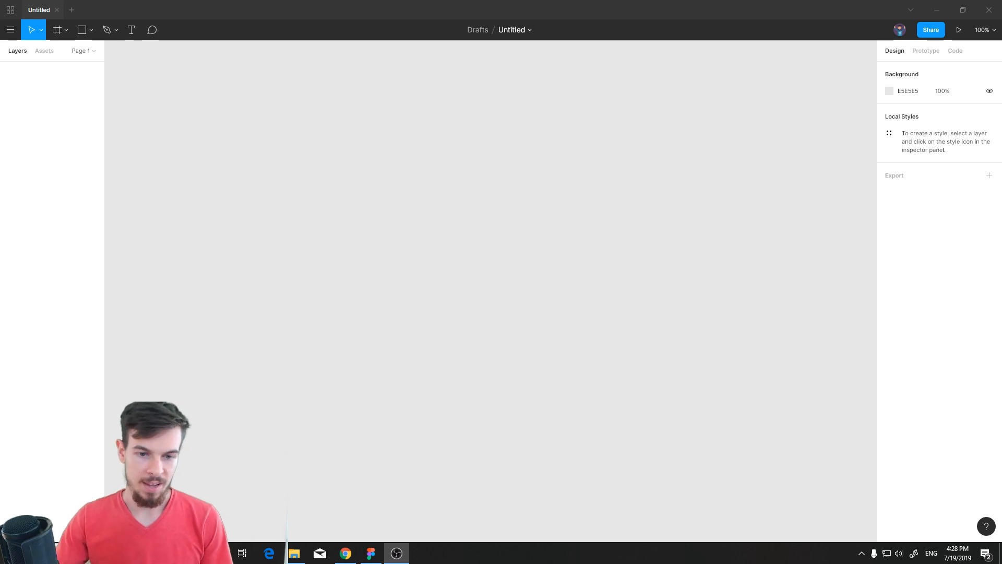
Create a new frame using the 1440 × 1024 Desktop preset.
click(67, 30)
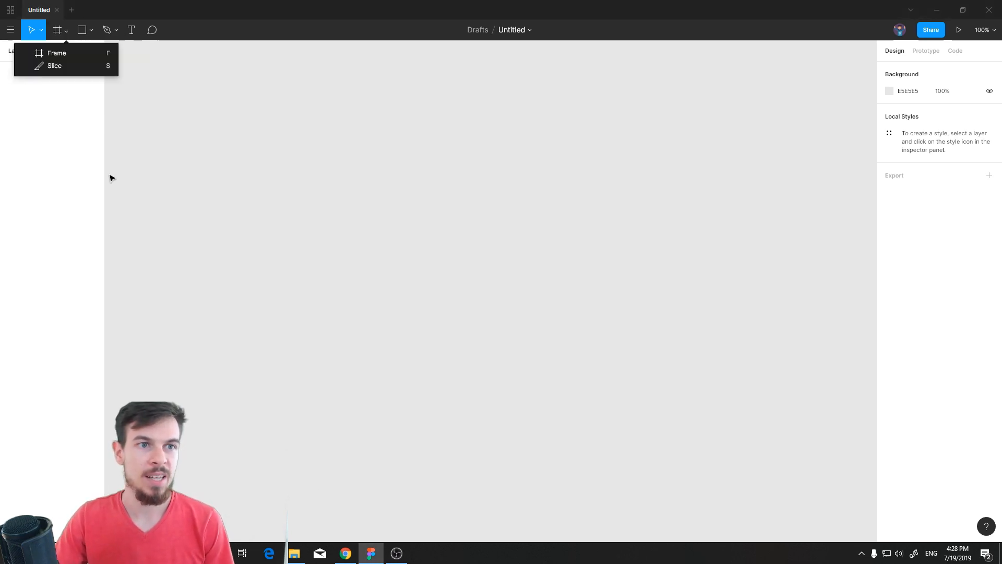
click(56, 54)
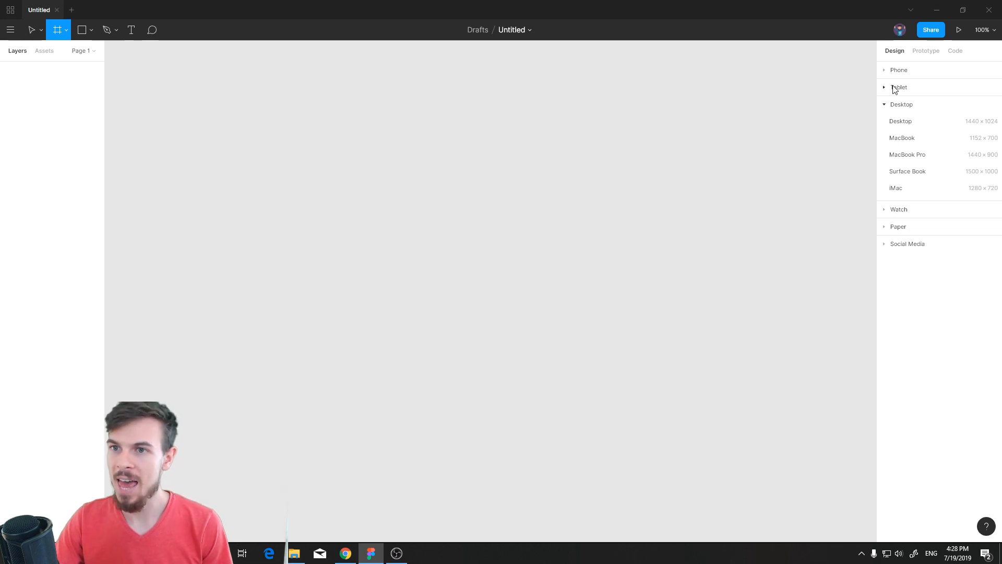
click(913, 125)
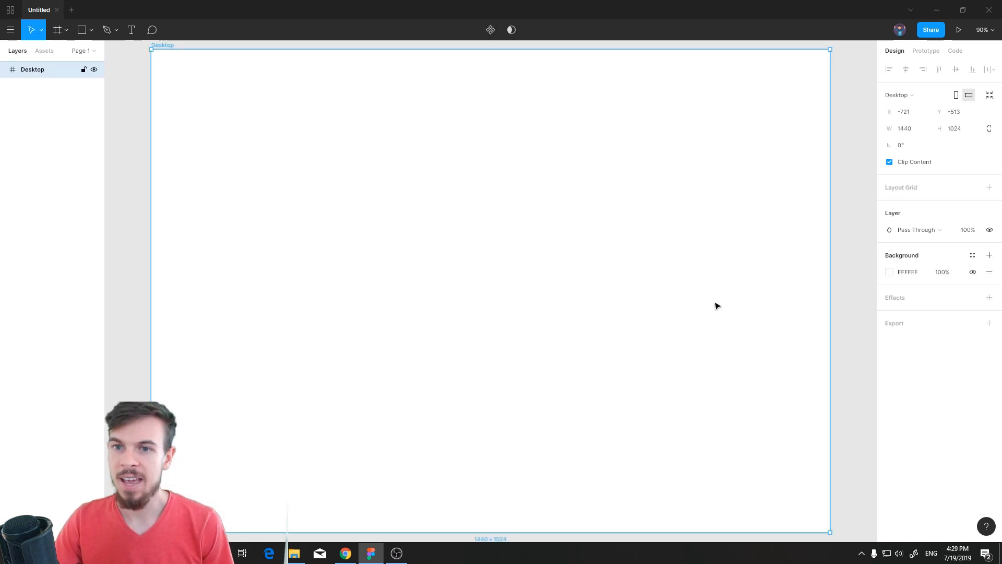
scroll(679, 308, down, 5)
scroll(581, 338, up, 4)
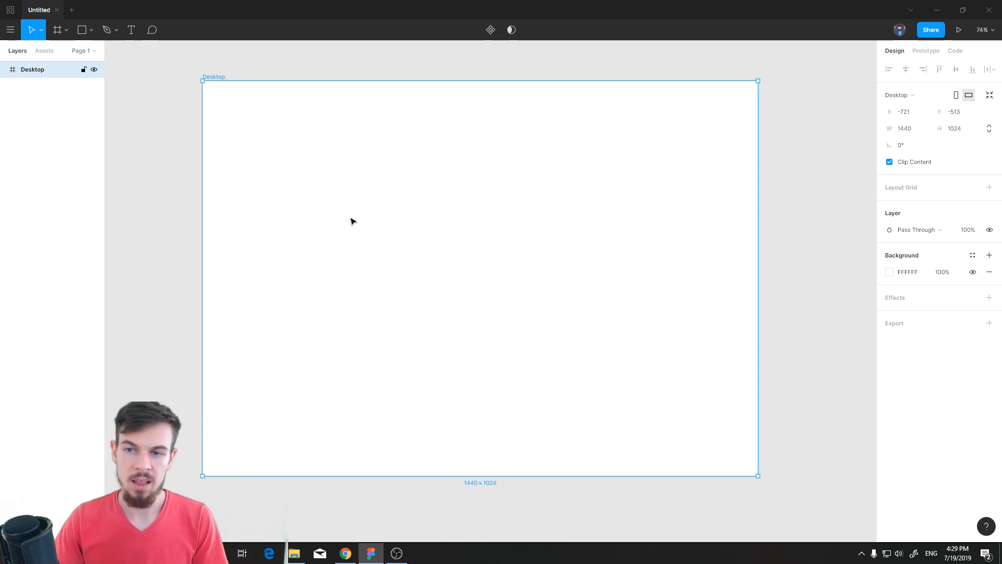
scroll(418, 233, down, 2)
scroll(427, 262, up, 3)
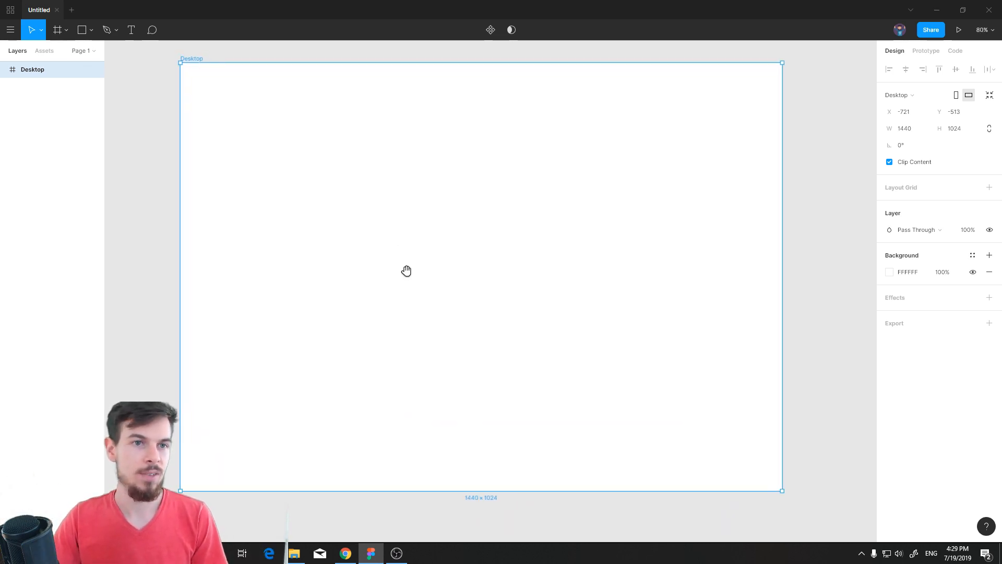
scroll(365, 298, down, 3)
scroll(407, 302, left, 2)
scroll(431, 290, up, 3)
scroll(420, 286, right, 1)
scroll(410, 288, down, 2)
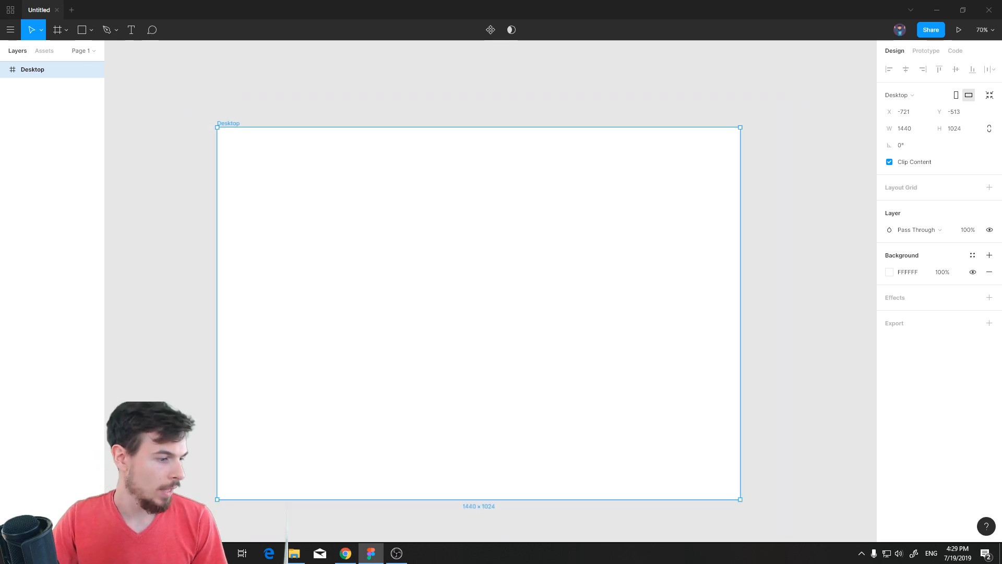
key(alt+Tab)
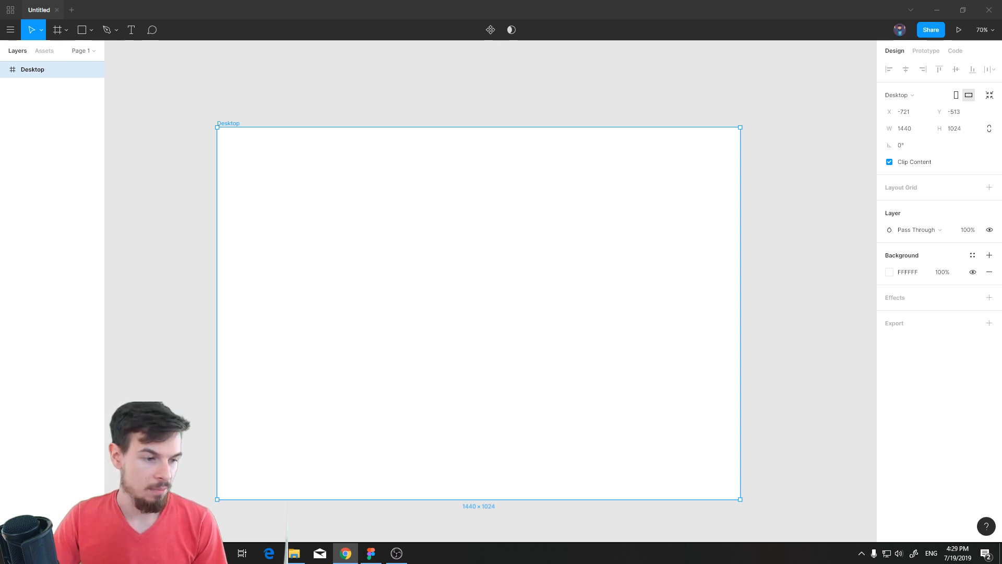
click(344, 233)
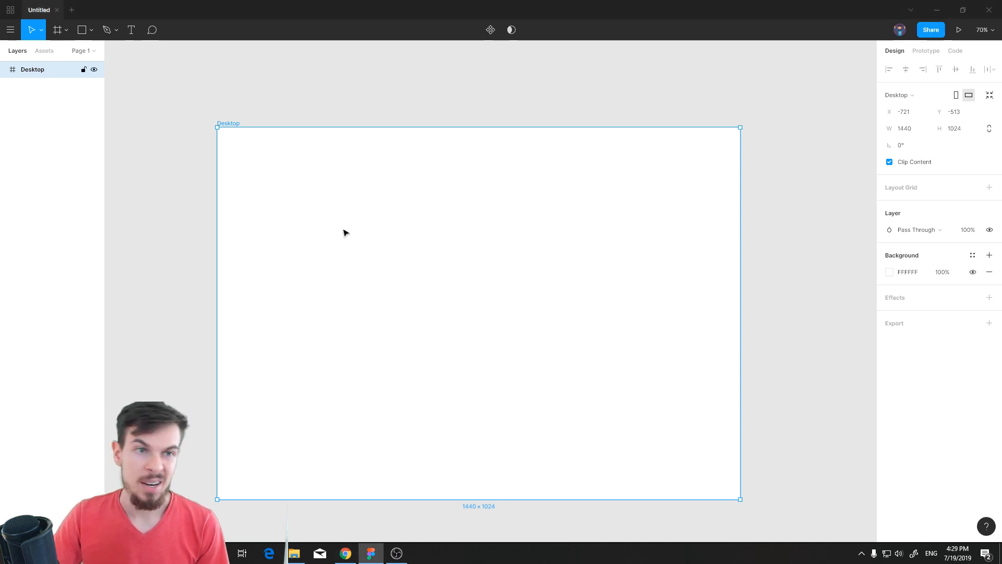
Draw a 128 × 128 circle with the Ellipse tool above the Desktop frame's upper-left corner, positioned at about X -707, Y -678.
click(91, 33)
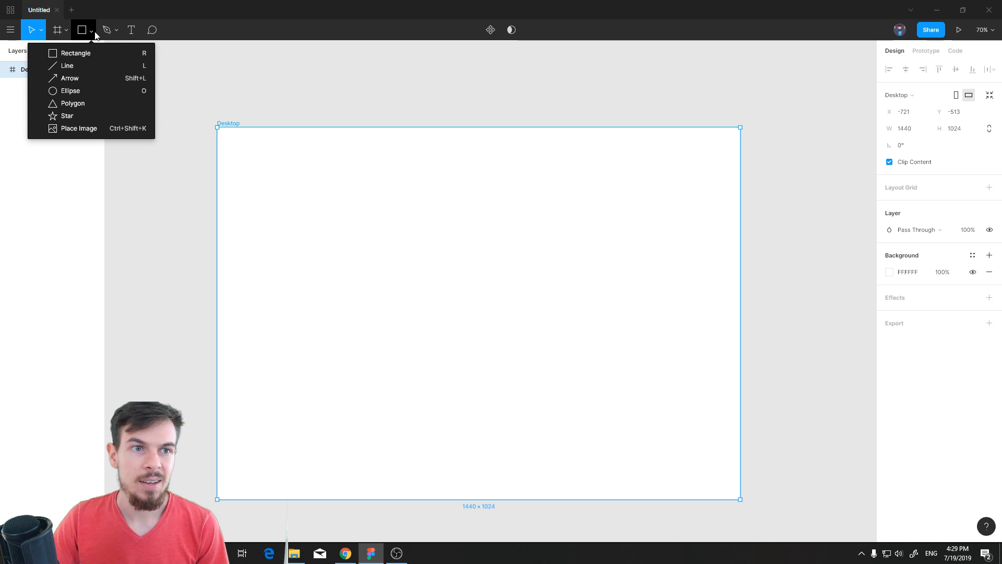
click(95, 92)
key(space)
drag(357, 195, 334, 224)
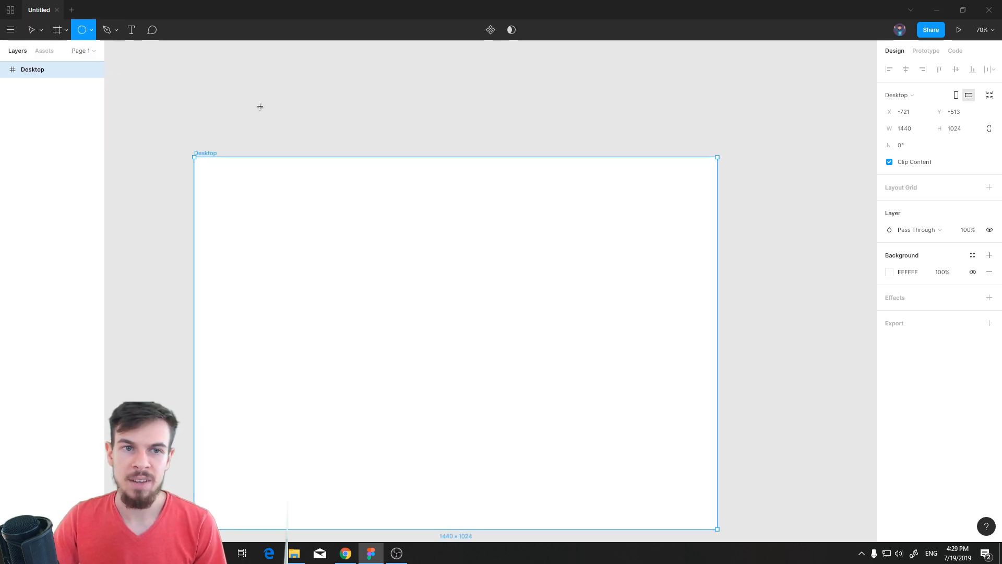
scroll(240, 143, left, 3)
scroll(246, 147, up, 1)
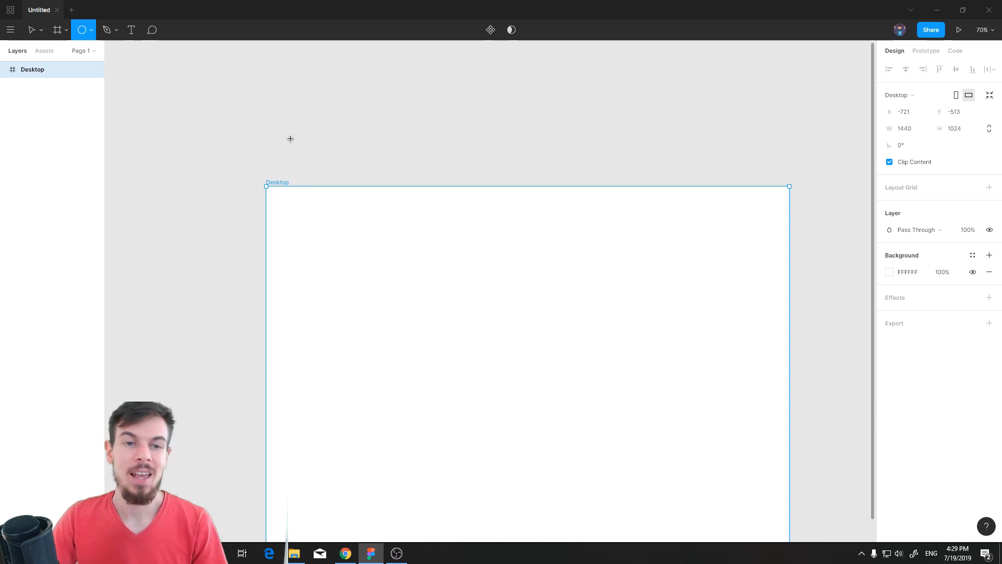
drag(266, 129, 314, 176)
key(space)
drag(348, 223, 385, 240)
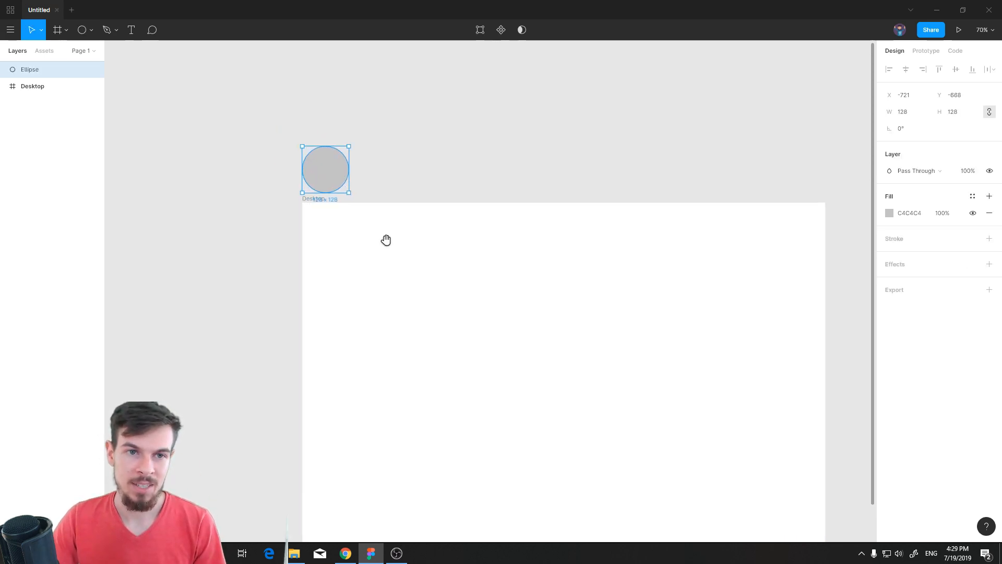
drag(330, 178, 334, 174)
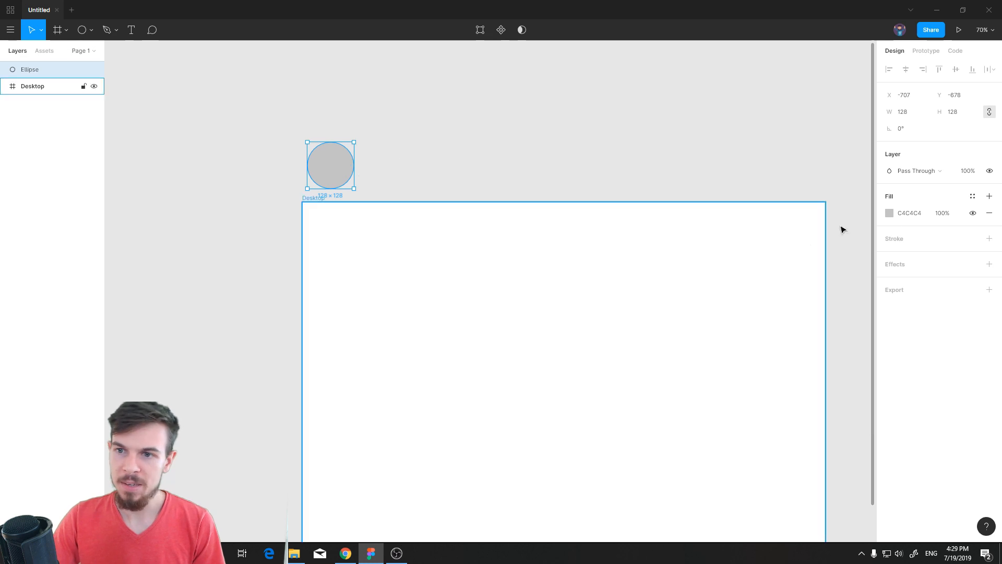
Set the circle's fill colour to 454545.
click(889, 213)
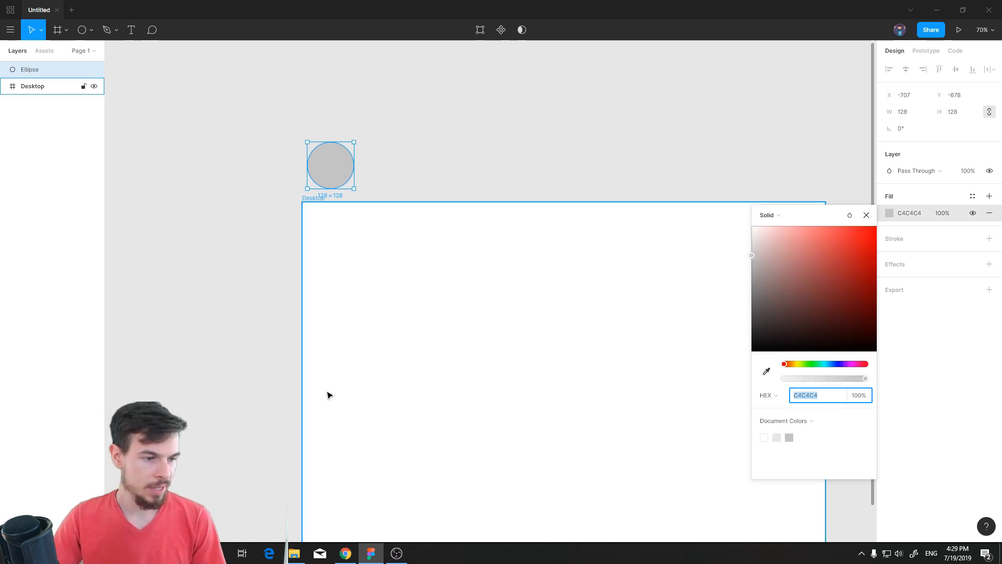
text(454545)
click(422, 181)
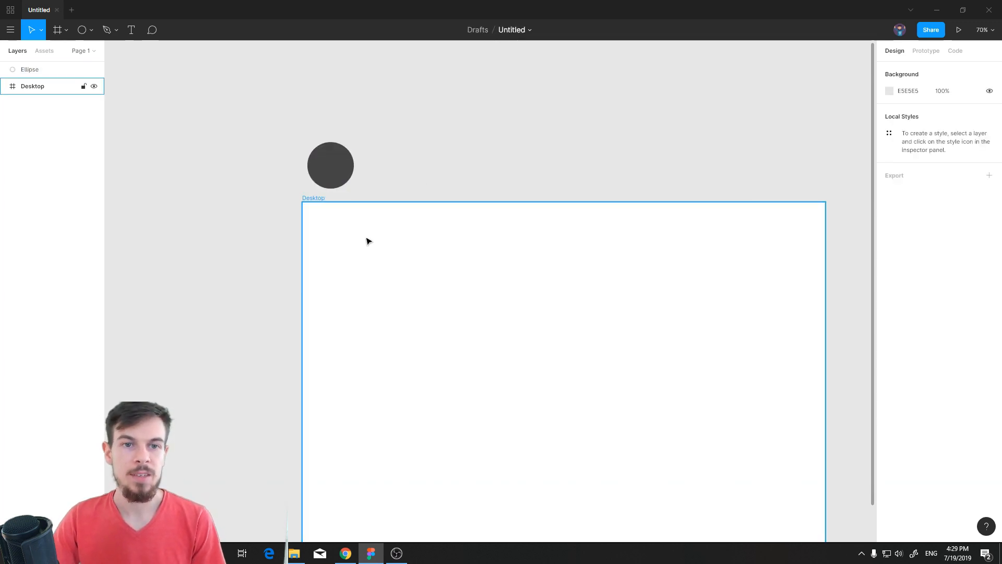
Duplicate the dark circle to its right and set the copy's fill colour to FF879D.
key(alt+Tab)
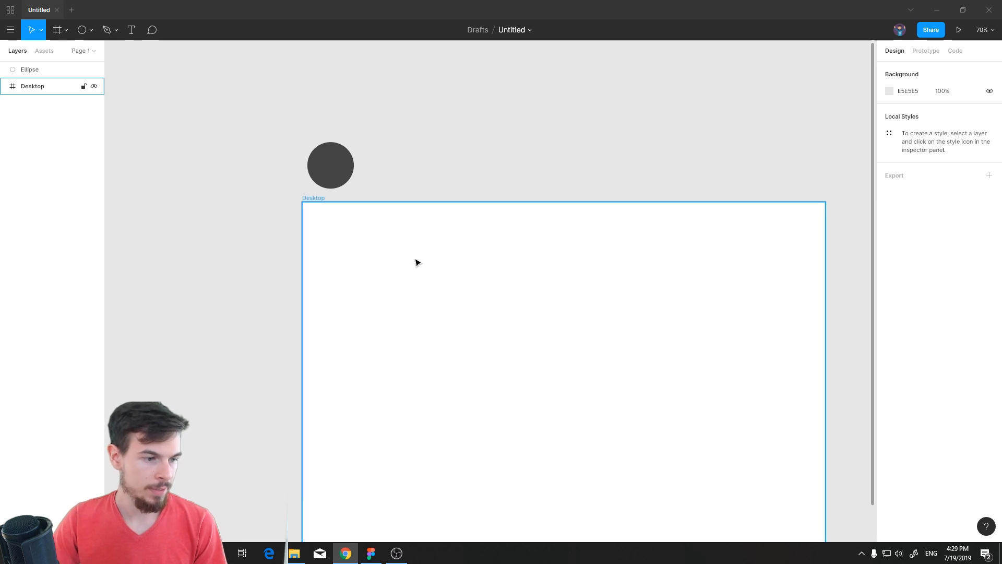
drag(347, 173, 397, 184)
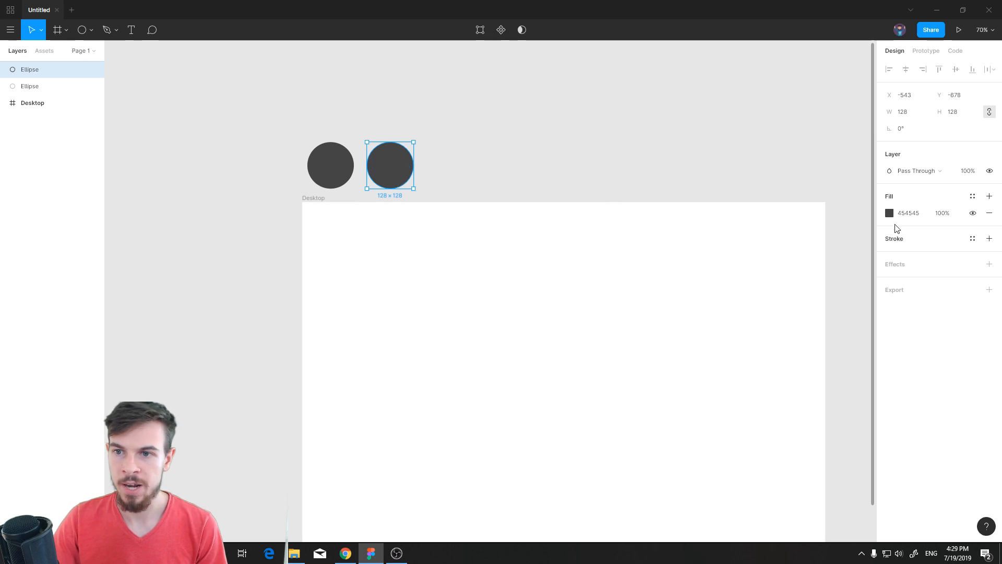
click(889, 213)
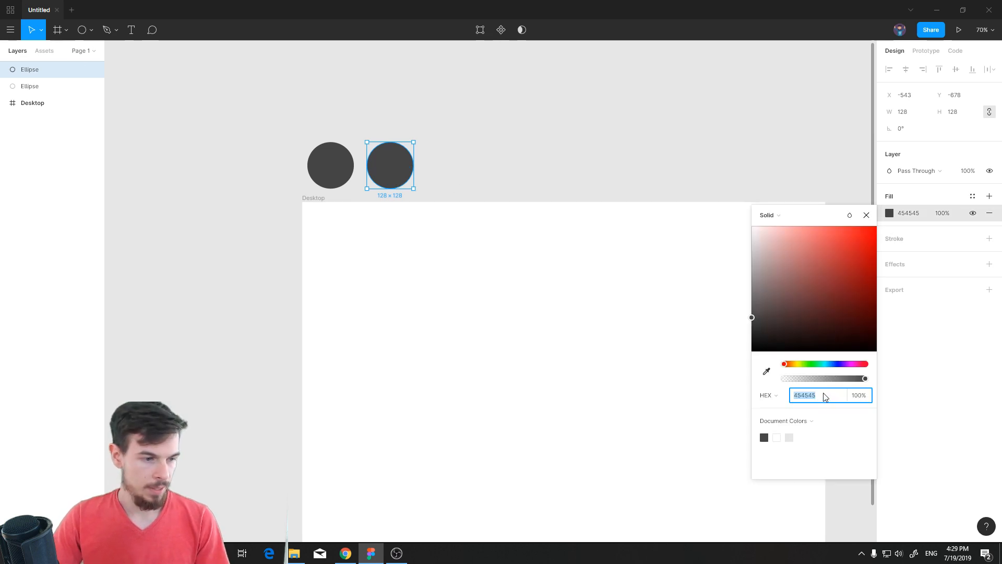
text(FF8)
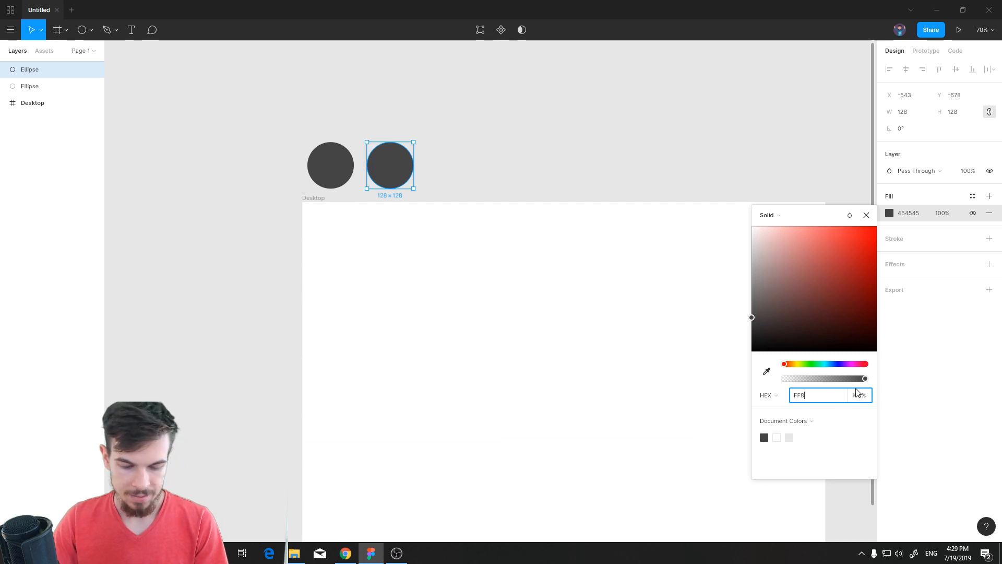
text(79D)
click(600, 135)
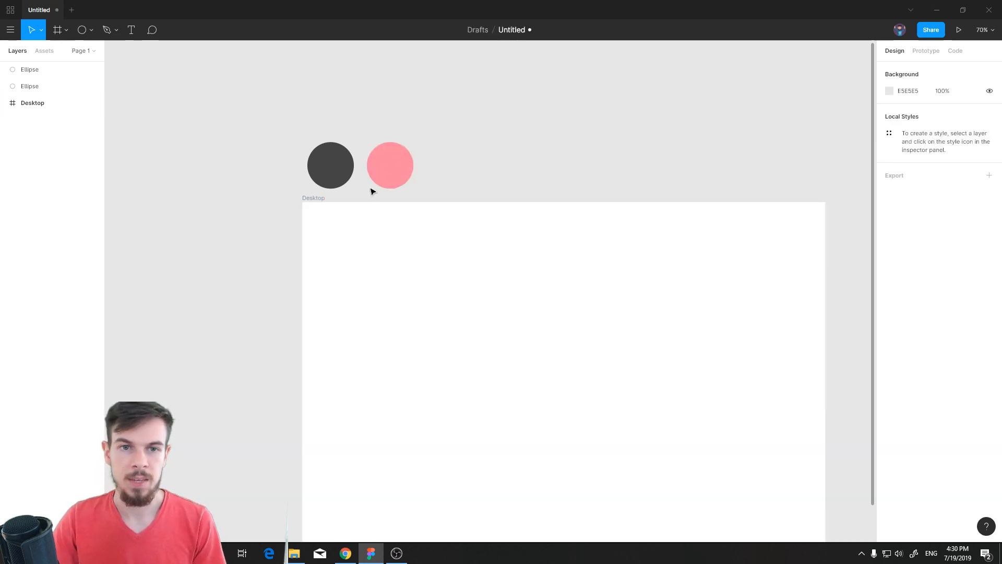
Duplicate the pink circle to its right and set the copy's fill colour to F8814E.
drag(391, 167, 454, 168)
click(890, 213)
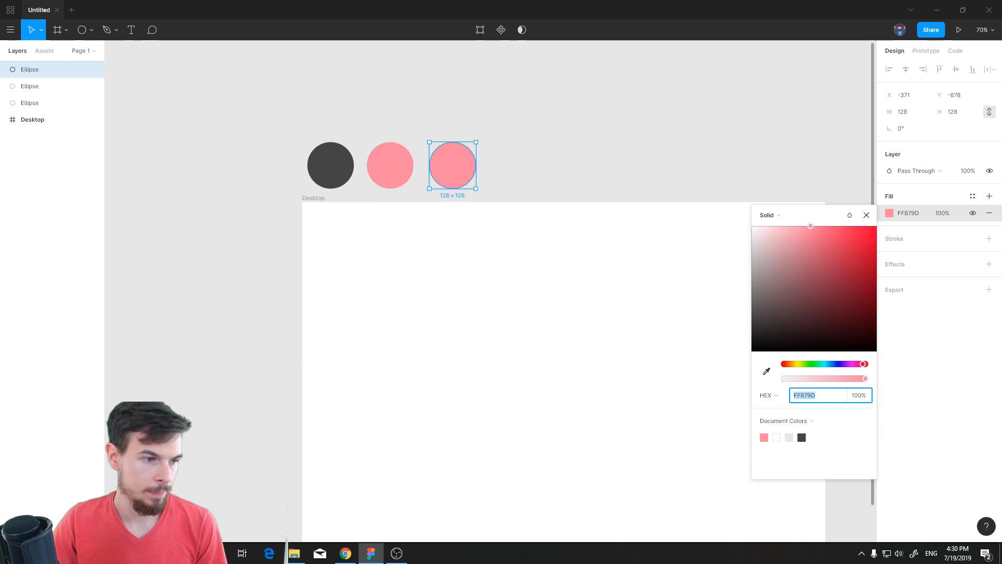
key(alt+Tab)
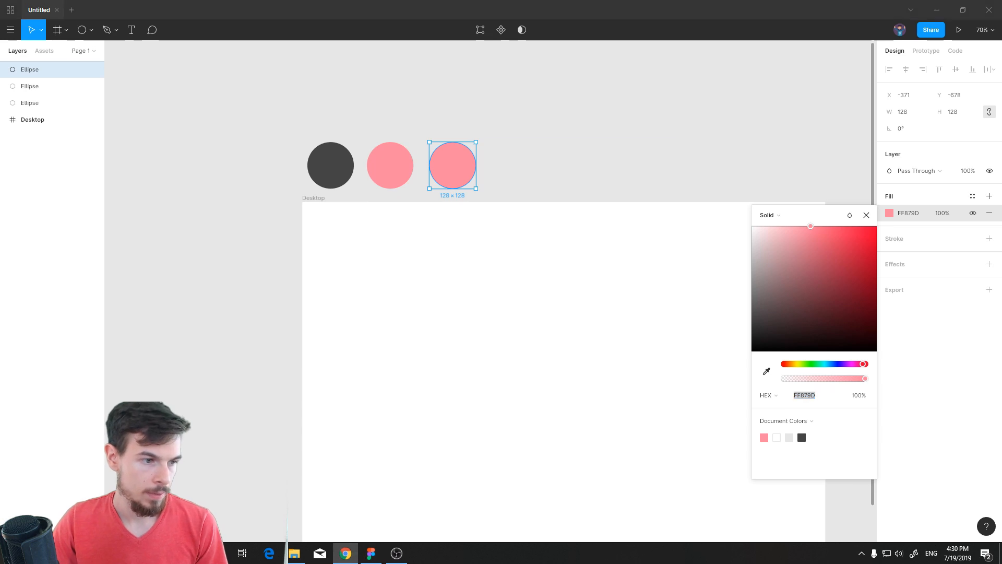
click(828, 402)
text(F8814E)
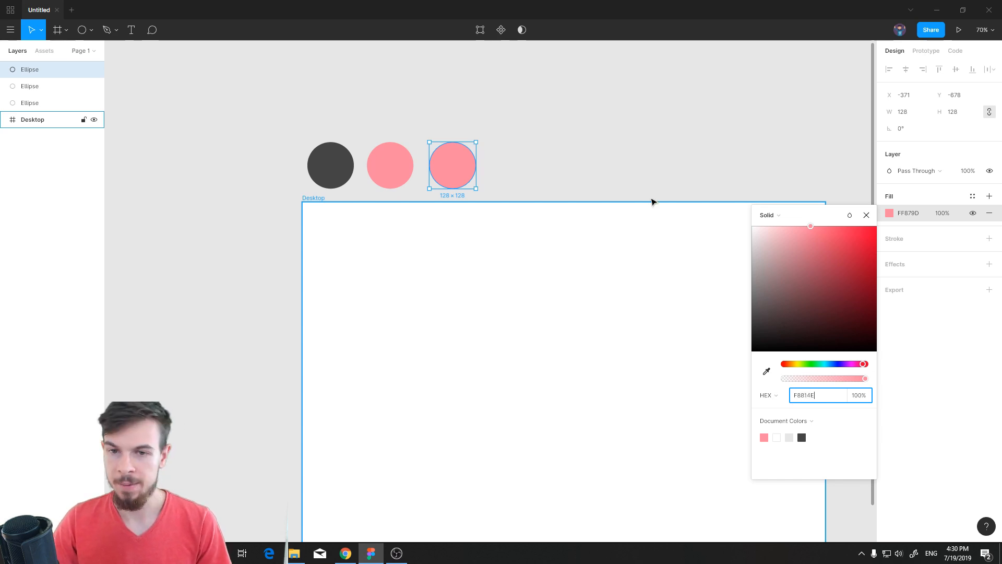
click(652, 198)
scroll(787, 377, down, 1)
drag(492, 351, 453, 324)
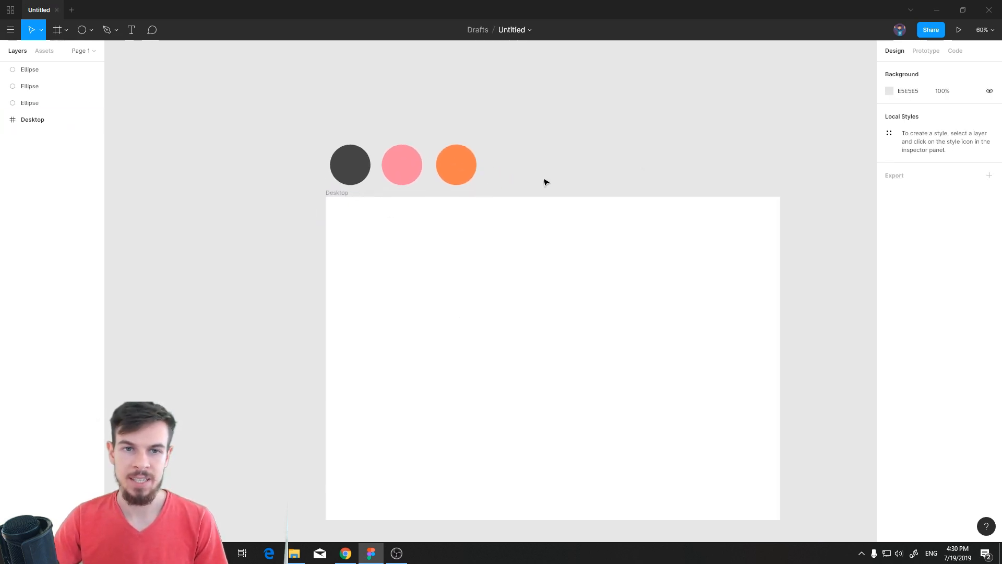
Move the Desktop frame to about X -900, Y -501 and rename it Landing.
key(alt+Tab)
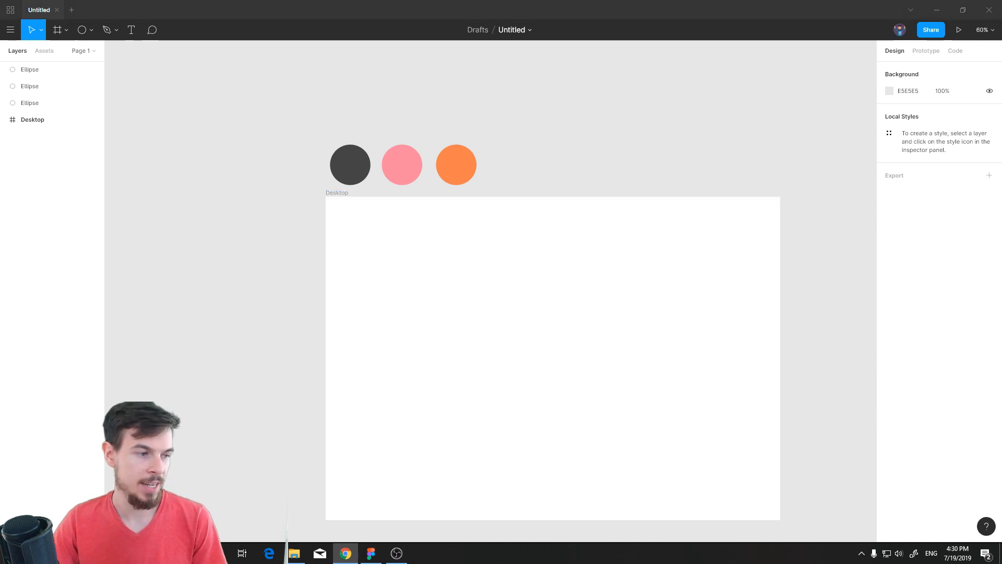
drag(557, 327, 500, 329)
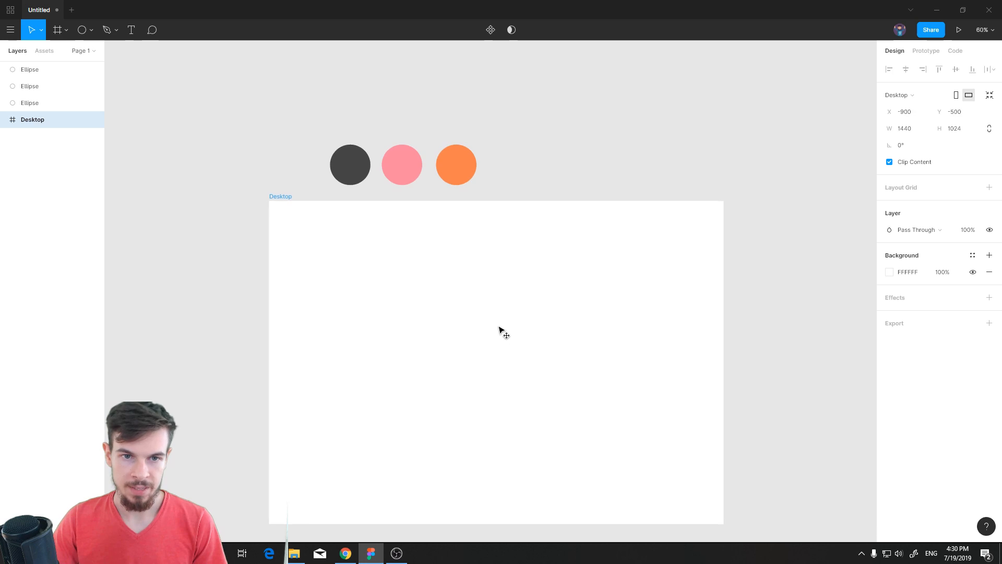
double_click(282, 197)
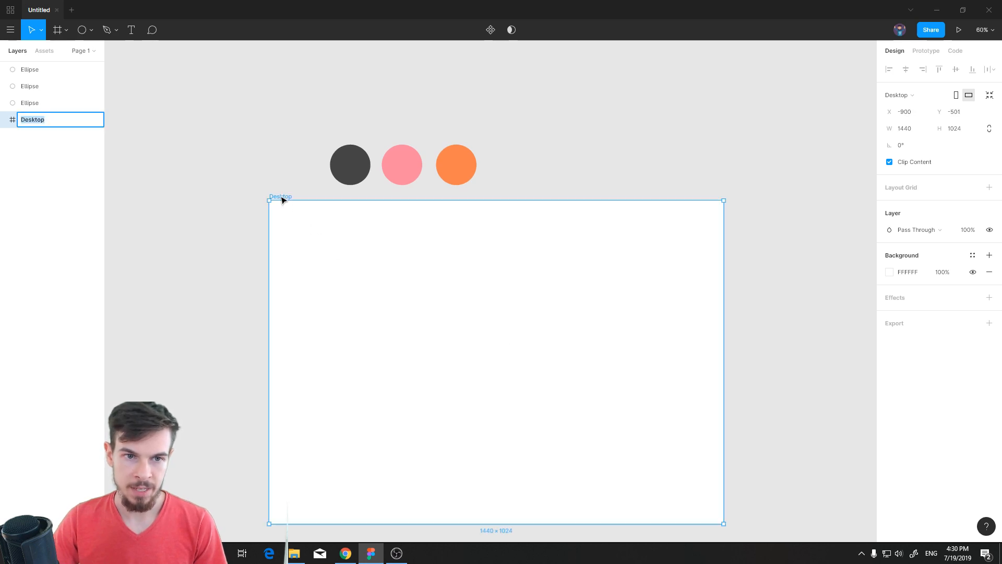
text(Landi)
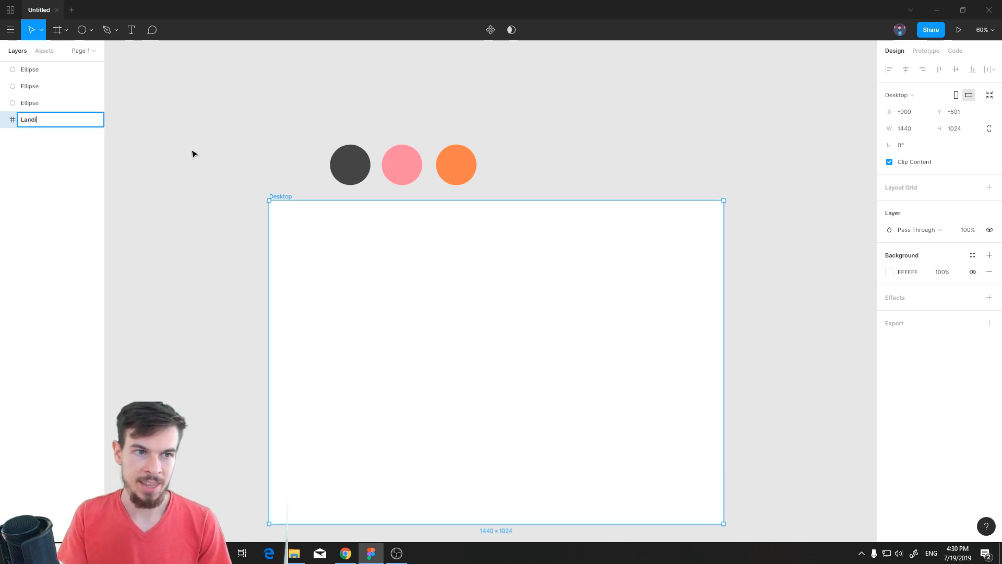
text(ng)
key(Return)
click(198, 241)
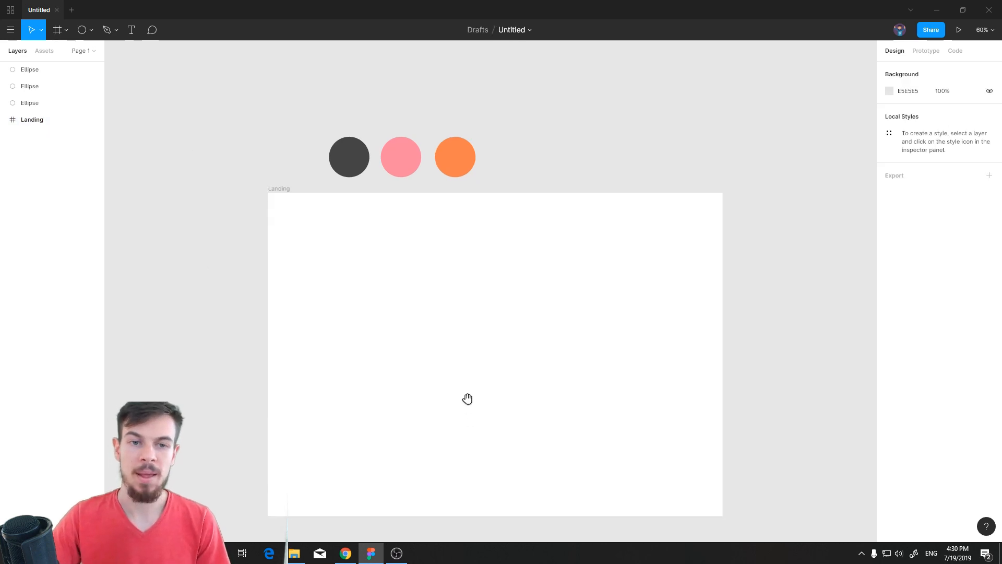
drag(468, 405, 445, 361)
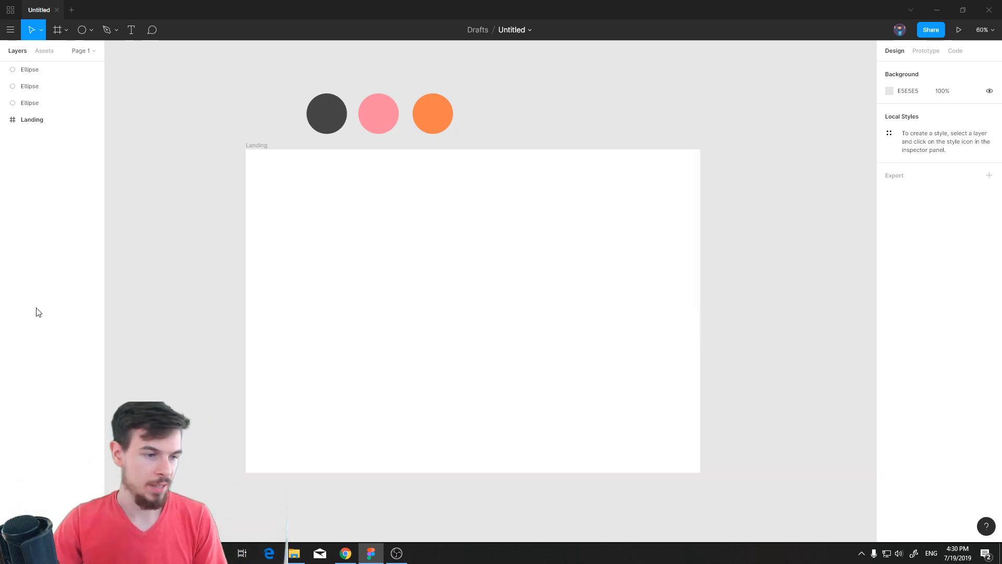
Paste the smart-watch-orange image into the Landing frame, with rotation straightened to 0° and position at about X 483, Y 320.
key(alt+Tab)
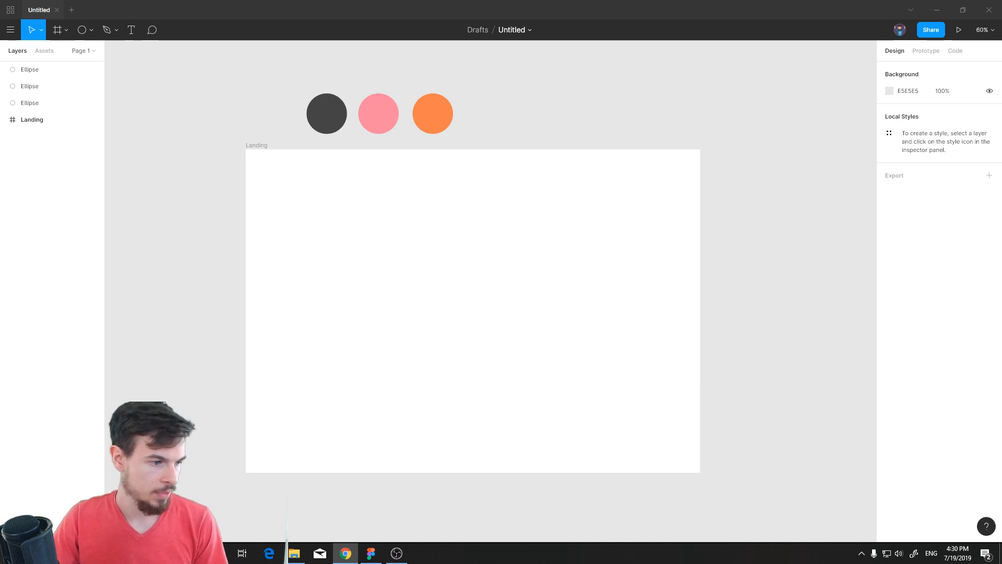
click(392, 282)
key(ctrl+v)
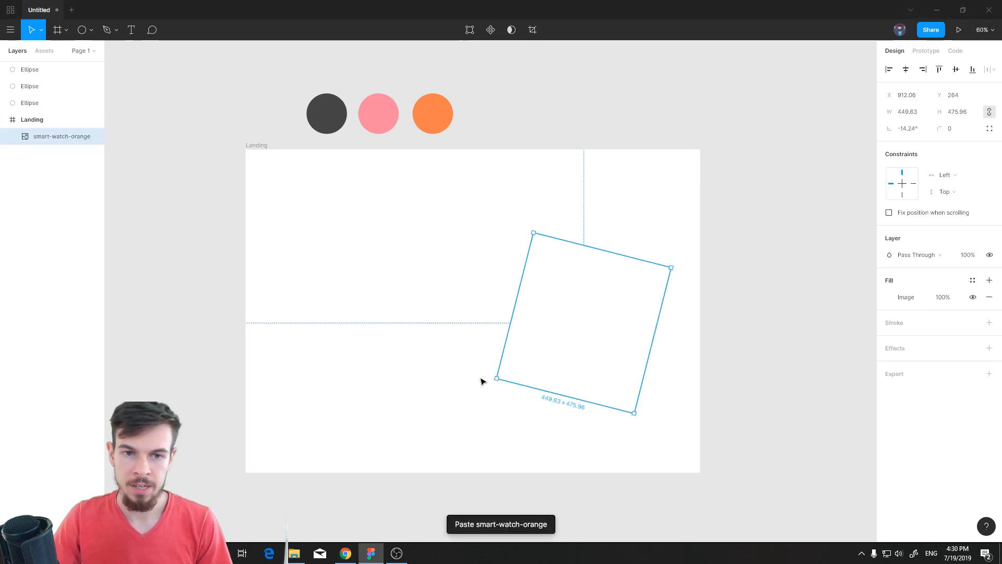
drag(524, 418, 551, 399)
scroll(485, 386, up, 5)
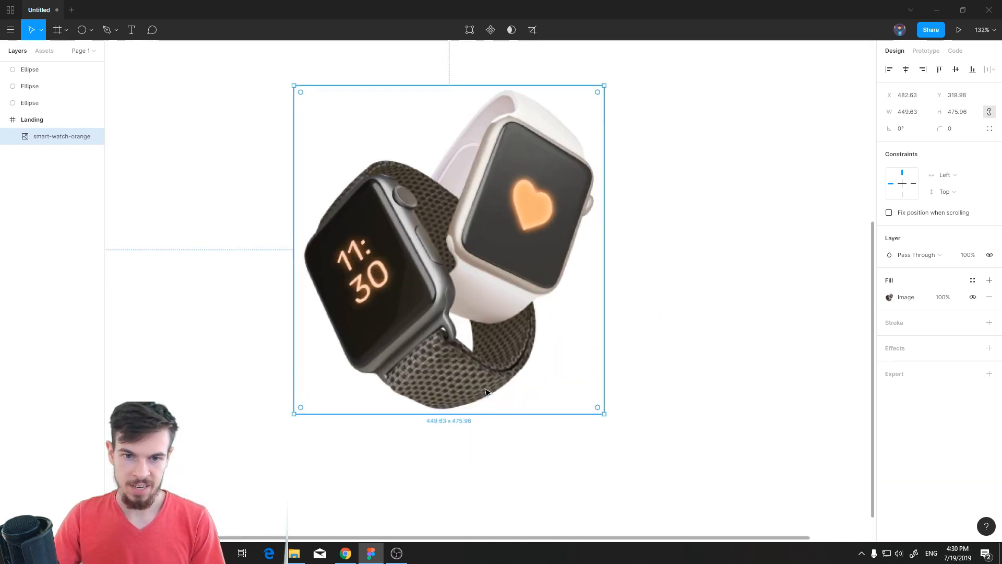
scroll(485, 386, down, 3)
click(692, 353)
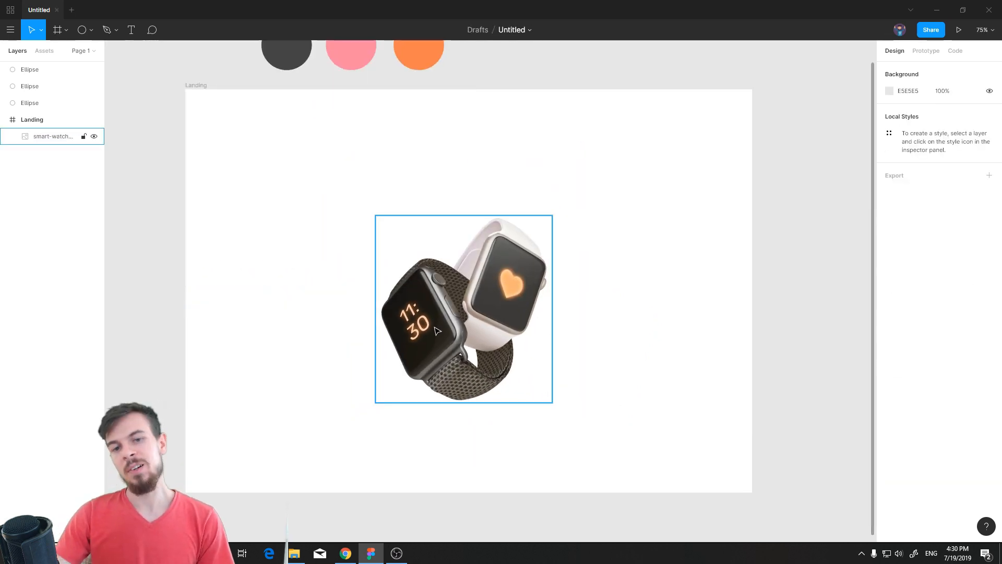
scroll(498, 325, up, 3)
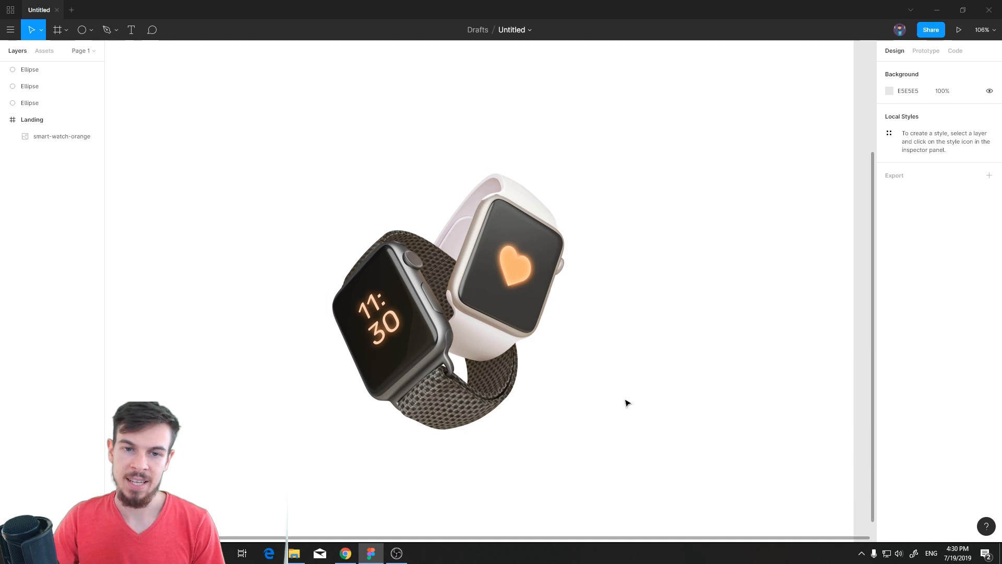
scroll(628, 402, down, 3)
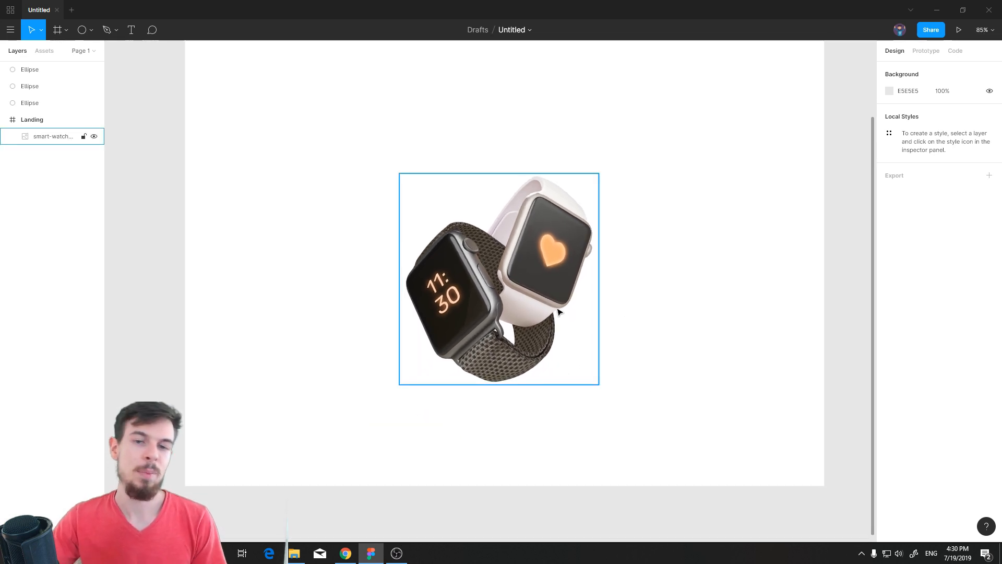
scroll(566, 310, down, 2)
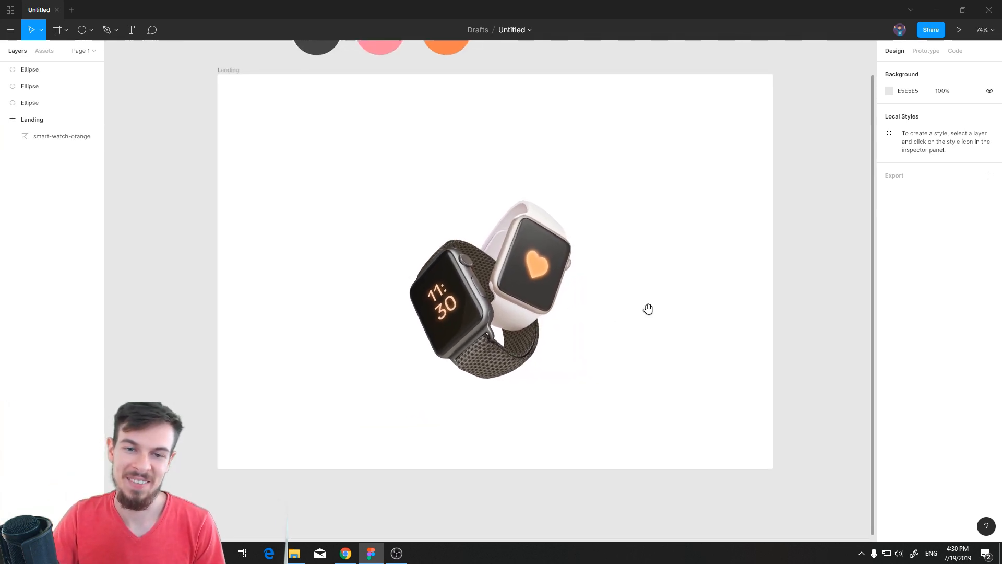
scroll(635, 313, down, 2)
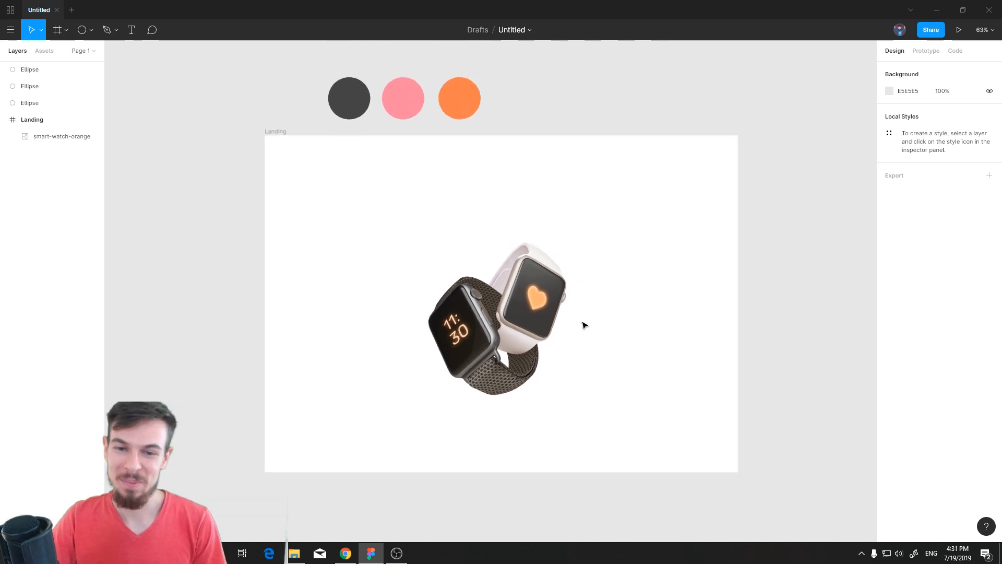
scroll(608, 351, up, 2)
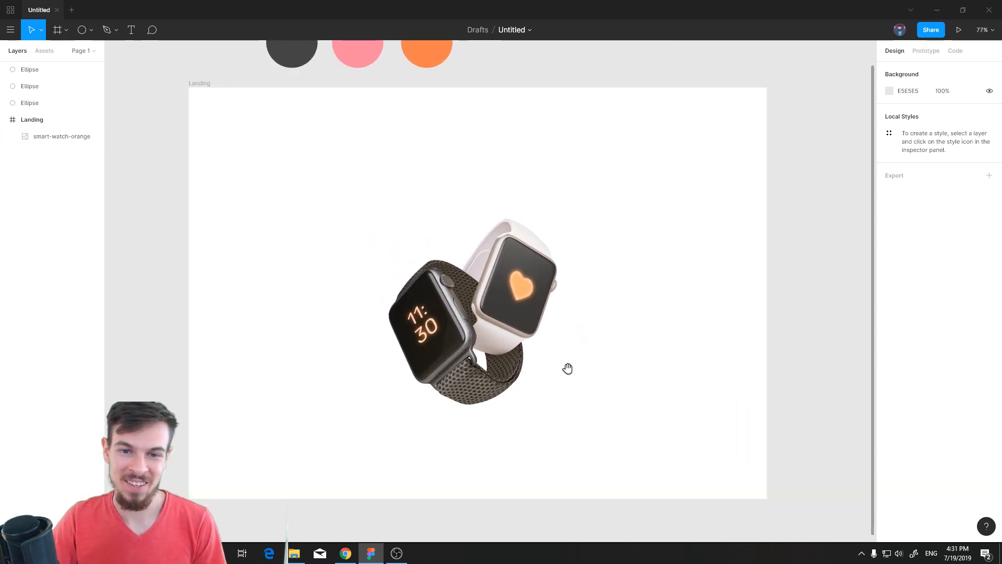
drag(568, 369, 539, 382)
click(533, 372)
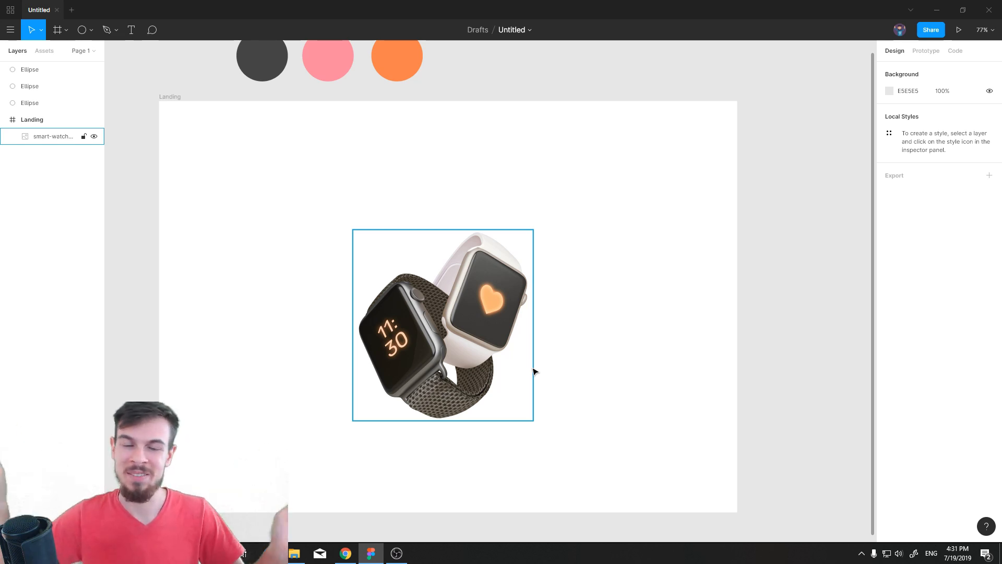
click(580, 353)
scroll(531, 353, down, 1)
Move the smart-watch-orange image into the right half of the Landing frame, at about X 822, Y 274.
click(442, 346)
click(563, 306)
drag(499, 427, 475, 152)
click(534, 398)
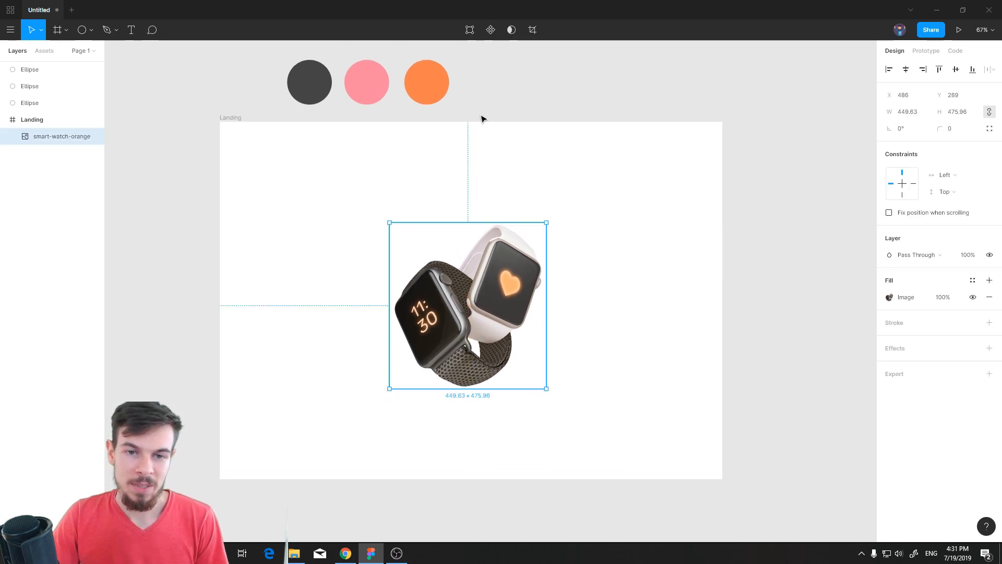
drag(481, 330, 541, 341)
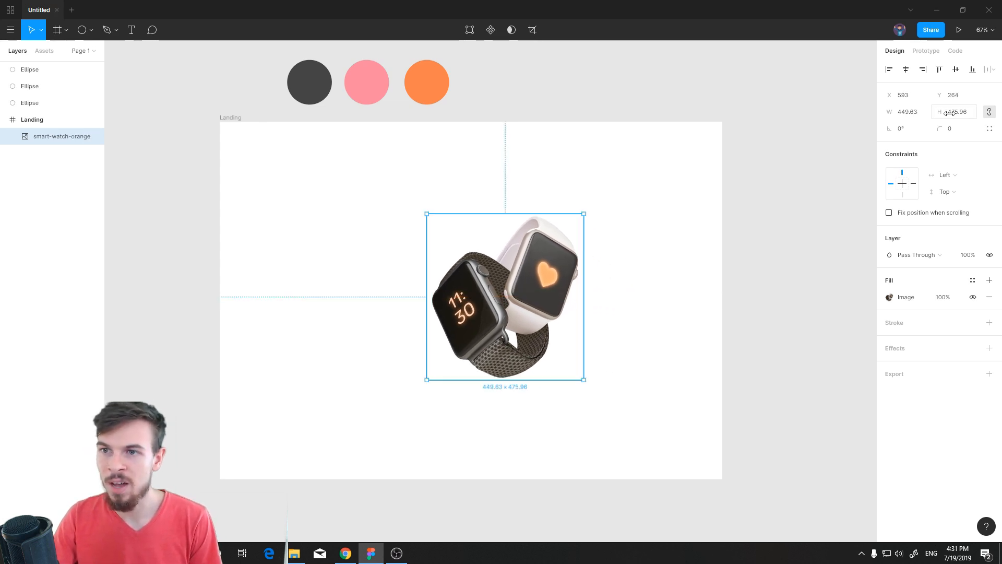
drag(543, 314, 591, 300)
click(631, 403)
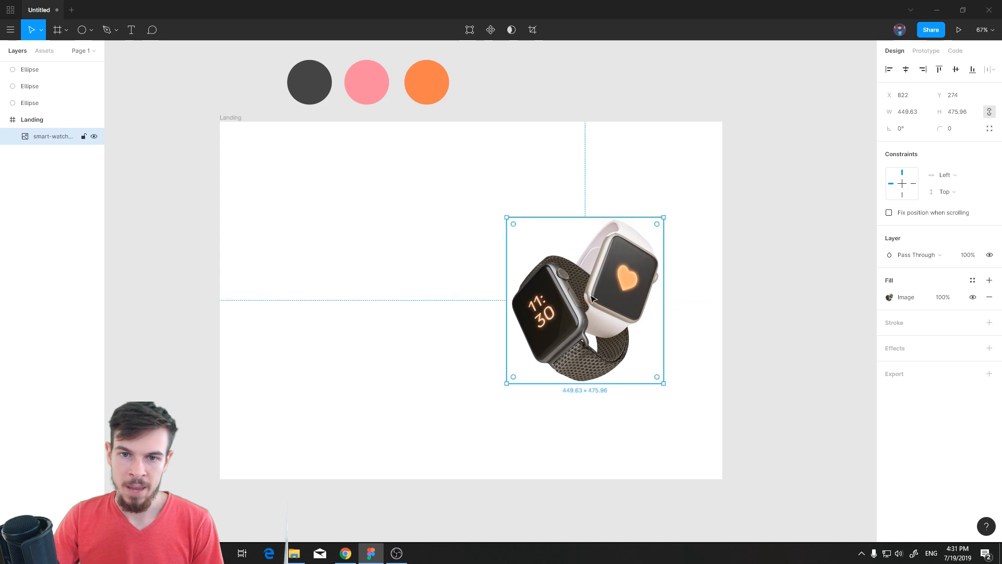
click(728, 373)
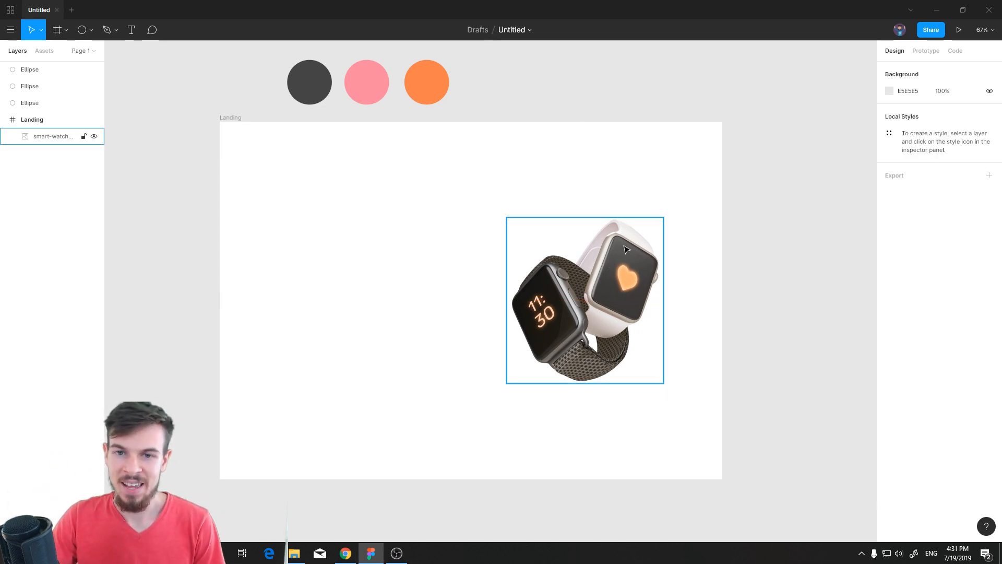
Try a blue background colour such as 6A8DE9 on the Landing frame and undo it.
ctrl+scroll(653, 255, up, 1)
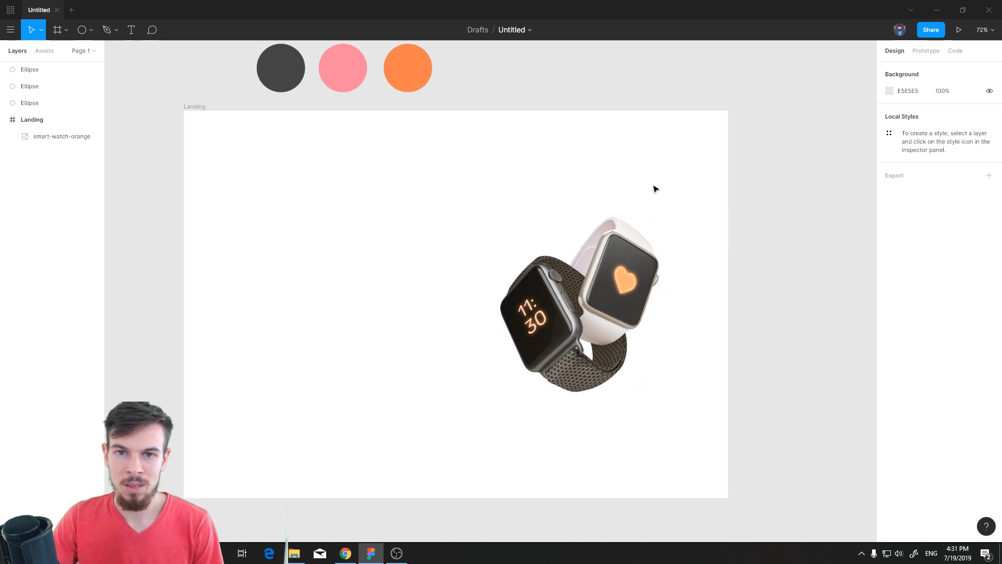
ctrl+scroll(707, 329, down, 1)
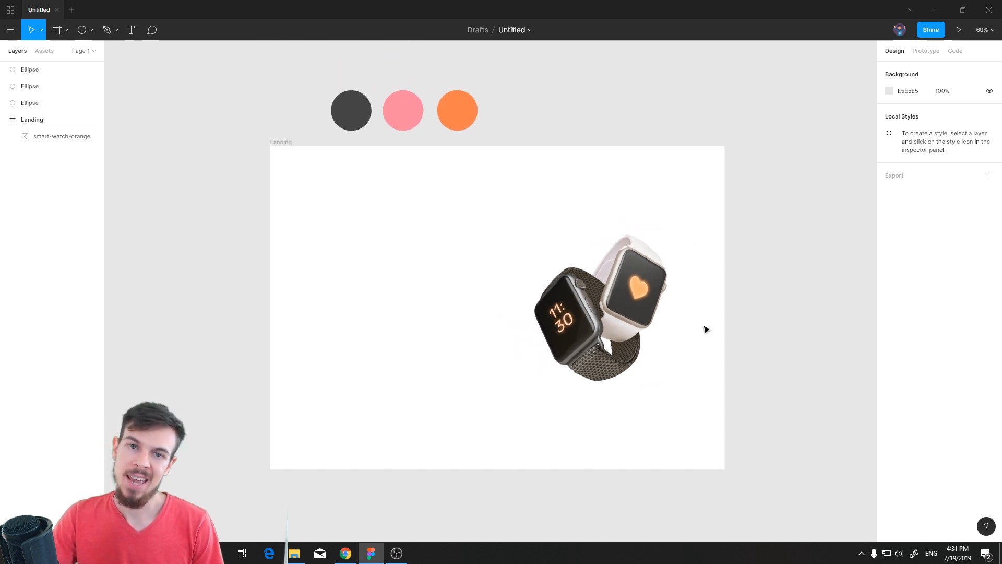
click(47, 123)
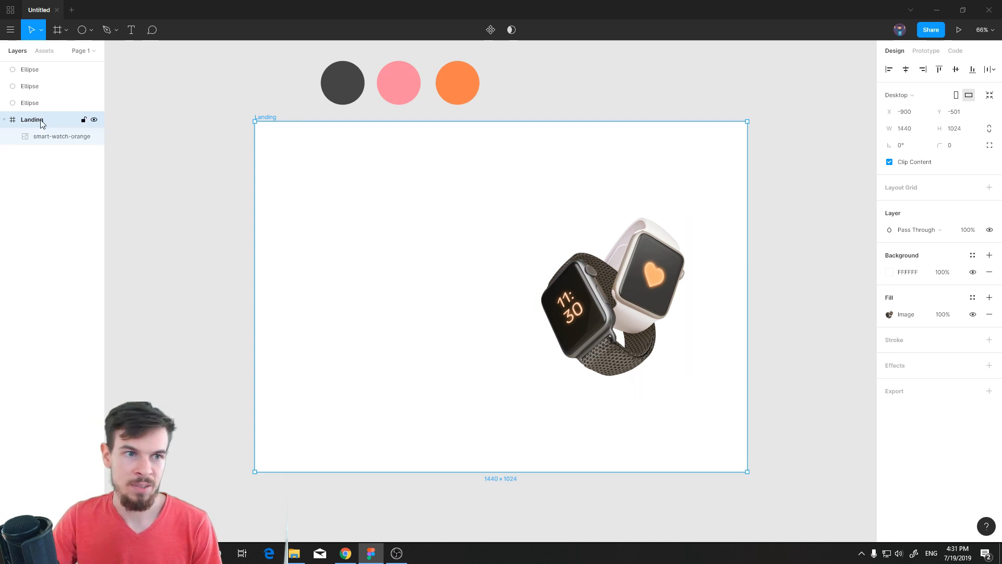
click(890, 272)
click(820, 293)
drag(807, 418, 835, 419)
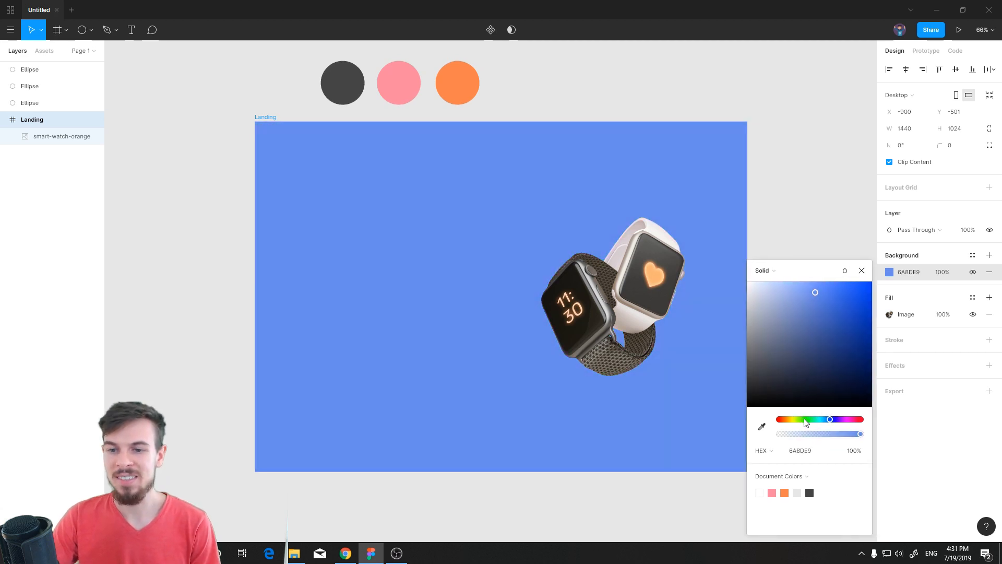
key(ctrl+z)
key(ctrl+z)
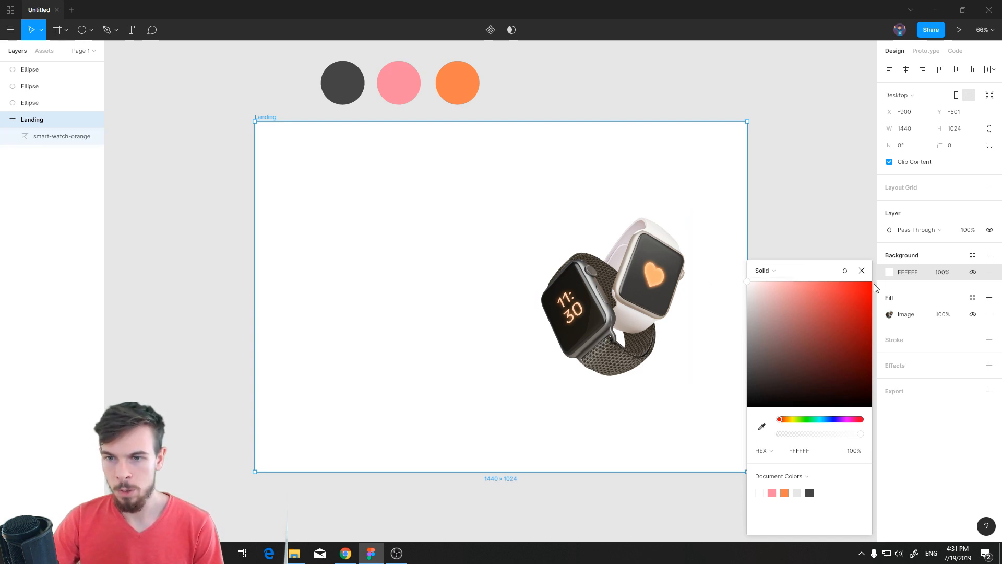
click(862, 271)
click(850, 294)
Draw a rectangle about 565 × 665 over the Landing frame's upper-right corner, at about X 125, Y -516.
scroll(535, 298, up, 1)
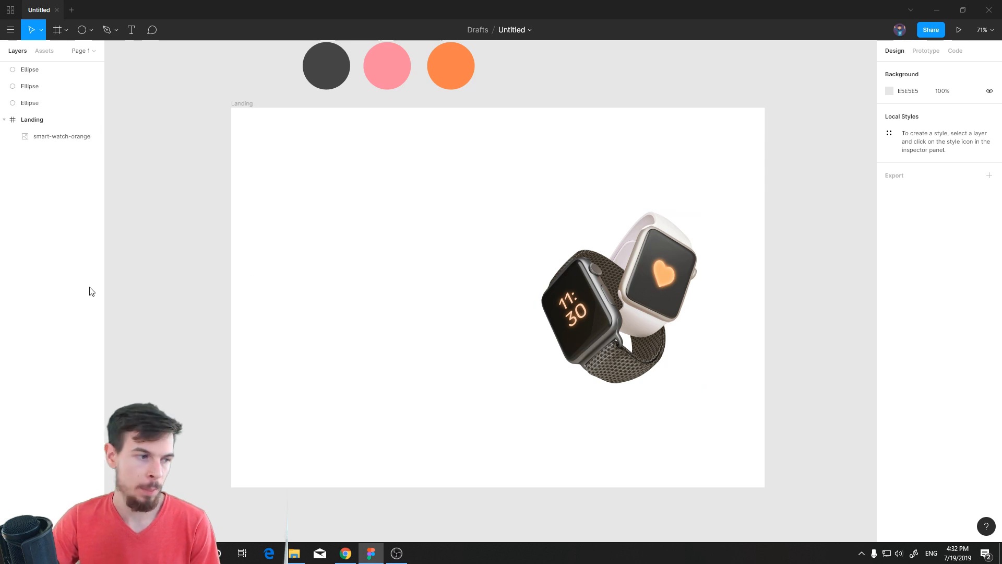
click(93, 37)
click(83, 53)
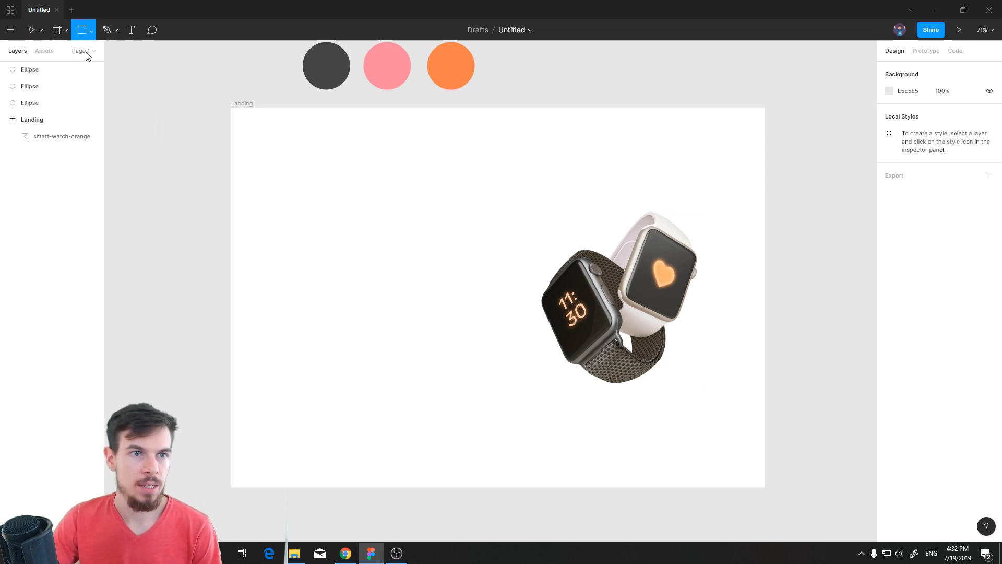
mouse_move(570, 92)
mouse_down()
mouse_move(734, 254)
mouse_move(769, 310)
mouse_move(758, 329)
mouse_move(780, 336)
mouse_up()
drag(646, 187, 700, 202)
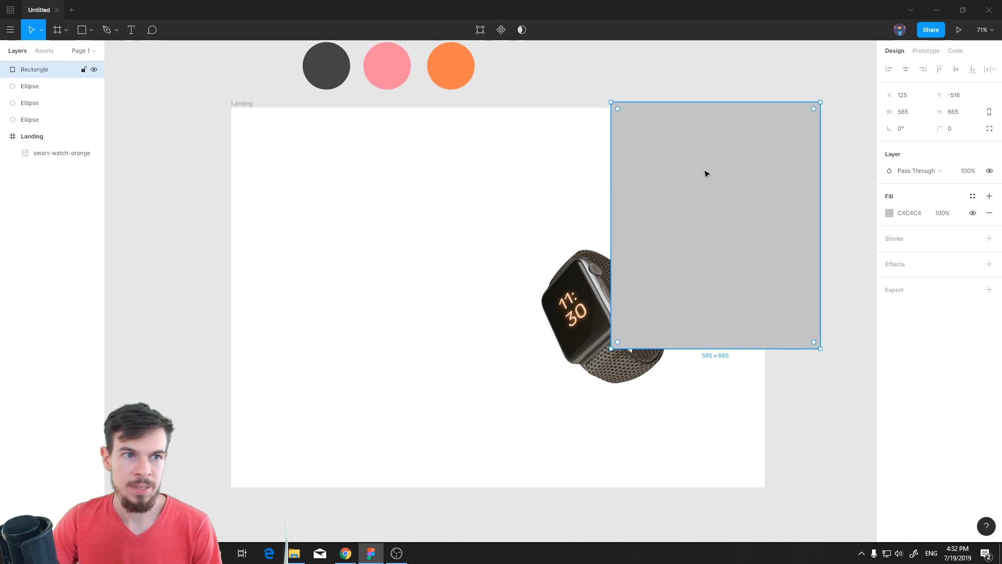
Rename the grey rectangle layer as BG-Color.
double_click(31, 71)
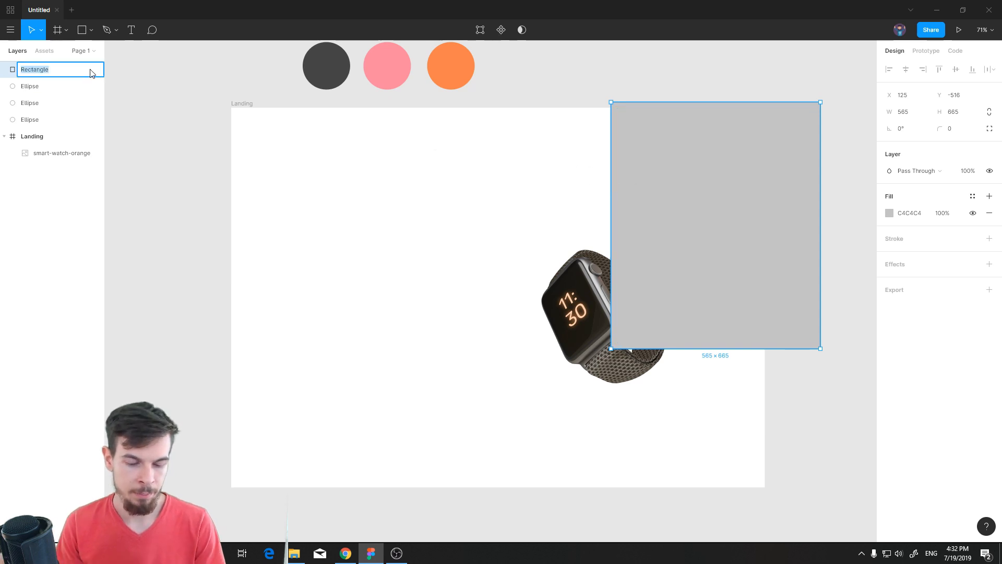
text(BG)
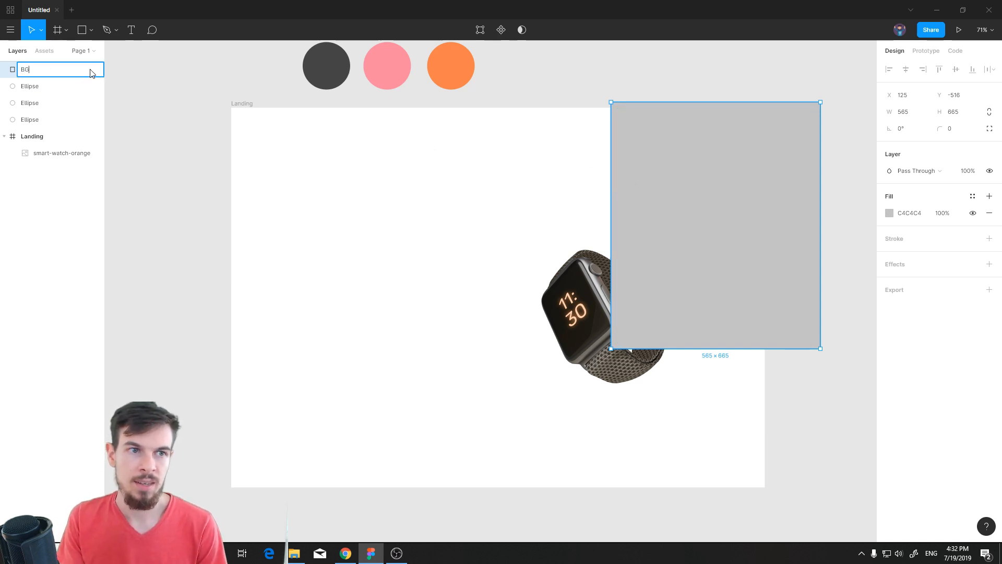
text(-Color)
key(Return)
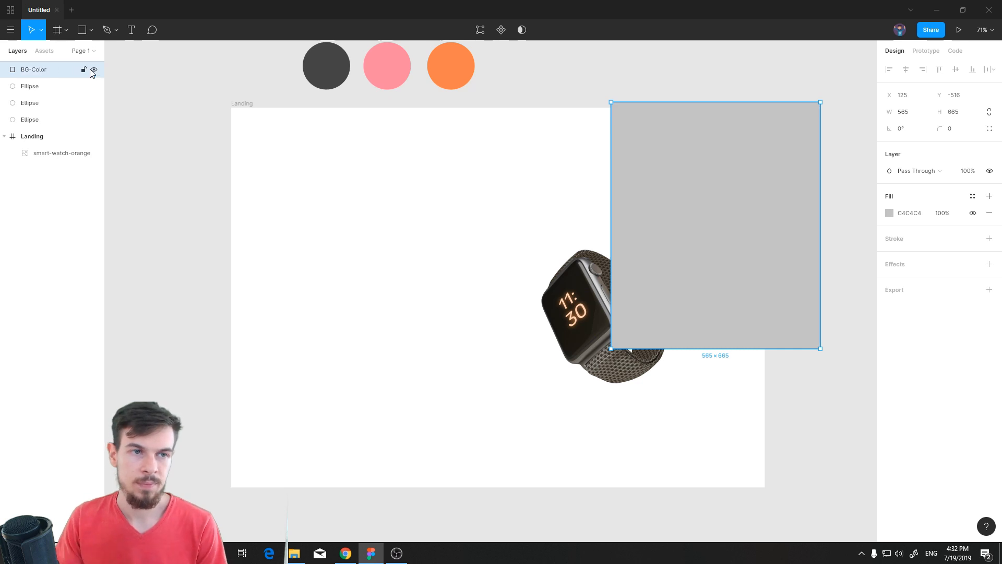
Place BG-Color inside the Landing frame beneath the watch image and align it to the frame's top edge at about X 989, Y 0.
drag(42, 72, 58, 162)
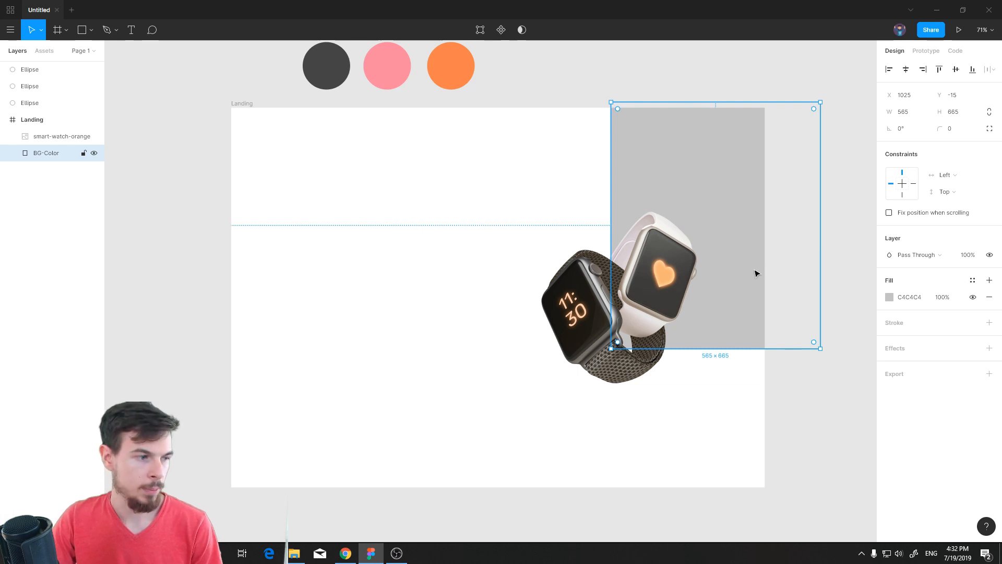
mouse_move(772, 276)
mouse_down()
mouse_move(767, 268)
mouse_move(761, 279)
mouse_up()
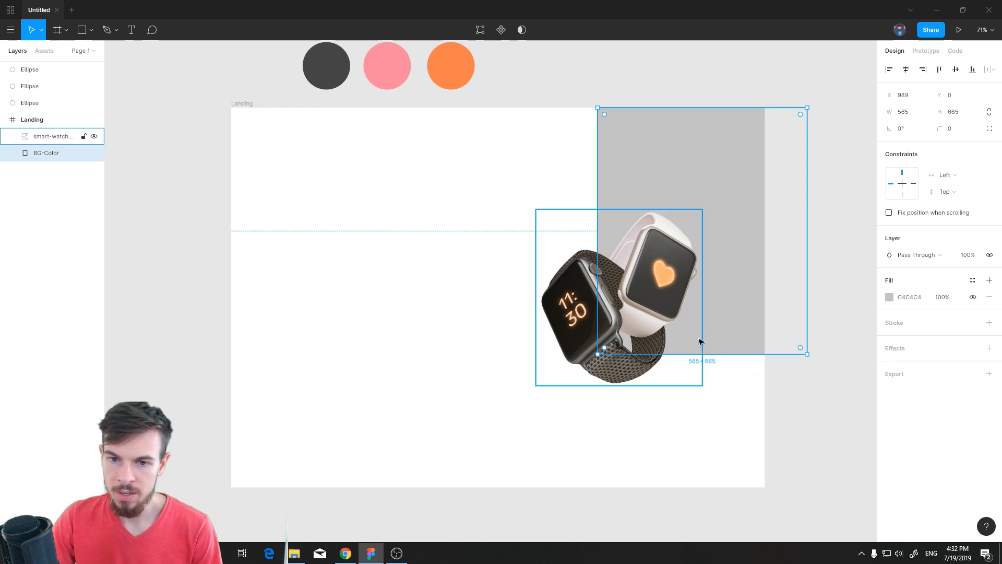
click(820, 418)
Try rounding all corners of the BG-Color rectangle to a radius of 282.5 and undo it.
click(622, 130)
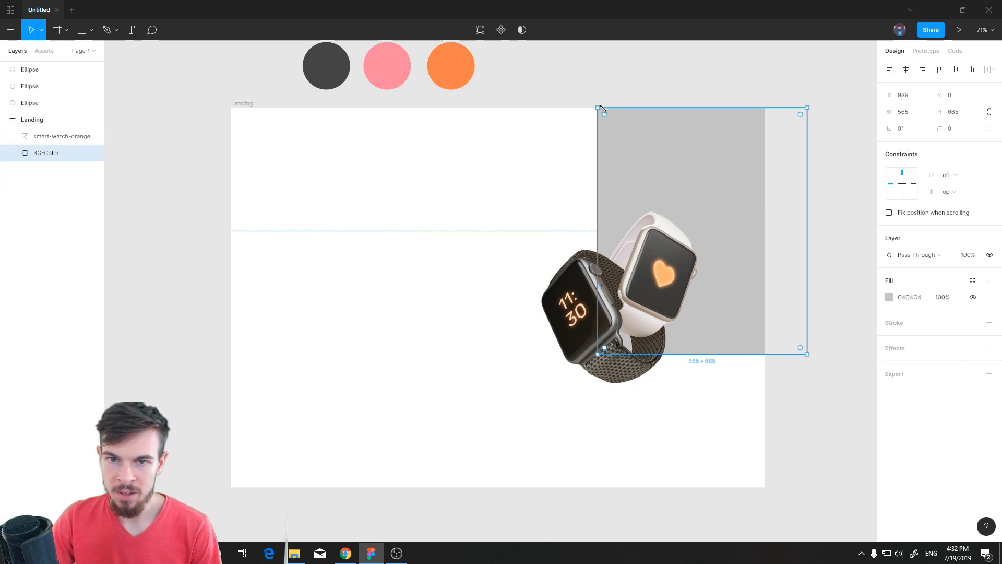
drag(606, 117, 710, 219)
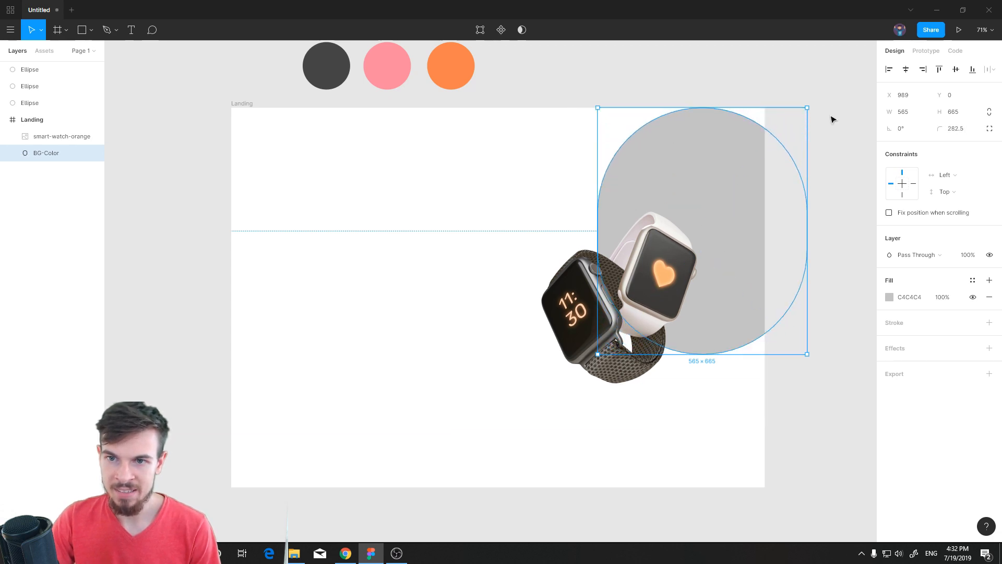
key(ctrl+z)
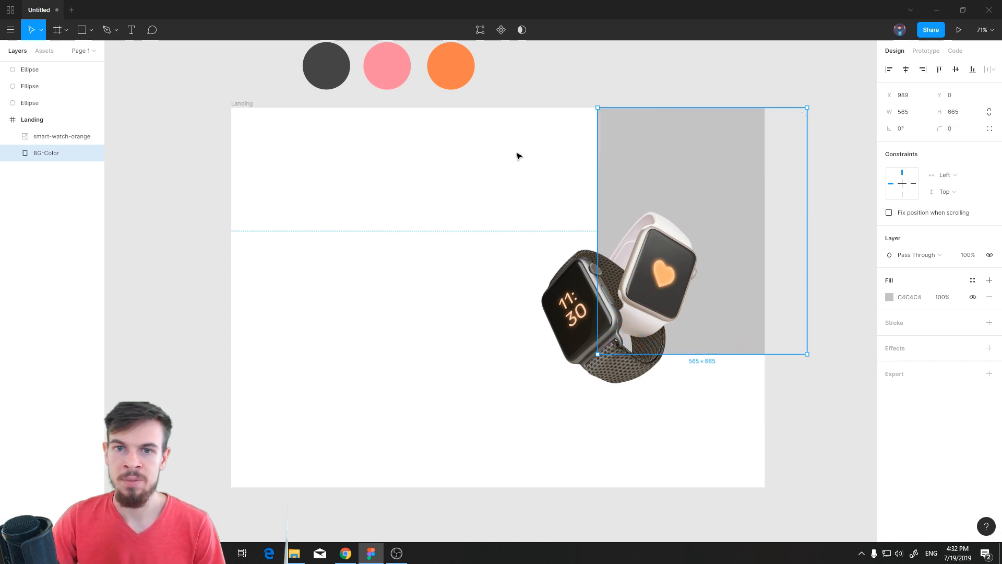
Round only BG-Color's top-left and bottom-right corners with radius 100 and narrow it to 451, flush with the frame's right edge.
click(991, 129)
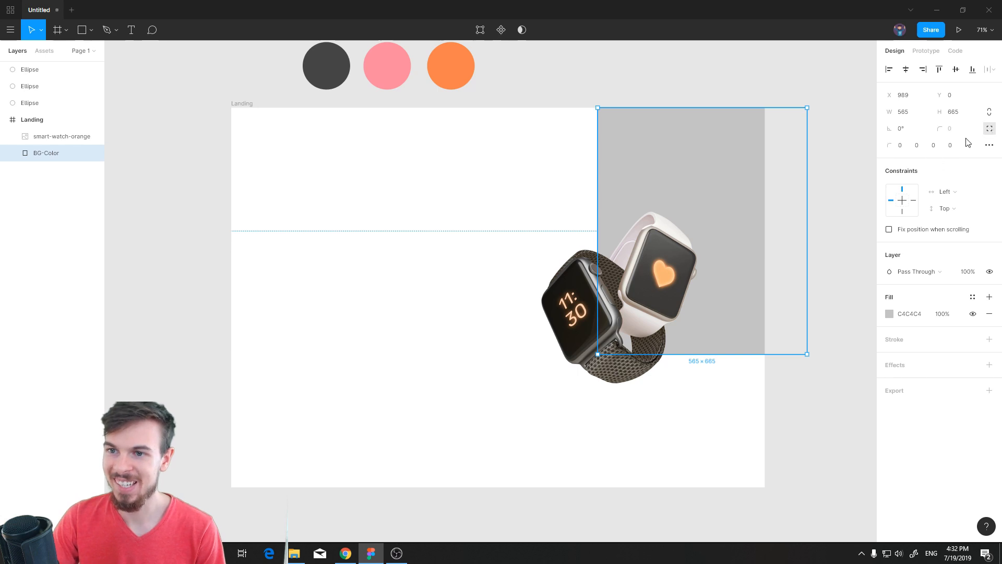
click(905, 144)
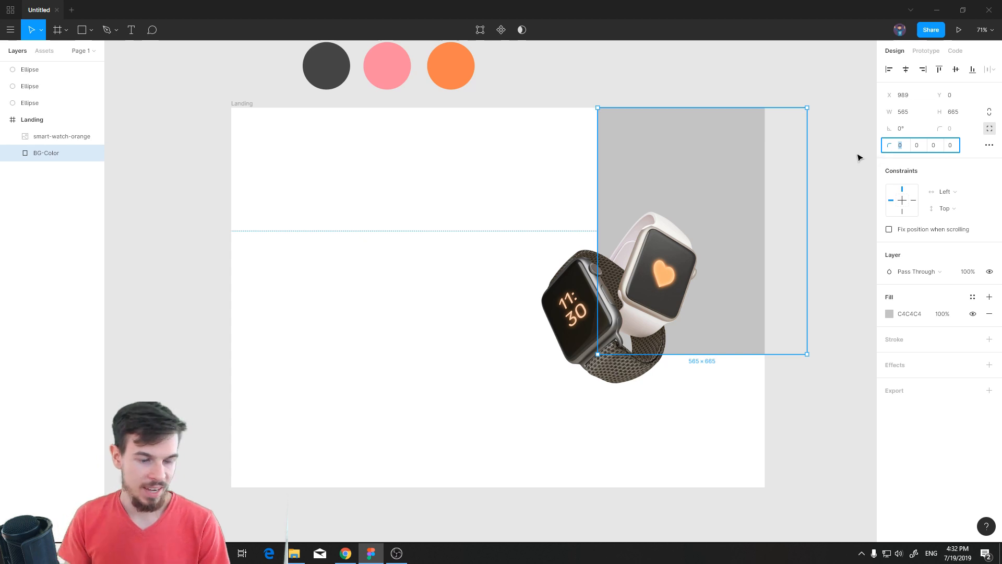
key(Return)
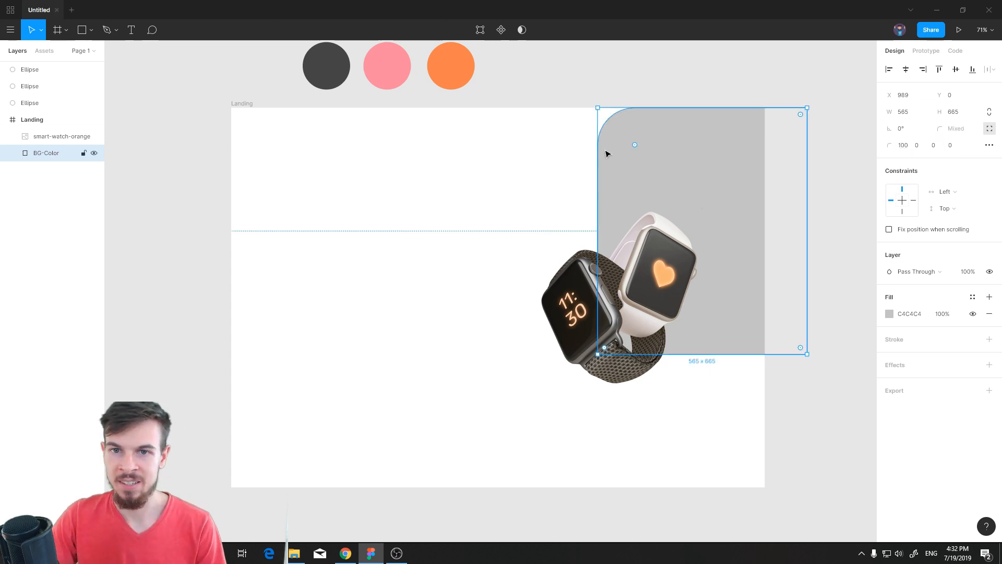
click(945, 145)
text(100)
key(Return)
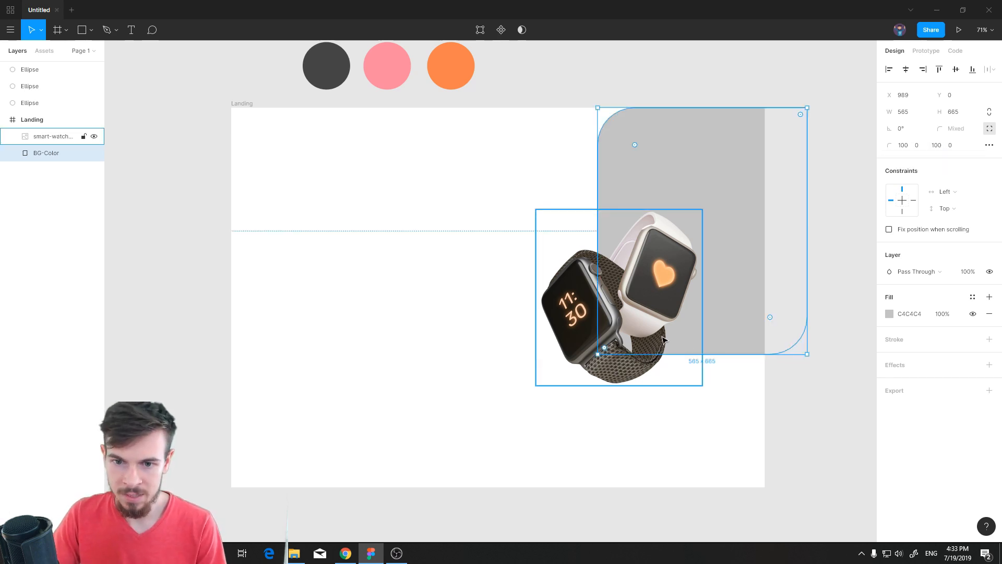
drag(807, 289, 764, 294)
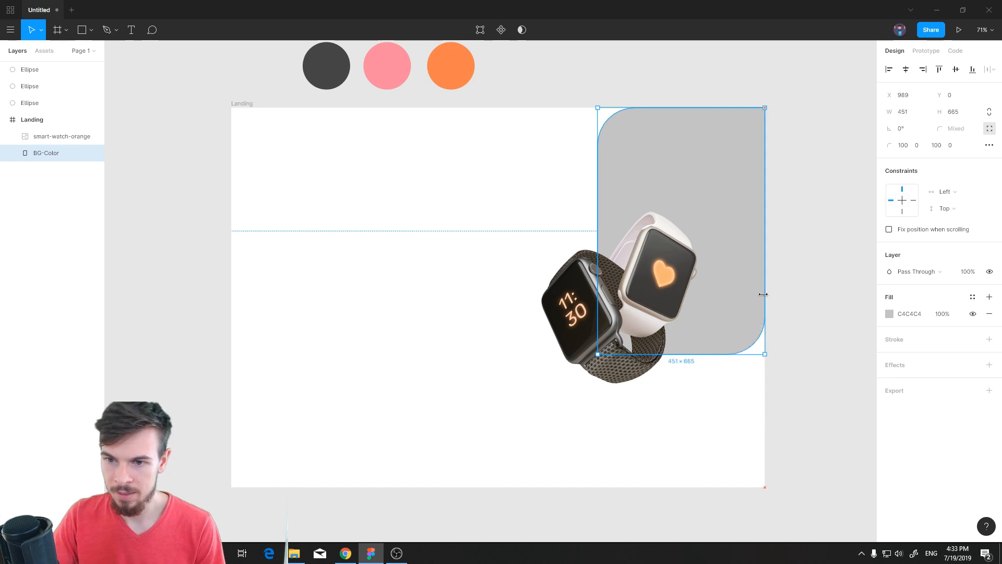
click(823, 313)
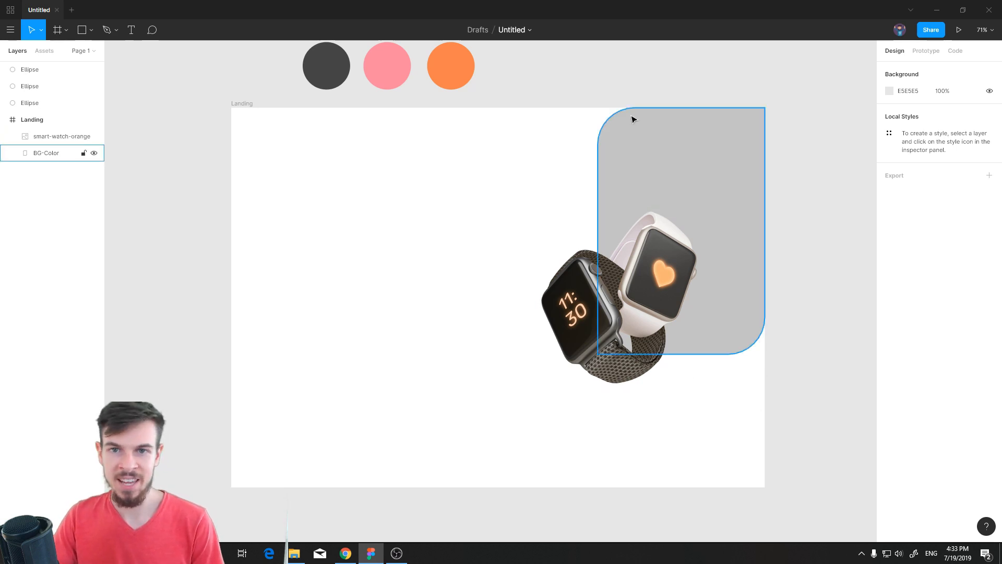
Examine the watch image and the partly rounded BG-Color shape within the Landing frame, up close and as a whole.
scroll(483, 336, up, 8)
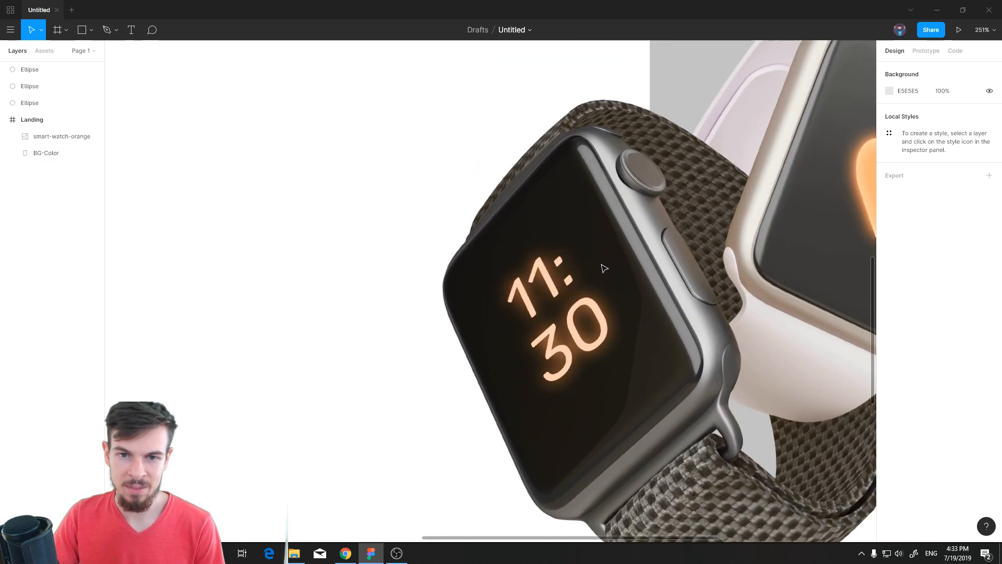
scroll(614, 196, down, 3)
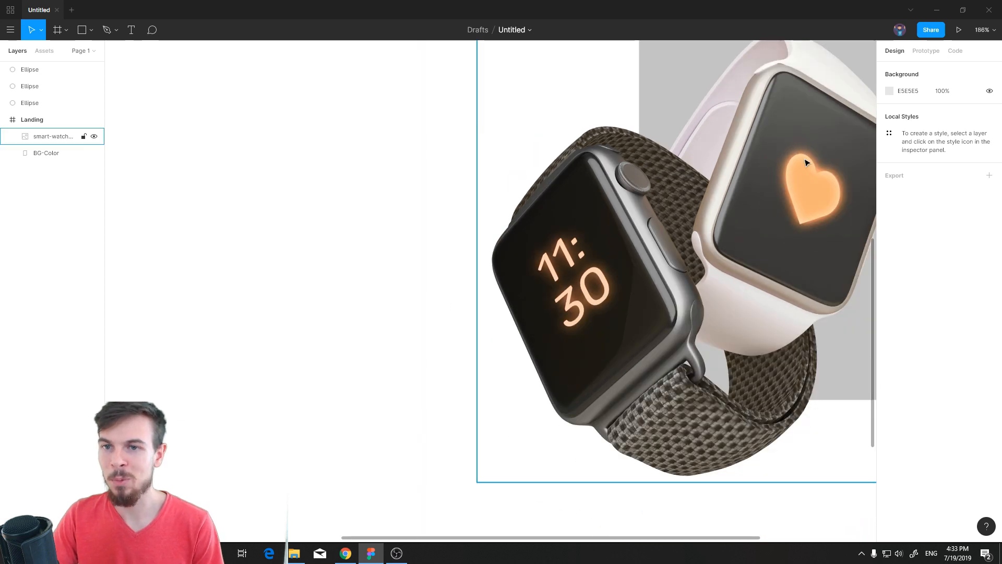
scroll(590, 168, down, 5)
scroll(667, 178, up, 2)
scroll(666, 178, right, 1)
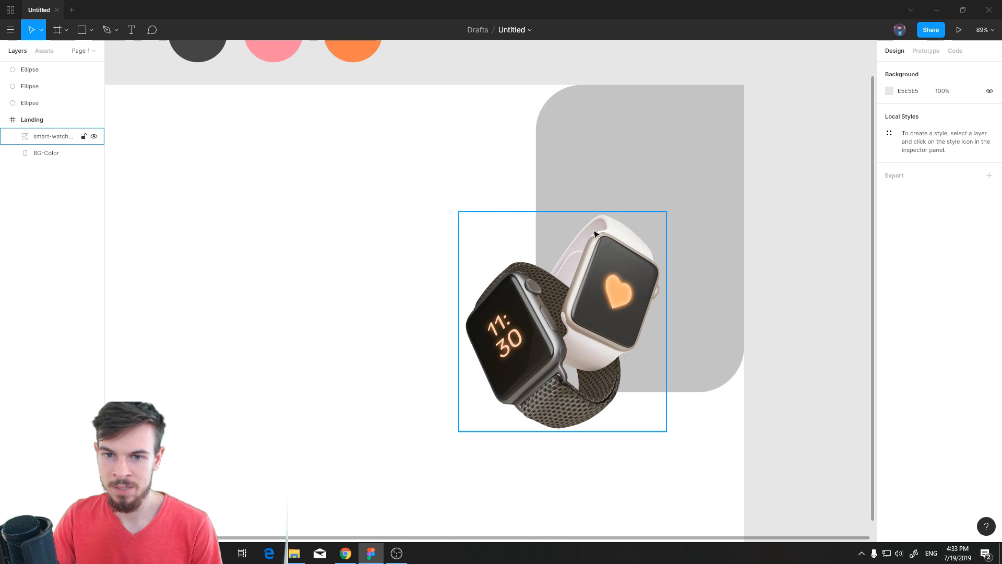
click(694, 328)
scroll(694, 327, down, 1)
click(715, 236)
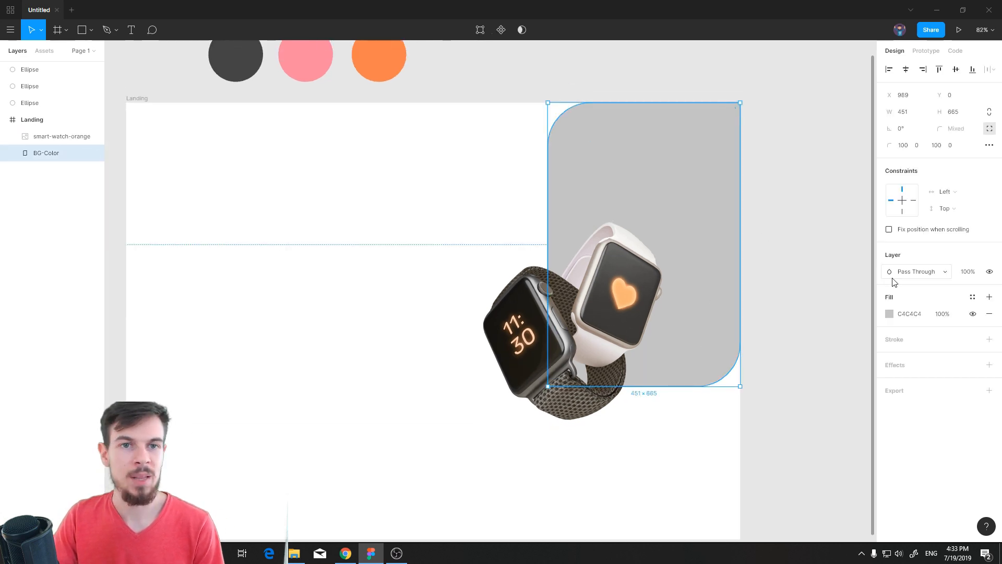
scroll(804, 277, down, 2)
click(803, 284)
click(744, 233)
scroll(694, 260, up, 5)
scroll(590, 222, down, 6)
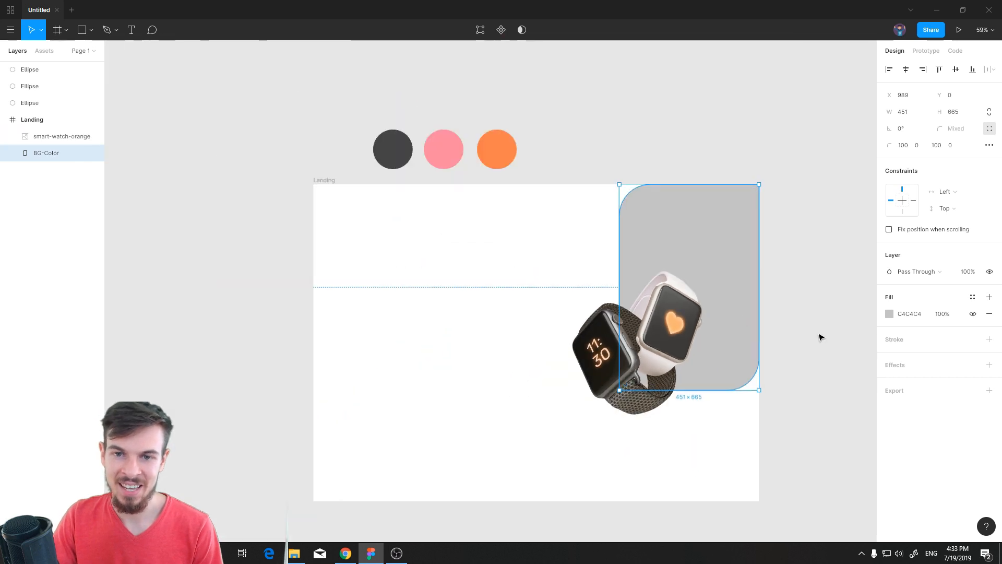
click(780, 329)
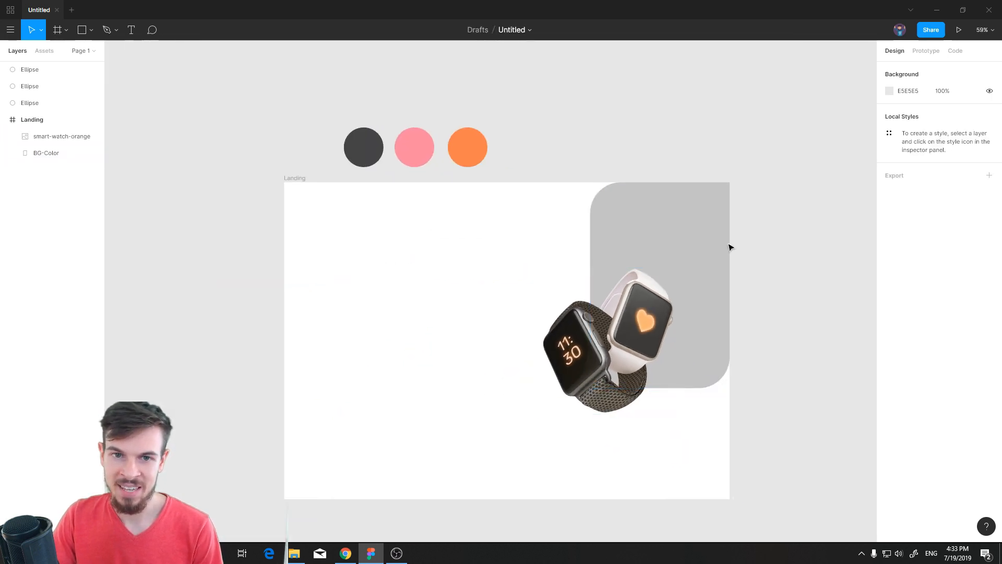
Fill BG-Color with a fully opaque linear gradient running from the palette pink FF879D at its top to the palette orange at its bottom.
click(711, 270)
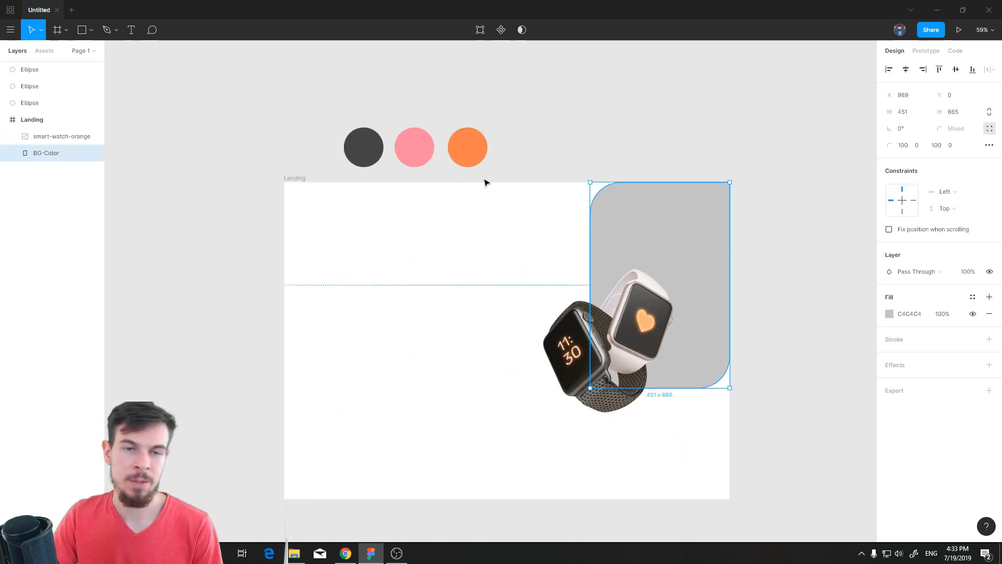
click(890, 314)
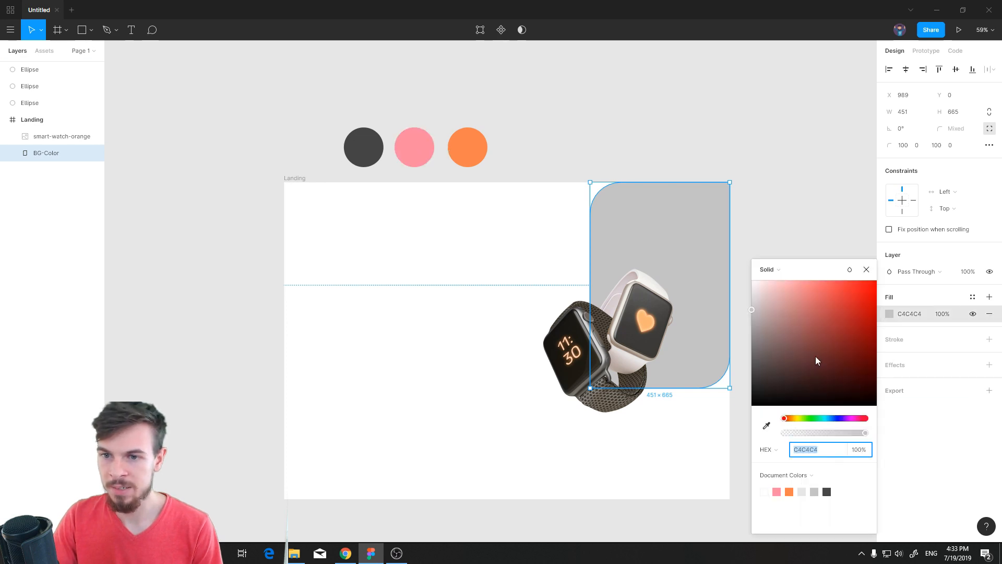
click(777, 270)
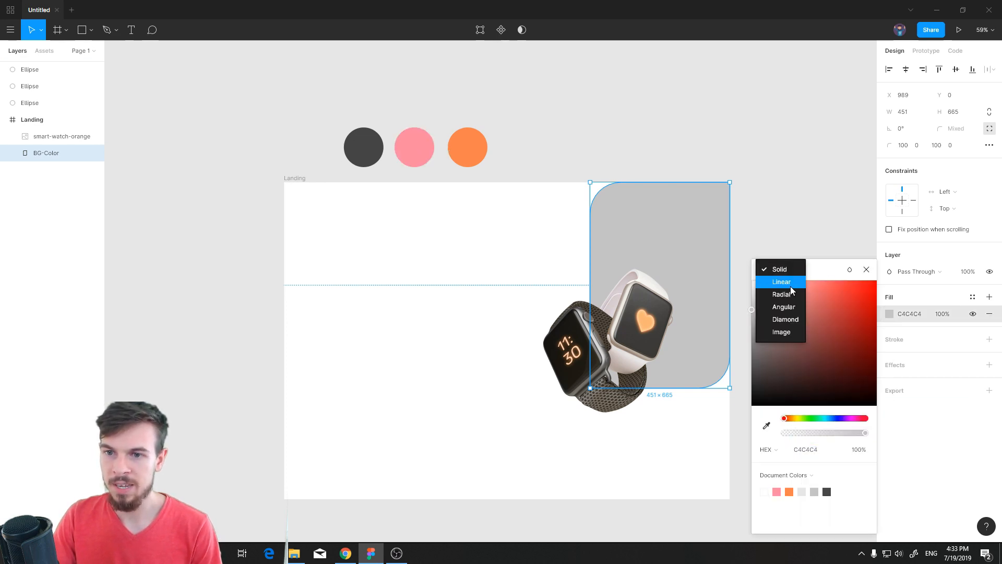
click(791, 283)
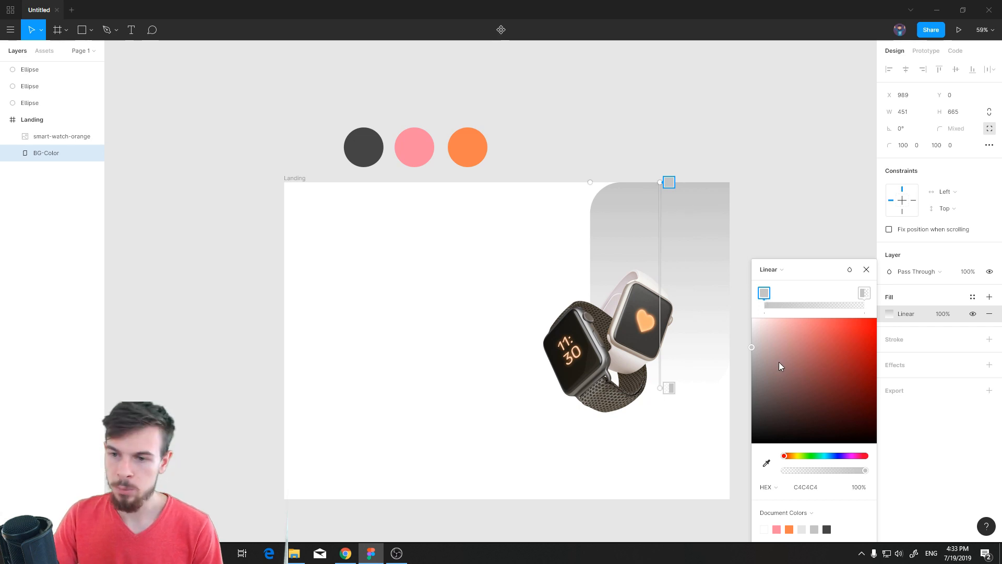
click(789, 529)
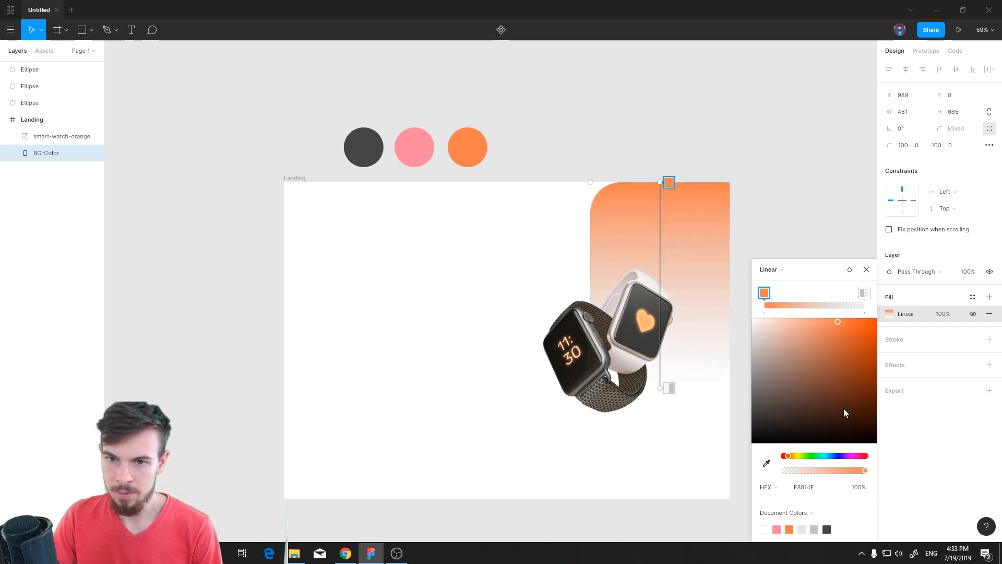
click(864, 293)
drag(784, 470, 869, 472)
click(778, 529)
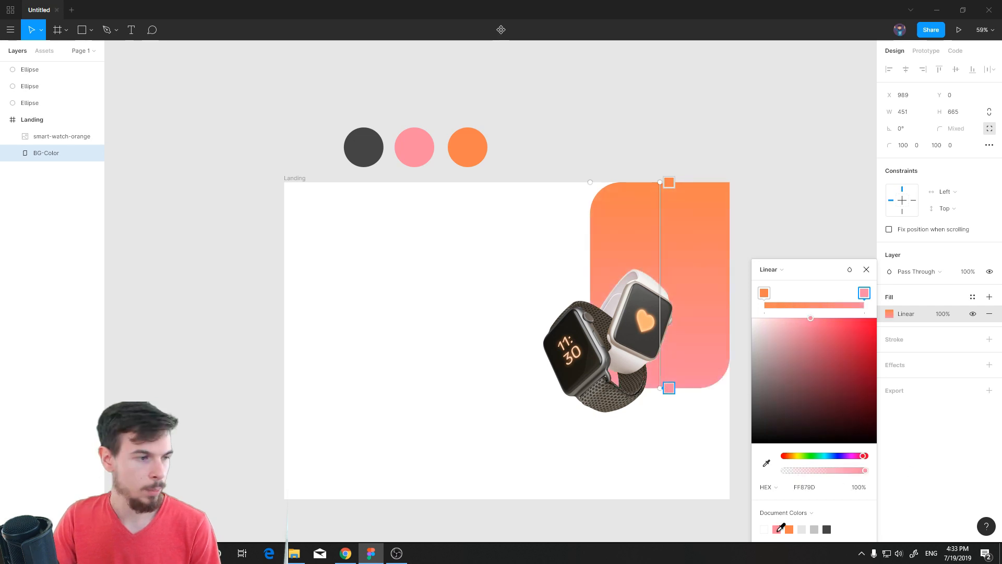
drag(861, 299, 764, 293)
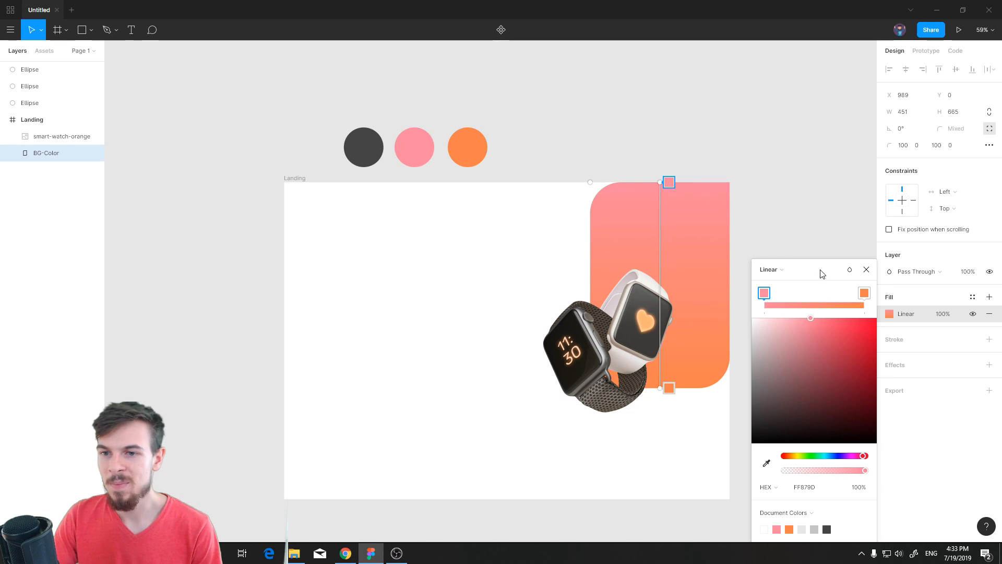
Try shifting the gradient's pink stop to FF87C1 and restore it by sampling the pink palette circle.
drag(863, 456, 859, 455)
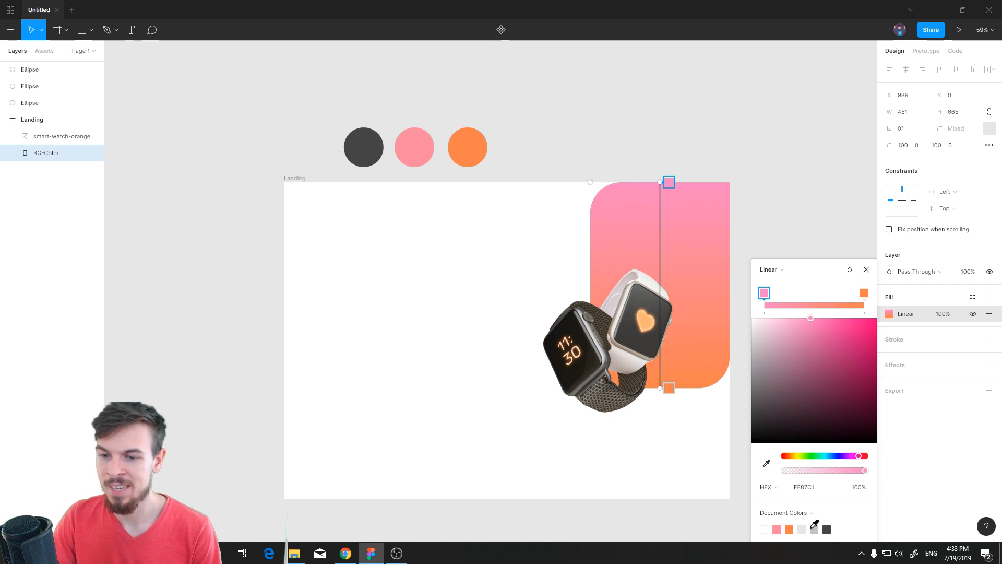
drag(818, 272, 809, 180)
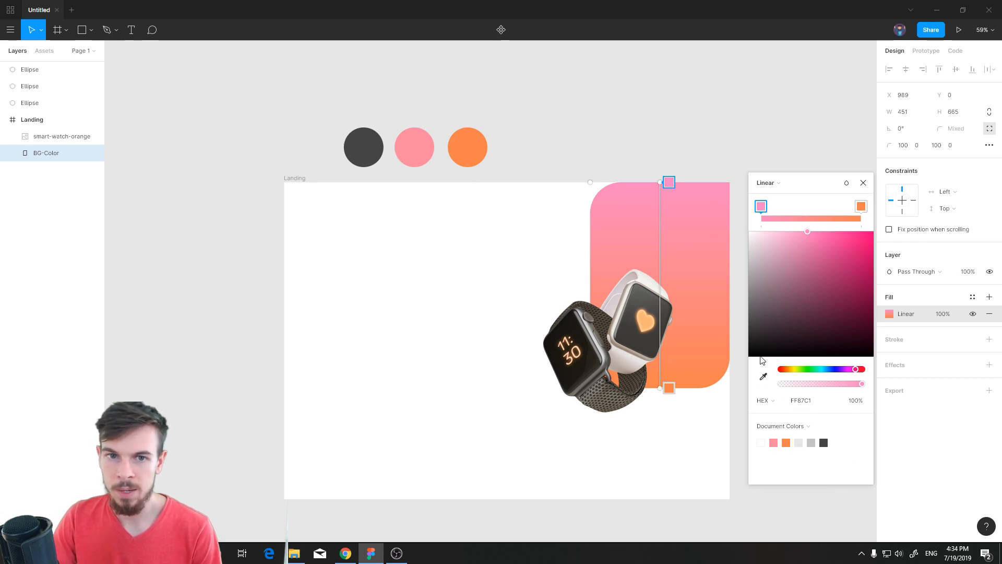
click(763, 376)
click(424, 139)
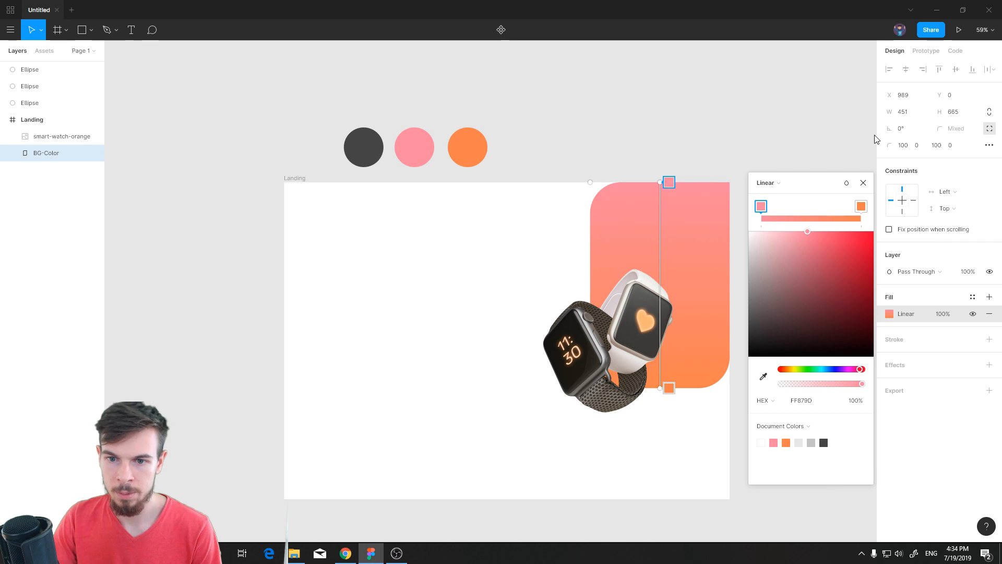
click(864, 183)
click(830, 375)
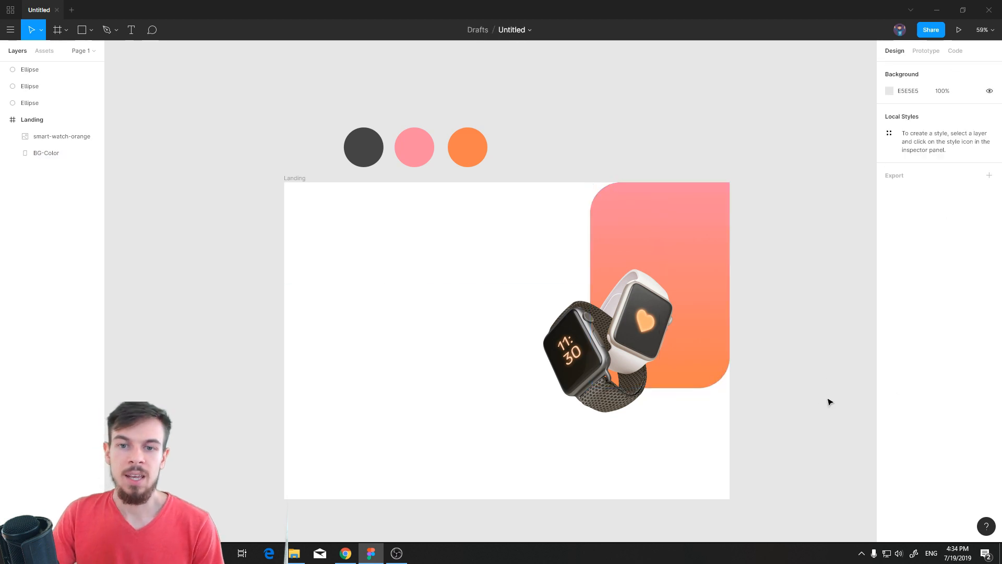
Narrow BG-Color slightly from its left edge, extend its bottom edge a little downward, and nudge the watch image.
scroll(776, 400, up, 5)
scroll(686, 293, down, 3)
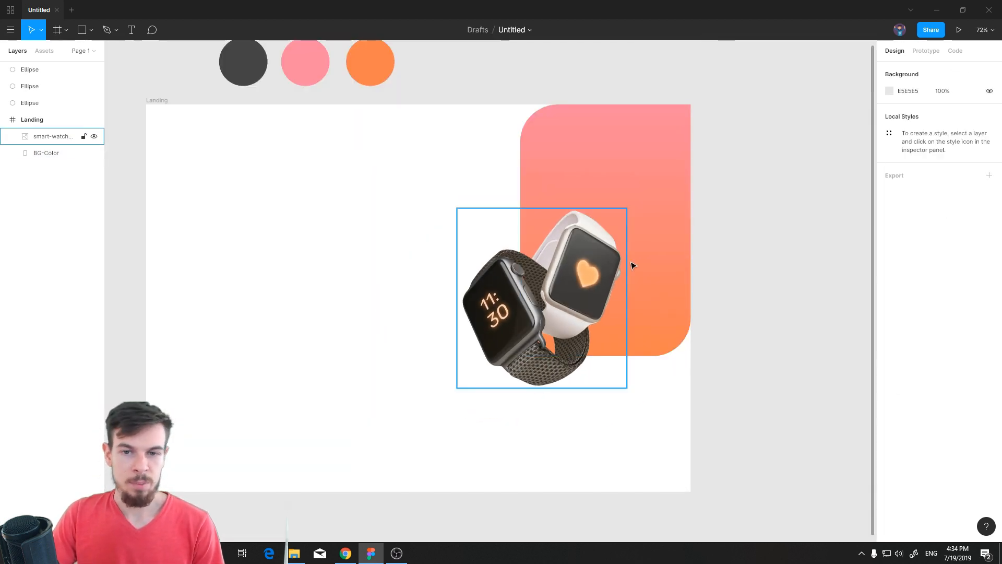
scroll(723, 435, down, 3)
click(735, 298)
drag(645, 280, 652, 280)
drag(740, 382, 739, 390)
key(Escape)
click(638, 364)
drag(638, 365, 637, 366)
key(Escape)
scroll(750, 403, up, 3)
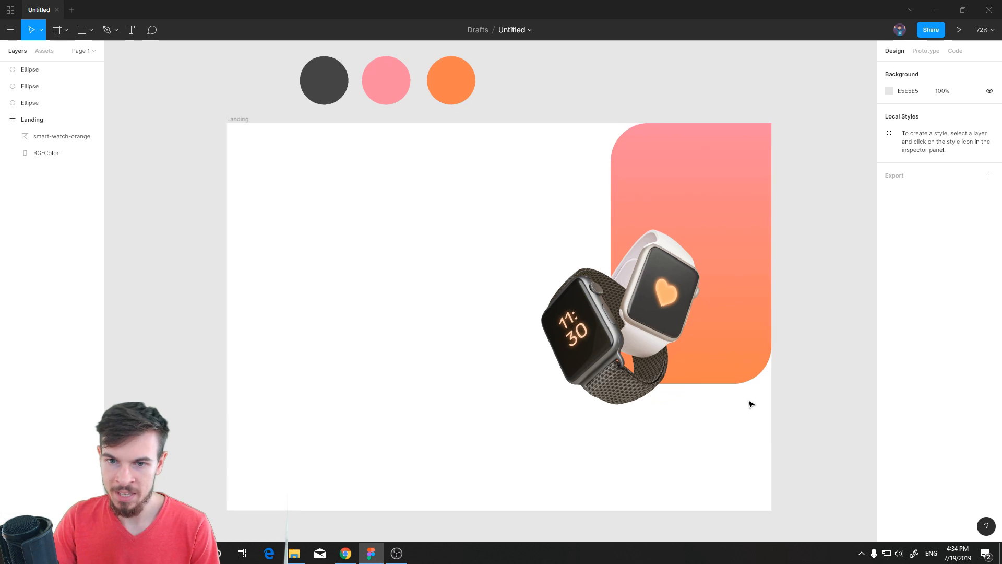
scroll(657, 429, down, 5)
scroll(560, 461, down, 2)
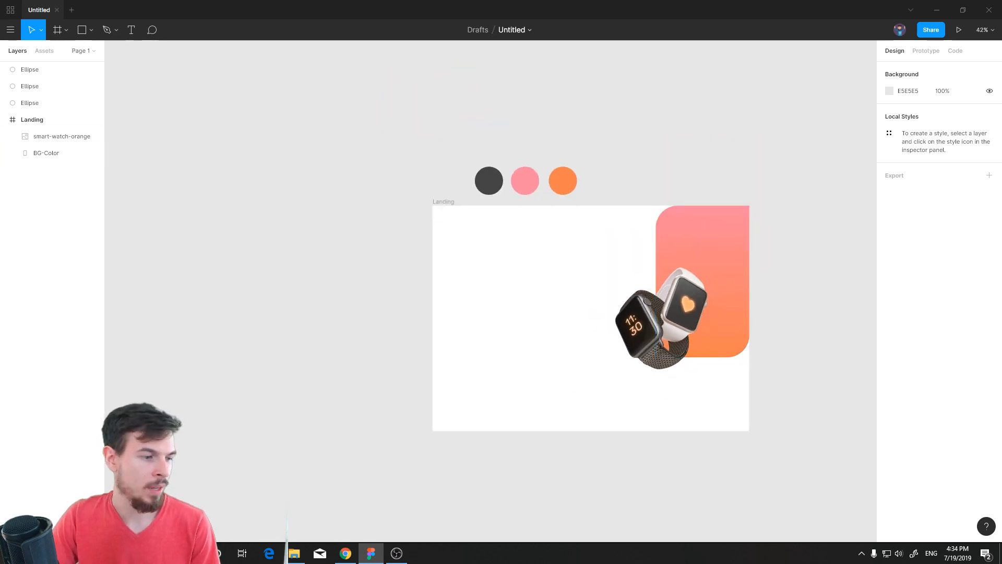
key(alt+Tab)
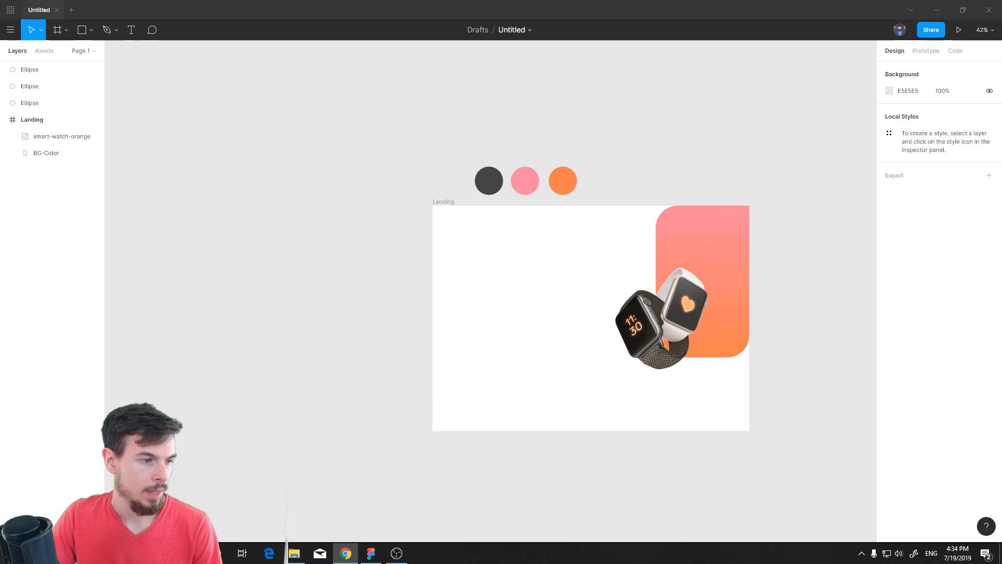
click(528, 327)
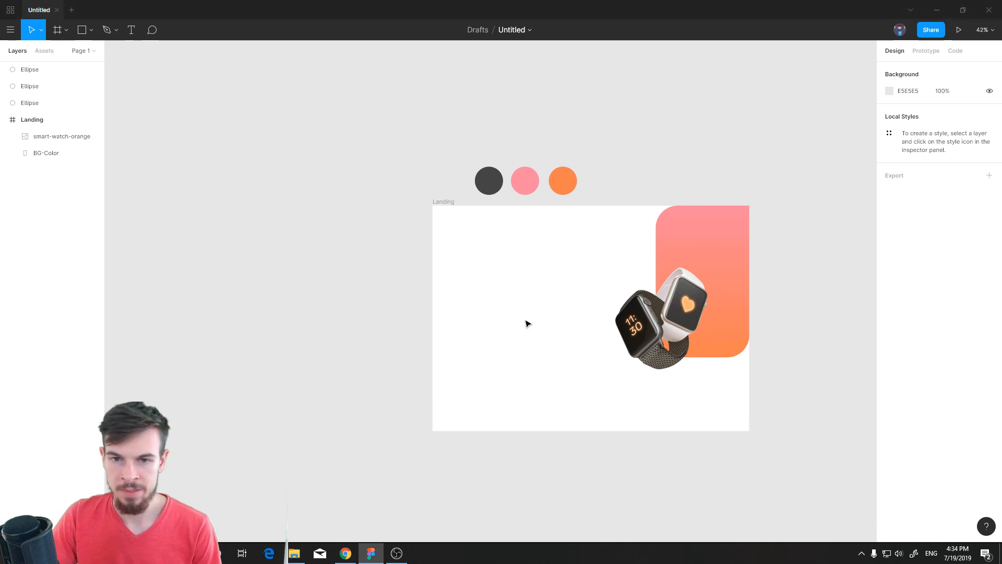
Add a text box about 604 × 204 in the empty area beside the watches, reading "Get Energized" at font size 64.
scroll(533, 308, up, 2)
scroll(471, 330, up, 2)
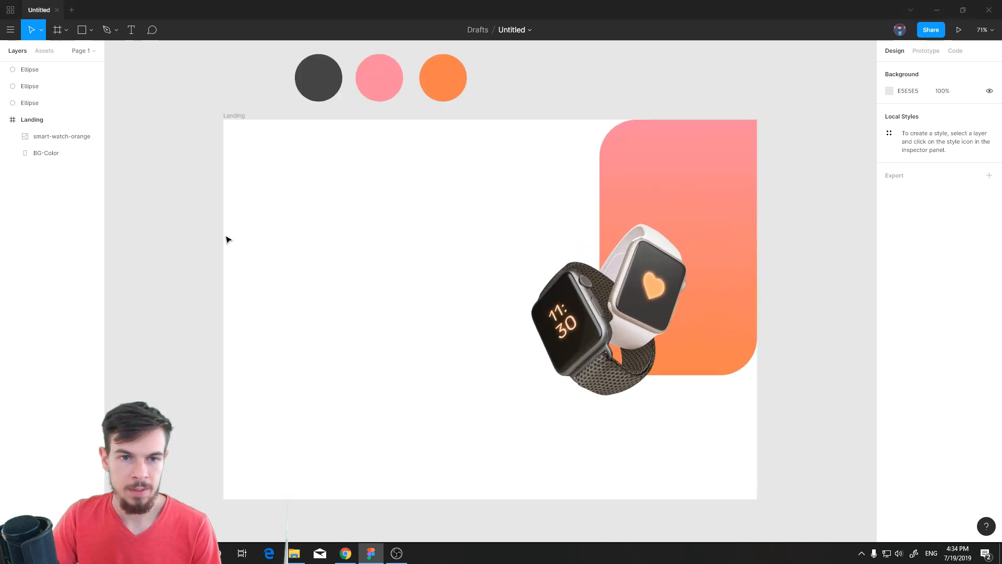
key(r)
click(132, 30)
drag(260, 233, 485, 310)
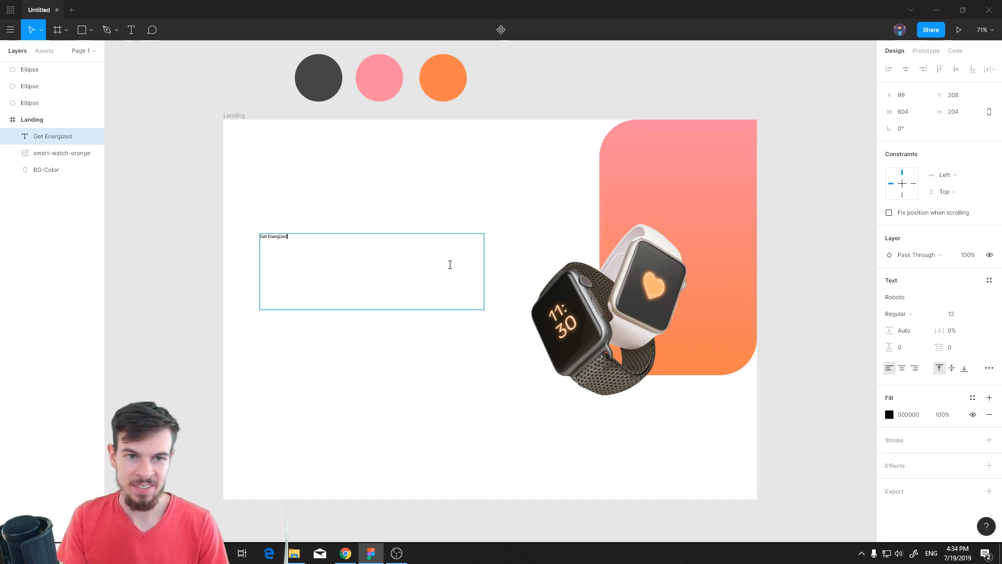
key(ctrl+a)
key(alt+Tab)
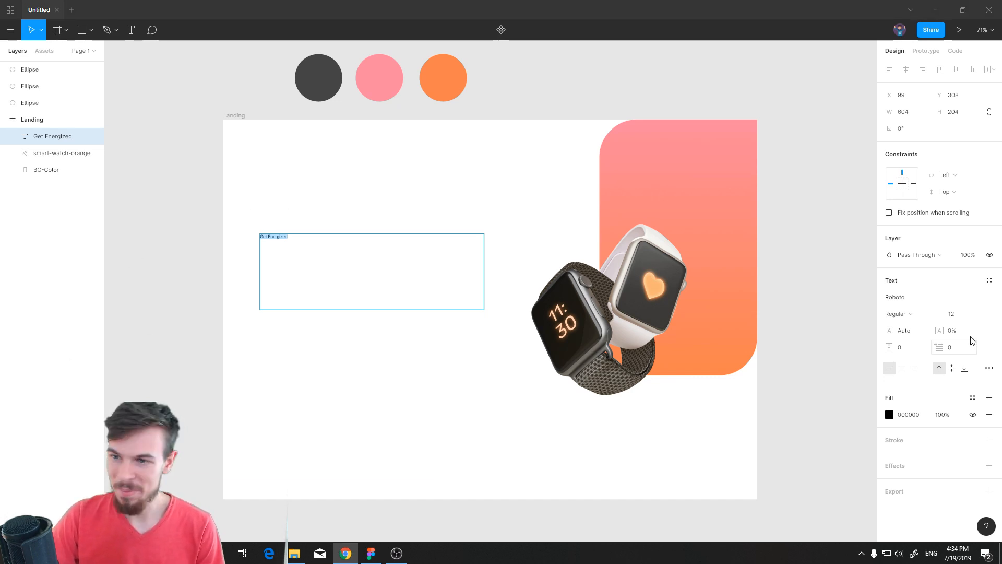
click(976, 314)
click(962, 399)
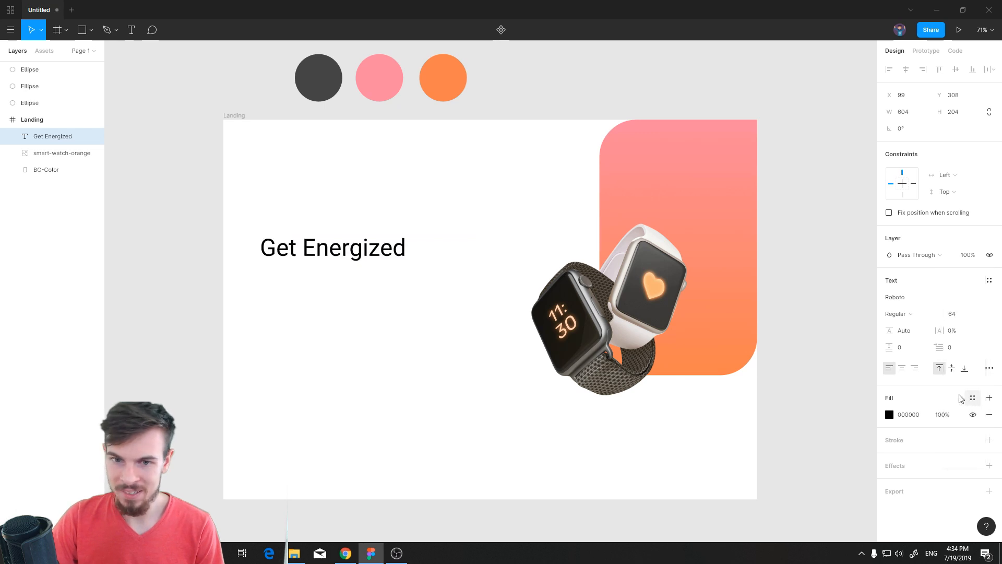
Set the "Get Energized" heading in Playfair Display Bold.
double_click(406, 249)
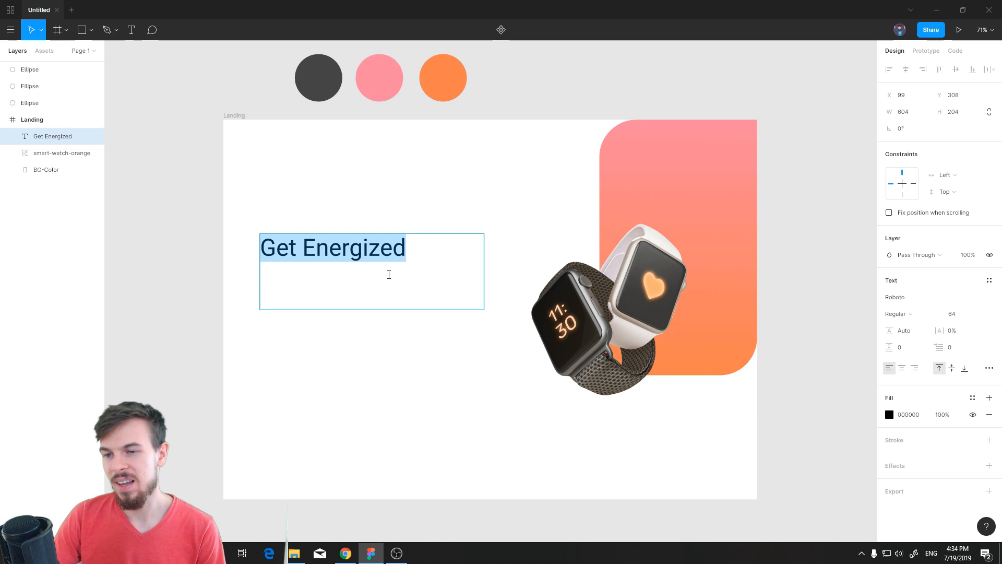
click(906, 305)
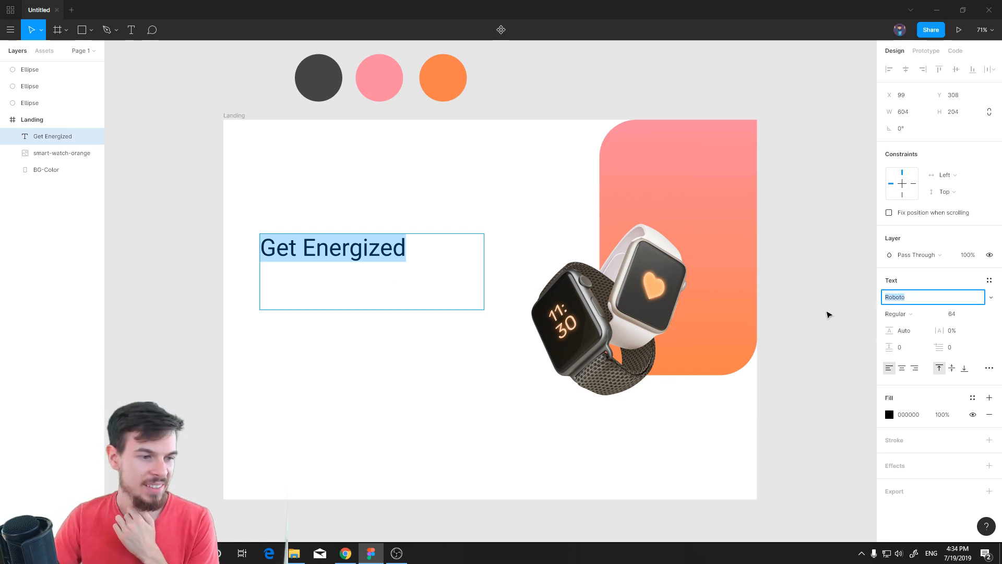
text(playf)
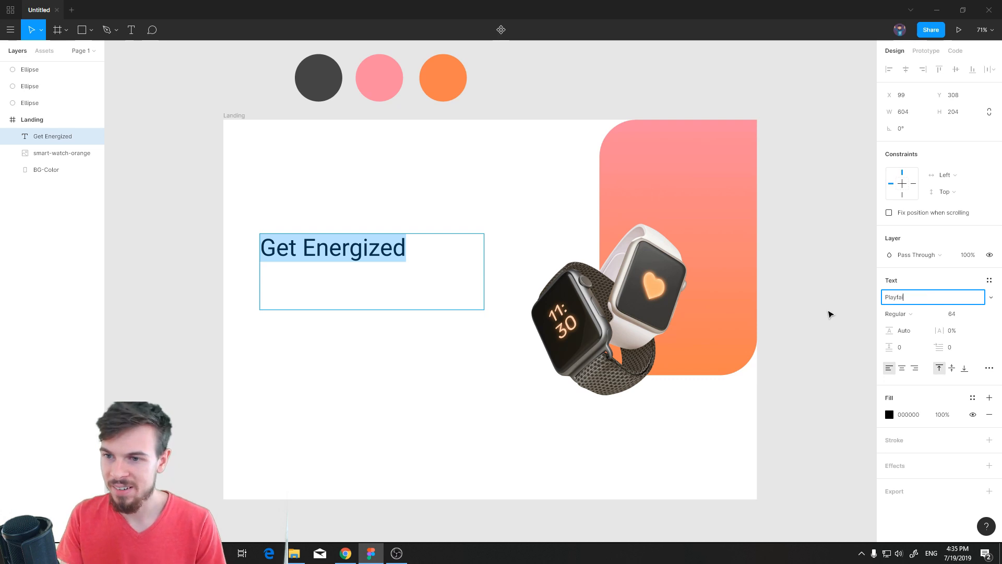
key(Return)
double_click(369, 263)
drag(412, 255, 260, 256)
click(922, 313)
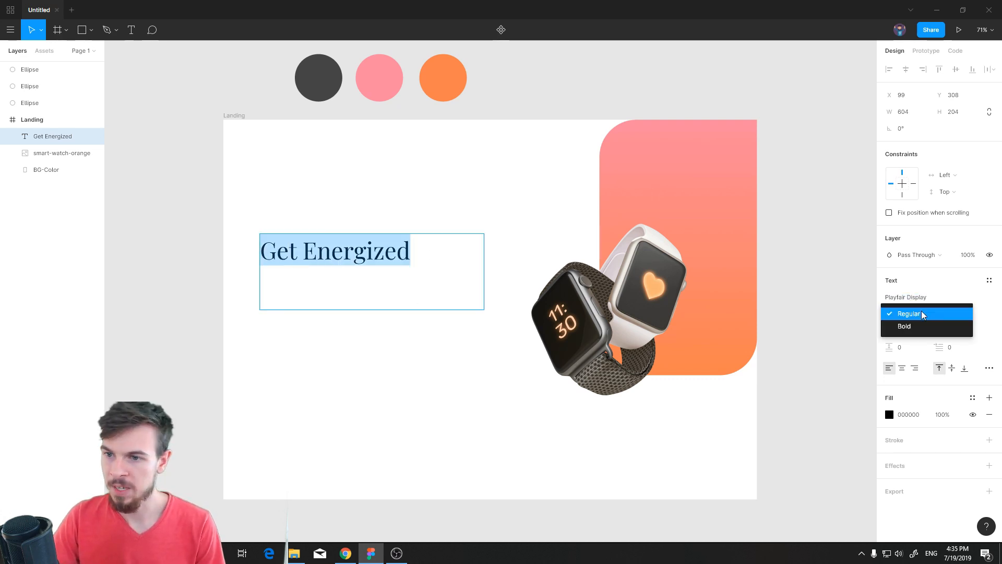
click(908, 326)
key(Escape)
Move the heading to about X 116, Y 353 and shrink its text box to about 423 × 80 around the words.
drag(383, 261, 395, 283)
drag(490, 291, 424, 291)
drag(367, 326, 367, 280)
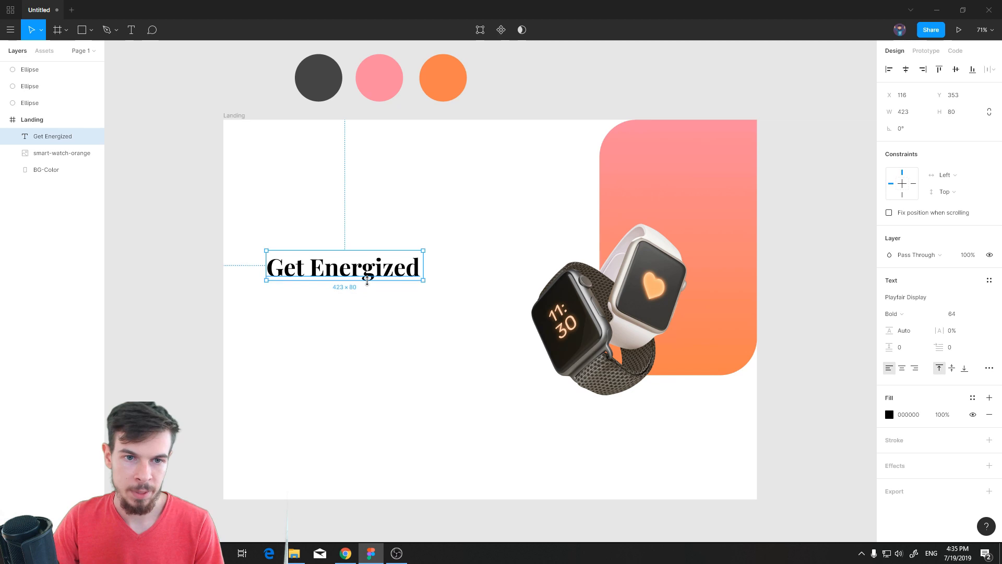
click(390, 335)
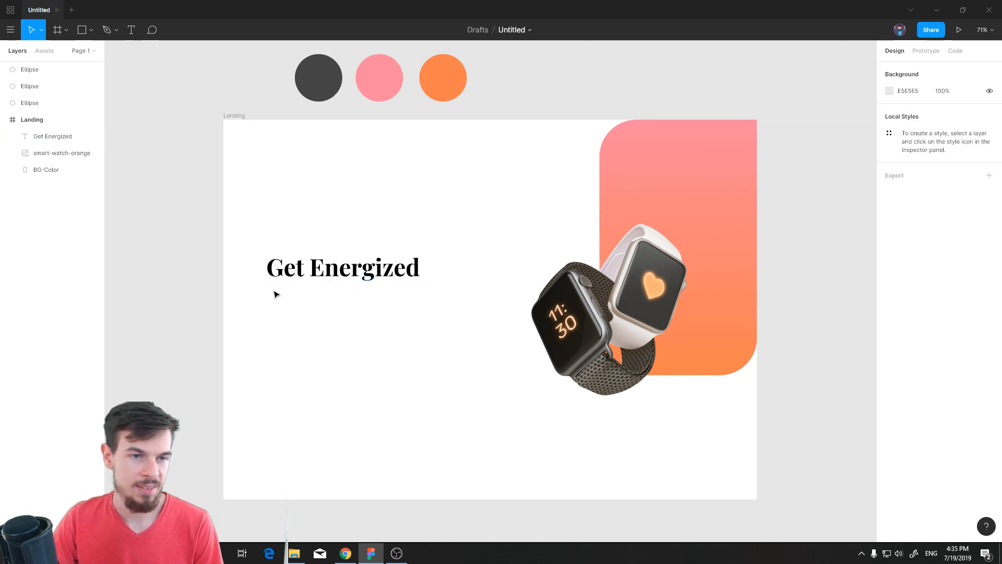
Add a text box about 607 × 133 below the "Get Energized" heading, reading "Your new personal health couch.".
key(t)
drag(268, 288, 494, 342)
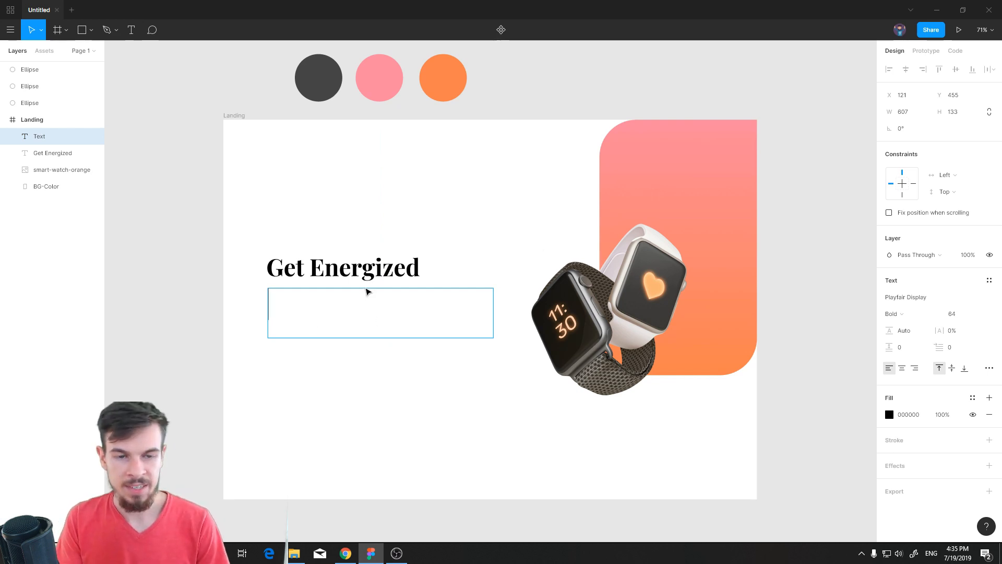
text(Your new persona)
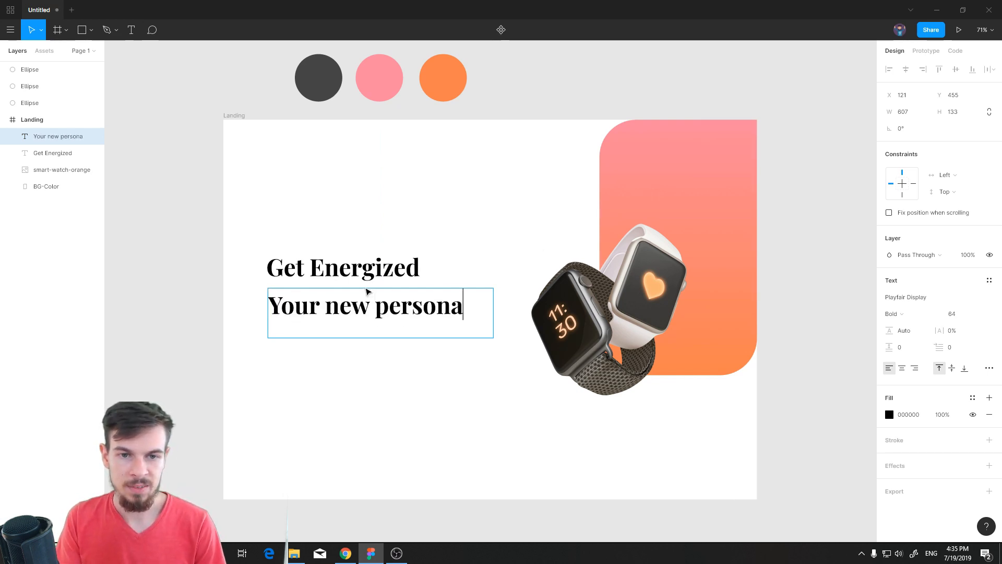
text(l heal)
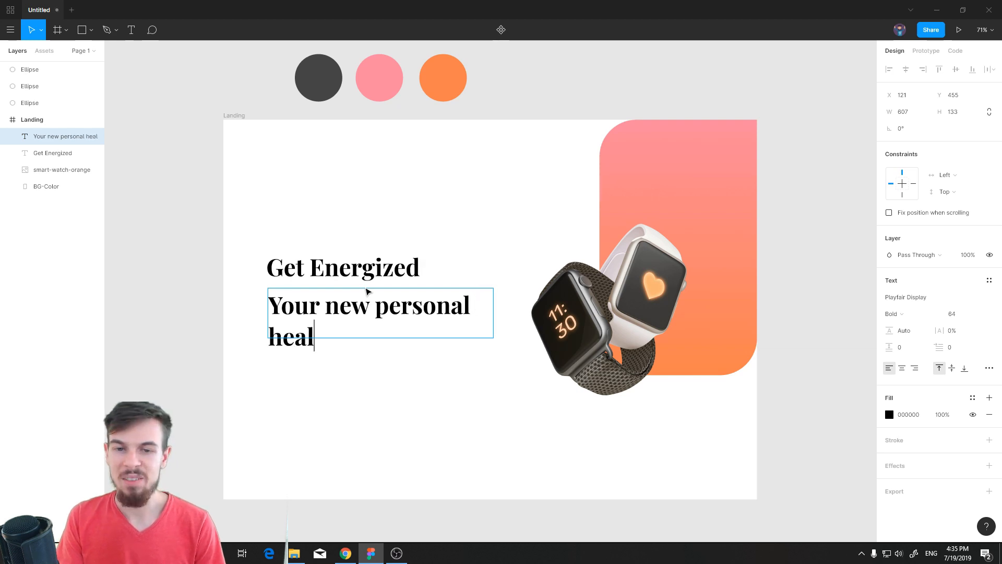
text(th couch.)
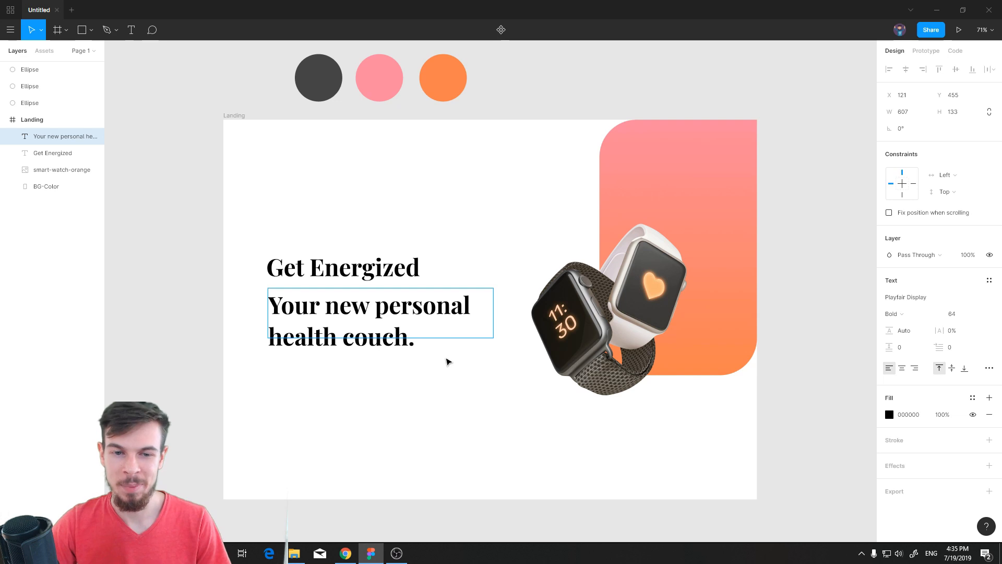
Extend the subheading's text box downward to a height of about 180 so it encloses both lines.
click(447, 358)
click(469, 366)
click(441, 322)
drag(484, 338, 484, 355)
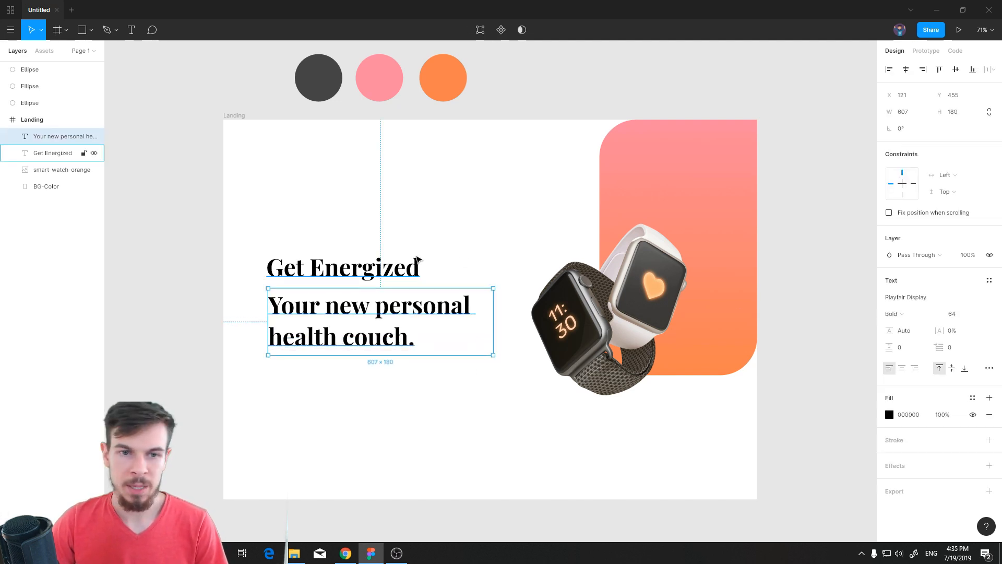
click(452, 391)
scroll(418, 374, up, 5)
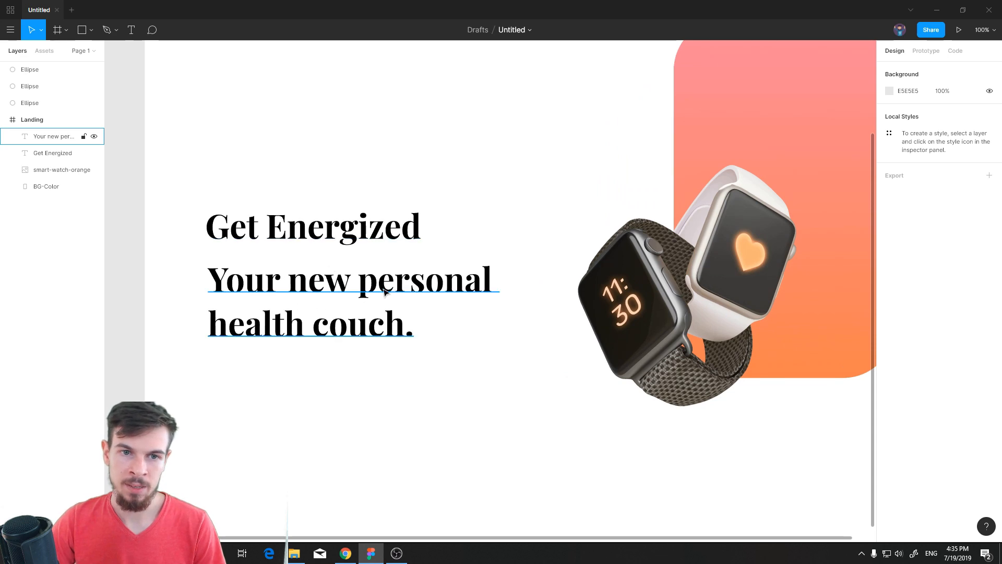
scroll(430, 335, down, 3)
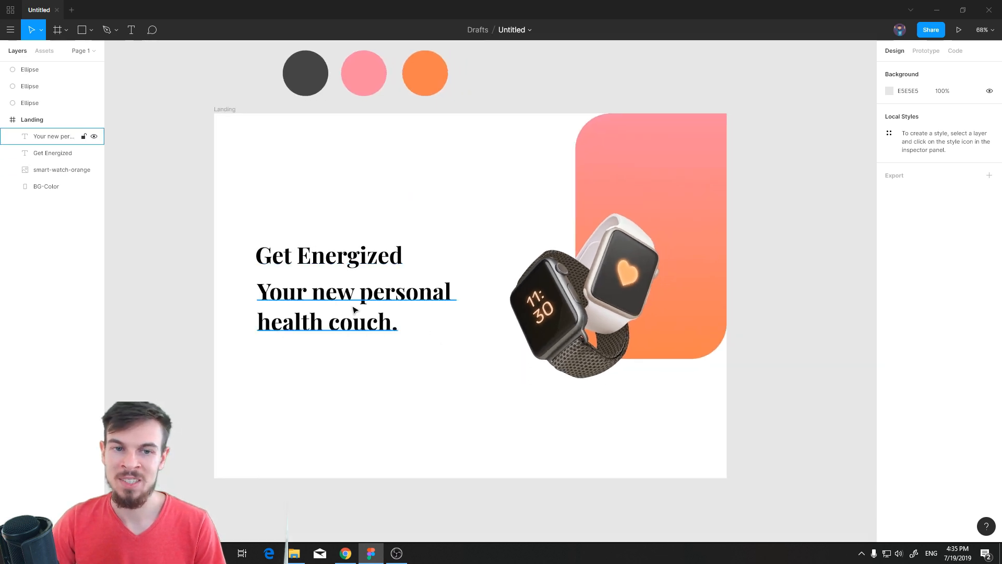
Align the "Get Energized" heading with the subheading's left edge at X 121 and raise it to Y 344.
click(357, 264)
click(481, 328)
mouse_move(363, 267)
mouse_down()
mouse_move(364, 279)
mouse_move(365, 267)
mouse_up()
click(404, 377)
click(334, 258)
key(shift+Up)
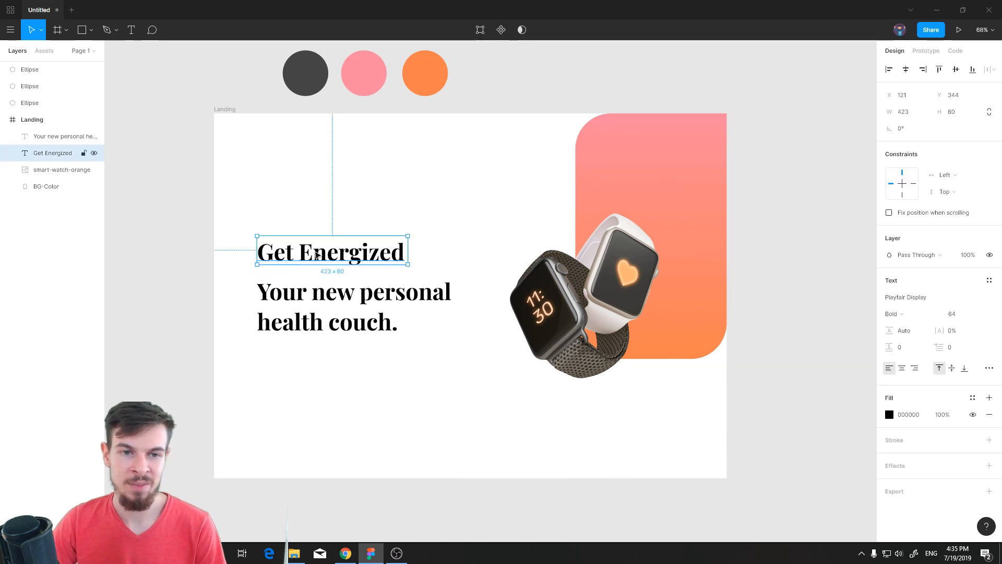
Set the subheading's font style to Regular.
click(321, 301)
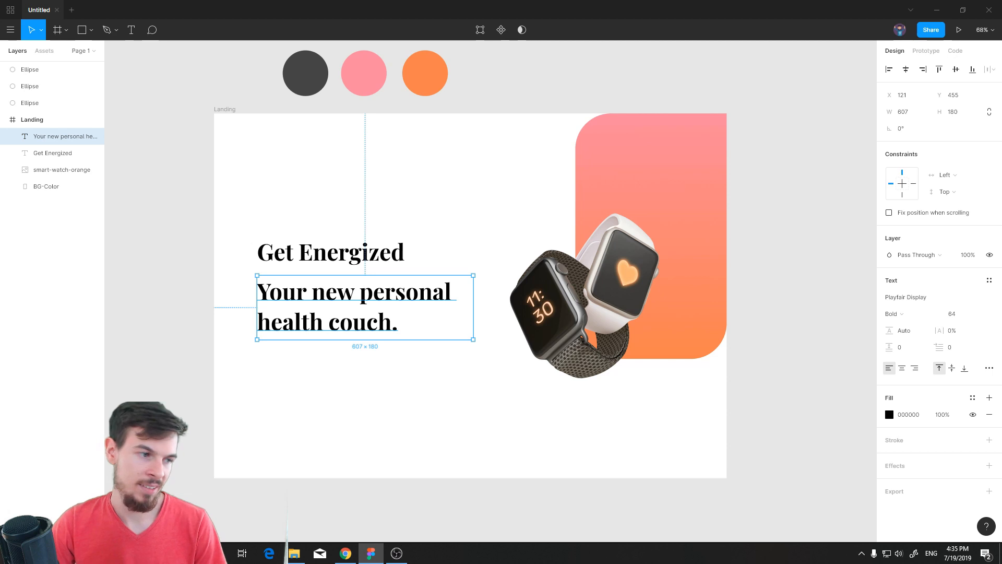
key(alt+Tab)
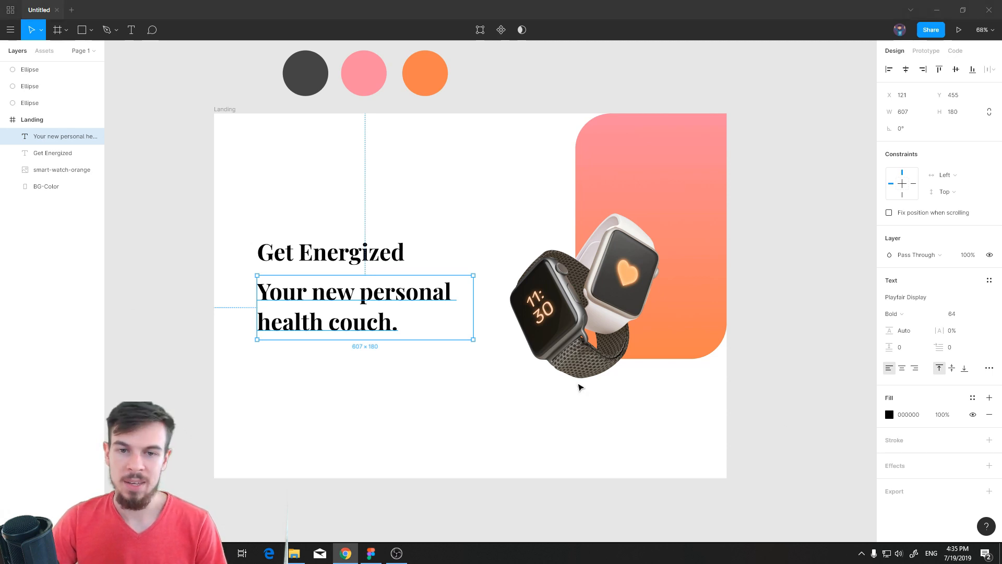
click(903, 316)
click(908, 299)
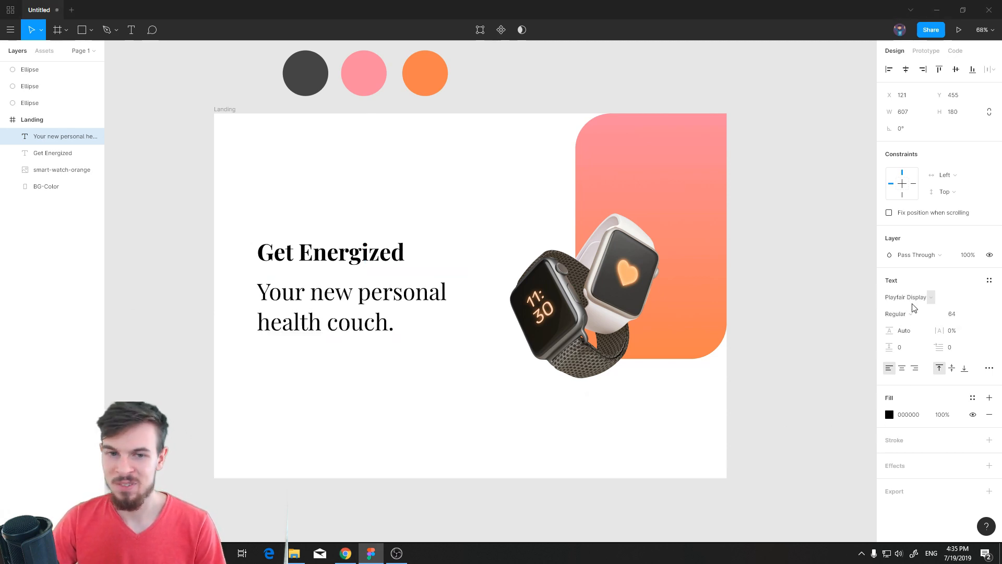
click(409, 399)
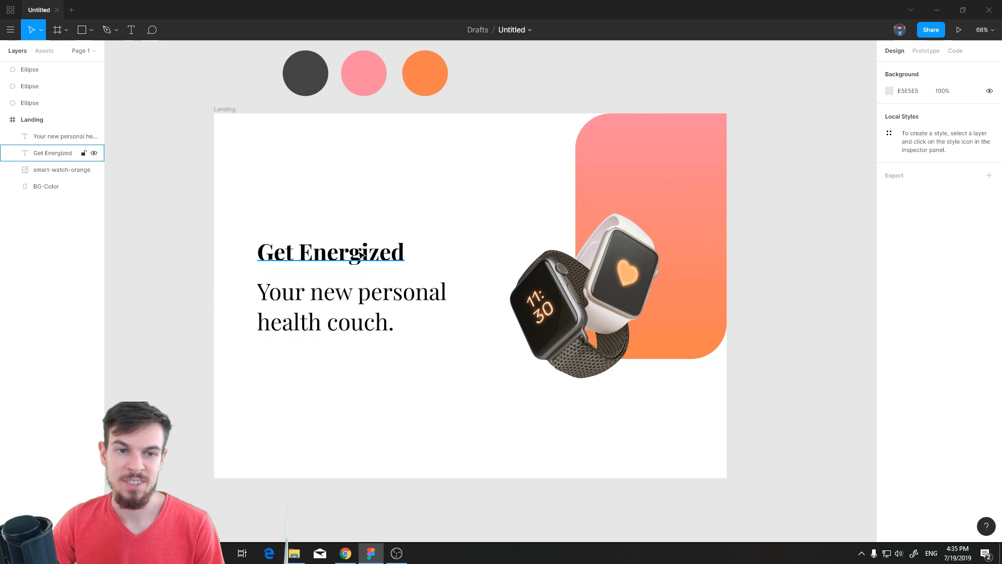
Set the subheading's font size to 40.
click(406, 297)
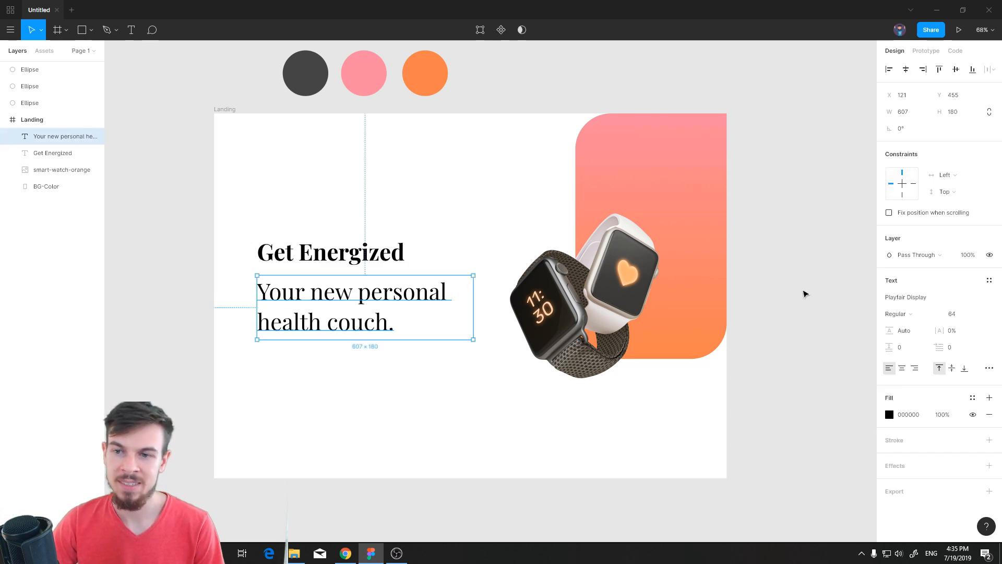
click(958, 314)
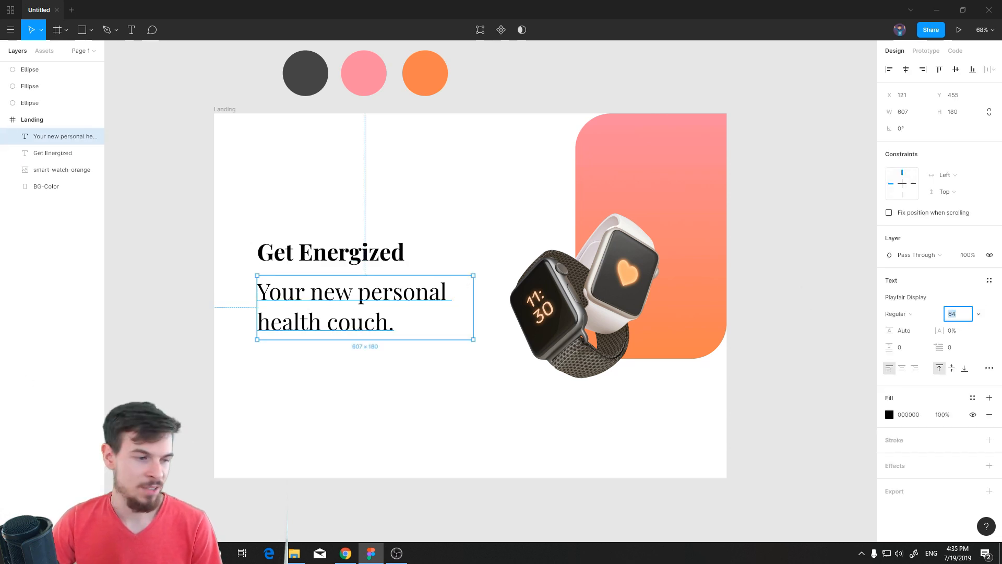
text(40)
key(Return)
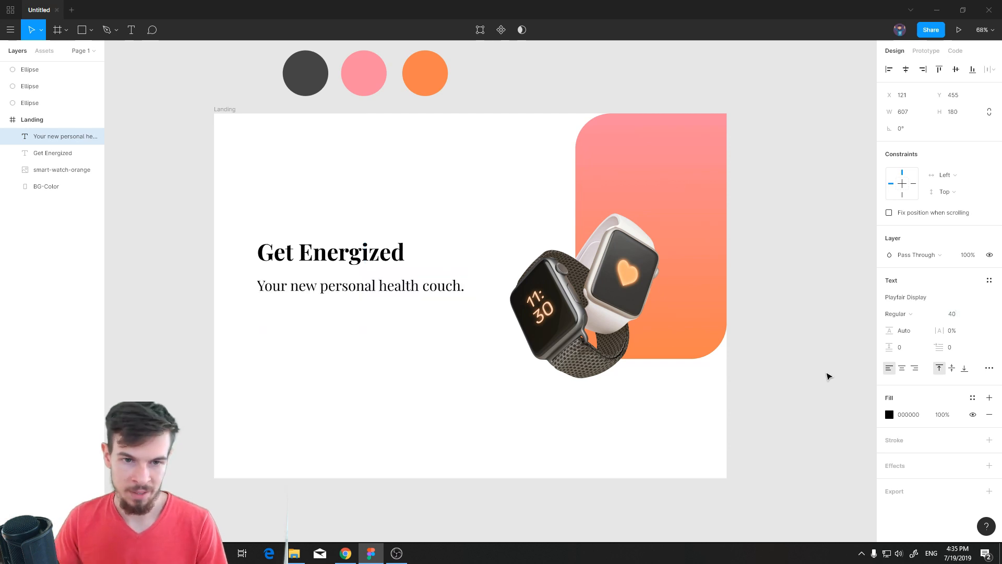
click(384, 370)
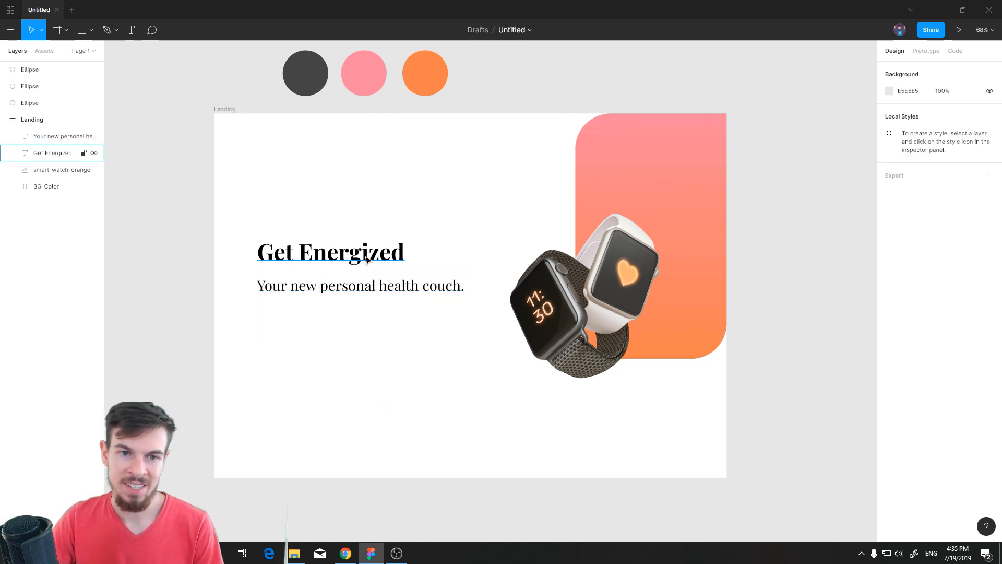
Narrow the subheading's text box to about 483 wide and nudge it up to about Y 452.
click(426, 294)
drag(474, 300, 433, 306)
click(472, 351)
scroll(441, 381, up, 2)
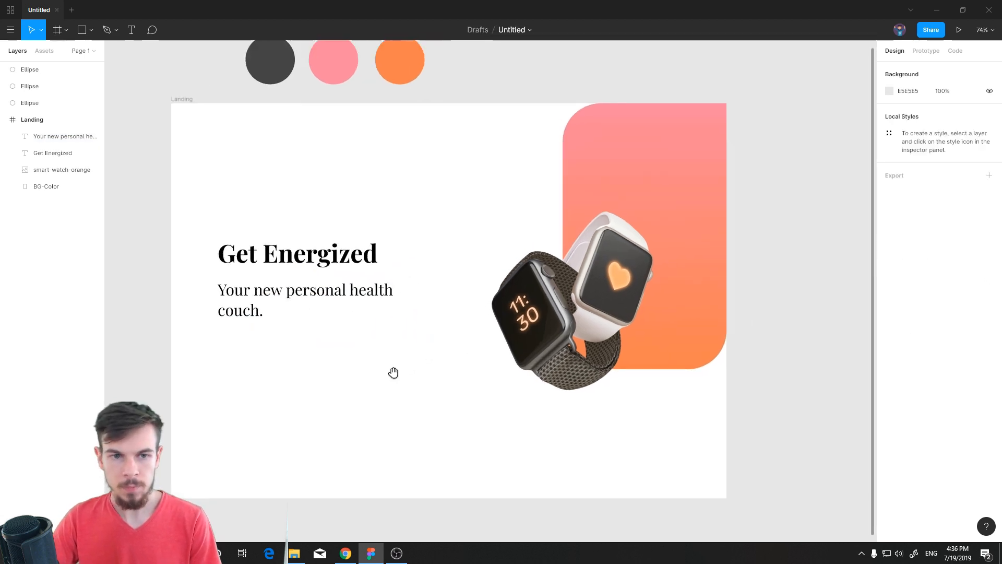
Fill the subheading with the orange F8814E sampled from the orange palette circle.
click(290, 306)
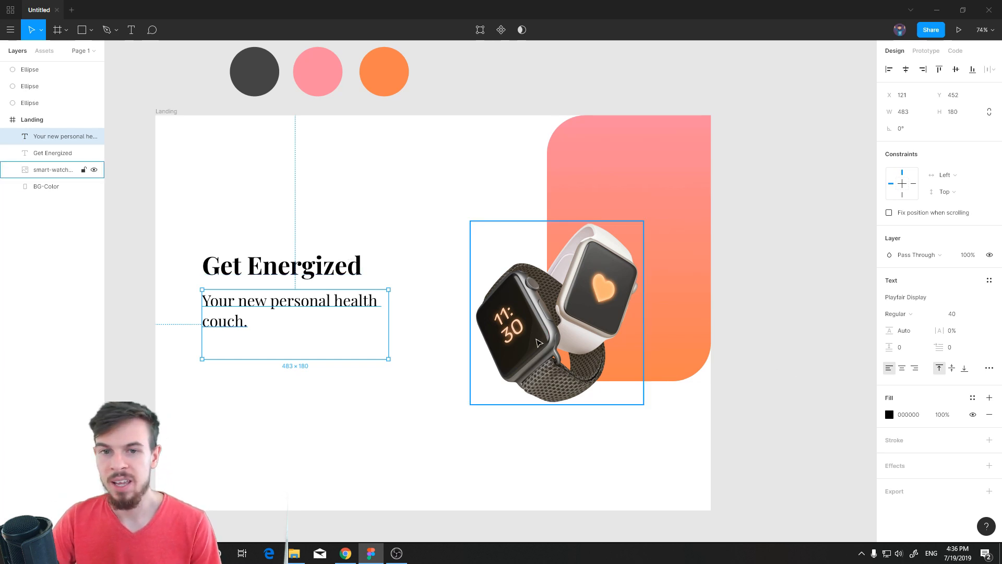
click(890, 415)
click(767, 425)
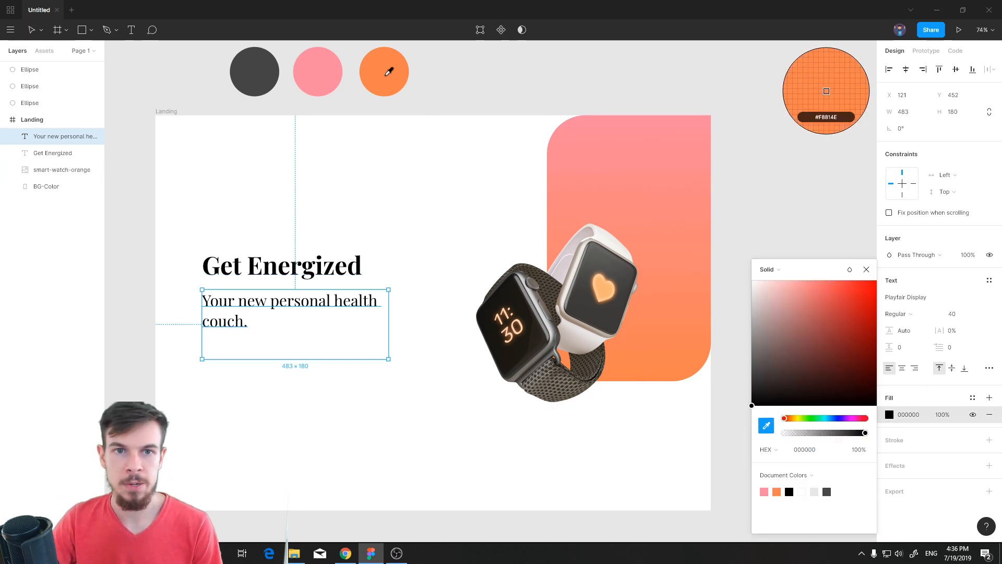
click(386, 76)
click(518, 427)
scroll(518, 426, down, 2)
scroll(412, 405, left, 3)
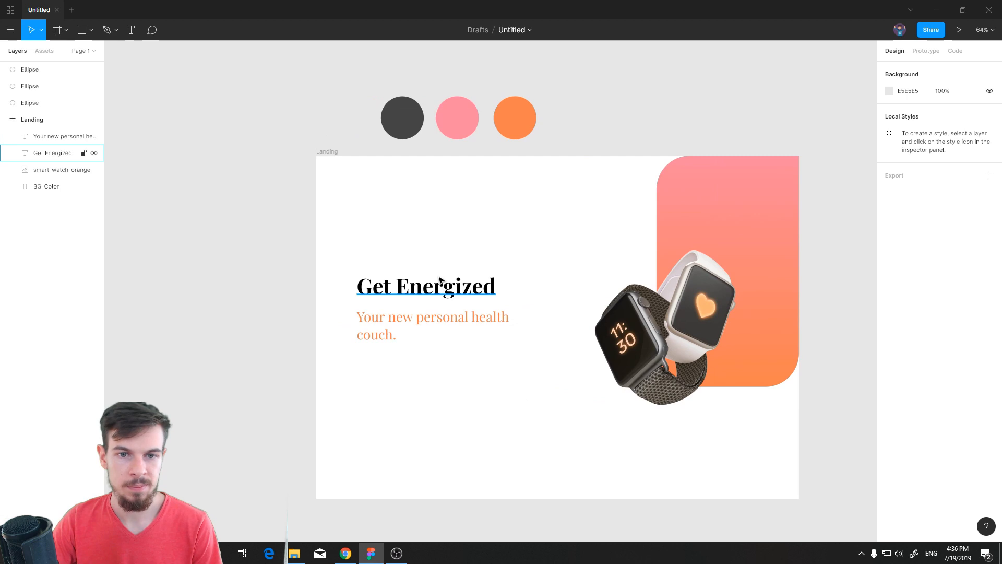
Fill the "Get Energized" heading with the dark grey 454545 sampled from the grey palette circle.
click(444, 295)
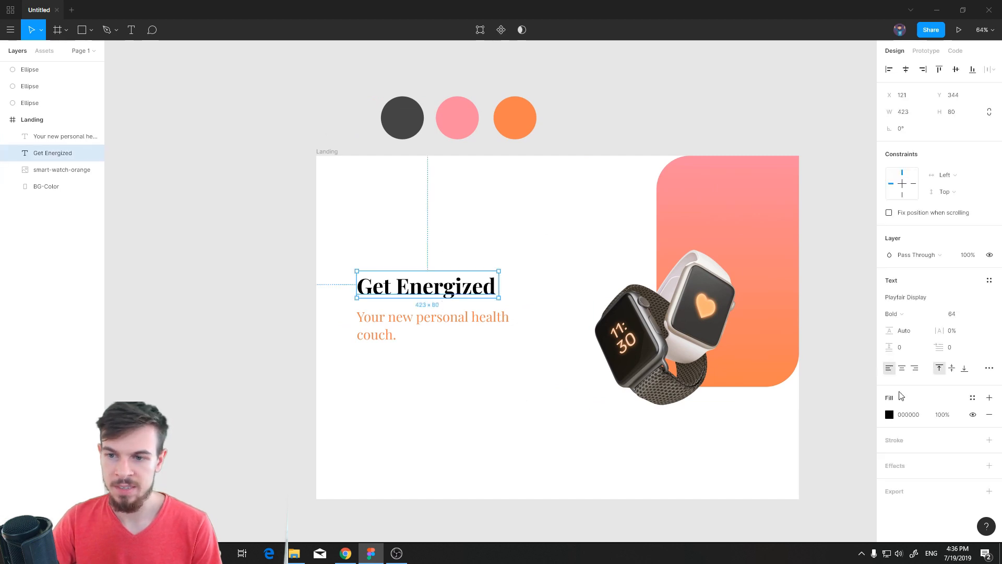
click(890, 414)
click(767, 426)
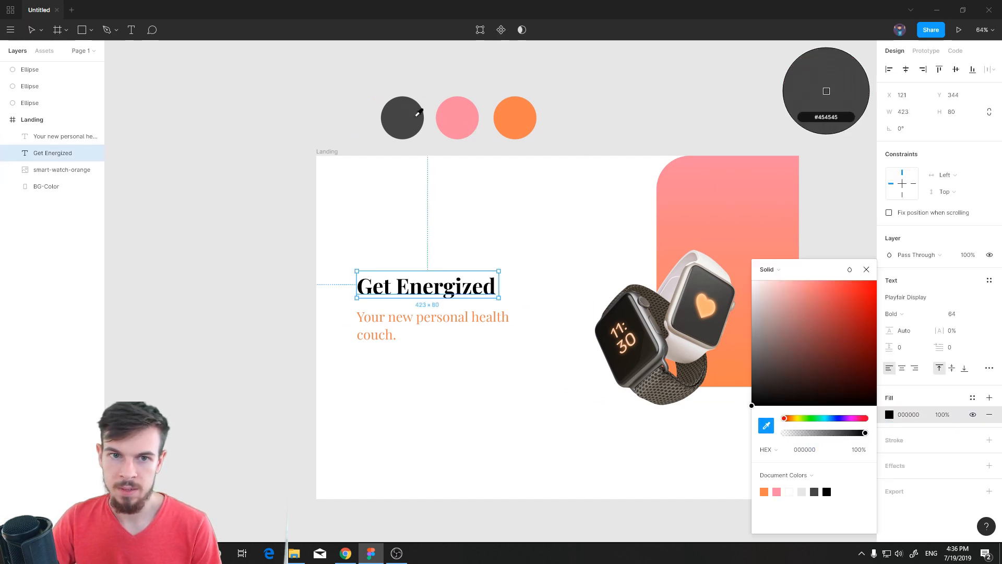
click(416, 111)
click(527, 261)
scroll(512, 400, up, 3)
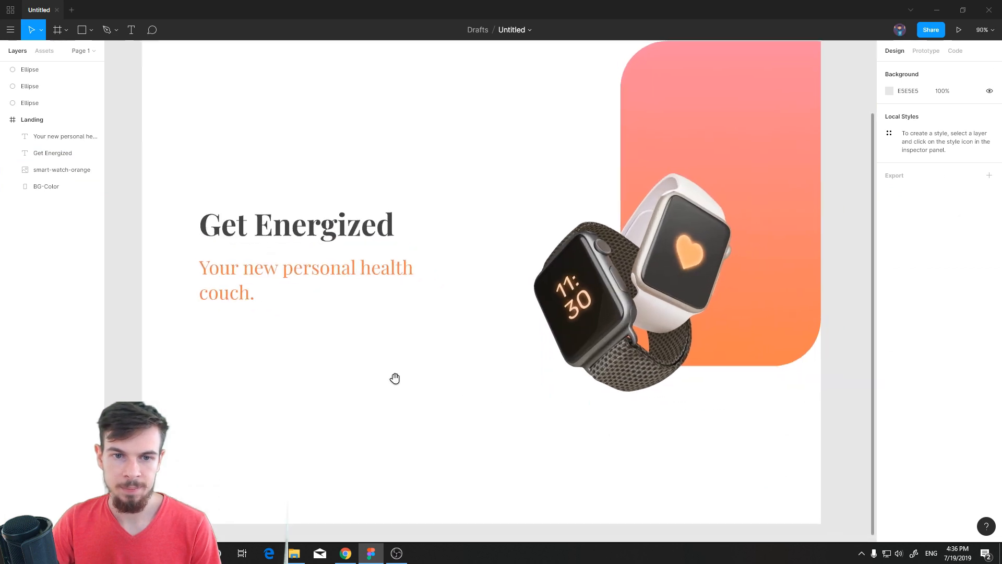
scroll(409, 329, down, 3)
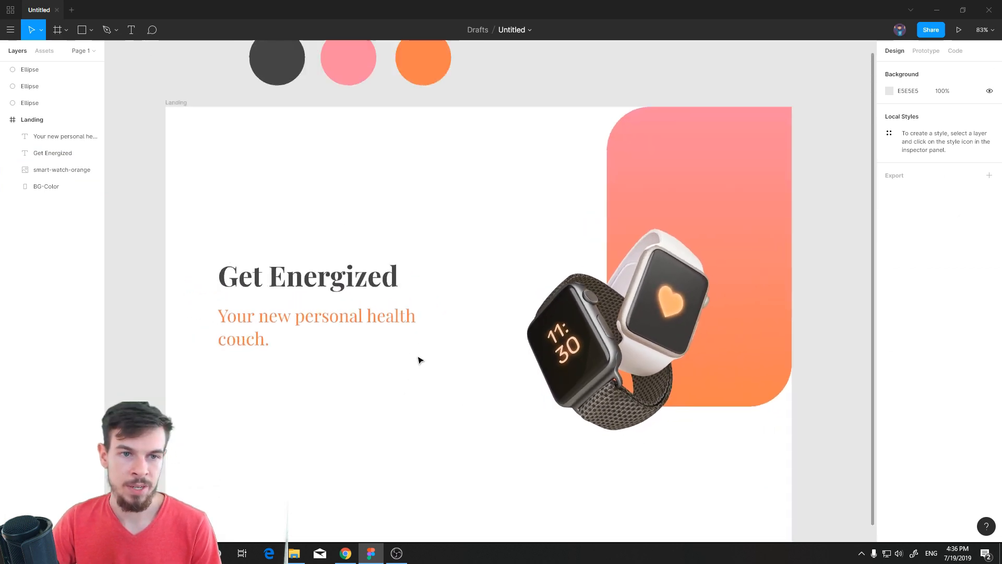
Set the orange subheading's font style to Bold.
click(309, 296)
click(889, 414)
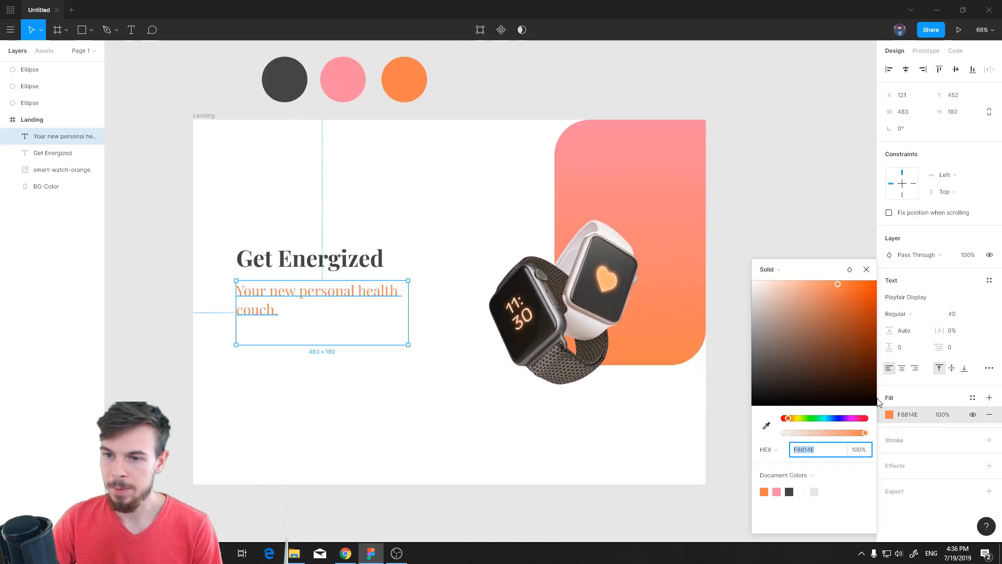
click(917, 313)
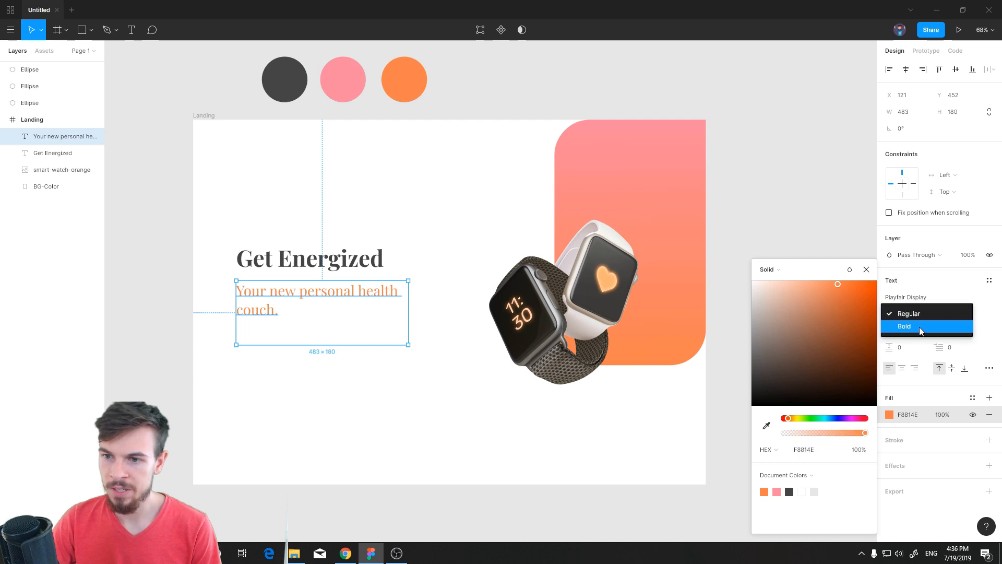
click(919, 327)
click(793, 399)
scroll(324, 311, up, 1)
scroll(379, 301, up, 4)
scroll(436, 365, down, 5)
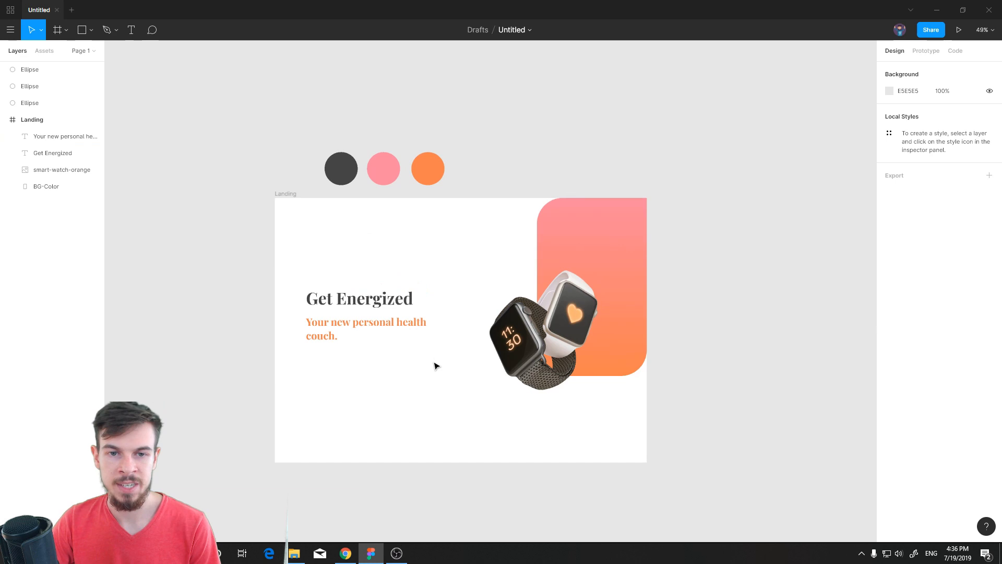
Move the subheading slightly down to widen the gap beneath the "Get Energized" heading.
scroll(465, 399, up, 3)
drag(479, 399, 423, 398)
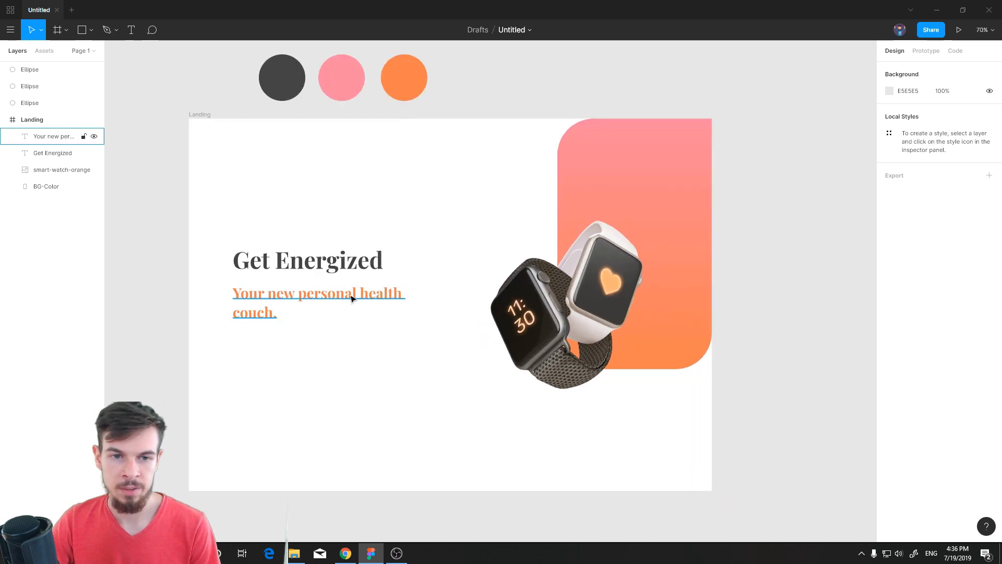
drag(416, 226, 340, 371)
click(348, 381)
scroll(386, 371, up, 1)
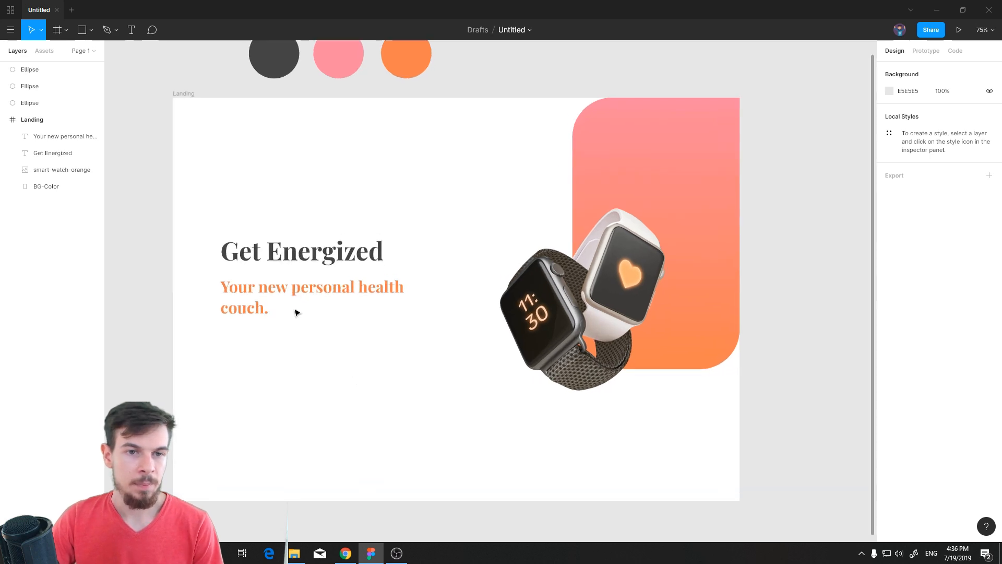
click(277, 298)
click(233, 377)
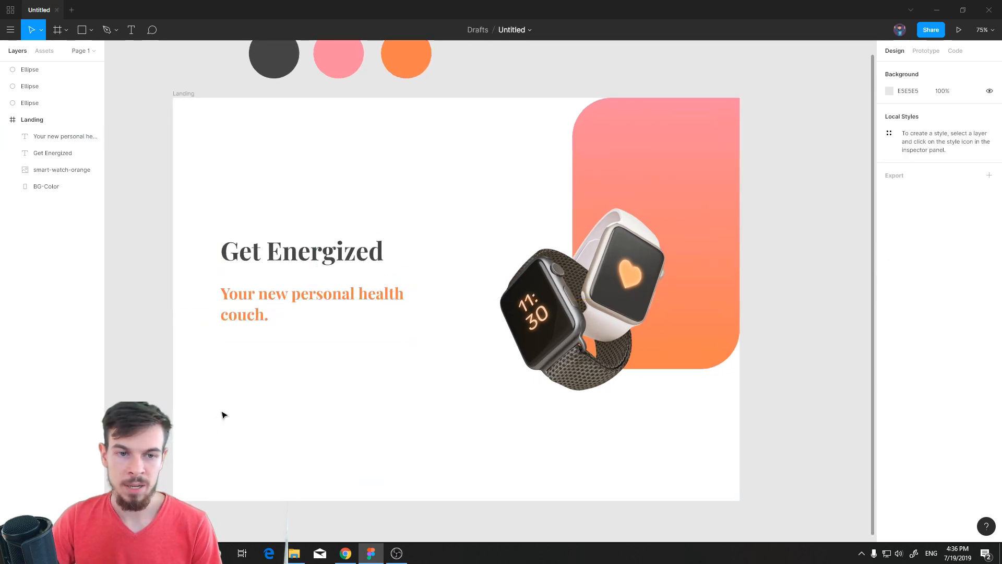
Draw a button rectangle about 230 × 85 below the subheading, at about X 120, Y 619.
key(r)
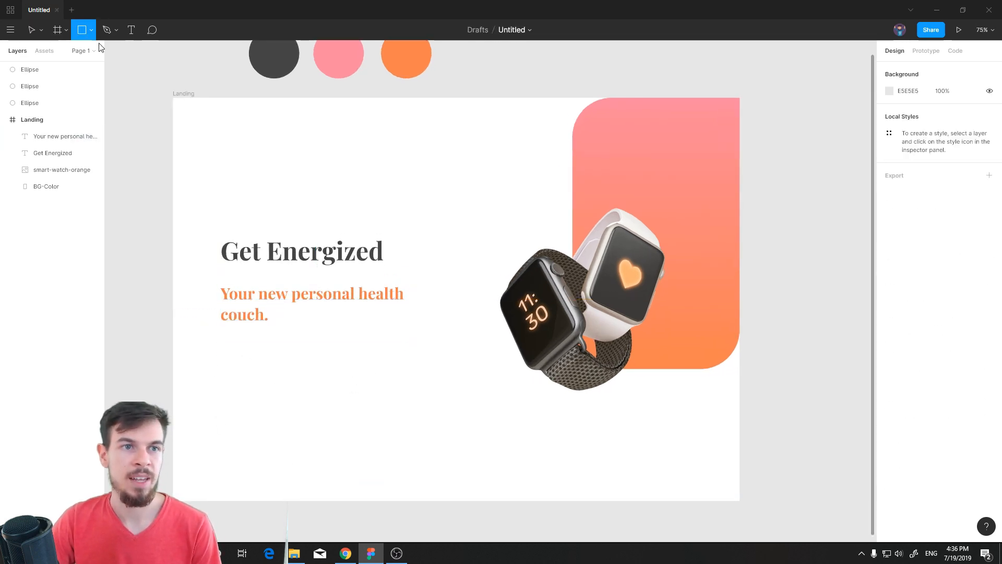
drag(221, 342, 311, 376)
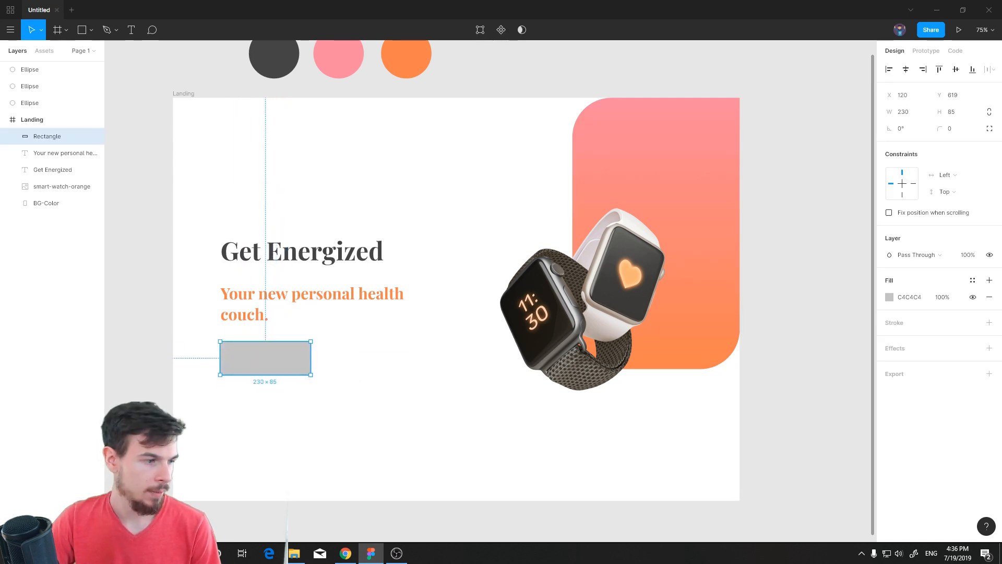
key(alt+Tab)
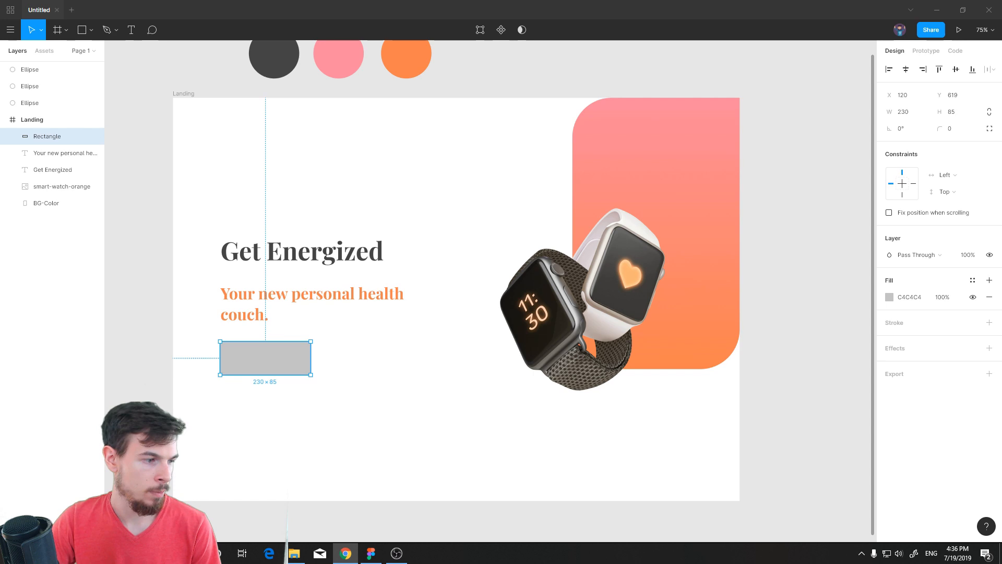
Resize the button rectangle below the subheading to 200 × 70.
drag(311, 365, 298, 366)
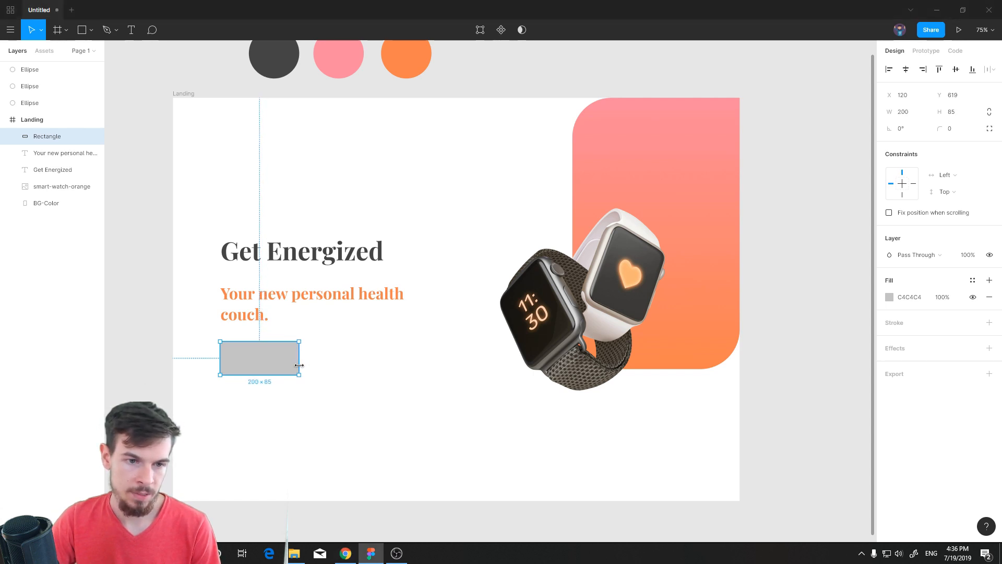
drag(268, 372, 413, 403)
click(309, 390)
scroll(293, 405, up, 2)
click(403, 356)
scroll(463, 443, up, 3)
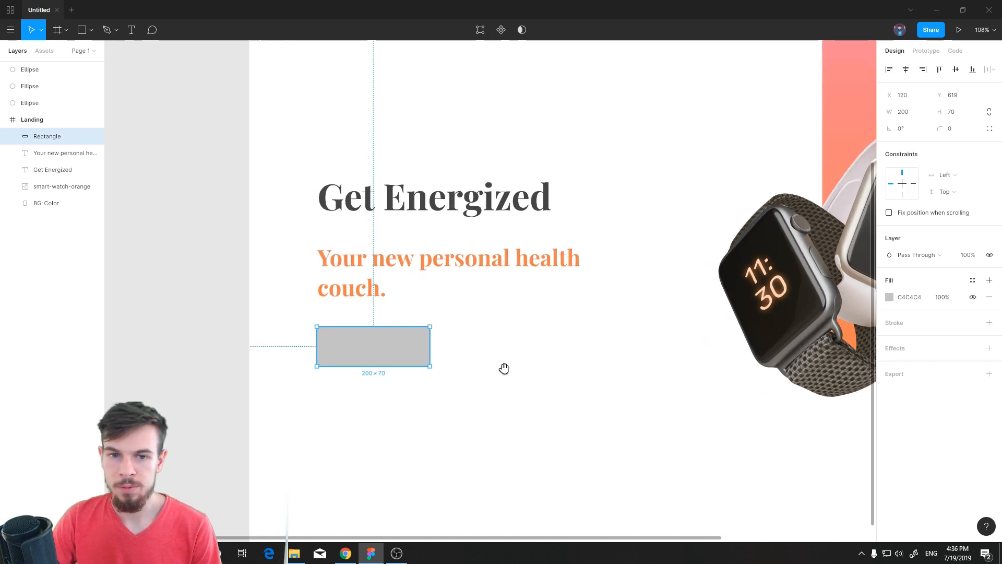
Fill the button rectangle with the pink sampled from the palette circle above the frame.
drag(503, 367, 432, 417)
scroll(473, 392, down, 4)
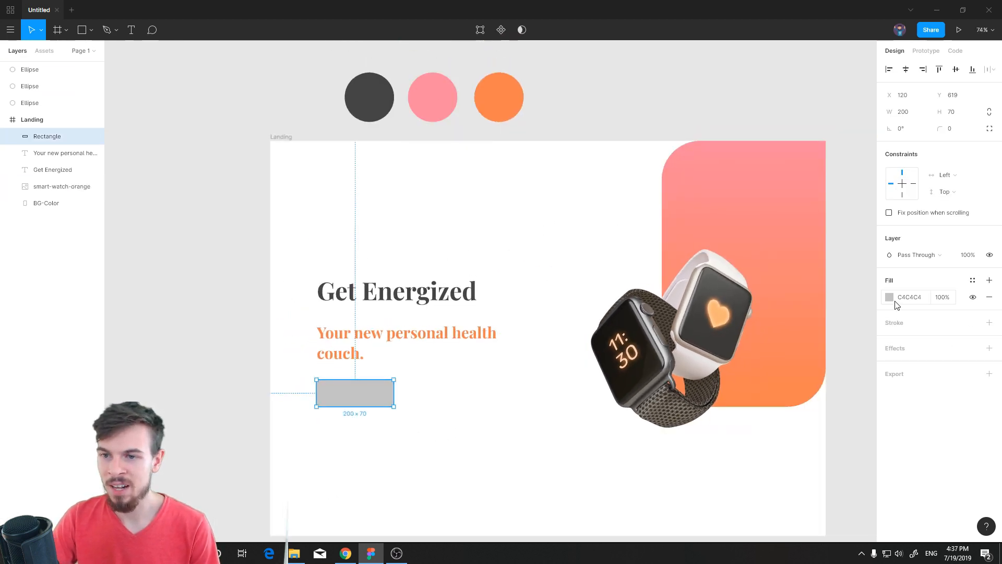
click(890, 297)
click(766, 427)
click(515, 96)
click(766, 424)
click(417, 93)
click(373, 418)
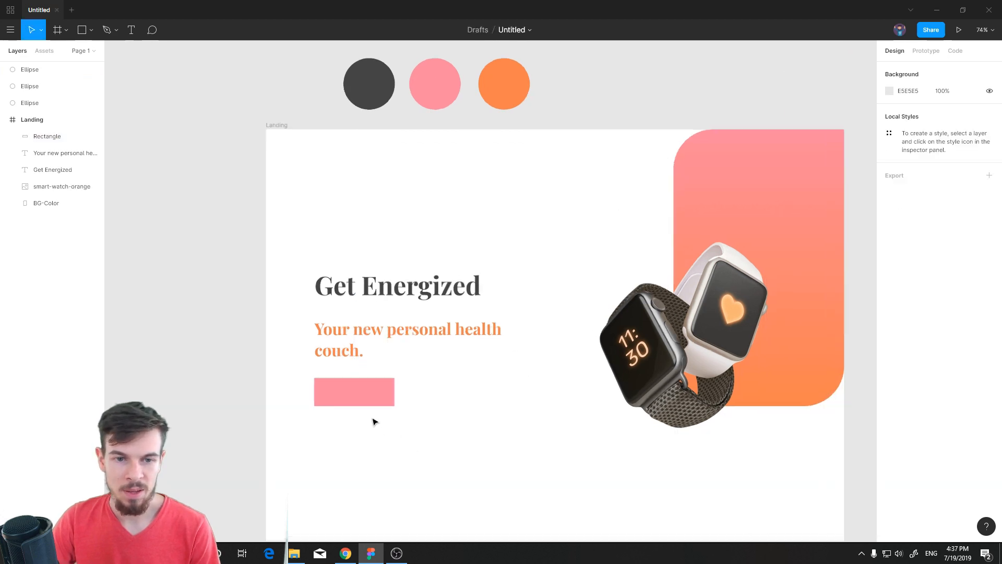
Change the button's fill to a linear gradient running horizontally, with the solid pink stop at its right edge and the transparent stop at its left.
scroll(467, 368, down, 2)
scroll(485, 394, up, 3)
click(327, 358)
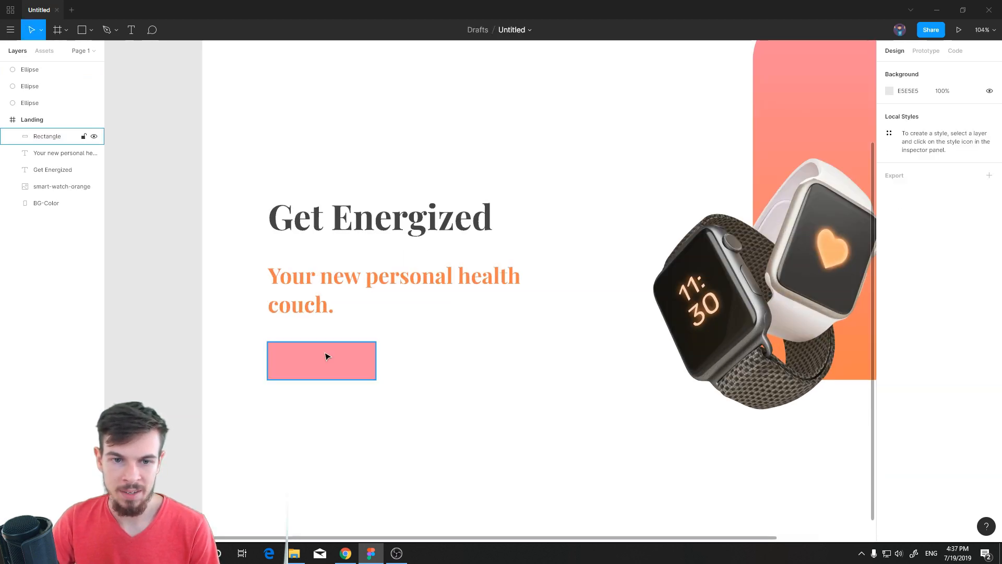
click(899, 298)
click(892, 297)
click(778, 271)
click(780, 282)
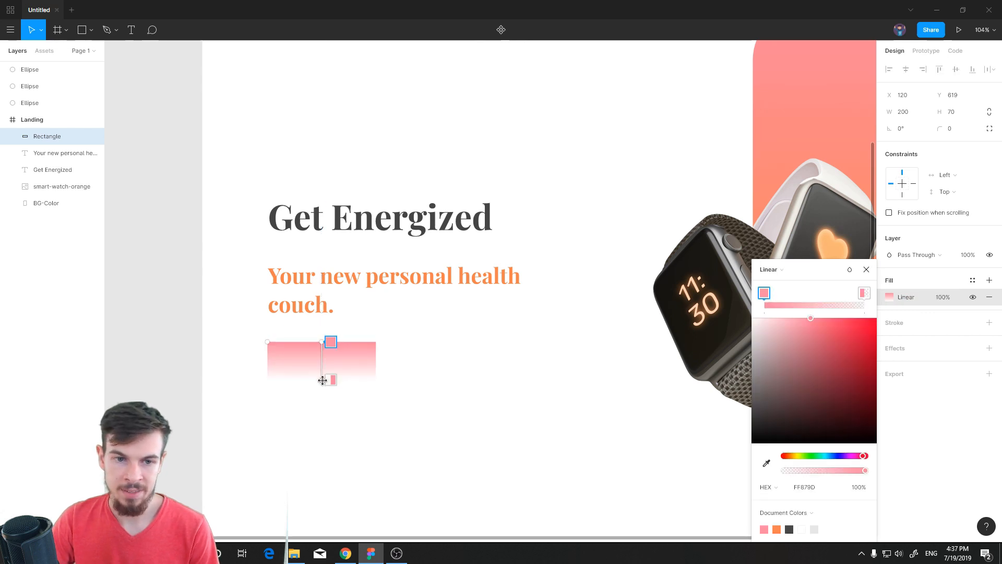
drag(334, 389, 268, 360)
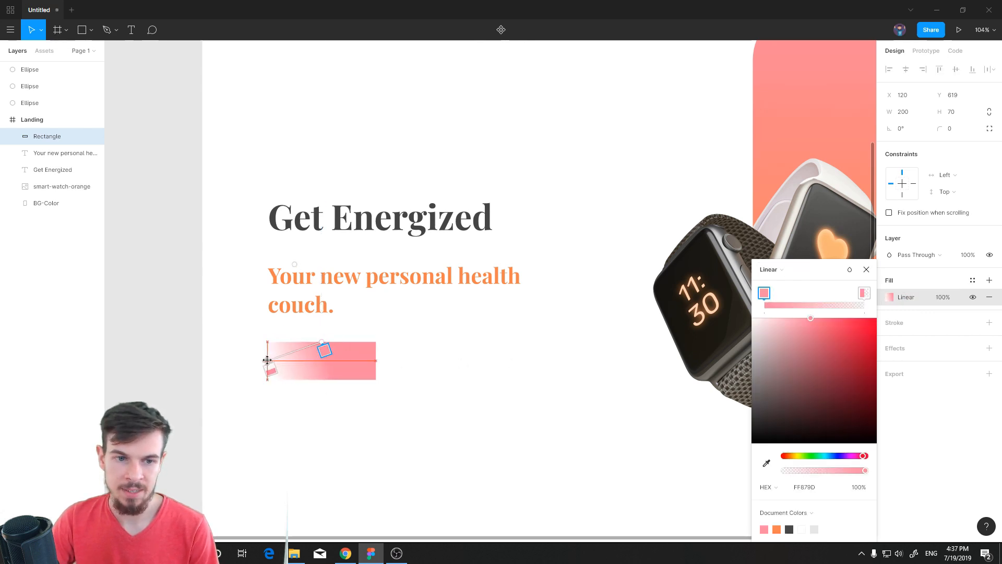
drag(324, 339, 376, 361)
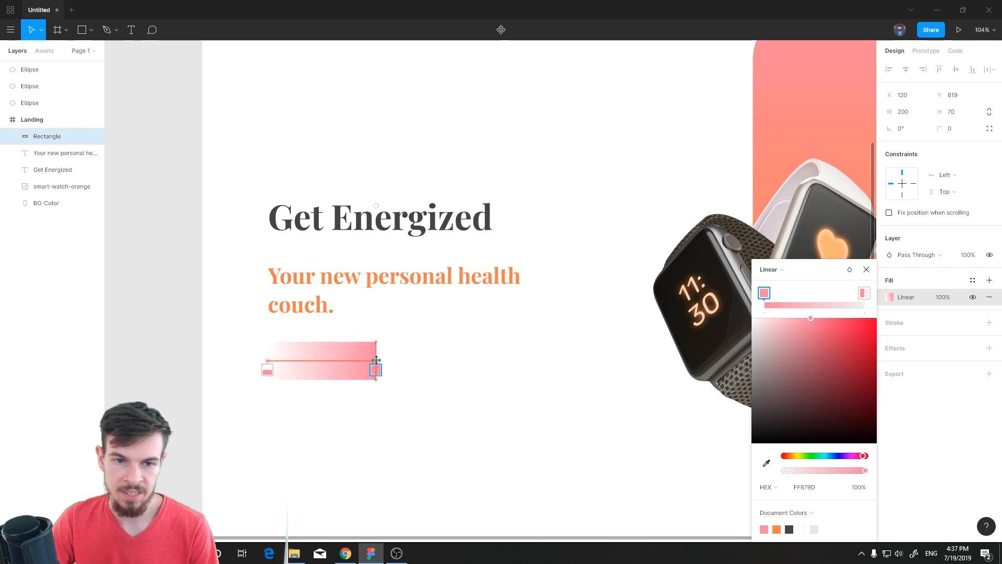
Set the transparent gradient stop to 100% opacity and recolor it with the orange sampled from the palette circle.
click(865, 293)
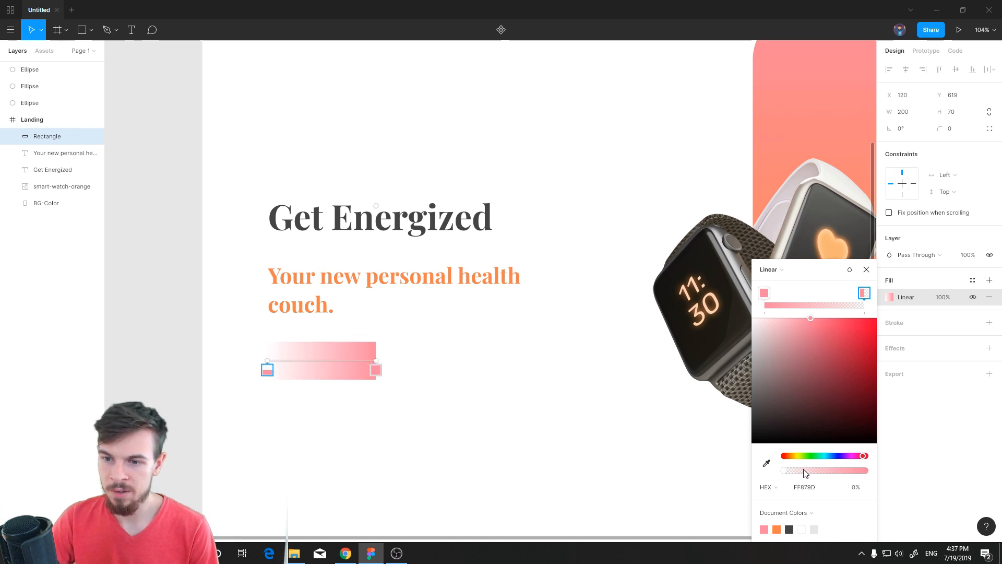
drag(807, 474, 908, 468)
scroll(566, 327, up, 3)
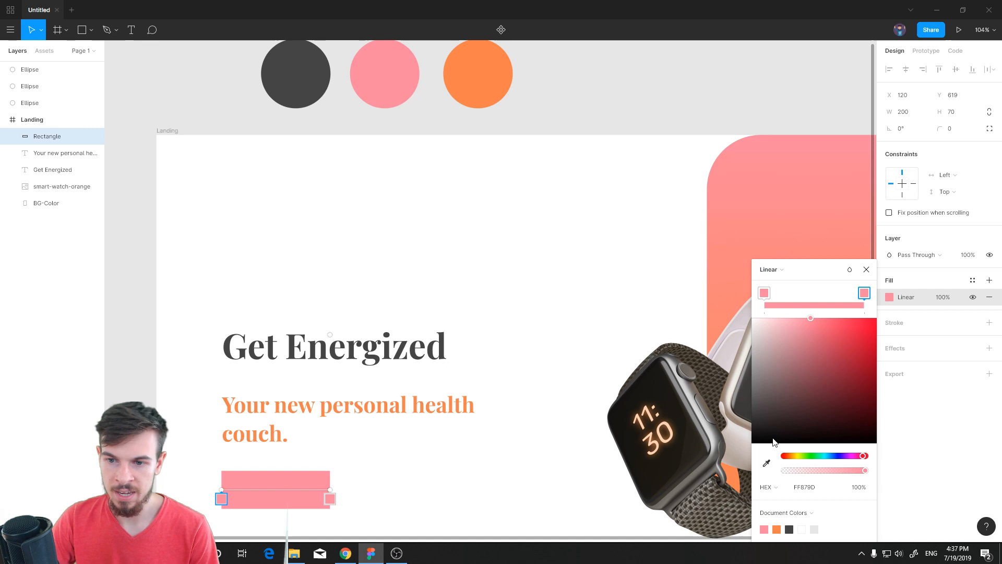
click(767, 463)
click(496, 77)
scroll(594, 304, down, 3)
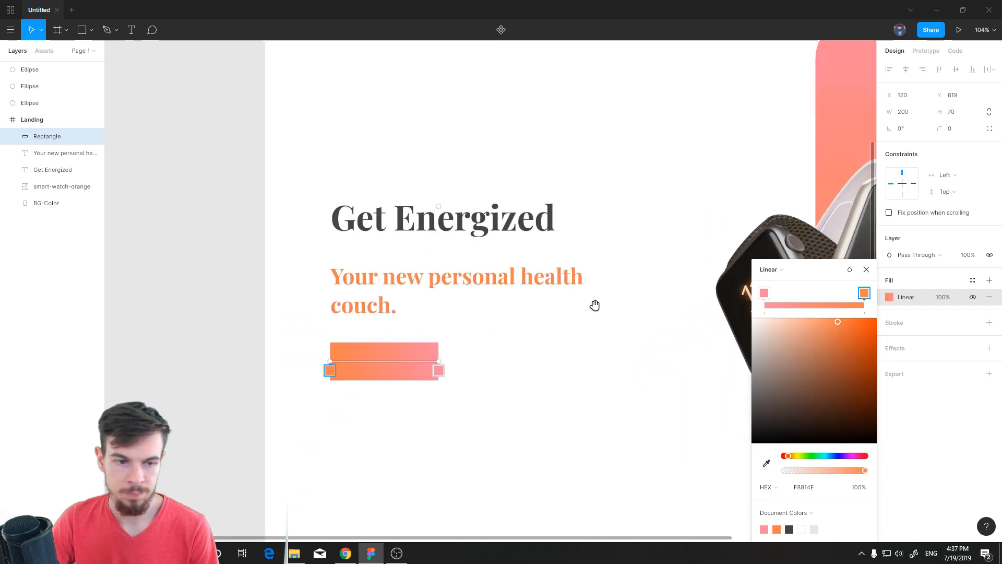
scroll(576, 294, up, 5)
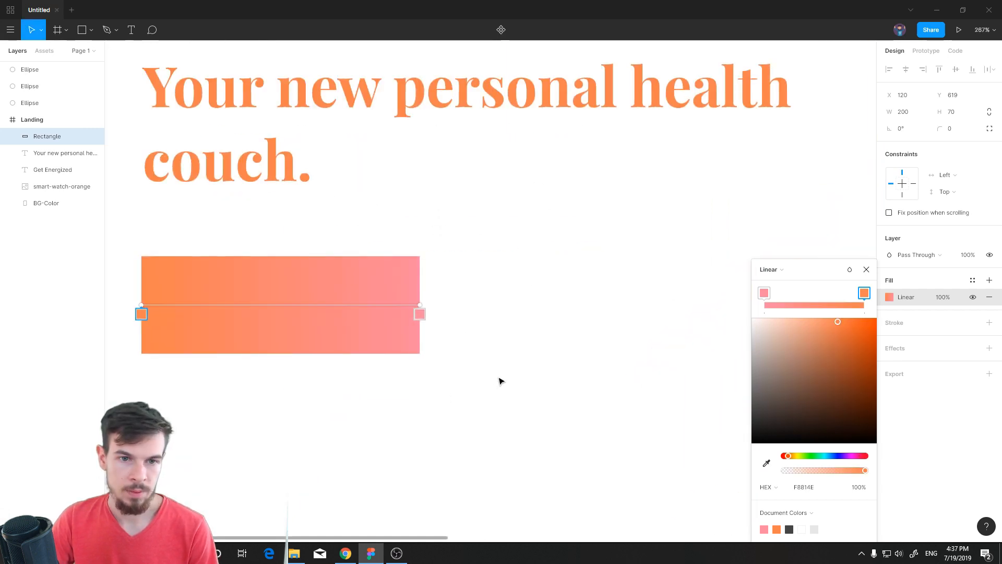
scroll(500, 381, down, 4)
click(638, 426)
scroll(637, 424, down, 3)
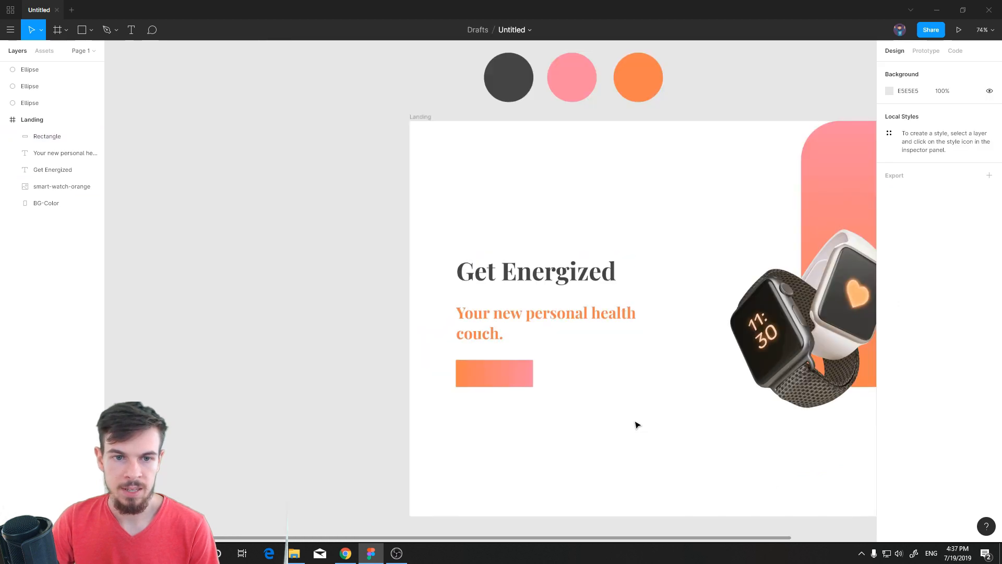
Angle the button's gradient diagonally, from orange at the bottom-left corner to pink at the top-right corner.
scroll(477, 381, up, 4)
click(490, 342)
click(890, 297)
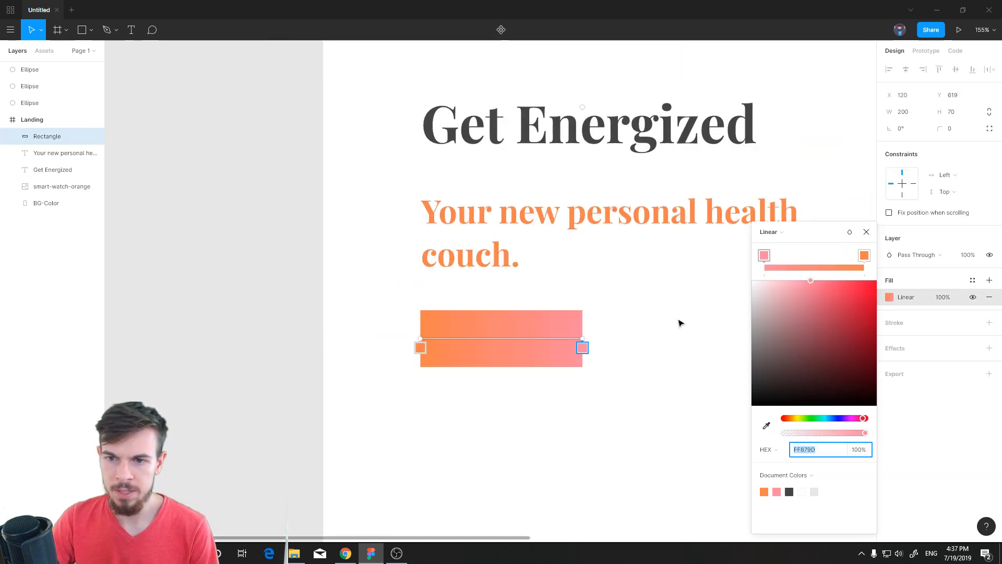
click(765, 255)
drag(418, 338, 420, 366)
drag(585, 343, 583, 311)
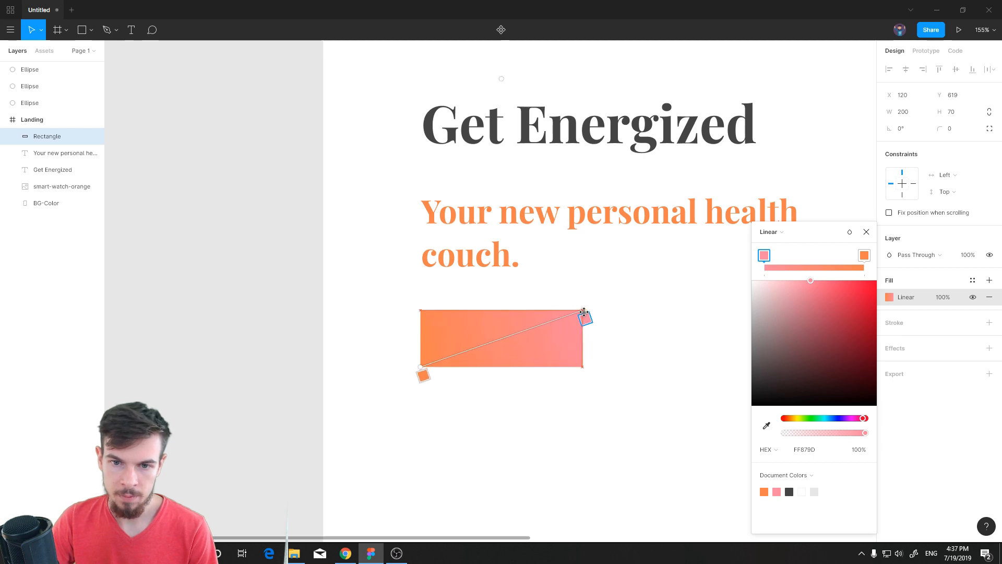
drag(584, 311, 583, 314)
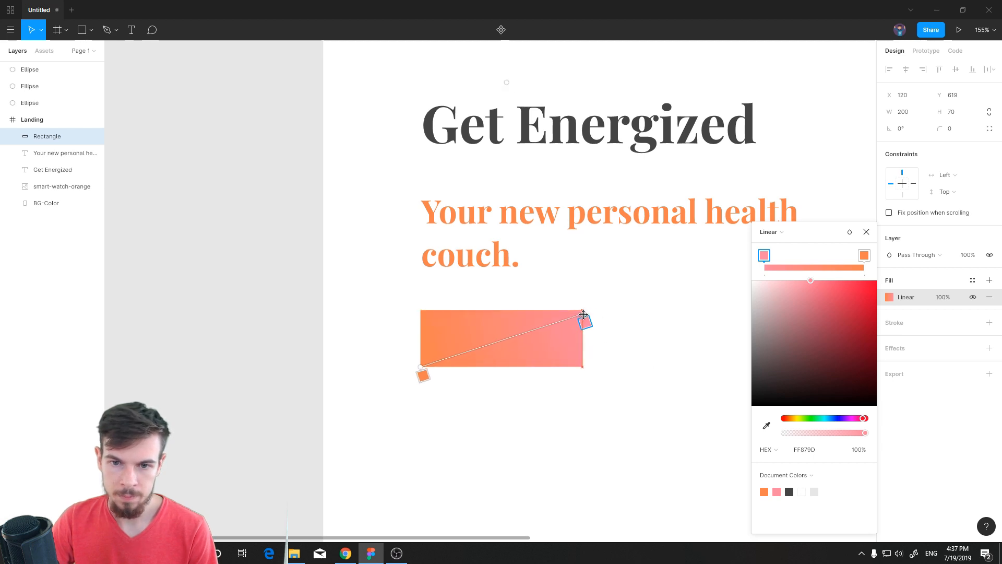
drag(583, 315, 583, 310)
click(868, 232)
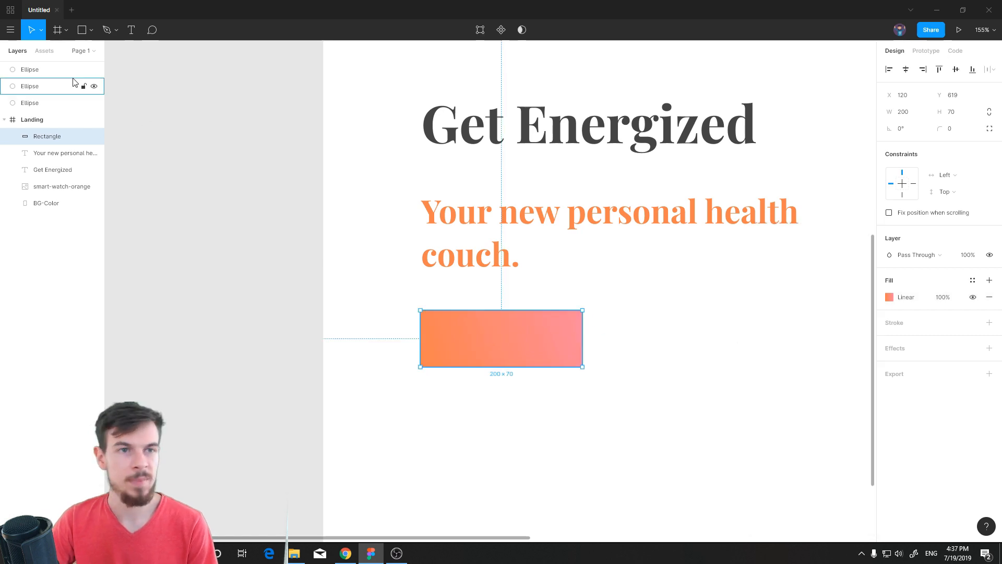
Add a "Buy Now" text box inside the button and set its font size to 24.
click(131, 30)
drag(430, 315, 574, 360)
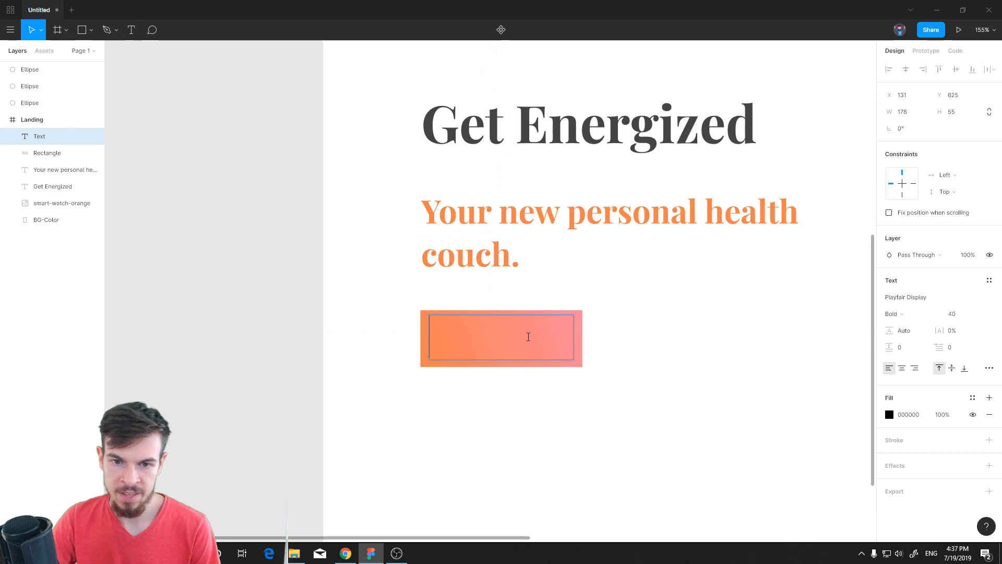
text(Buy Now)
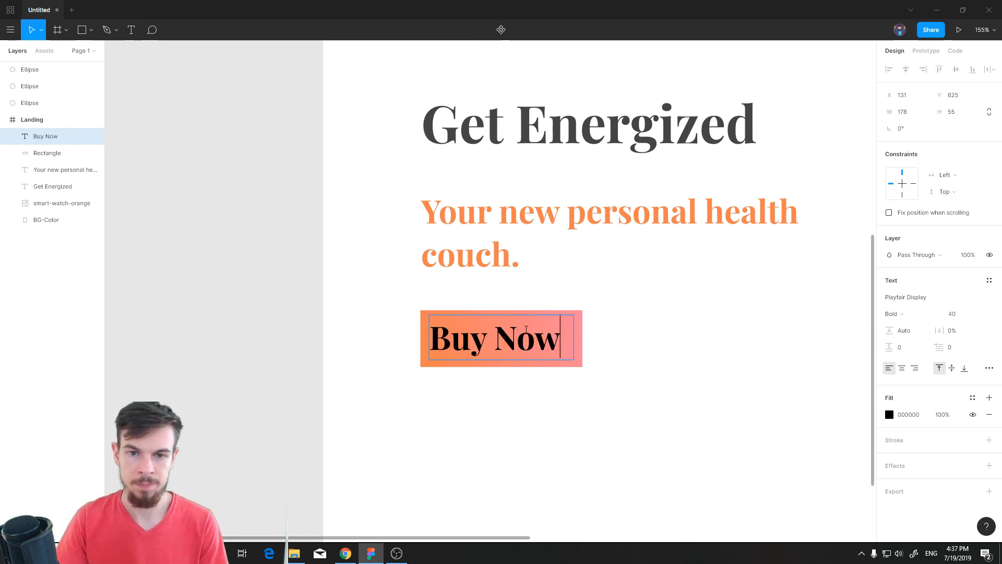
key(ctrl+a)
click(978, 313)
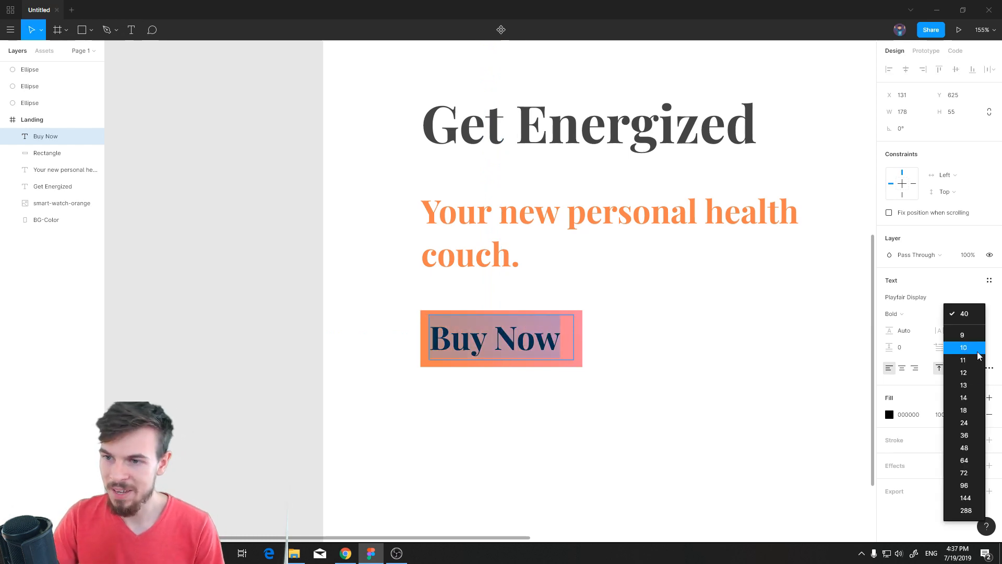
click(965, 423)
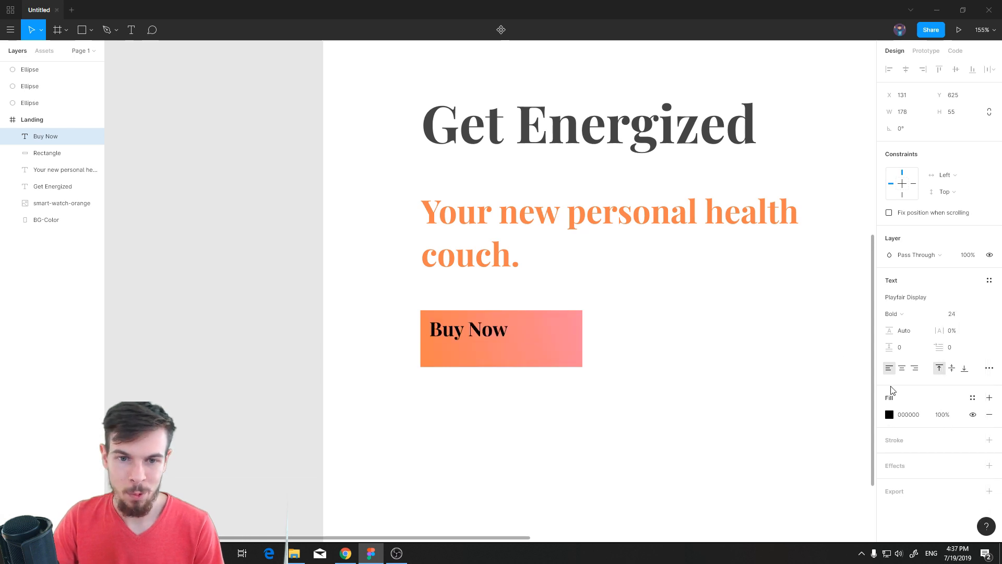
key(Escape)
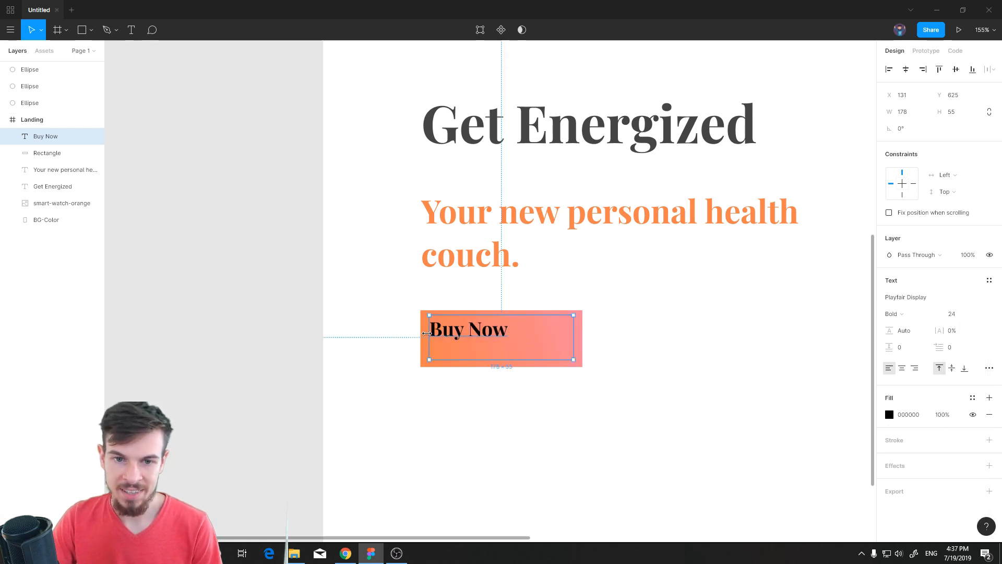
Stretch the "Buy Now" text box to about 199 × 70 so it covers the button rectangle.
drag(422, 335, 421, 335)
scroll(561, 360, up, 5)
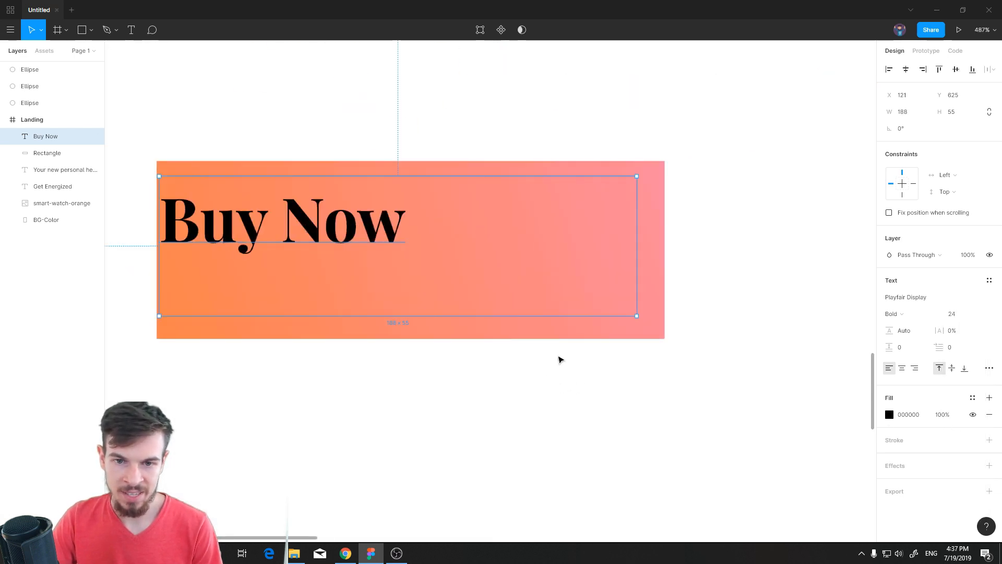
drag(481, 348, 493, 351)
drag(515, 199, 515, 184)
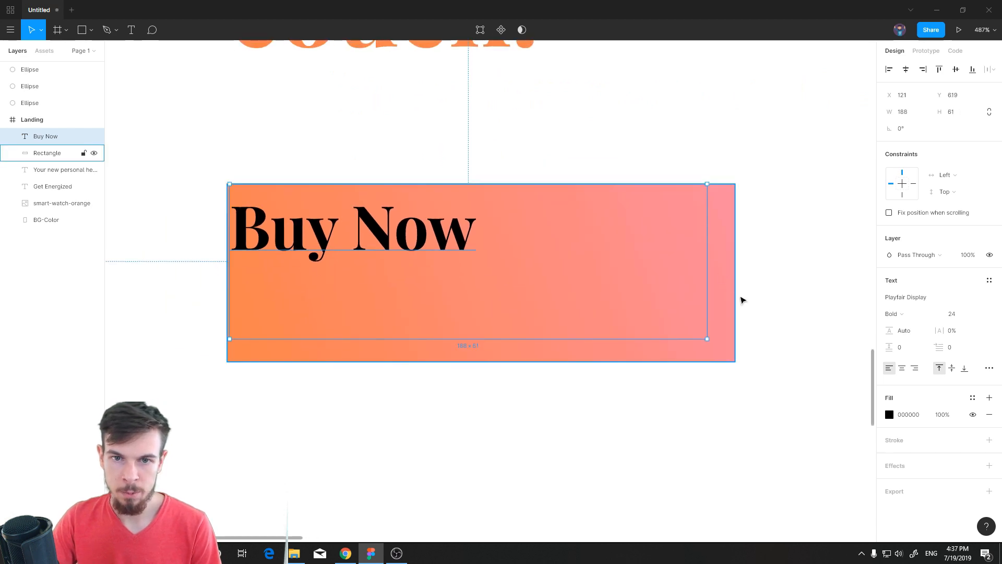
drag(706, 269, 734, 270)
drag(504, 342, 508, 365)
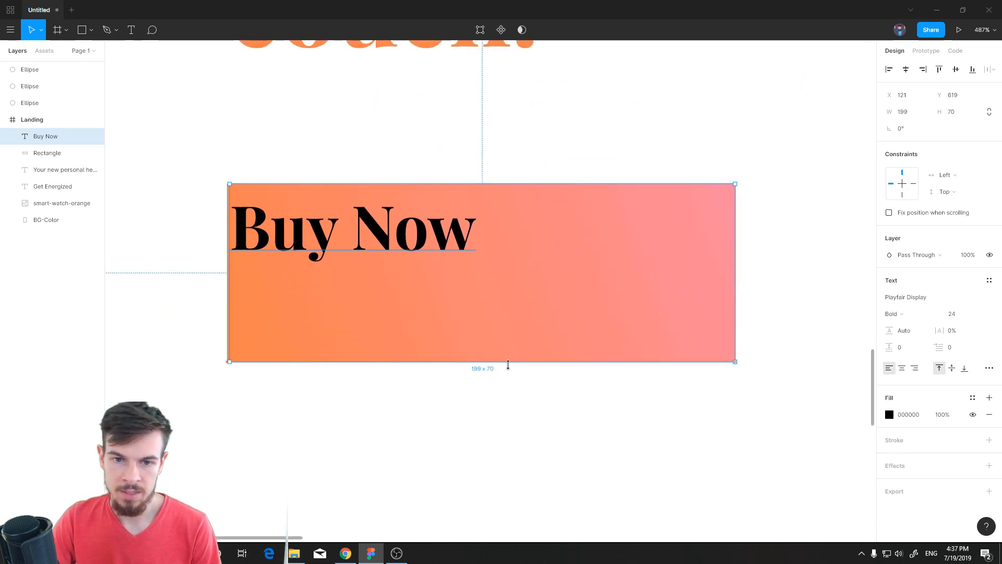
Center the "Buy Now" label horizontally and vertically in its box and color it white.
click(903, 369)
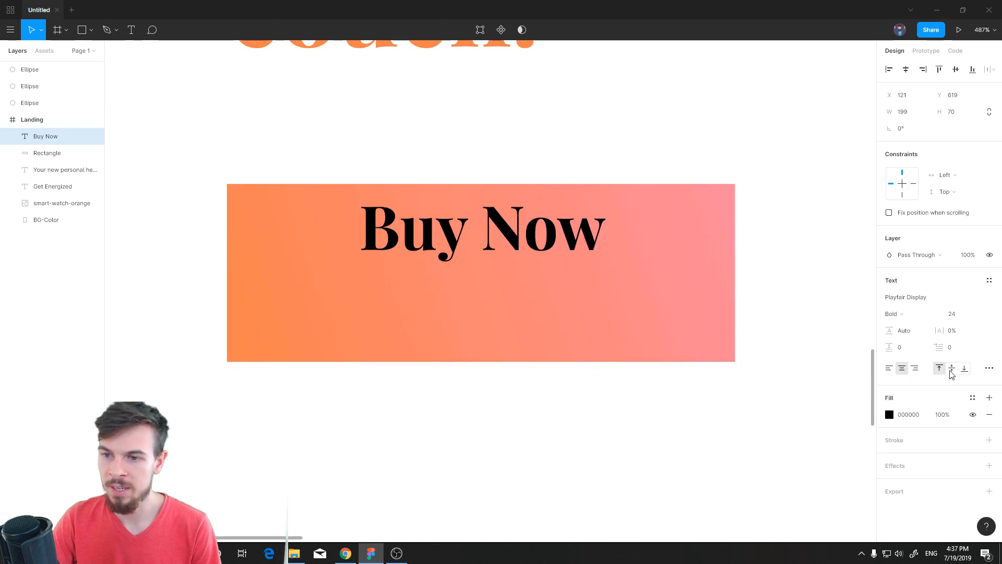
click(950, 371)
click(889, 415)
click(770, 343)
drag(770, 344, 694, 197)
click(812, 244)
scroll(781, 365, down, 8)
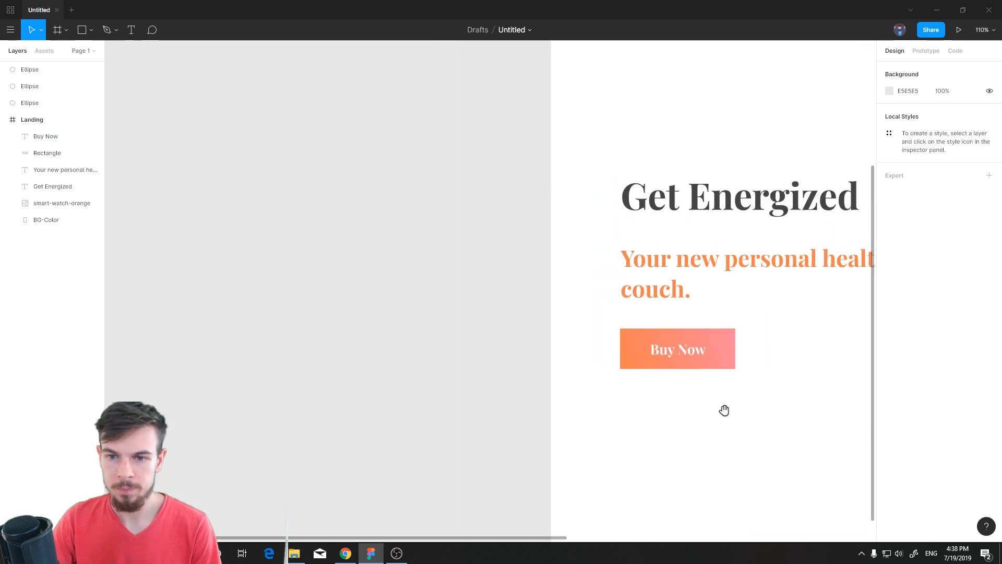
scroll(591, 391, down, 3)
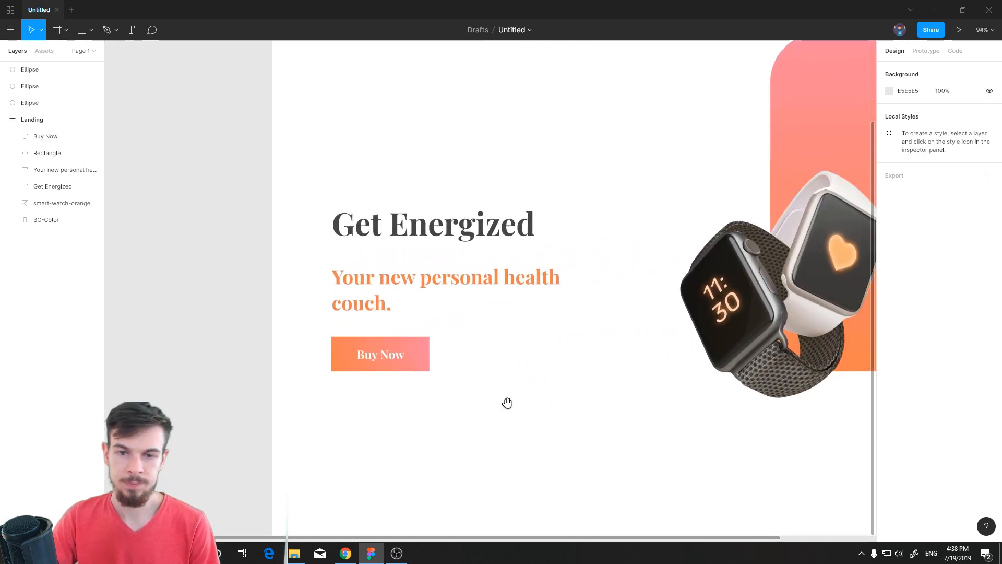
scroll(507, 402, down, 4)
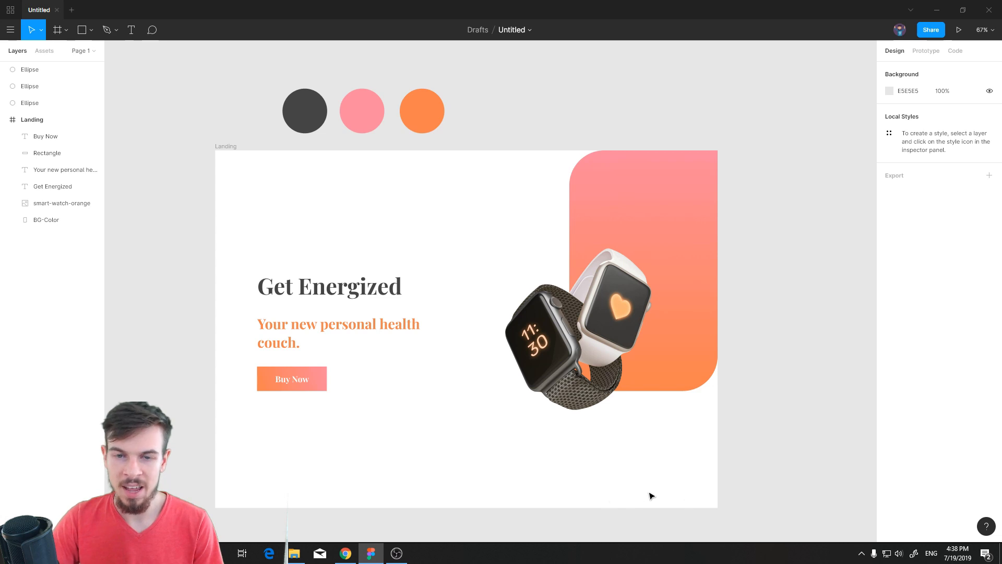
scroll(363, 456, up, 3)
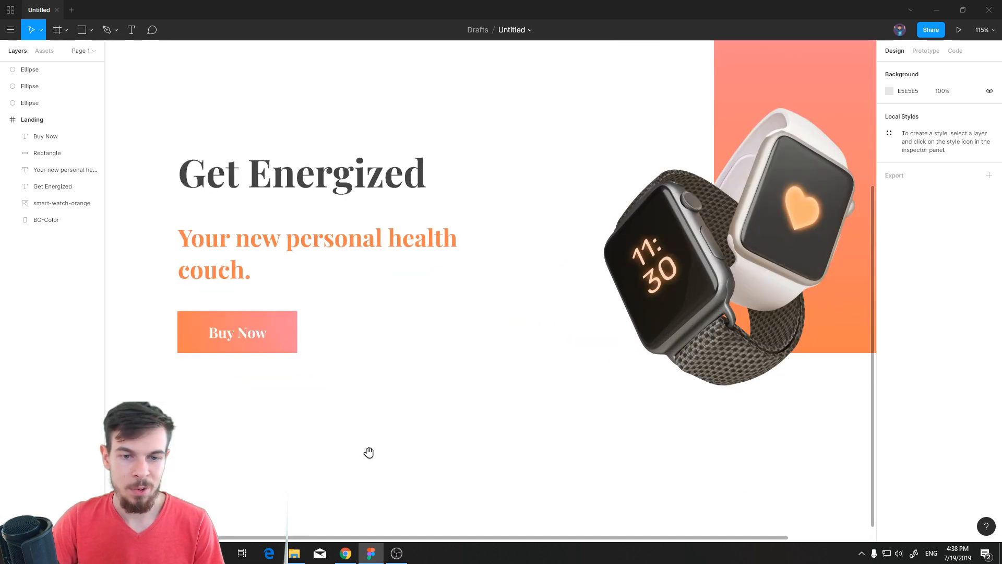
scroll(757, 449, down, 2)
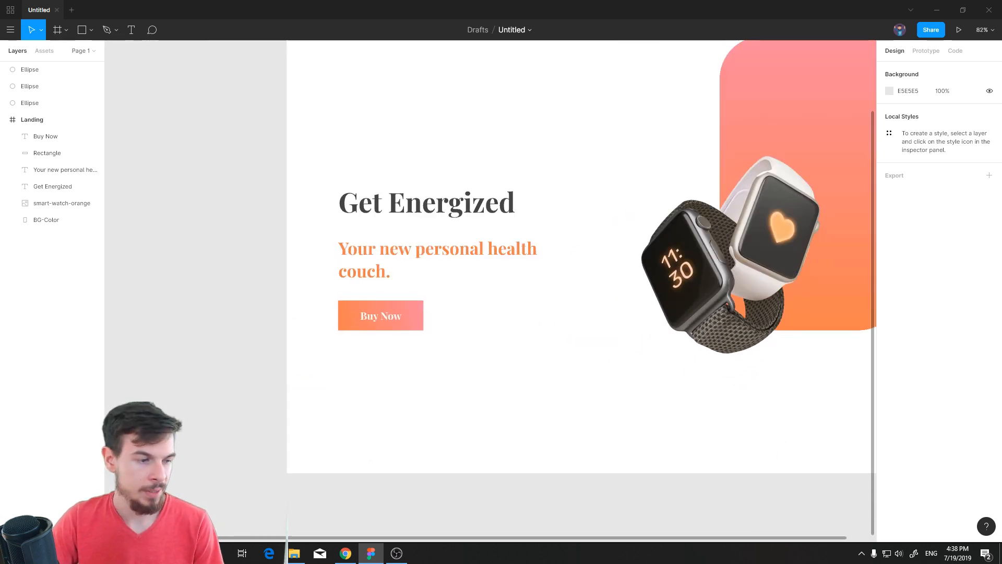
Paste the copied Instagram, Facebook and Twitter icons into the Landing frame beside the button.
key(alt+Tab)
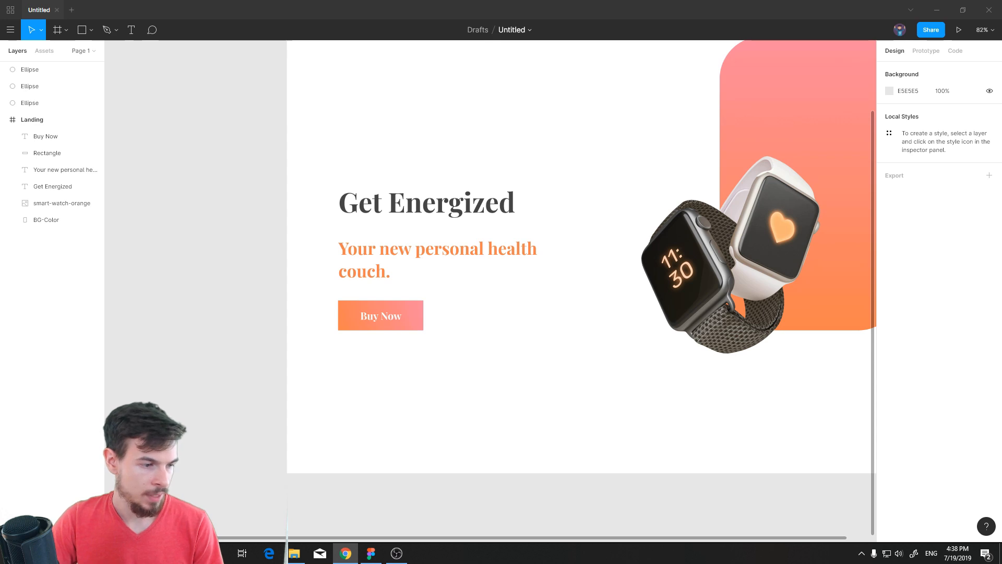
click(481, 434)
key(ctrl+v)
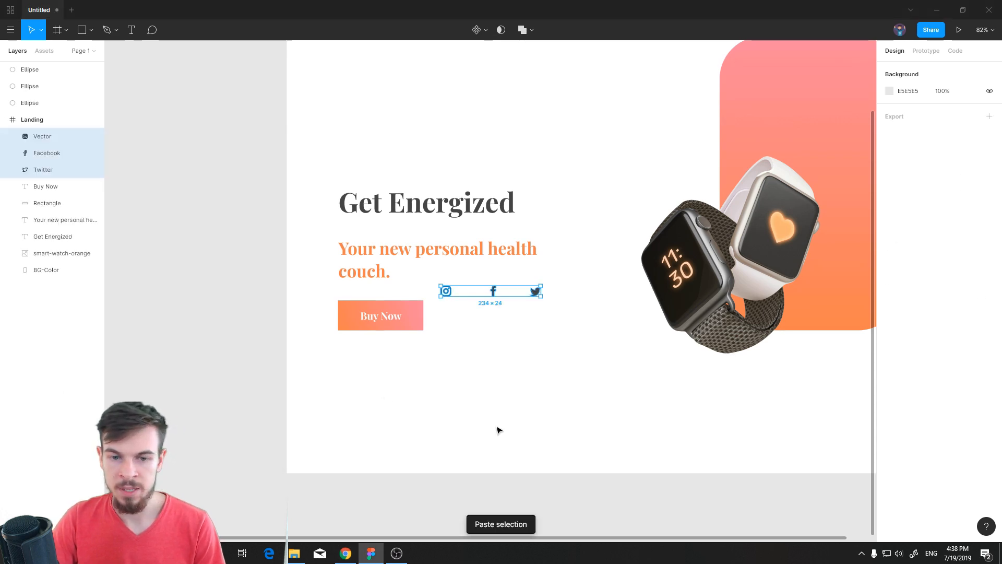
scroll(497, 410, right, 3)
click(460, 380)
drag(472, 311, 366, 245)
click(434, 331)
Select the Twitter icon and examine its fill color against the dark gray palette circle.
scroll(442, 321, up, 5)
click(486, 259)
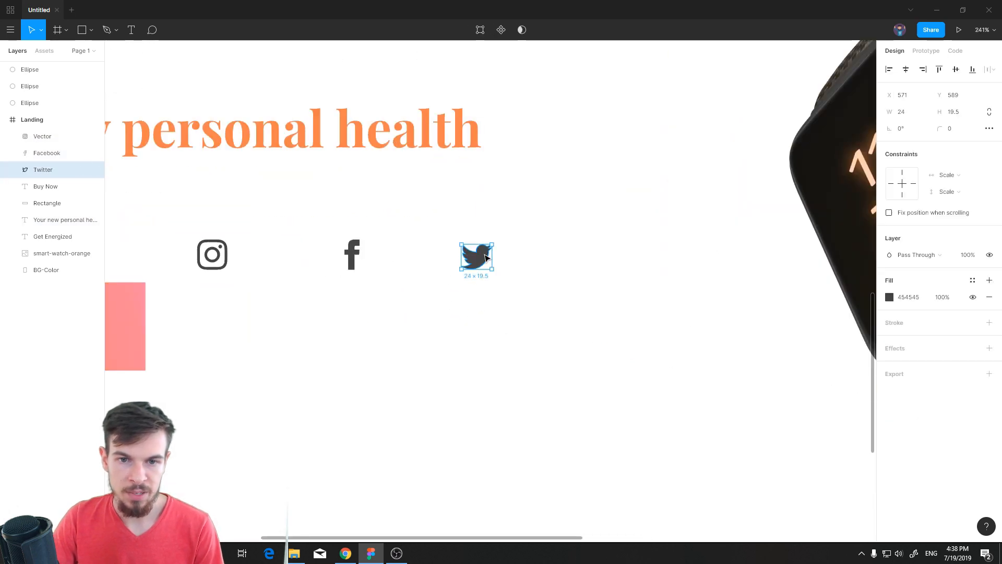
scroll(376, 290, down, 6)
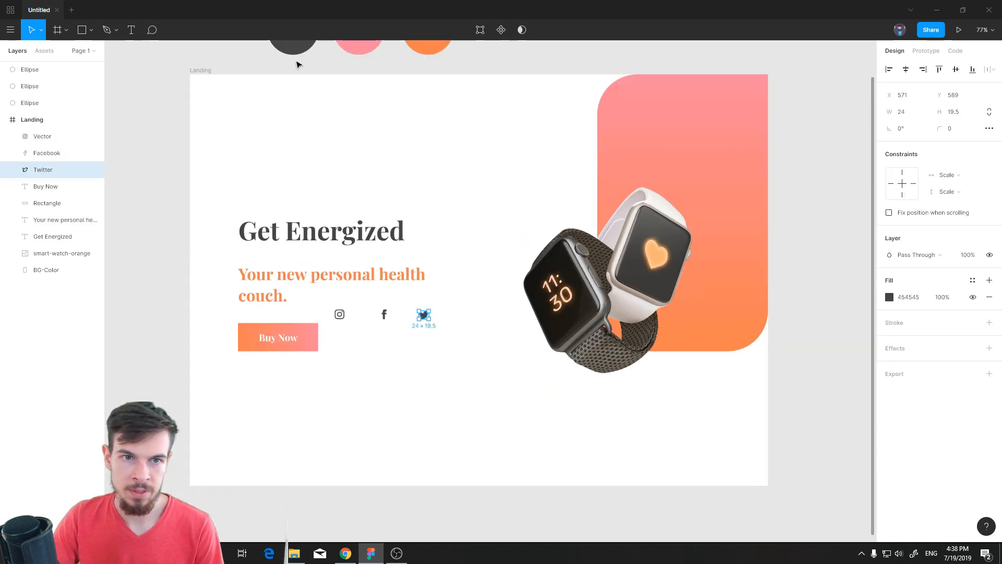
scroll(454, 373, up, 2)
scroll(454, 365, down, 3)
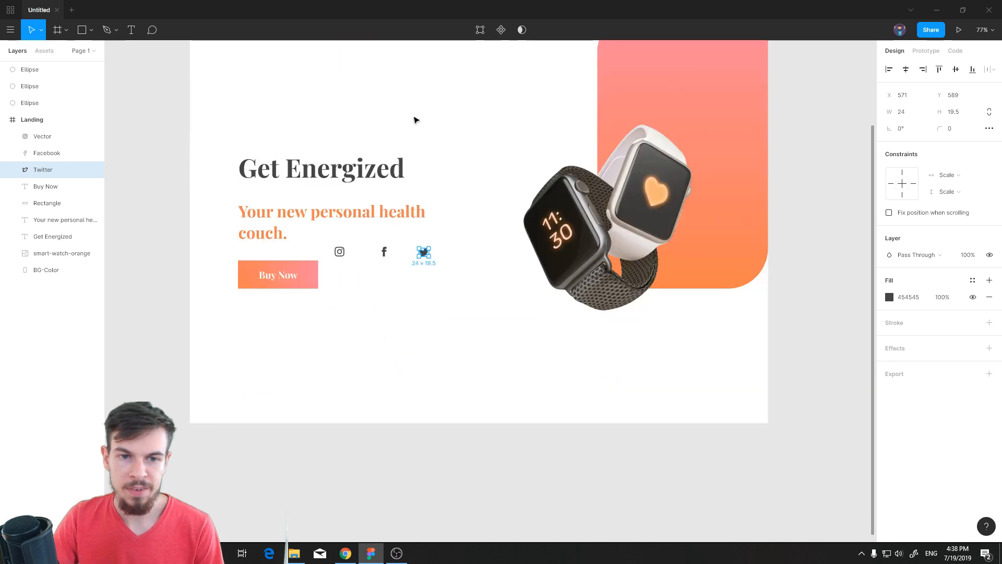
scroll(351, 190, up, 3)
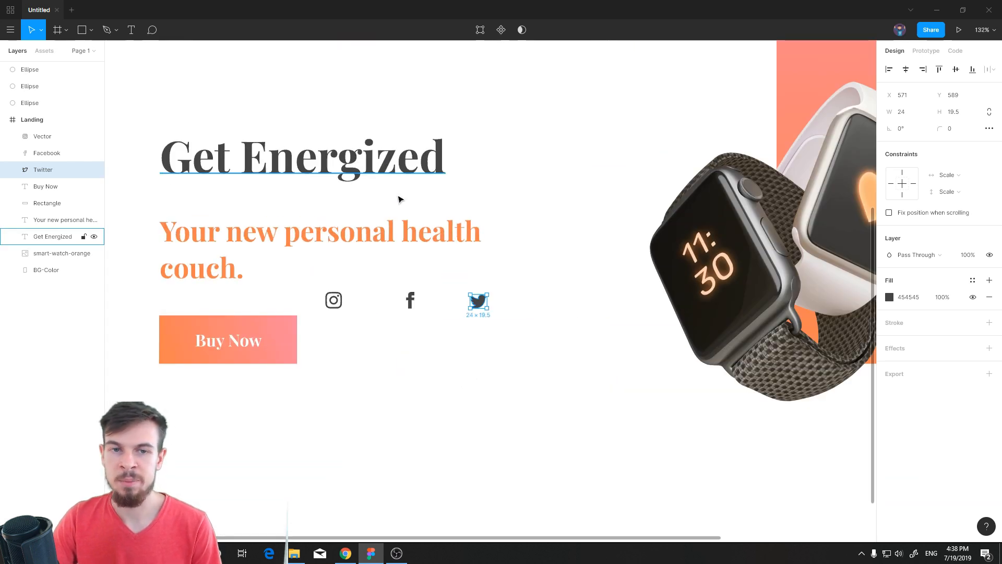
Move the Instagram, Facebook and Twitter icons together into the bottom-right corner of the Landing frame.
shift+click(411, 300)
shift+click(334, 300)
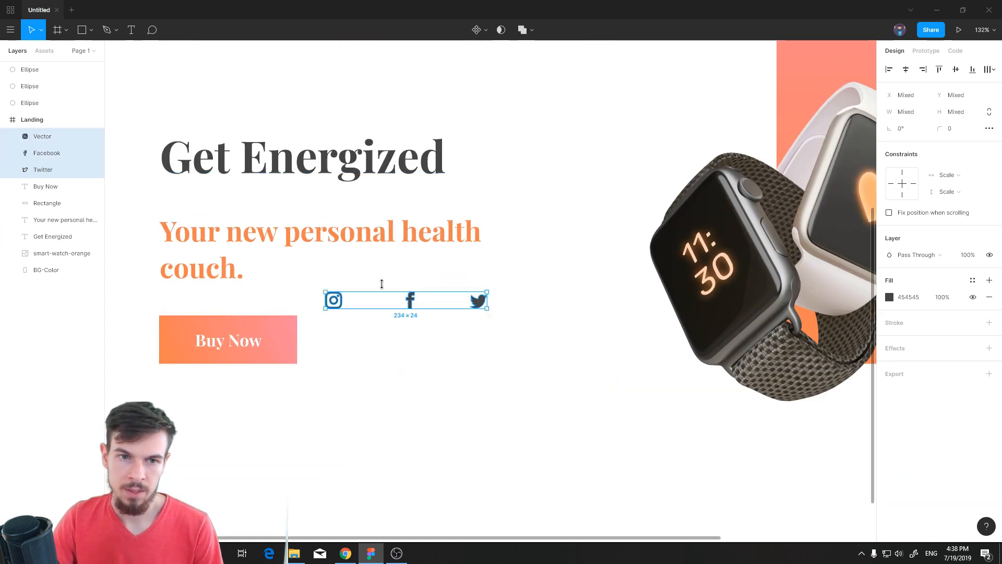
scroll(381, 283, down, 4)
drag(426, 284, 672, 406)
scroll(674, 437, up, 4)
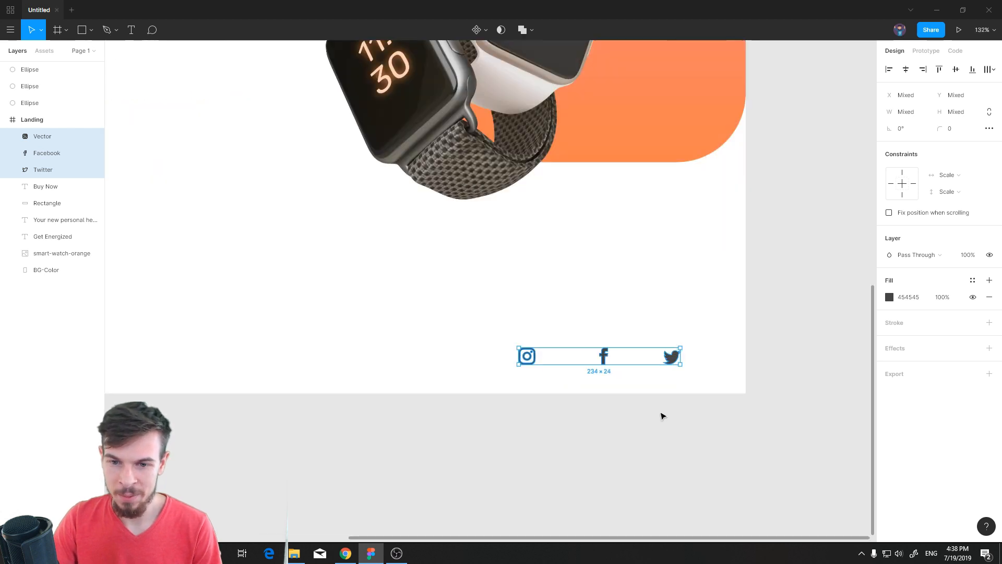
click(637, 421)
drag(734, 310, 521, 370)
click(608, 376)
scroll(613, 440, down, 5)
drag(440, 329, 466, 367)
click(466, 374)
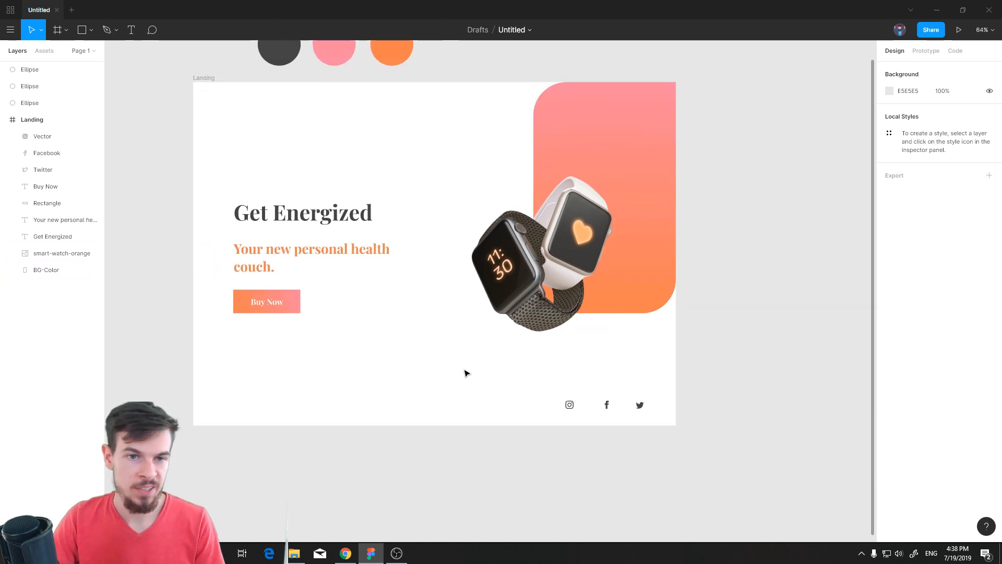
Add a text box of about 347 × 54 reading "SmartWatch" near the upper-left corner of the Landing frame.
scroll(465, 374, down, 2)
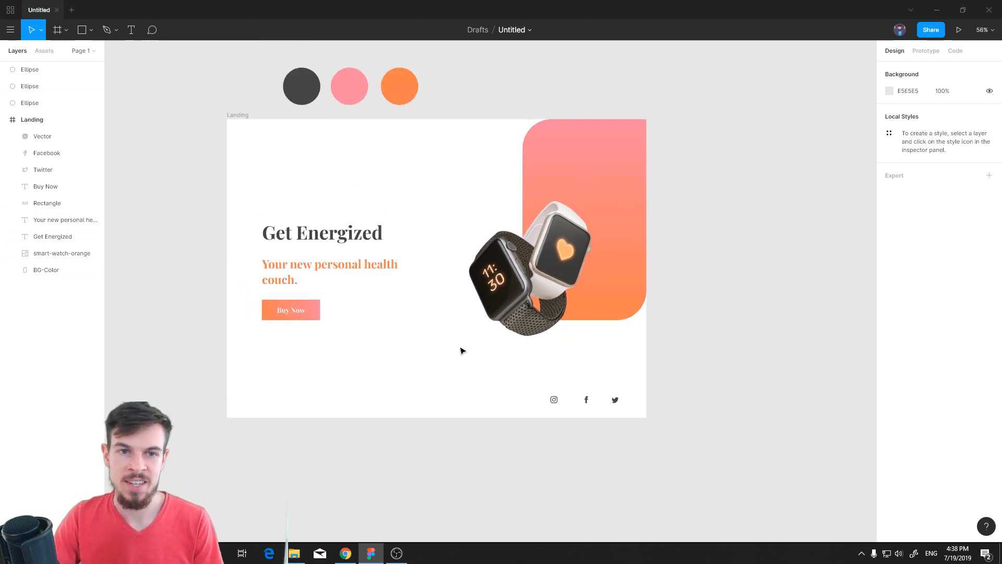
scroll(463, 348, up, 2)
drag(383, 230, 514, 399)
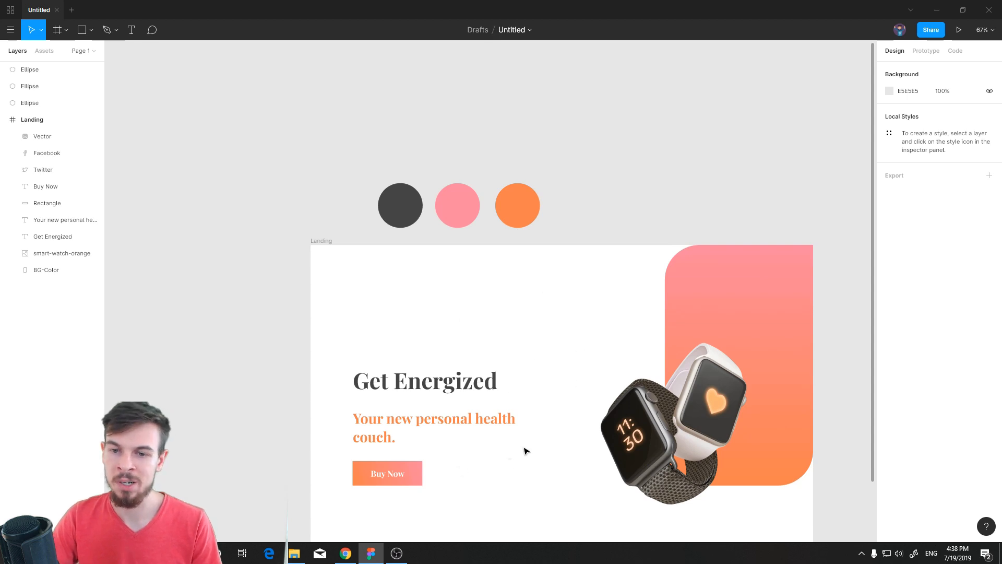
scroll(511, 463, down, 1)
scroll(430, 320, up, 3)
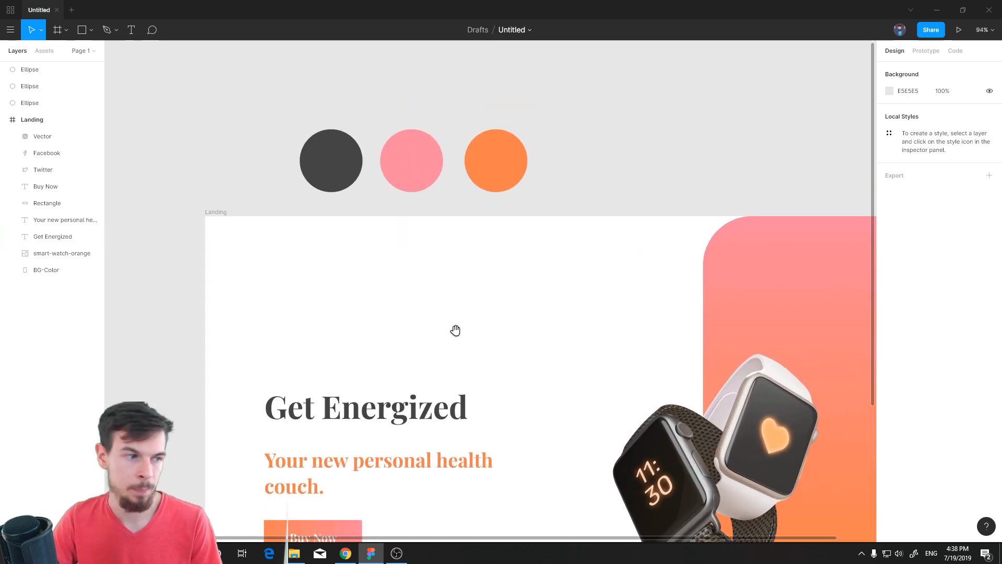
click(131, 30)
drag(258, 232, 429, 258)
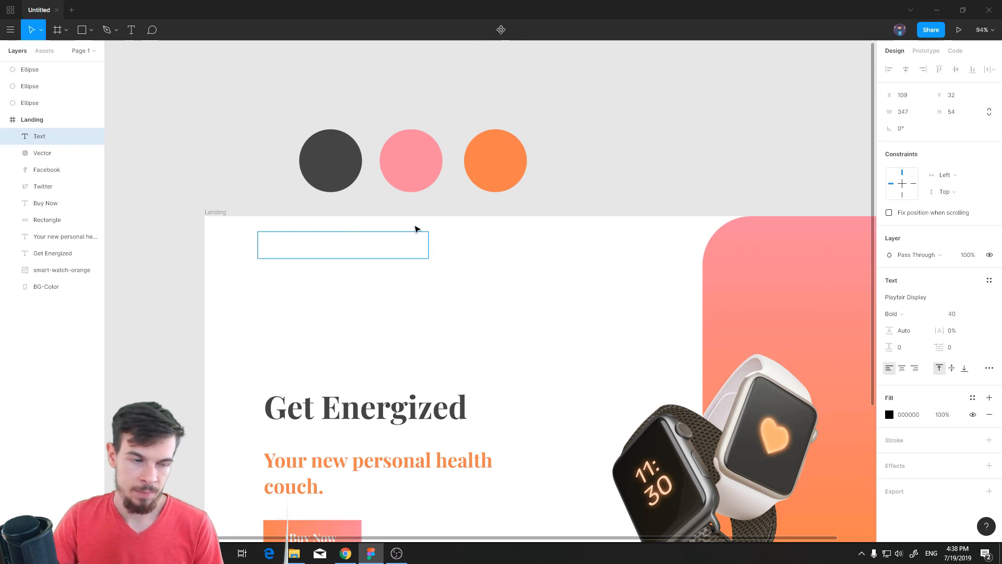
text(SmartWatch)
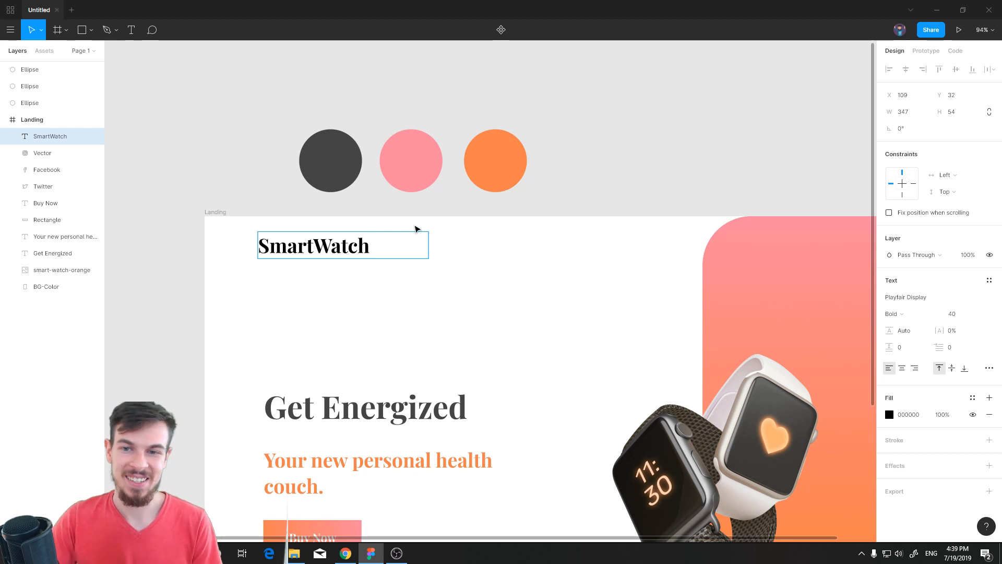
Color the "SmartWatch" text 454545 by sampling the dark gray palette circle.
key(ctrl+a)
click(890, 415)
click(767, 425)
click(358, 170)
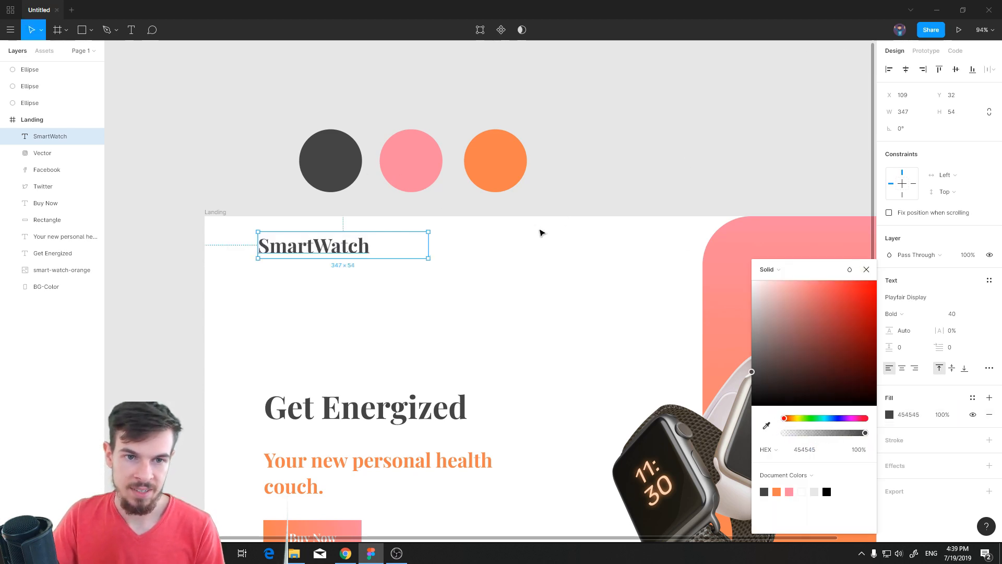
Set the "SmartWatch" text's font size to 18.
click(405, 250)
double_click(355, 250)
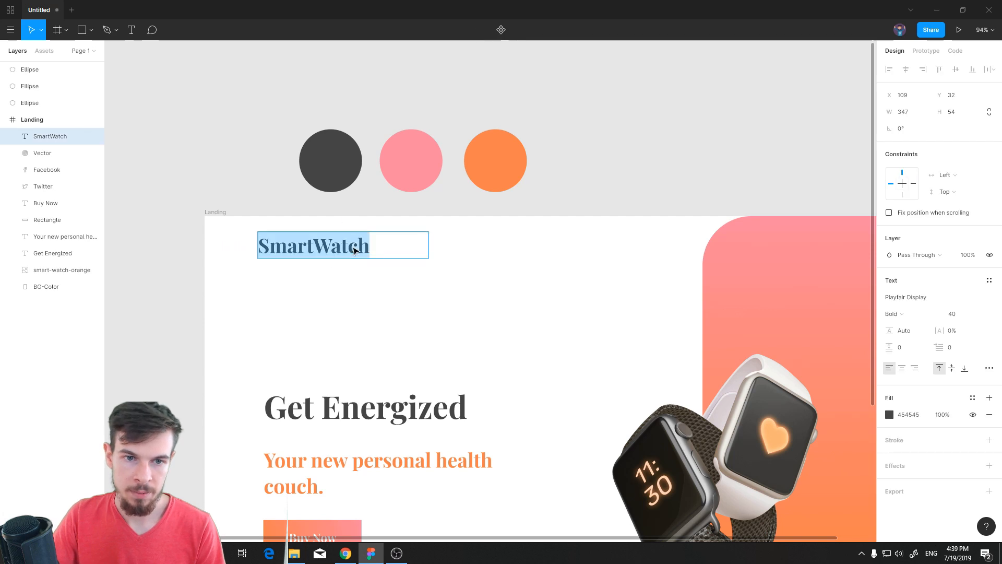
click(952, 314)
click(966, 412)
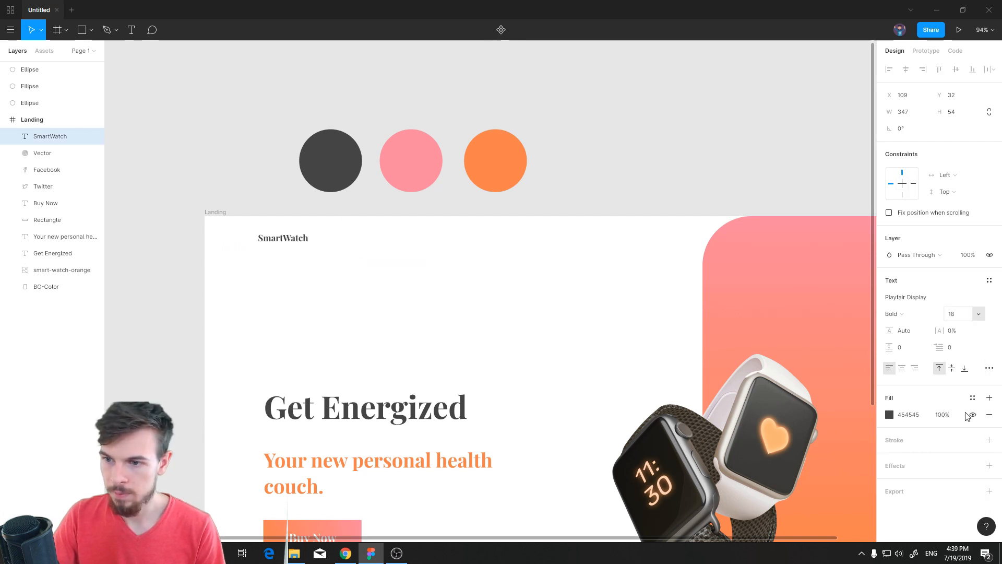
key(Escape)
Move the "SmartWatch" text box to about X 121, Y 61, lined up with the heading's left edge.
mouse_move(282, 244)
mouse_down()
mouse_move(295, 249)
mouse_move(291, 258)
mouse_up()
click(662, 169)
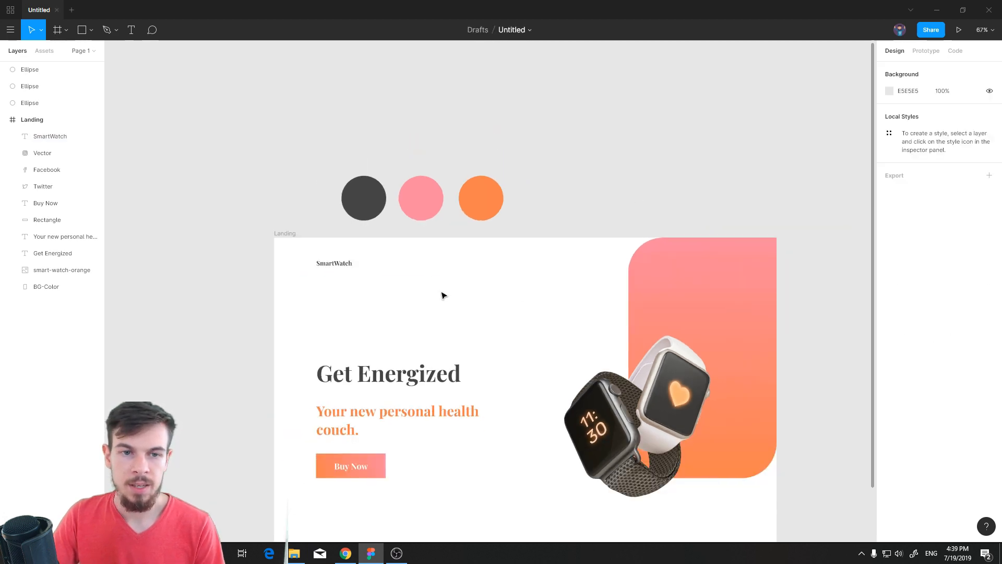
click(289, 252)
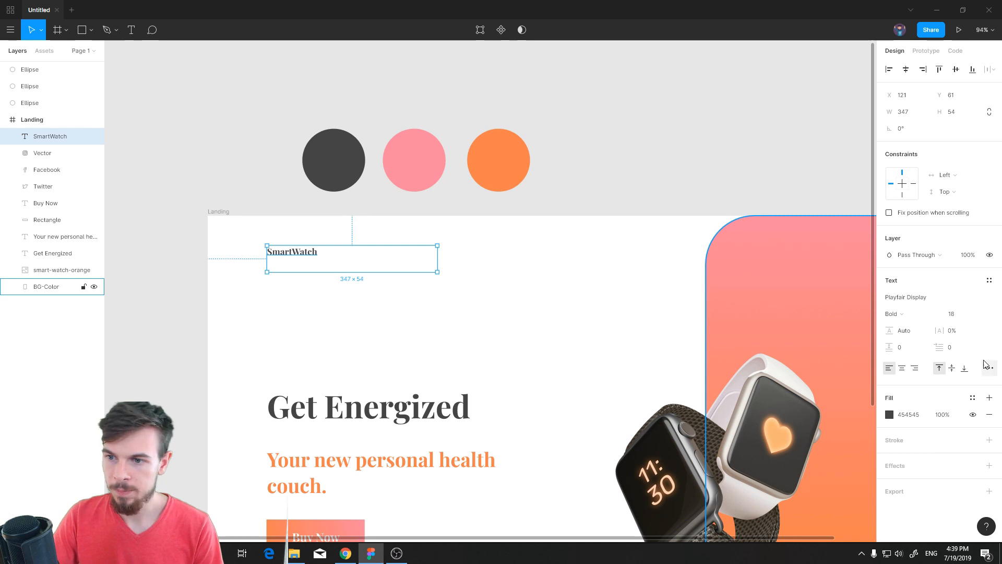
Try to shrink the "SmartWatch" text box by hand to about 111 × 24, and undo the resize.
drag(438, 257, 311, 258)
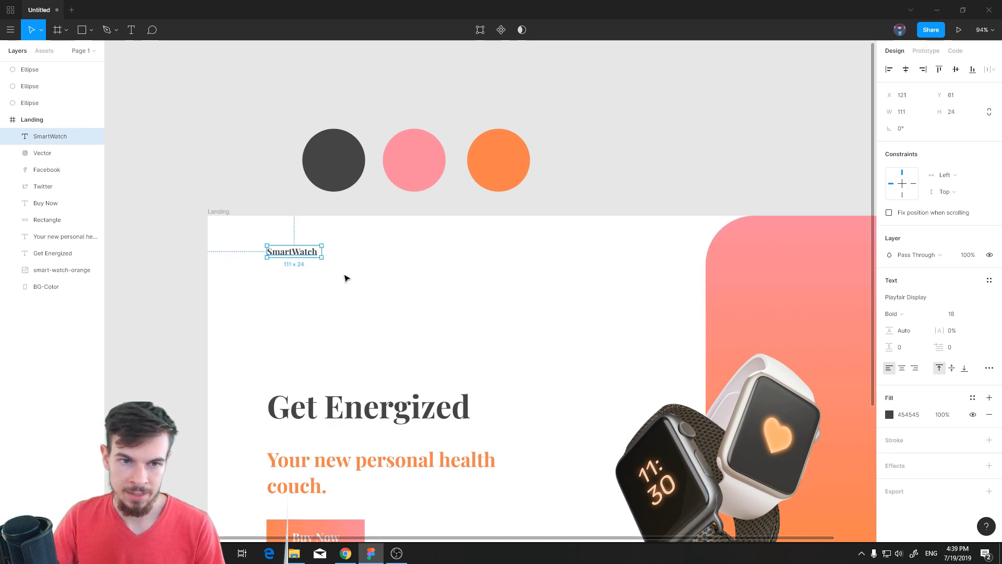
key(ctrl+z)
key(ctrl+z)
drag(300, 254, 304, 255)
key(ctrl+z)
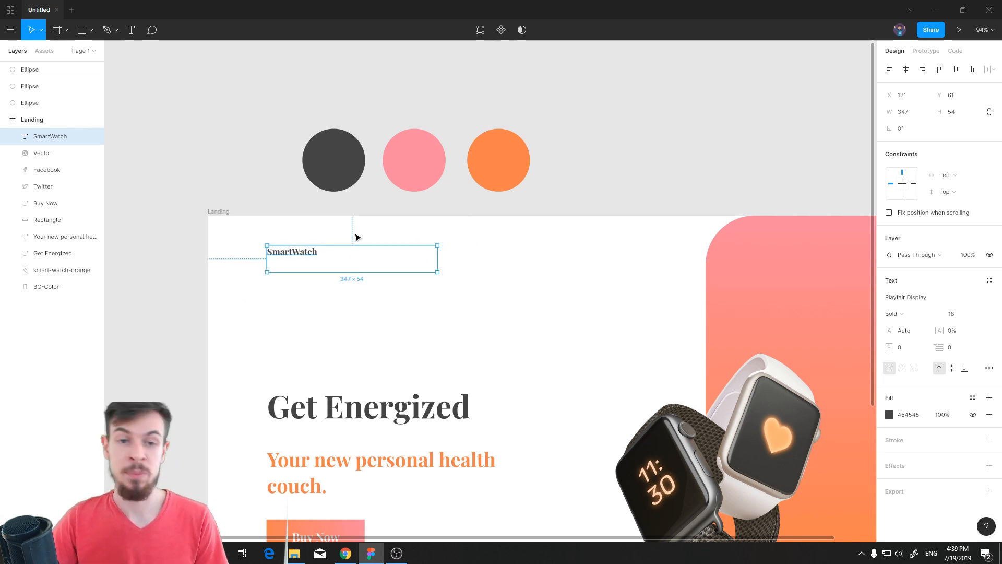
Fit the "SmartWatch" box to its text with auto width resizing, and switch the resizing back to fixed size.
click(989, 368)
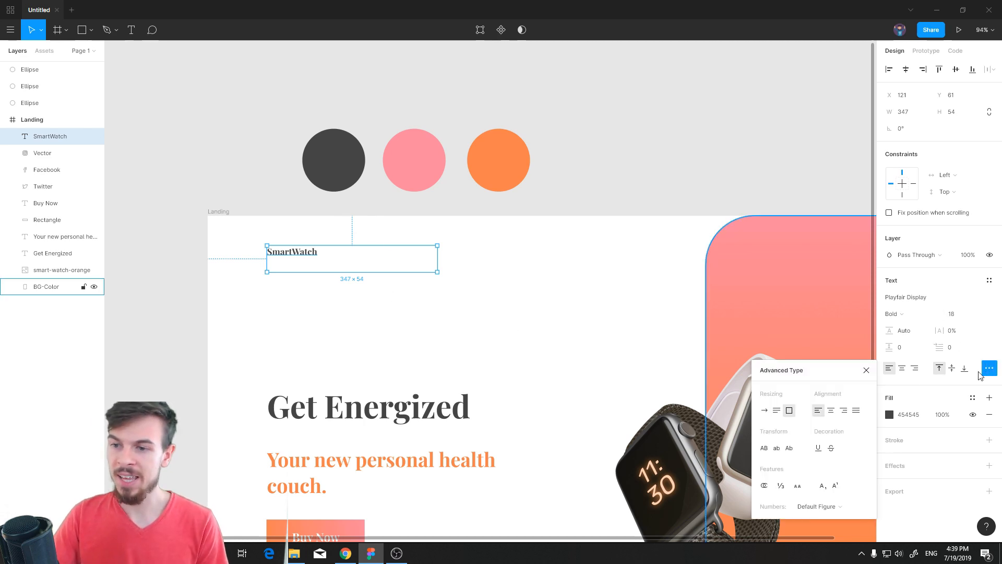
click(764, 411)
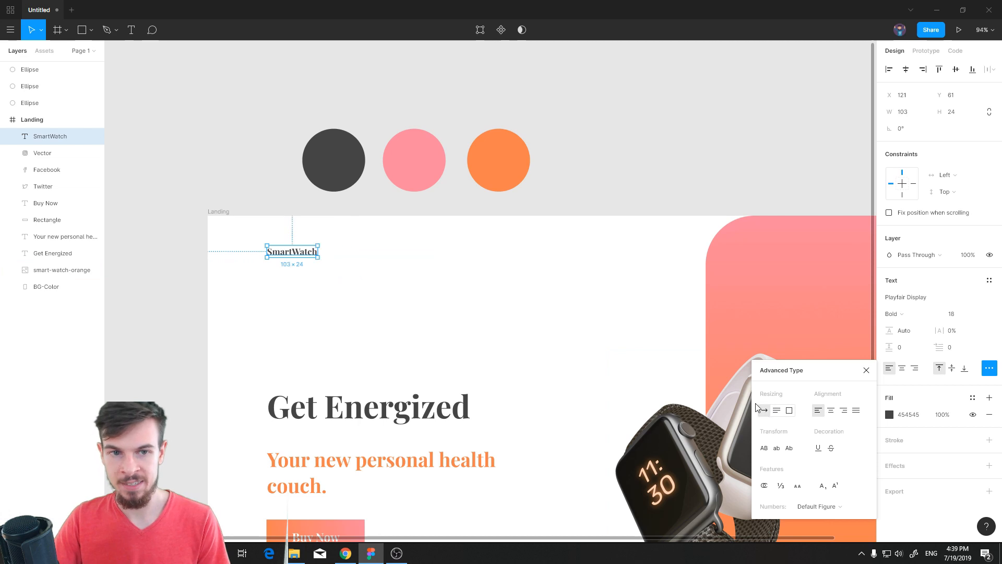
click(790, 413)
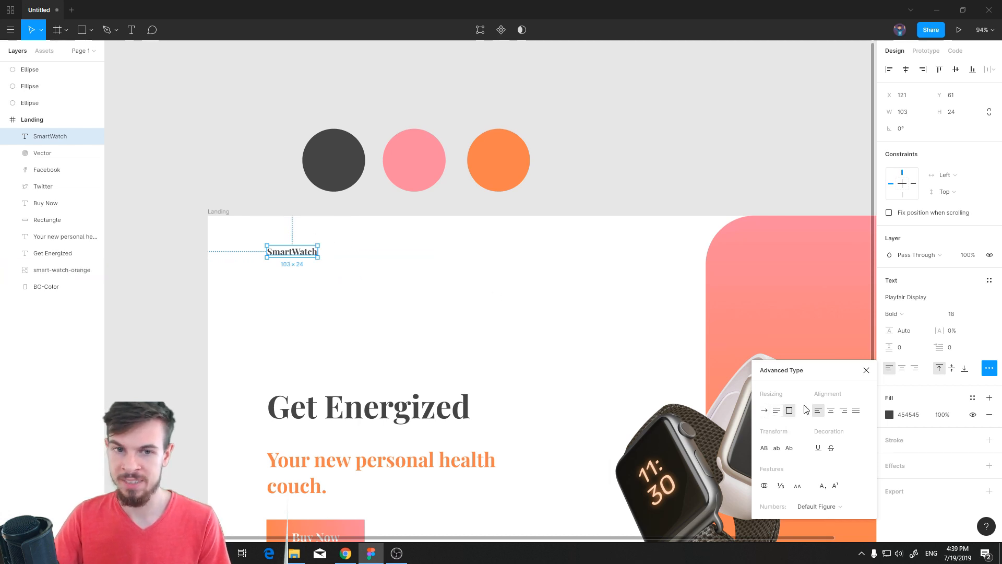
click(868, 371)
Place the "SmartWatch" label lower and duplicate it twice along the same row, at about X 656 and X 795, Y 87.
drag(293, 256, 557, 270)
click(342, 286)
drag(316, 270, 641, 271)
click(609, 301)
Replace the text of the two label copies with "Features" and "Models", and shift "Models" slightly closer to "Features".
click(561, 267)
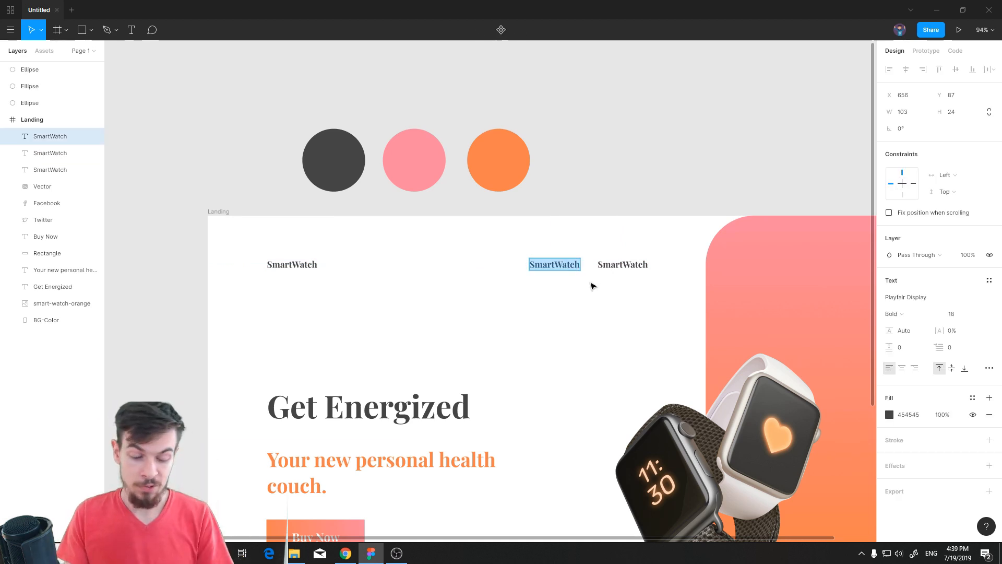
text(Features)
double_click(608, 265)
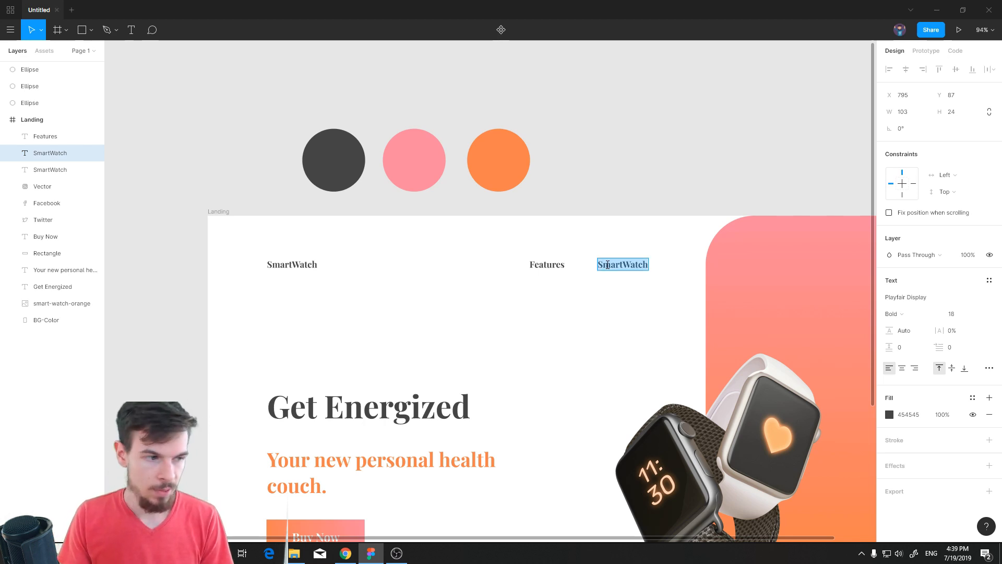
text(Modl)
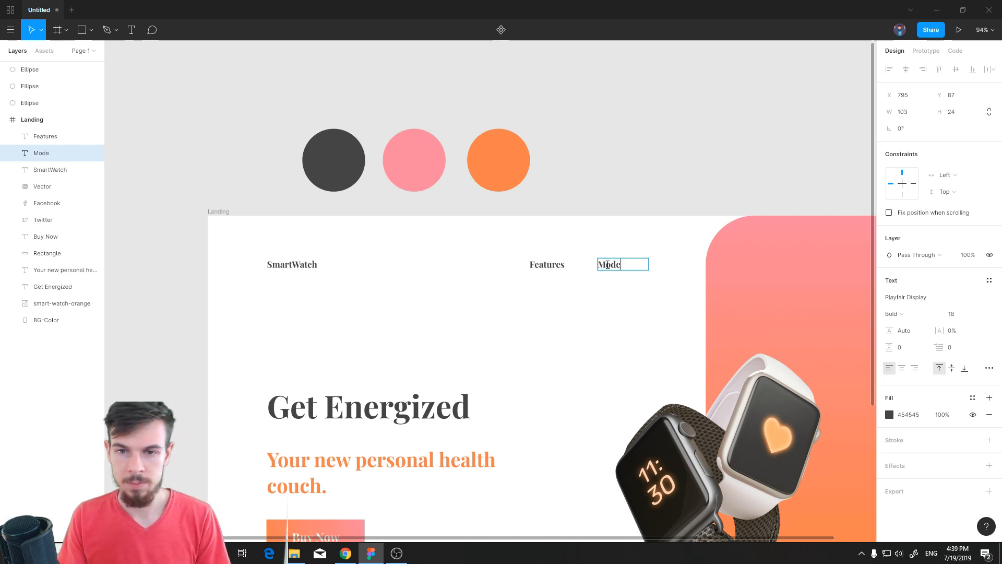
key(Escape)
drag(609, 267, 604, 265)
click(622, 300)
Examine the overall landing page layout, from the navigation labels down to the social media icons.
scroll(587, 336, down, 5)
drag(571, 362, 502, 260)
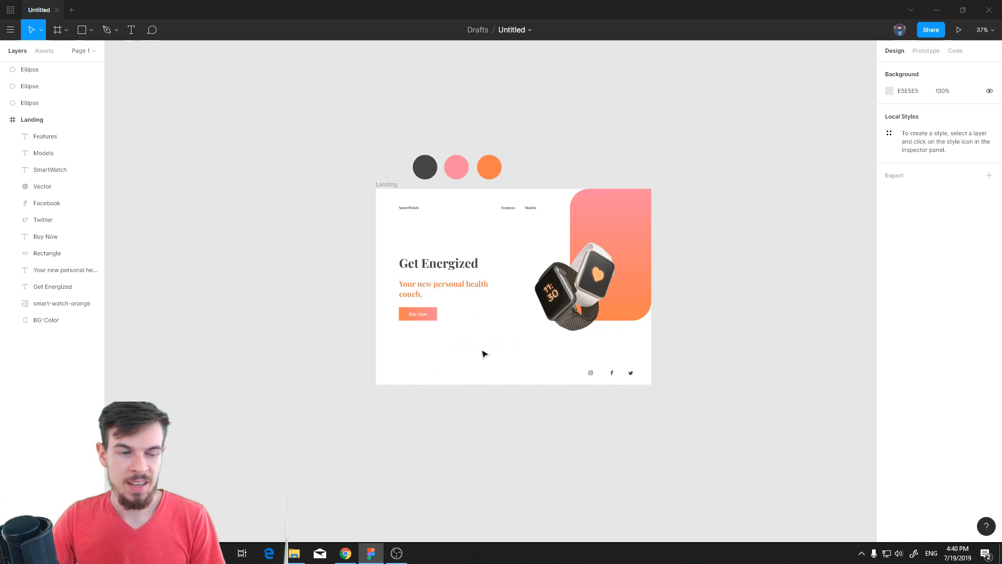
scroll(486, 407, up, 3)
drag(579, 285, 566, 228)
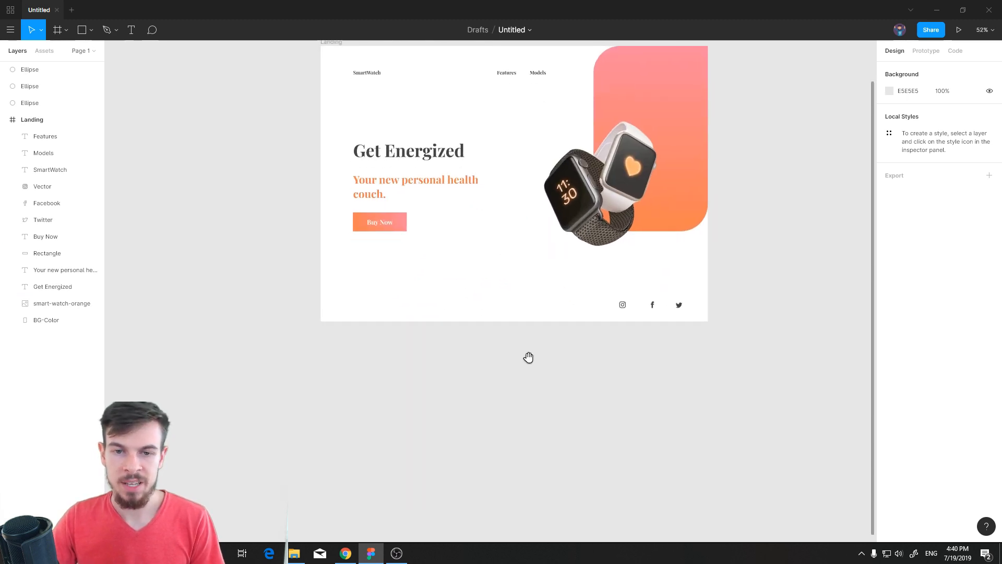
drag(505, 301, 534, 376)
scroll(589, 391, up, 1)
scroll(586, 383, up, 2)
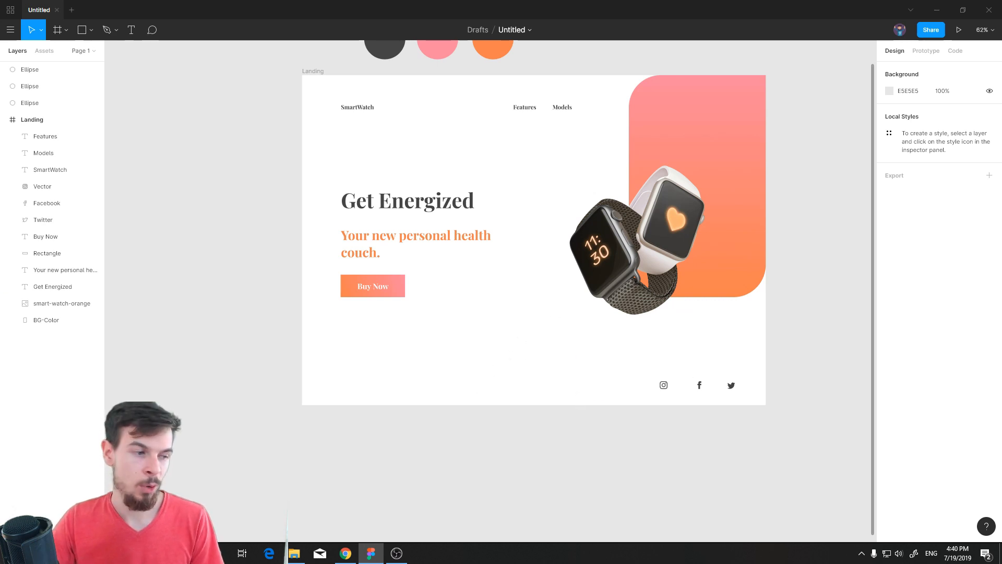
Paste the copied mouse icon, iconmonstr-mouse-6, into the Landing frame.
key(alt+Tab)
key(alt+Tab)
key(ctrl+v)
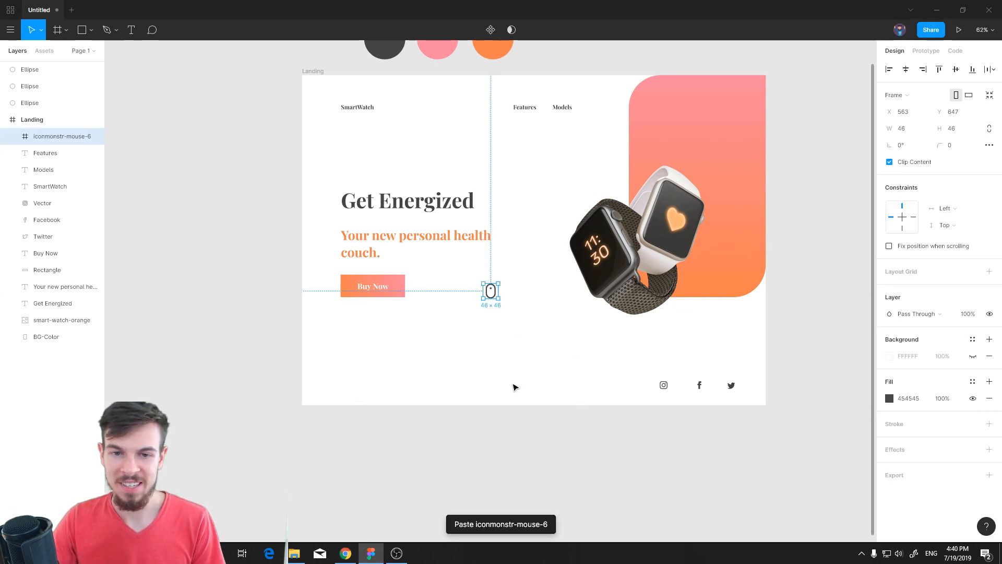
scroll(513, 385, up, 5)
scroll(389, 372, down, 6)
Center the mouse icon horizontally in the Landing frame and lower it toward the frame's bottom edge.
drag(347, 285, 411, 343)
scroll(353, 390, up, 4)
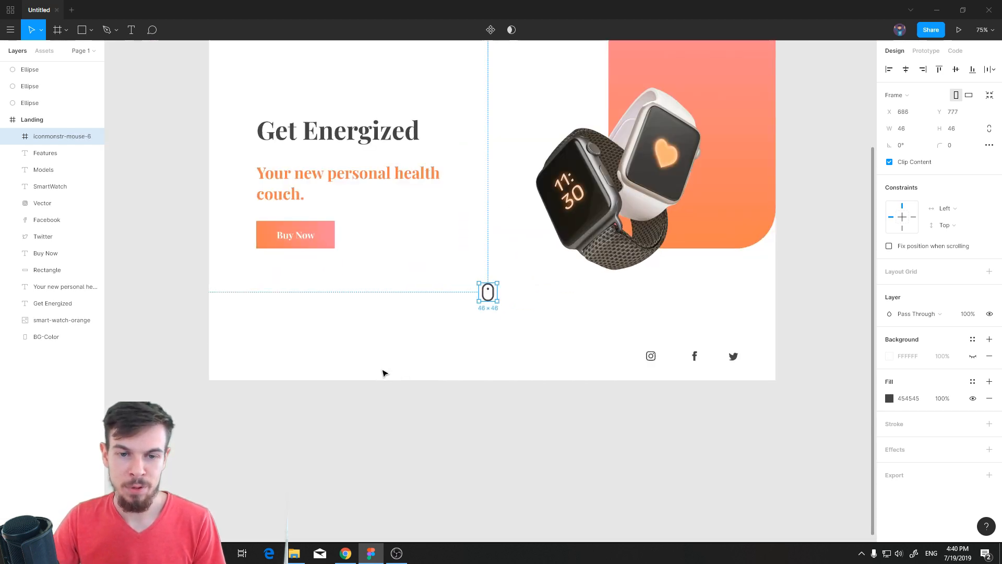
drag(488, 360, 402, 350)
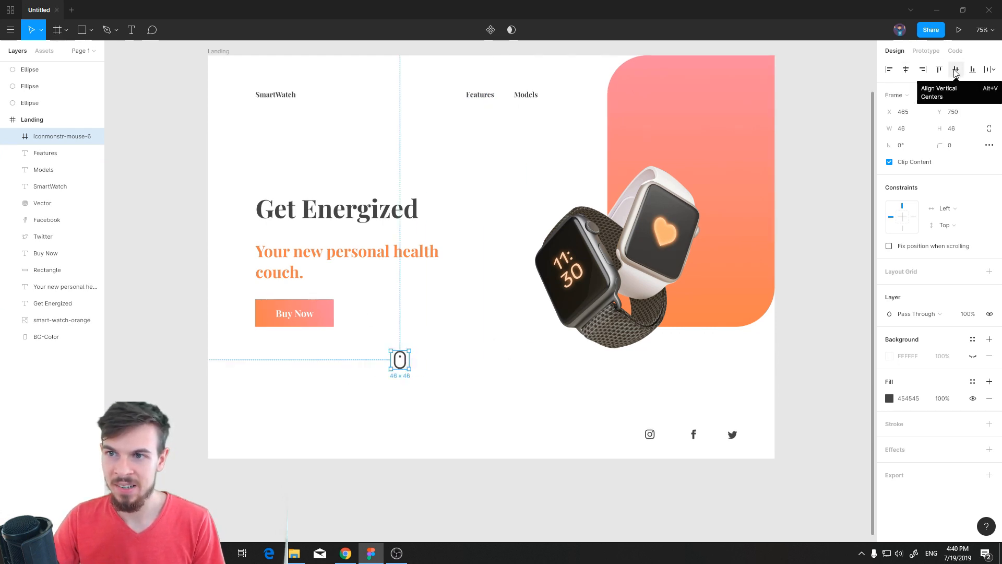
click(907, 73)
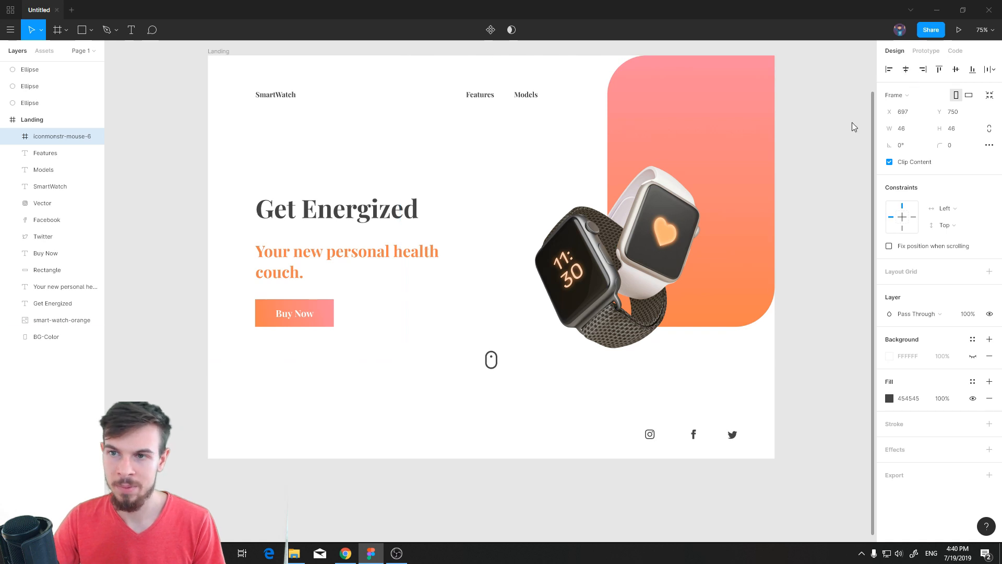
drag(494, 362, 496, 398)
click(499, 461)
Add a text box of about 219 × 24 reading "Scroll down for more" above the mouse icon.
scroll(497, 458, up, 5)
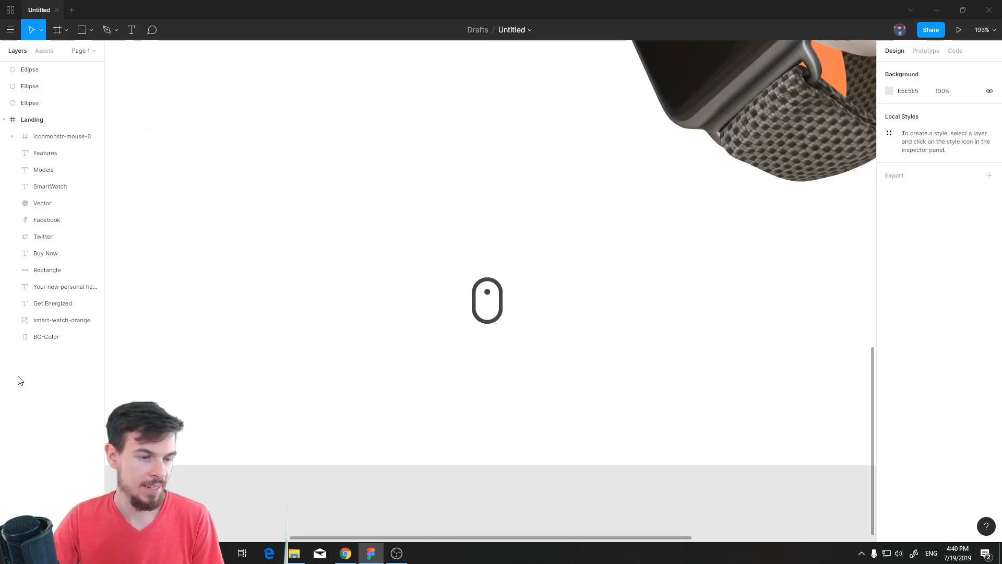
click(131, 29)
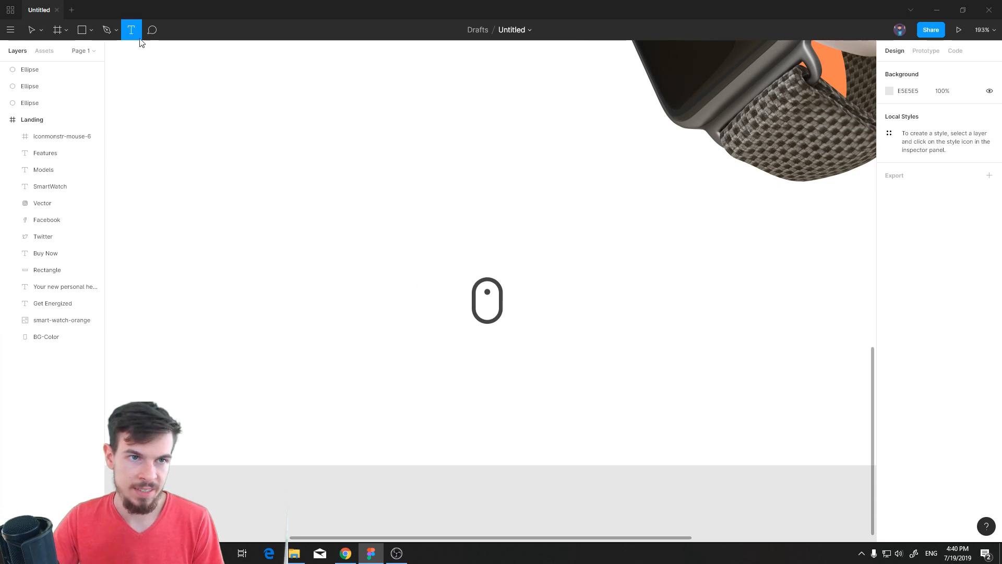
drag(390, 224, 612, 249)
text(Sc)
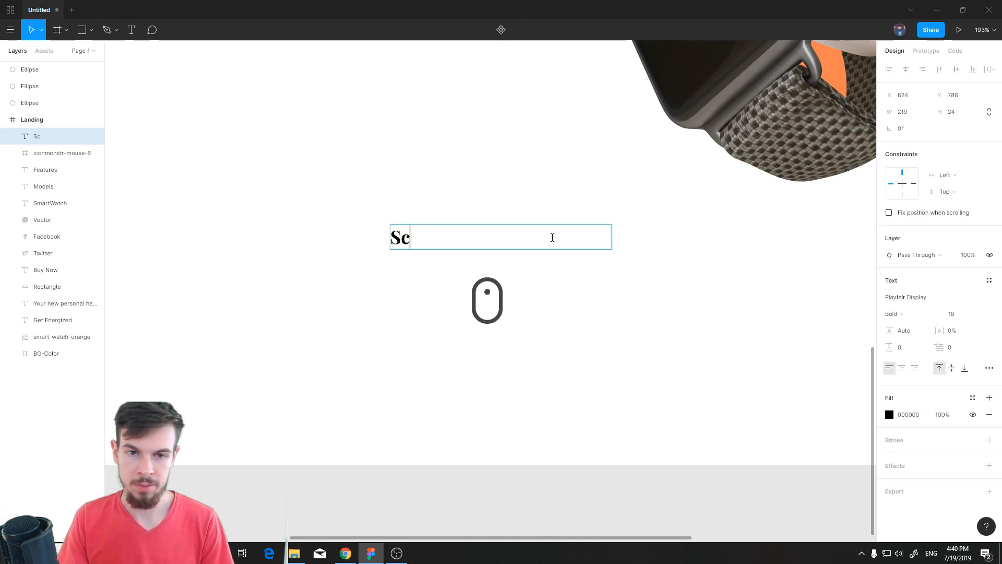
text(roll down for more)
key(BackSpace)
key(BackSpace)
text(ore)
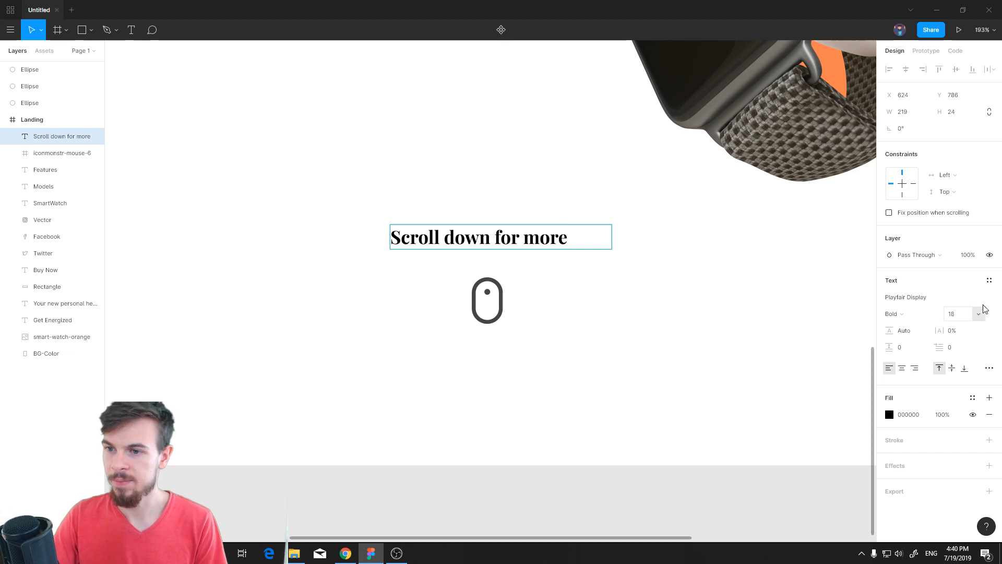
click(580, 290)
Move the "Scroll down for more" text to about X 630, Y 789 and color it dark gray 454545.
drag(494, 239, 511, 246)
click(566, 318)
click(486, 240)
click(889, 414)
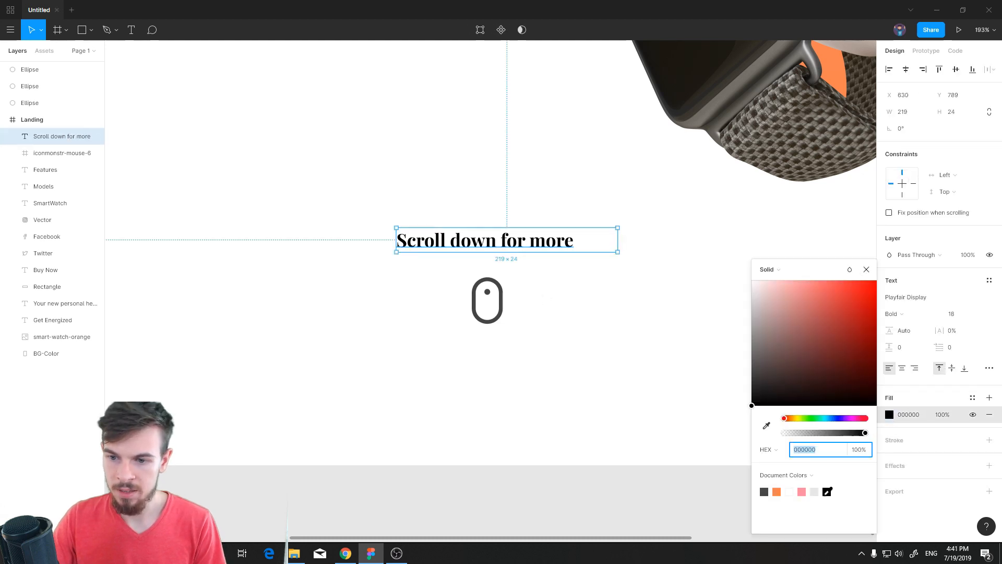
click(593, 398)
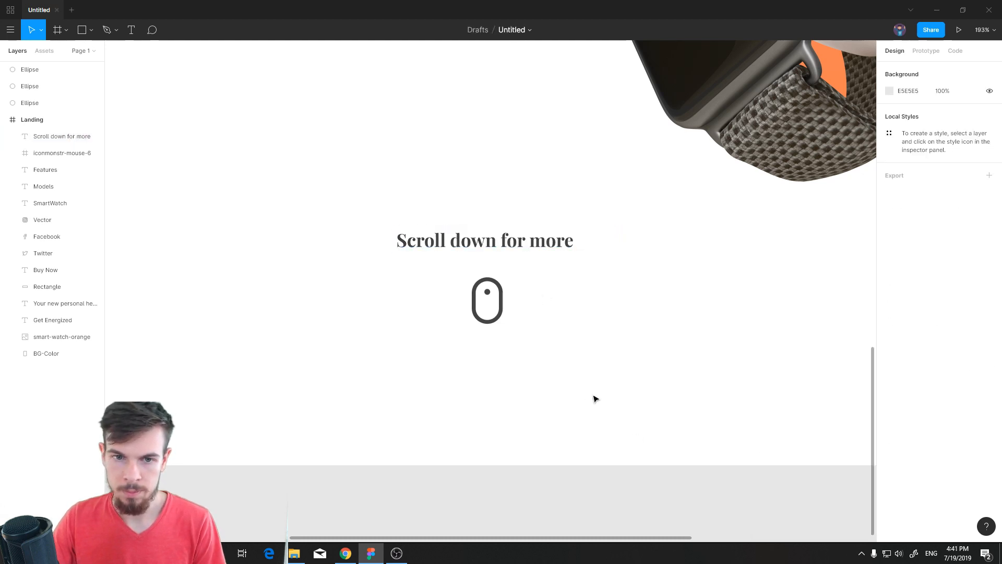
Select the "Scroll down for more" text and the mouse icon and move them together slightly lower in the frame.
ctrl+scroll(595, 397, down, 10)
ctrl+scroll(597, 398, down, 3)
drag(602, 350, 532, 406)
drag(571, 377, 572, 379)
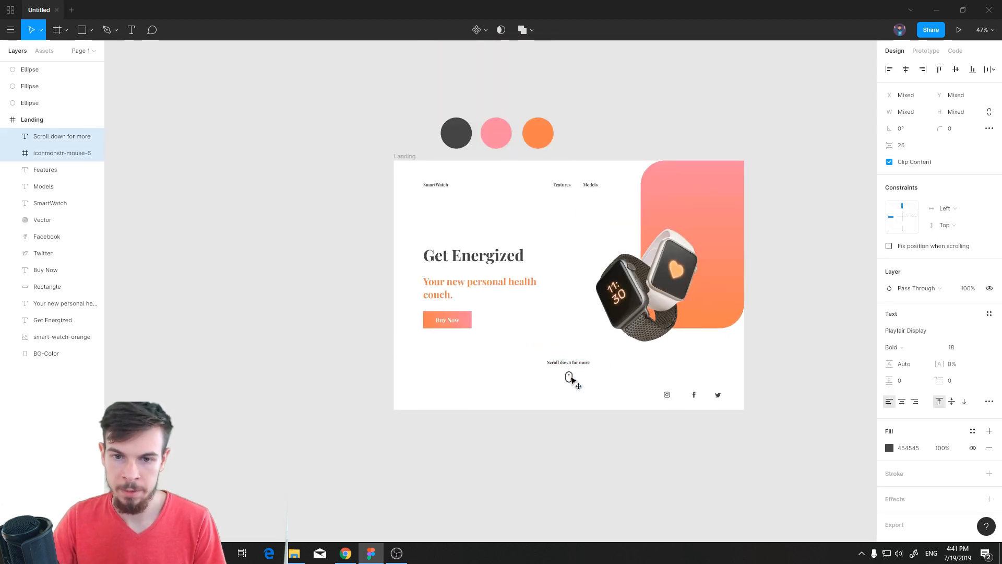
Add a layout grid to the Landing frame.
click(579, 460)
ctrl+scroll(557, 295, up, 2)
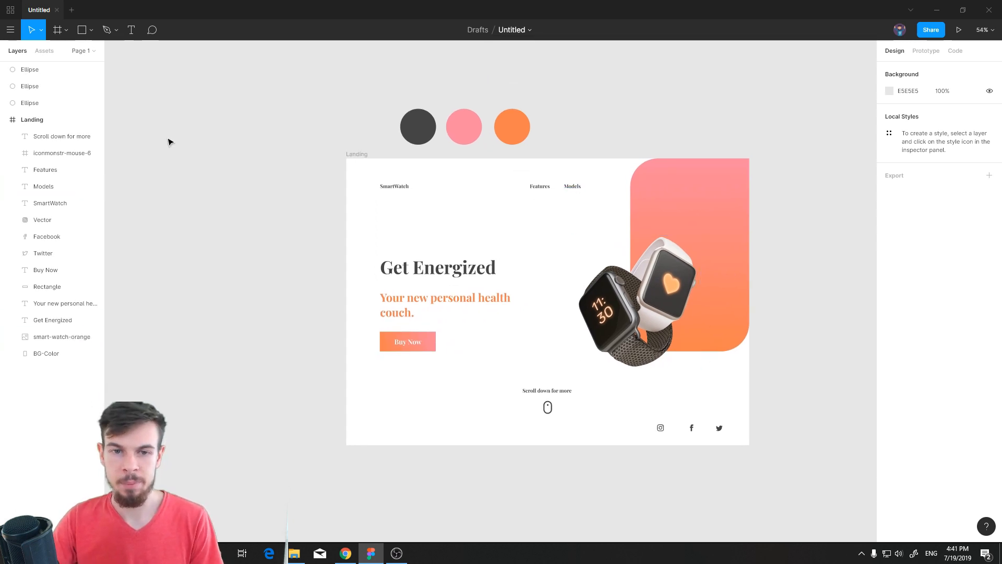
click(45, 123)
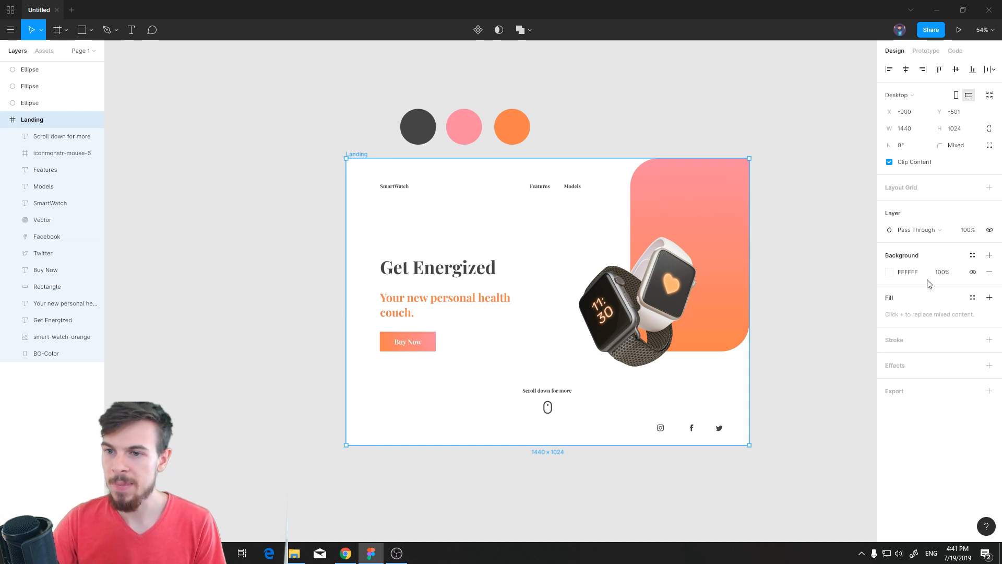
click(973, 187)
click(973, 187)
click(988, 188)
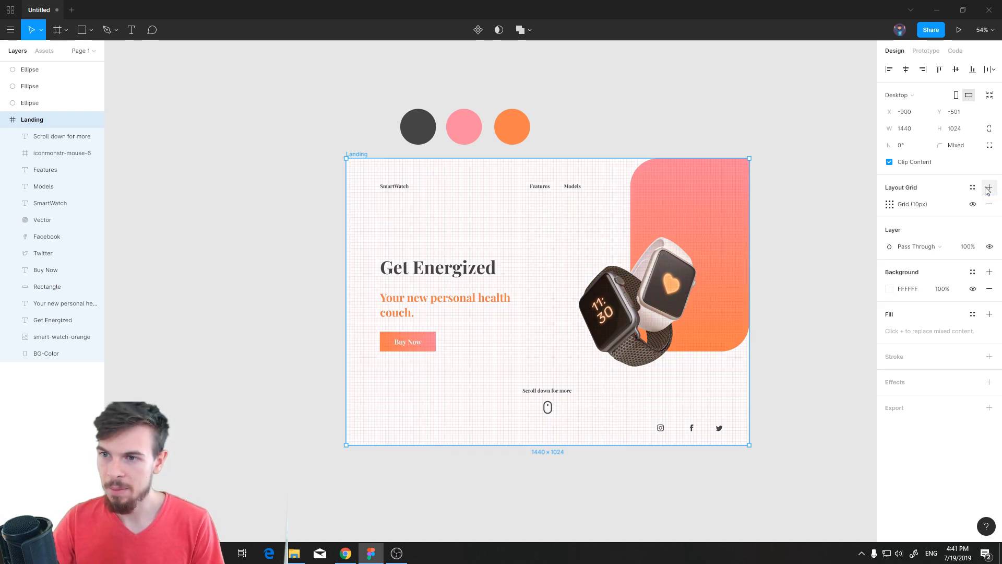
Change the Landing frame's layout grid to 12 columns with a margin of 100.
click(890, 207)
click(767, 207)
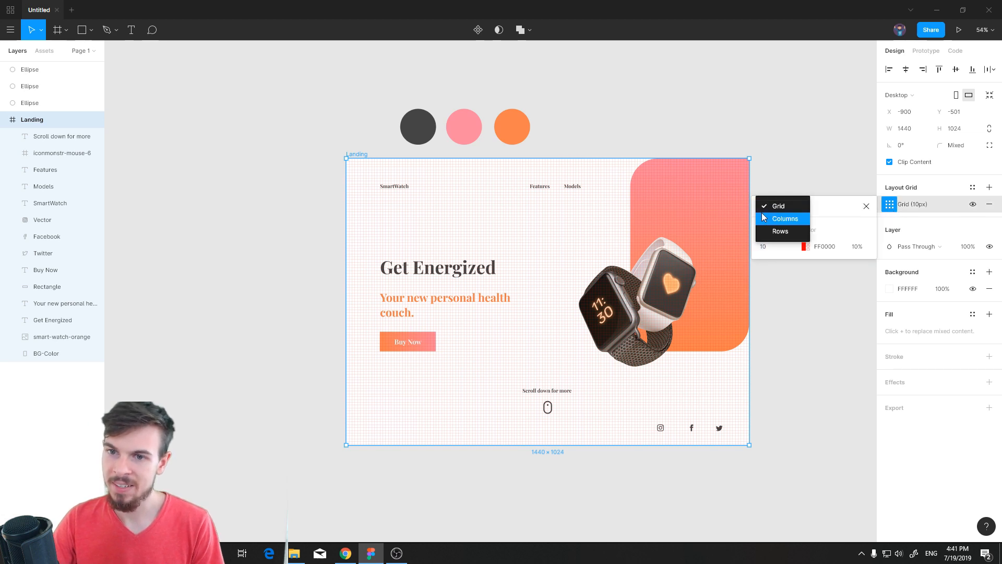
click(782, 218)
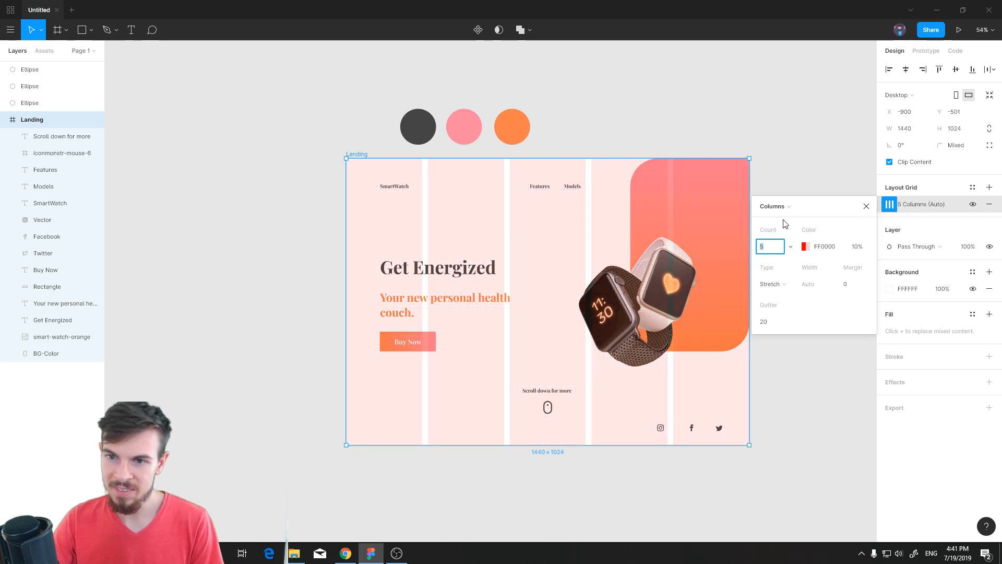
key(Return)
click(855, 286)
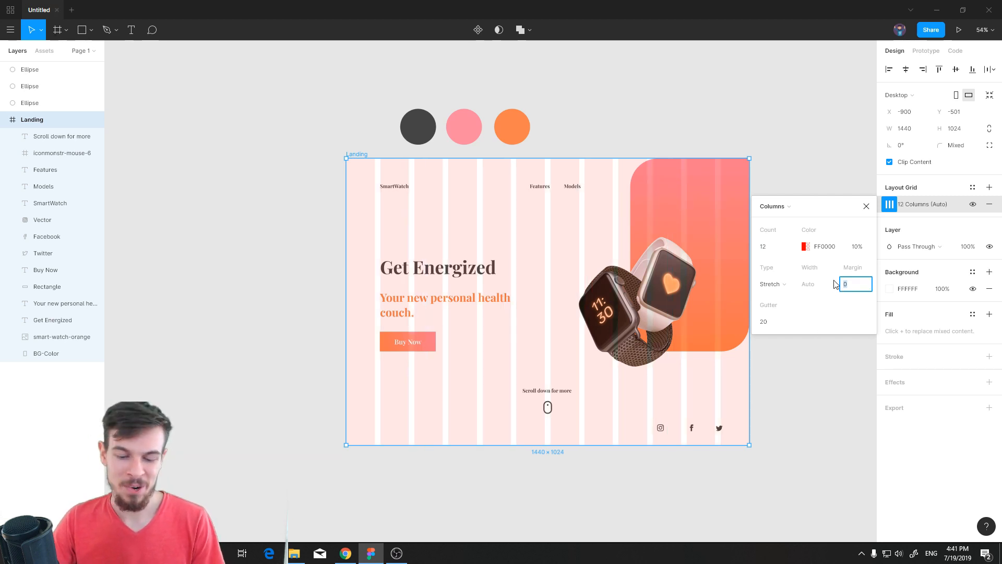
key(Return)
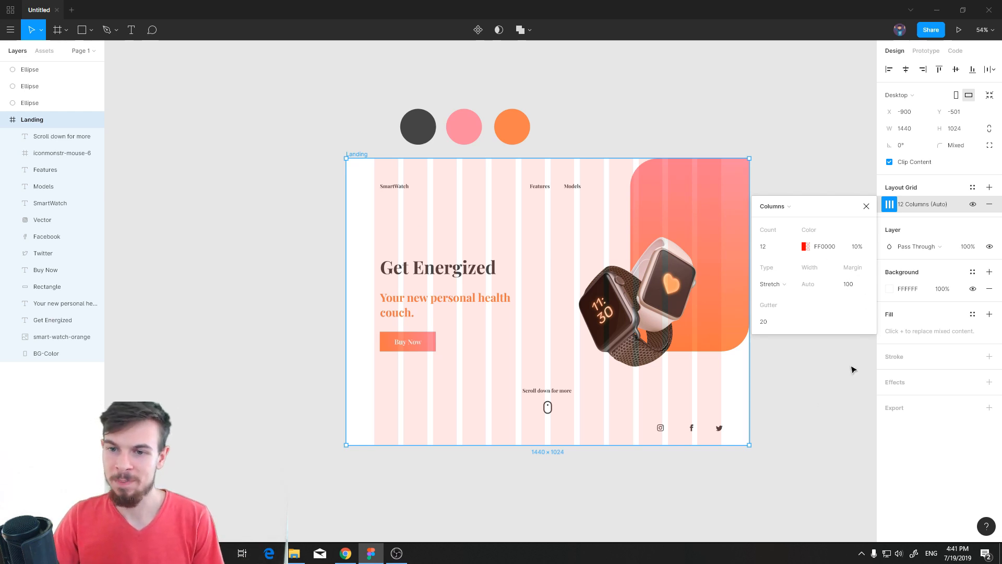
click(793, 389)
Move the SmartWatch label to X 100, aligned with the left edge of the first grid column, keeping it at Y 87.
scroll(510, 296, up, 2)
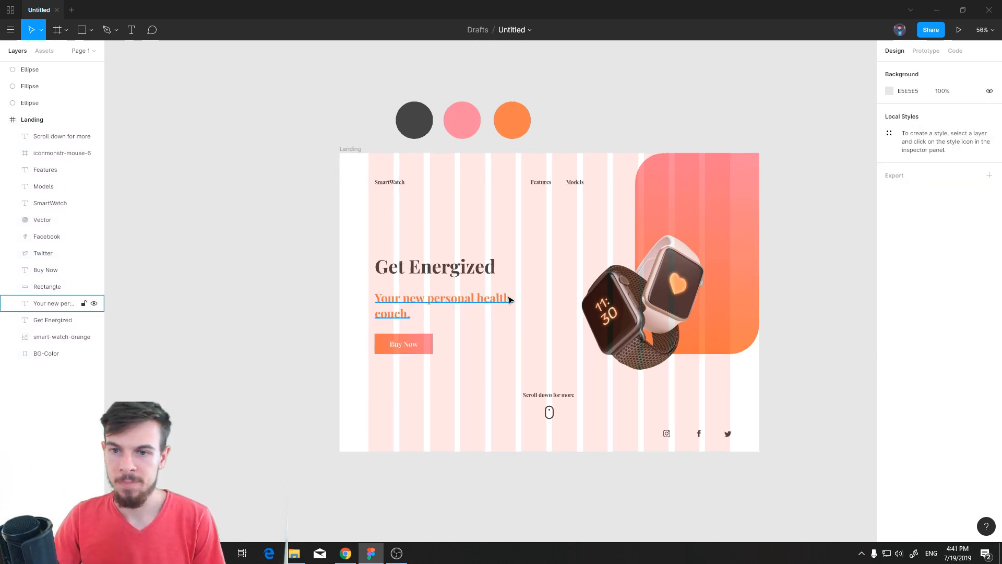
scroll(500, 269, up, 5)
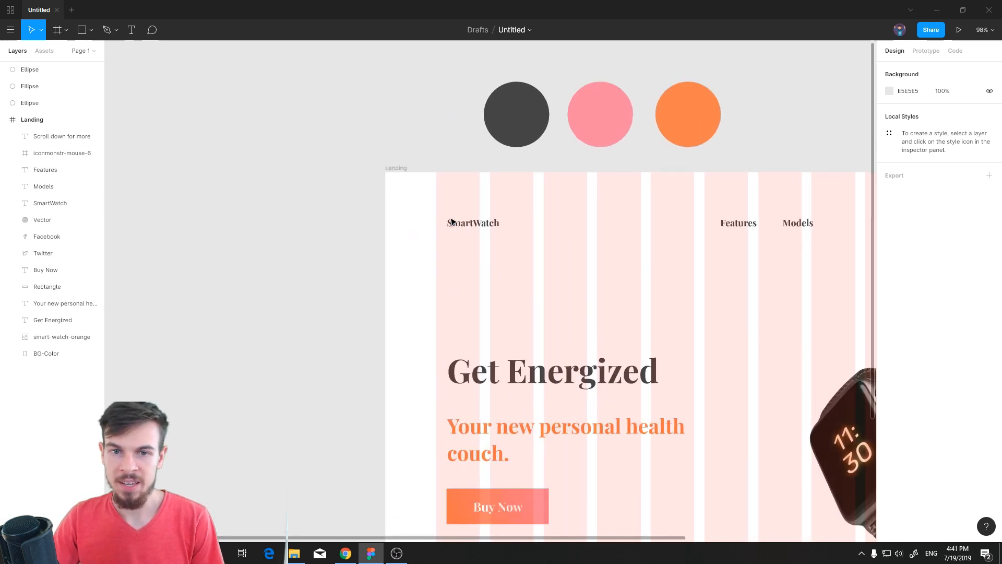
click(467, 224)
drag(468, 225, 465, 227)
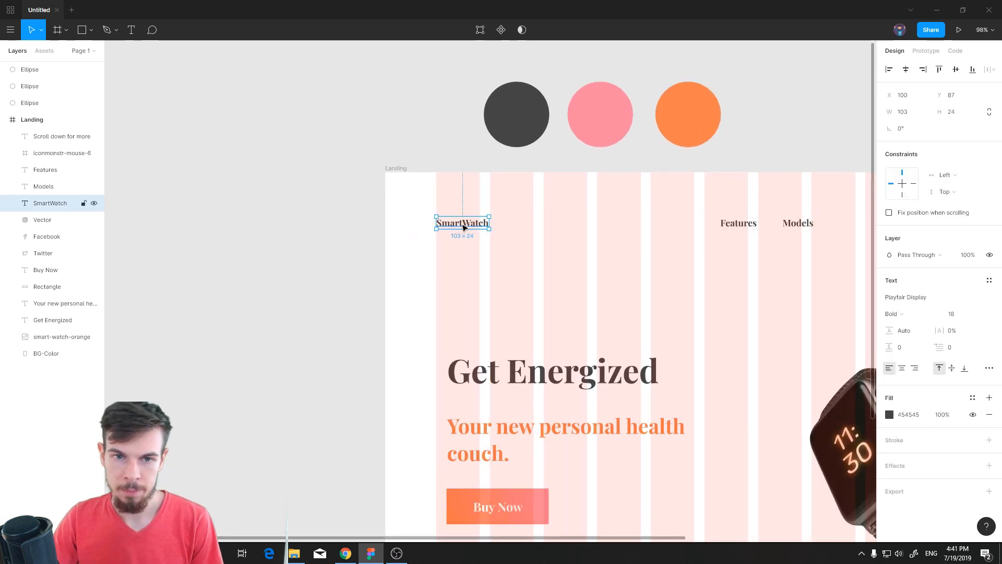
Move the Features label to X 625 at Y 87, aligned with the left edge of the sixth grid column.
scroll(555, 257, right, 3)
drag(650, 224, 653, 229)
scroll(653, 229, up, 5)
drag(604, 277, 536, 251)
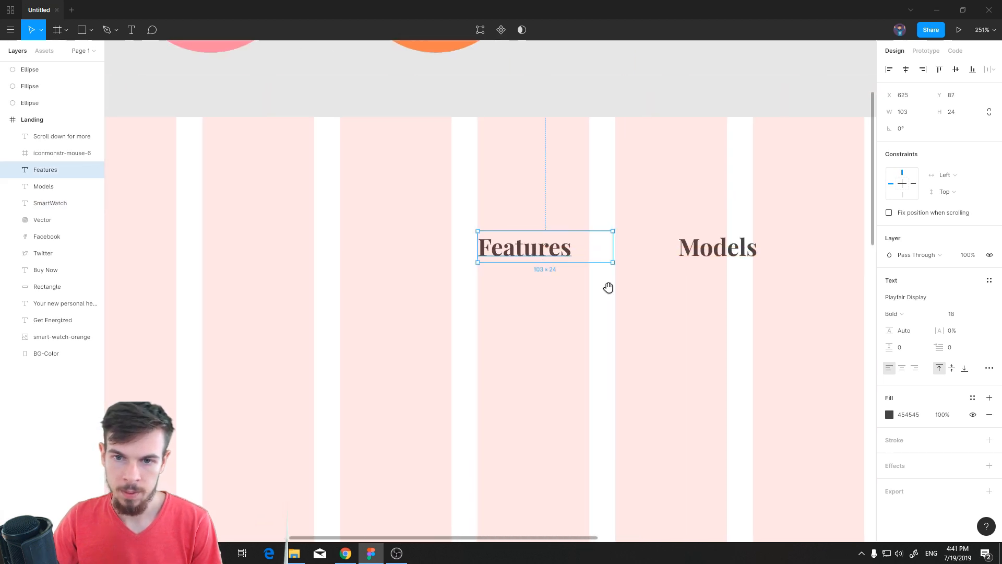
Move the Models label closer to Features, to the start of the next grid column at Y 87.
scroll(609, 286, right, 2)
drag(648, 249, 589, 252)
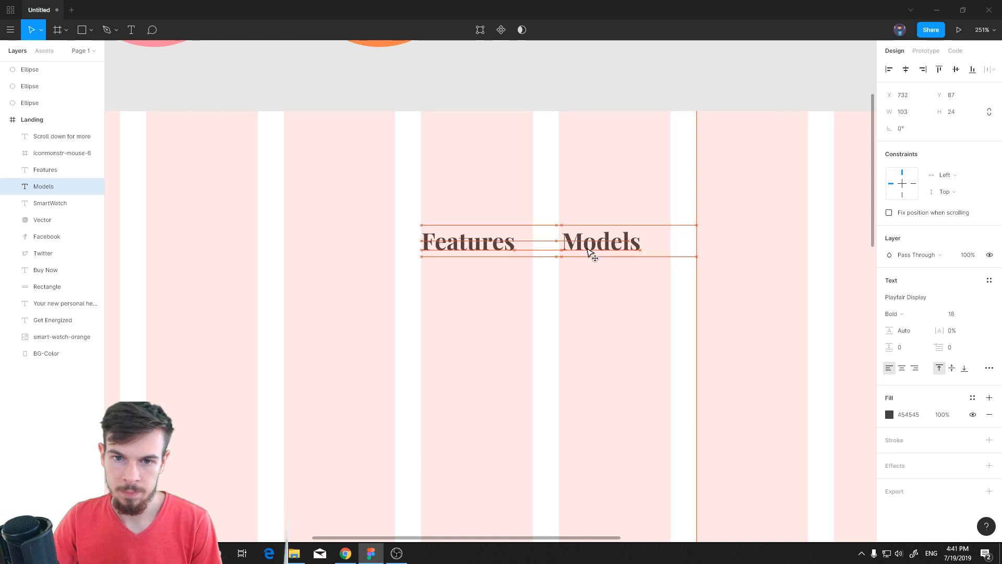
click(622, 327)
scroll(622, 327, down, 5)
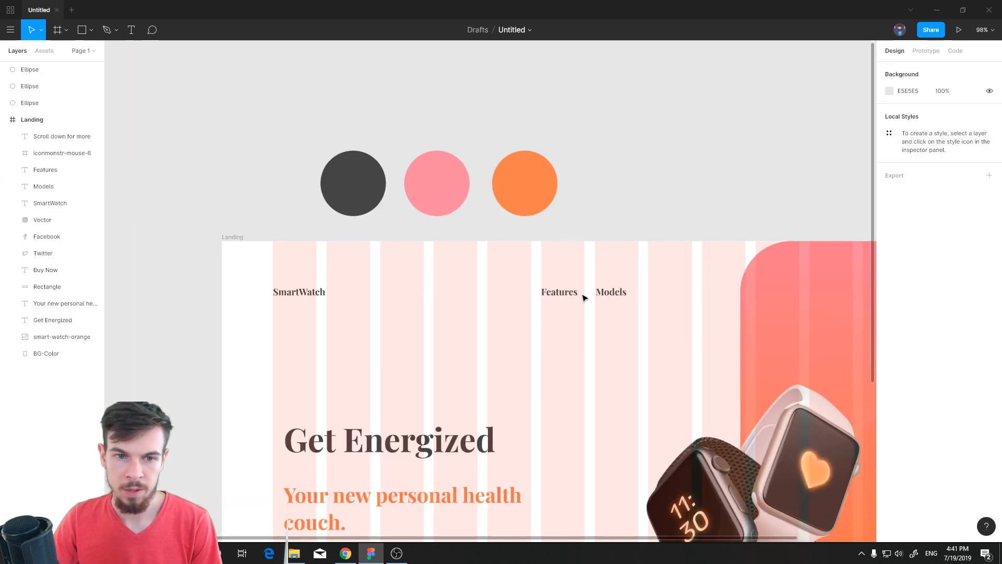
Try shifting the Features and Models navigation labels one grid column to the left.
scroll(605, 309, right, 1)
drag(645, 274, 488, 295)
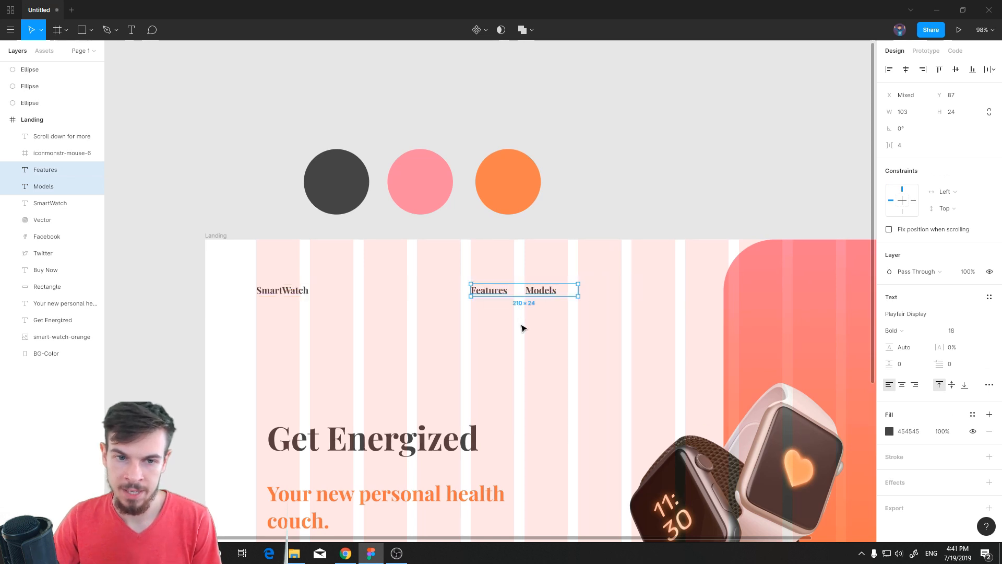
click(544, 366)
Move the "Get Energized" heading and the orange tagline below it to X 100, flush with the first grid column.
scroll(460, 320, up, 2)
scroll(459, 320, down, 3)
drag(491, 274, 480, 273)
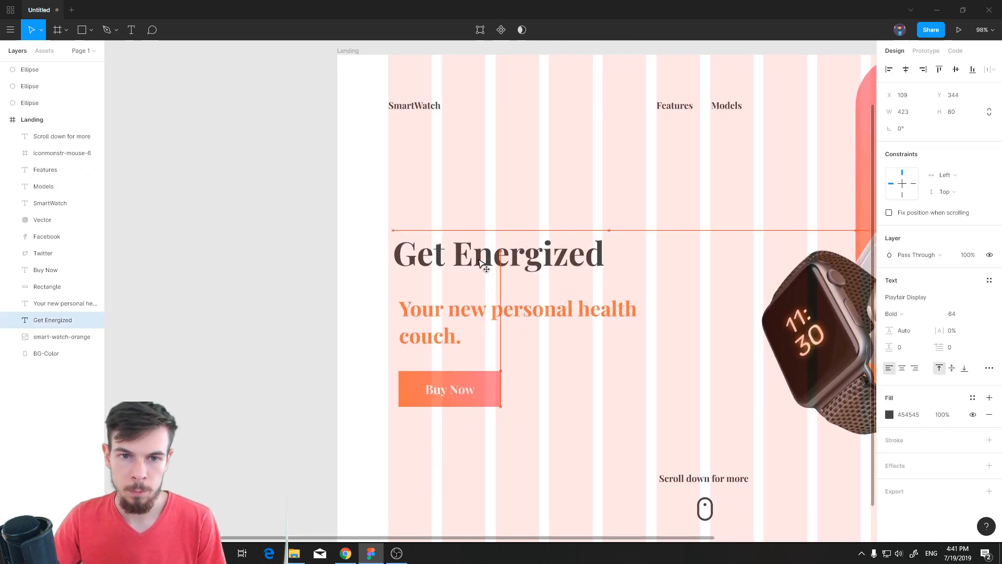
drag(511, 325, 491, 319)
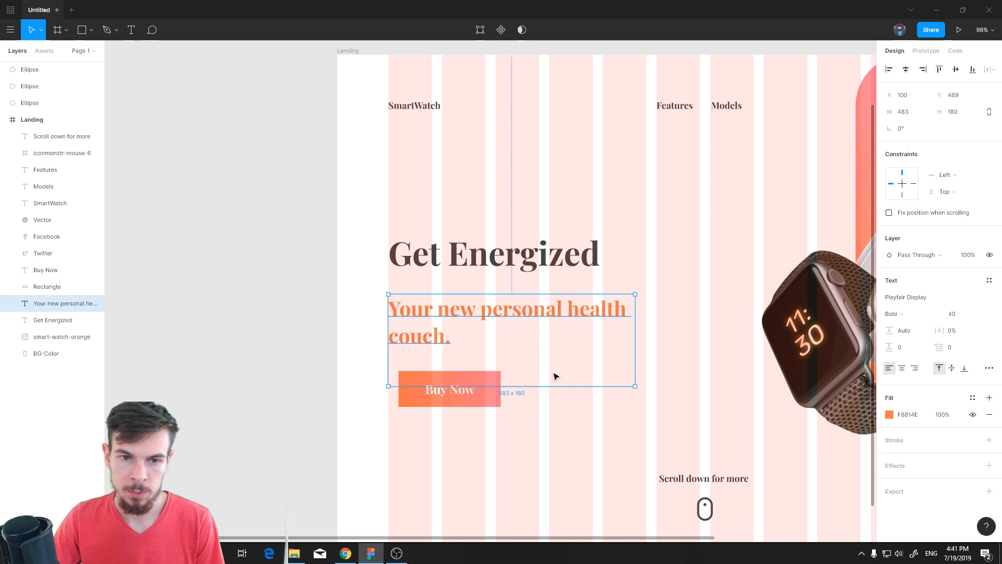
click(555, 376)
click(459, 390)
drag(472, 393, 446, 394)
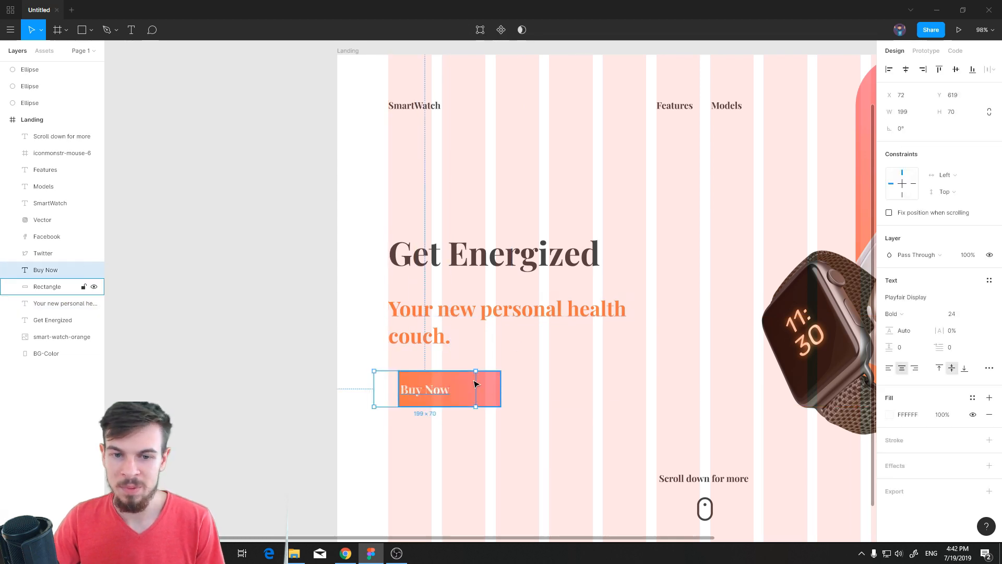
key(ctrl+z)
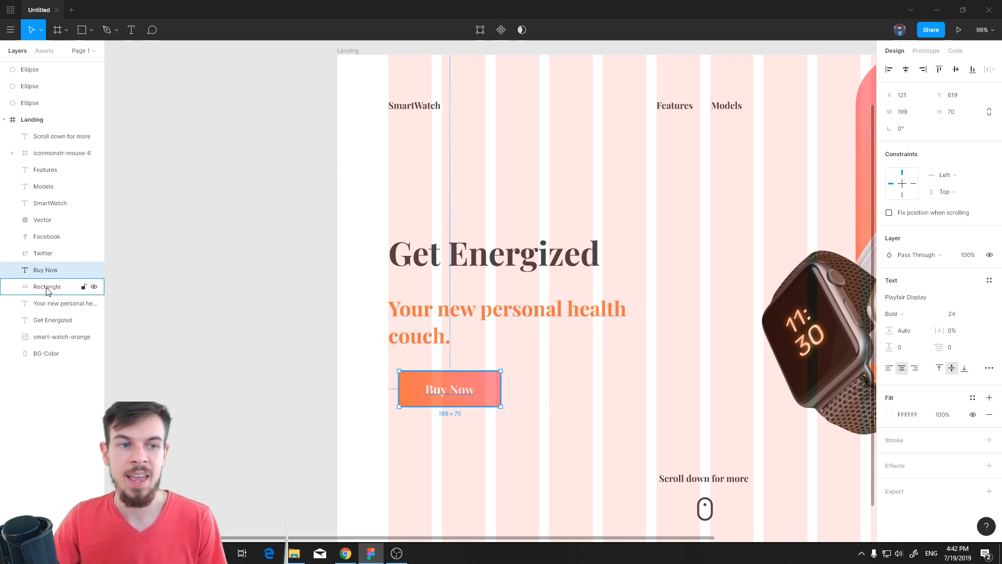
Group the Buy Now text with its rectangle and align the group to the left edge of the first grid column.
shift+click(47, 287)
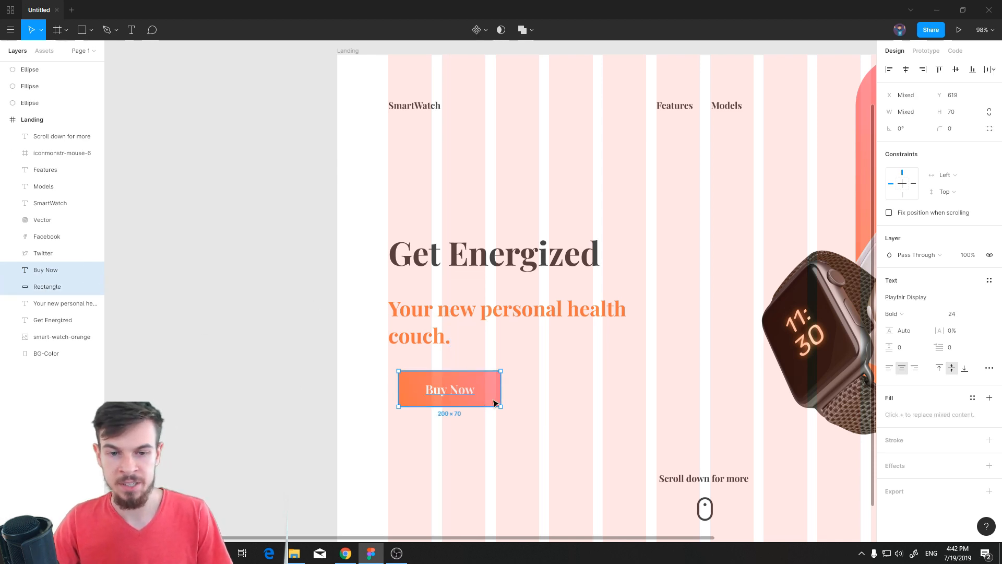
key(ctrl+g)
drag(495, 403, 439, 391)
click(515, 442)
Align the Instagram, Facebook and Twitter icons with the left edges of the last three grid columns.
scroll(527, 448, down, 3)
drag(546, 447, 375, 313)
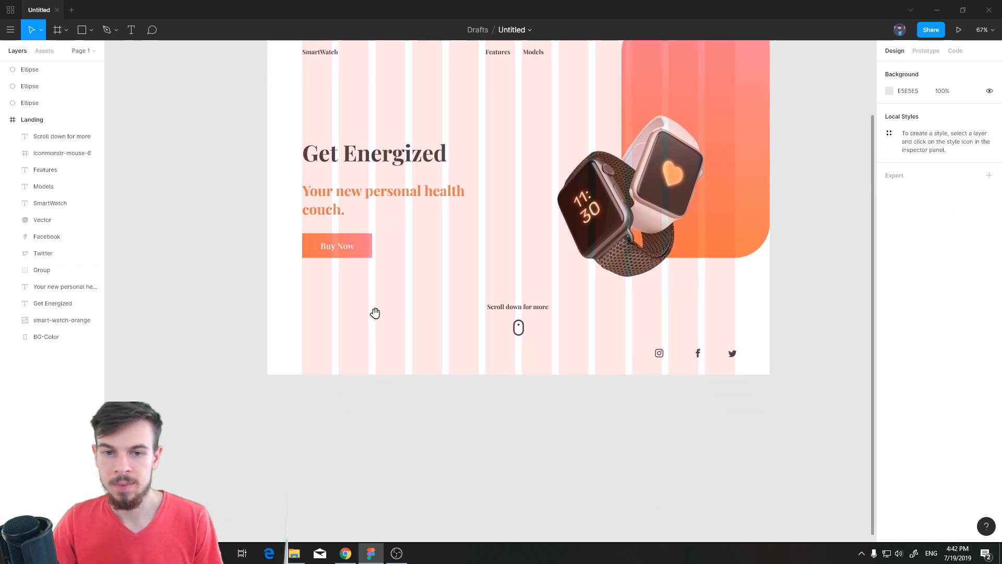
scroll(521, 371, up, 5)
drag(678, 361, 372, 363)
drag(706, 353, 483, 360)
click(517, 375)
drag(561, 365, 553, 370)
drag(634, 367, 630, 369)
click(611, 443)
scroll(601, 441, down, 6)
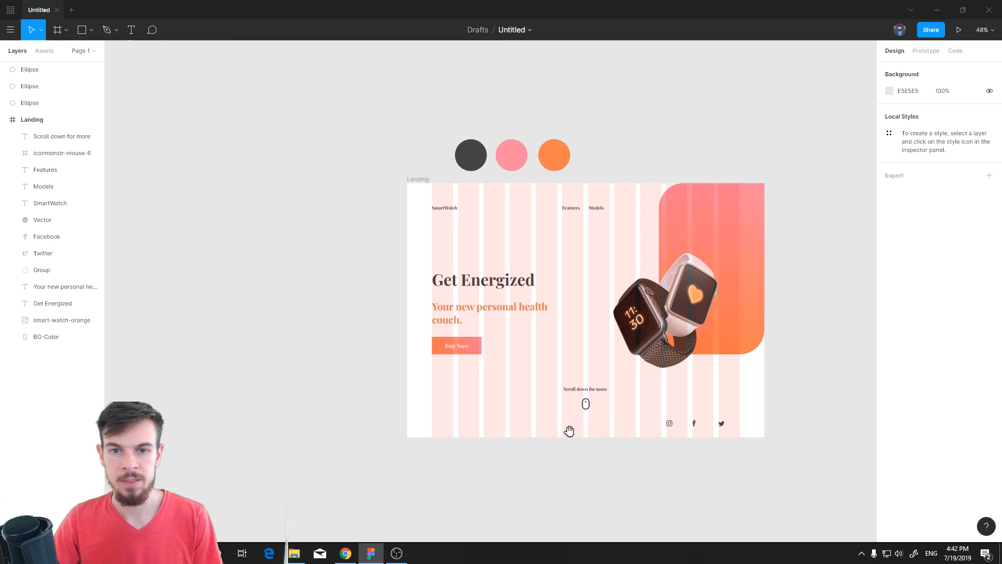
scroll(718, 379, up, 3)
drag(713, 362, 657, 355)
key(ctrl+z)
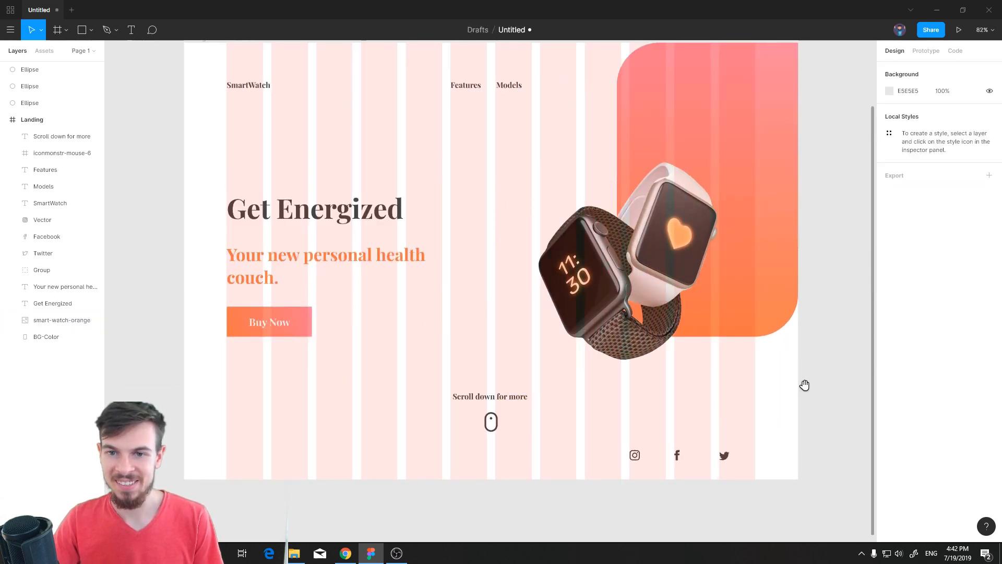
Widen the BG-Color gradient shape behind the watches toward the left to 444 px.
drag(805, 385, 698, 437)
scroll(685, 410, down, 2)
click(641, 335)
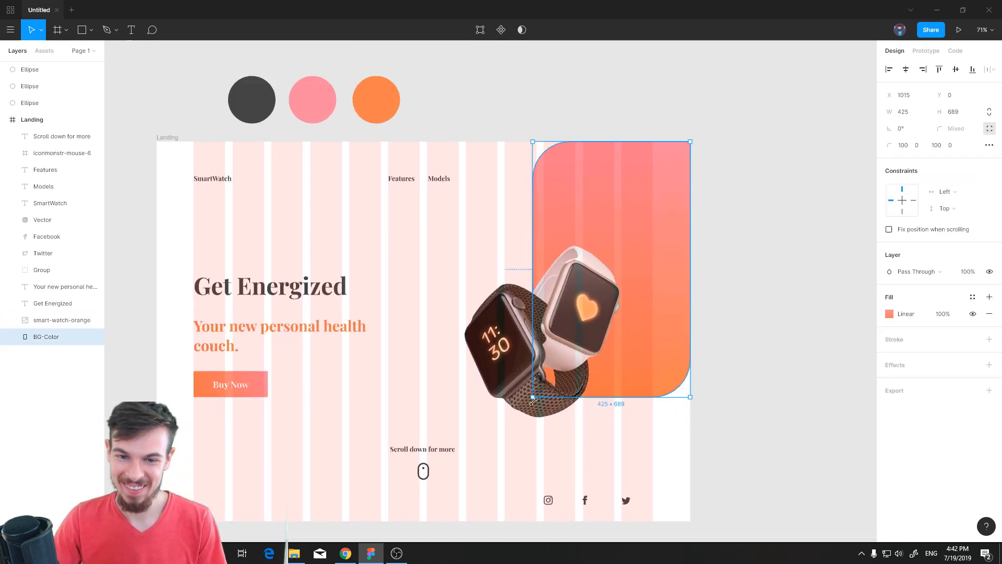
drag(534, 401, 515, 389)
click(744, 438)
click(799, 431)
Shorten the BG-Color shape by raising its lower edge so the watch strap extends below it.
scroll(715, 436, down, 5)
drag(661, 459, 649, 421)
scroll(667, 376, up, 2)
drag(564, 342, 560, 334)
click(619, 371)
drag(621, 373, 618, 355)
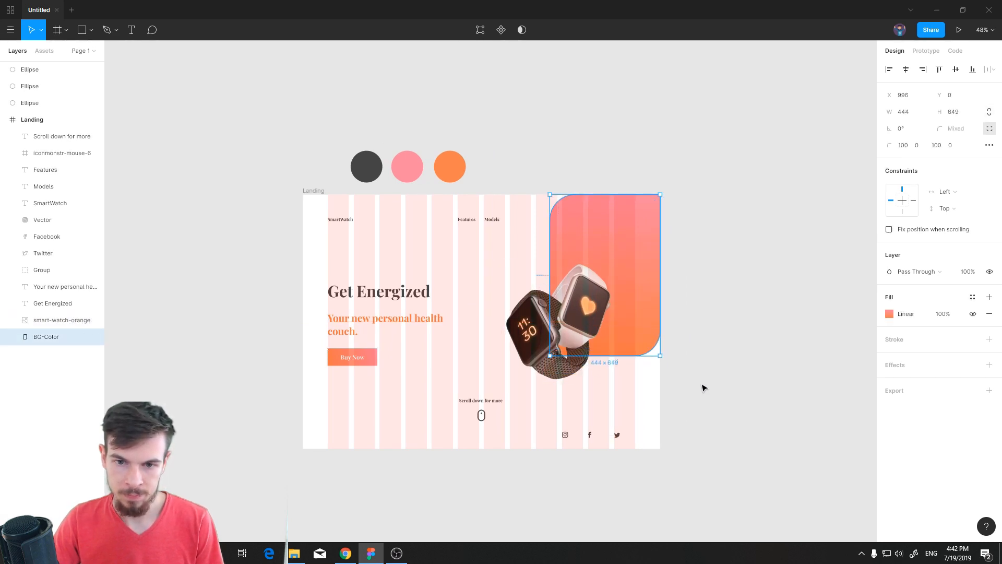
click(702, 391)
click(618, 350)
drag(617, 356, 616, 344)
click(736, 391)
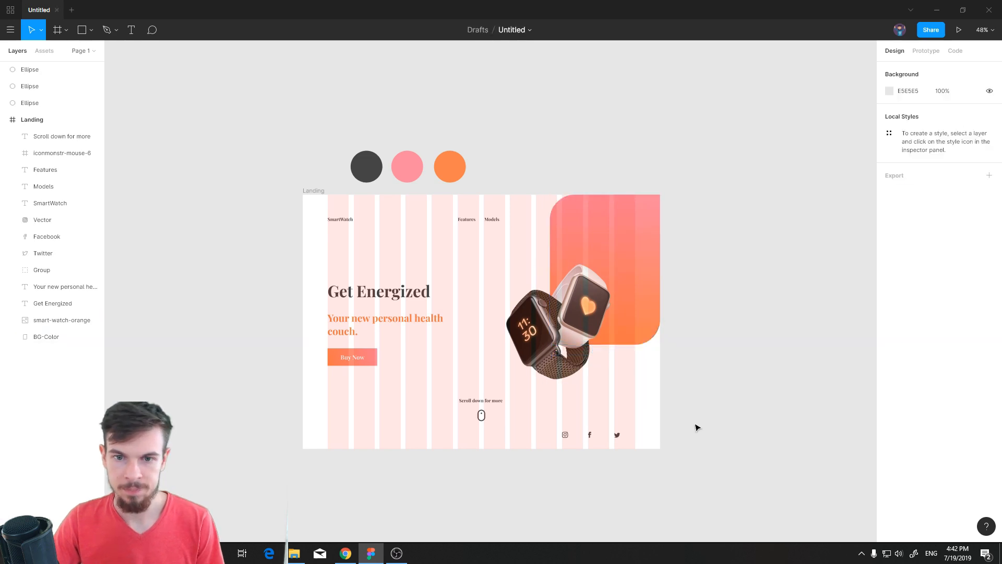
Hide the 12-column layout grid of the Landing frame.
click(22, 118)
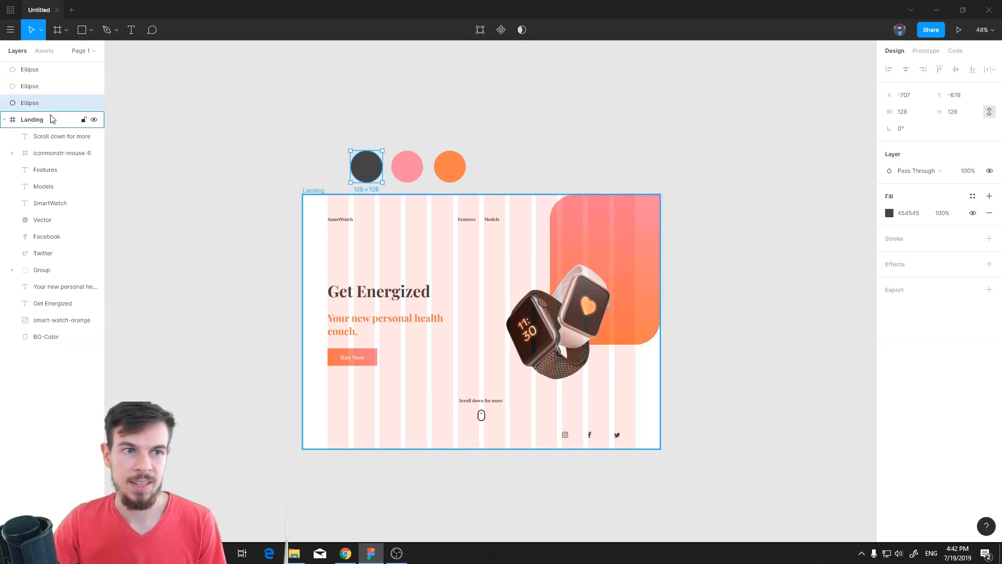
click(973, 204)
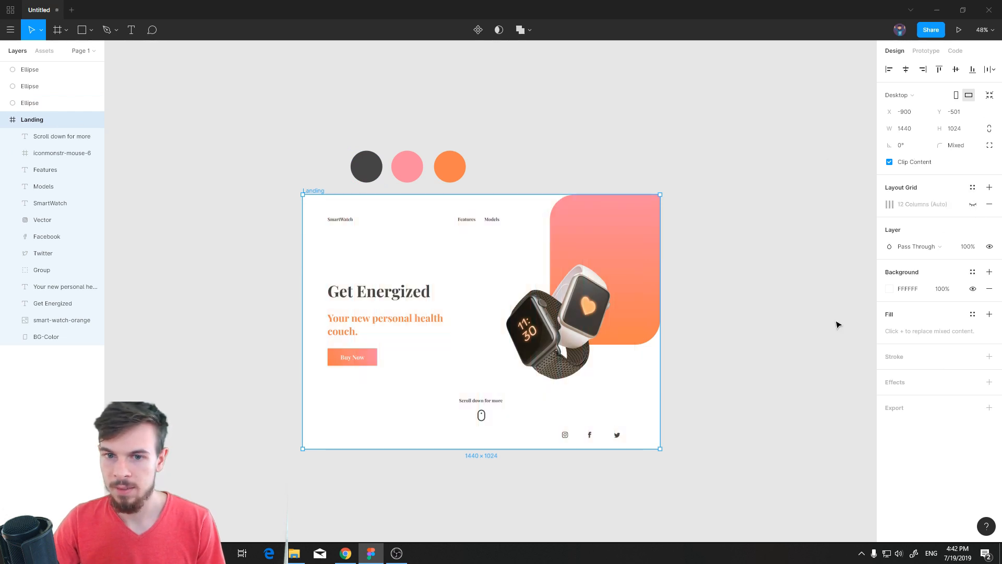
click(755, 408)
Select the Landing frame and open its background colour for editing.
scroll(512, 400, up, 1)
scroll(512, 400, up, 1)
scroll(360, 403, left, 2)
scroll(454, 398, up, 1)
scroll(564, 389, right, 2)
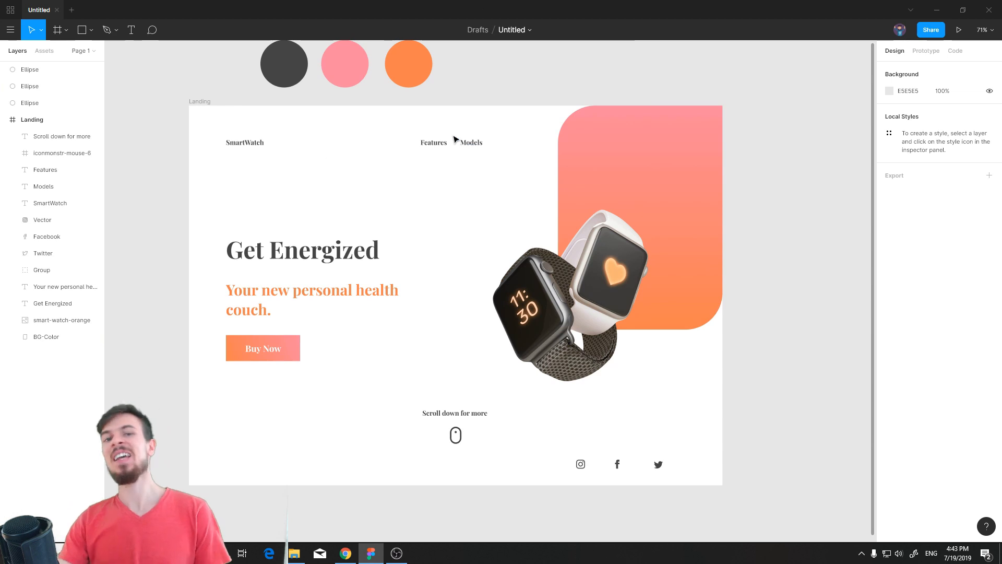
click(203, 102)
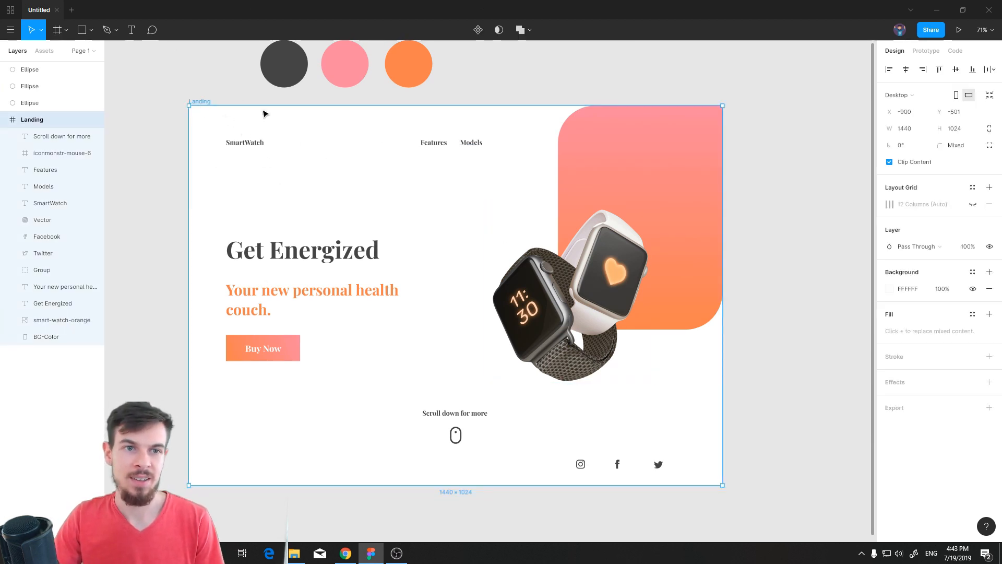
click(889, 289)
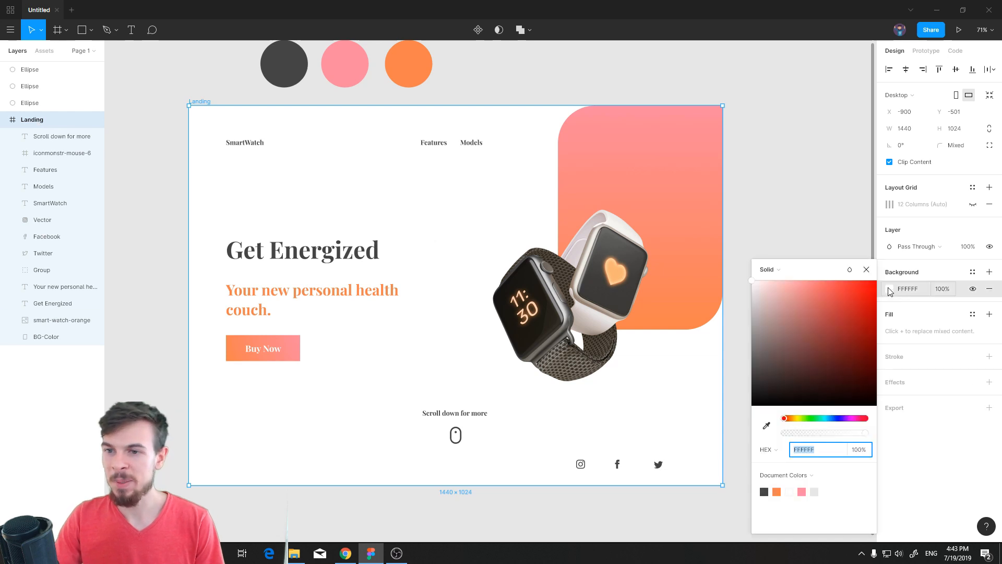
Try out different tints and greys as the frame's solid background, ending back on white FFFFFF.
drag(781, 313, 825, 320)
drag(789, 418, 821, 408)
click(803, 299)
drag(803, 299, 807, 288)
mouse_move(828, 421)
mouse_down()
mouse_move(784, 418)
mouse_move(813, 418)
mouse_up()
drag(793, 340, 728, 291)
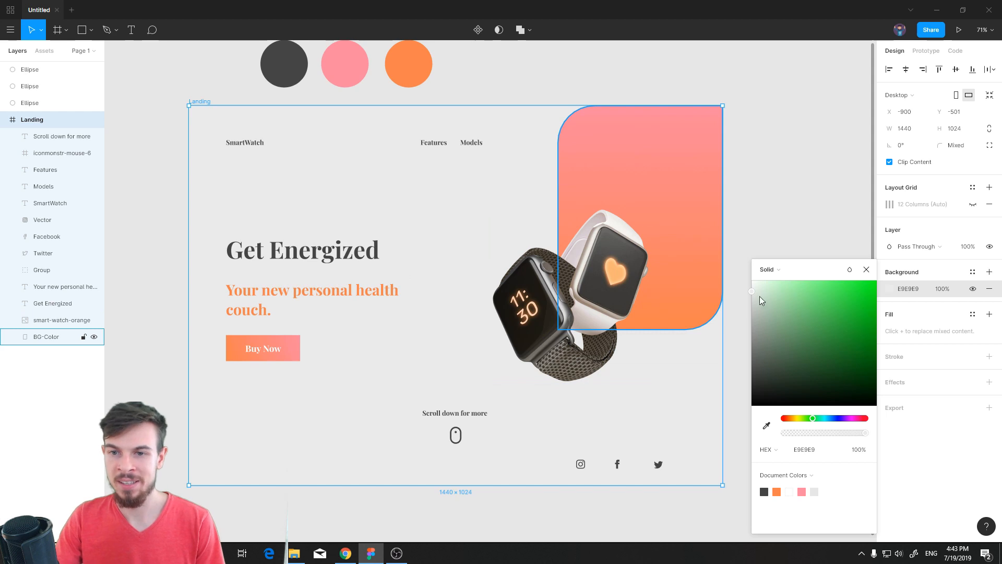
drag(752, 292, 750, 269)
Change the Landing frame's background fill type to a Radial gradient.
click(791, 270)
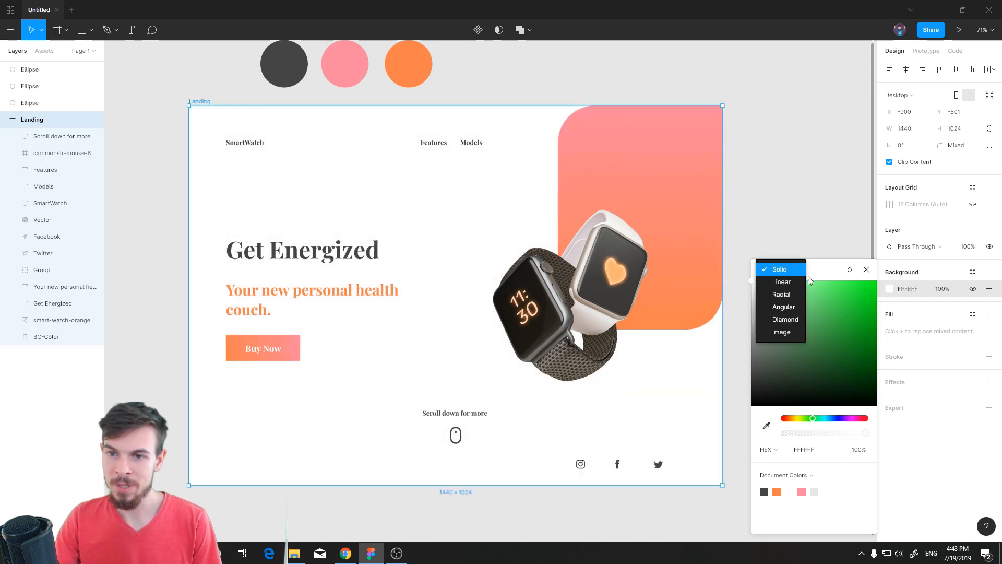
click(790, 295)
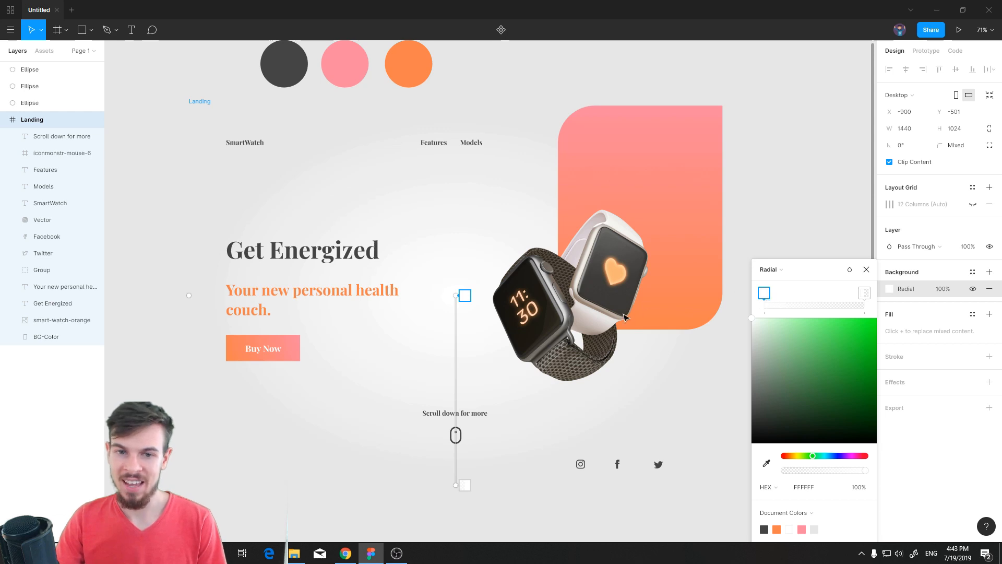
scroll(486, 317, down, 2)
drag(351, 358, 417, 362)
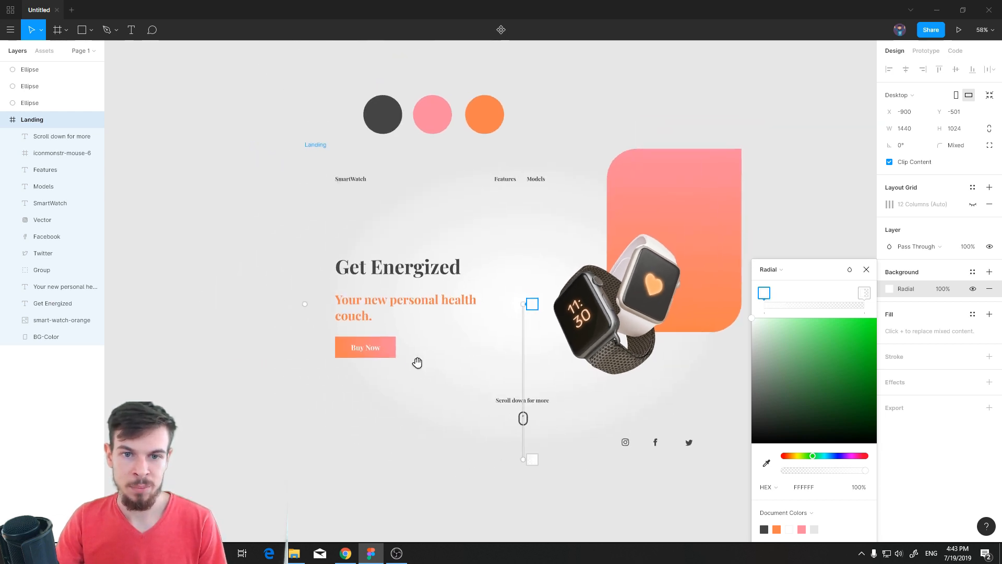
key(shift+0)
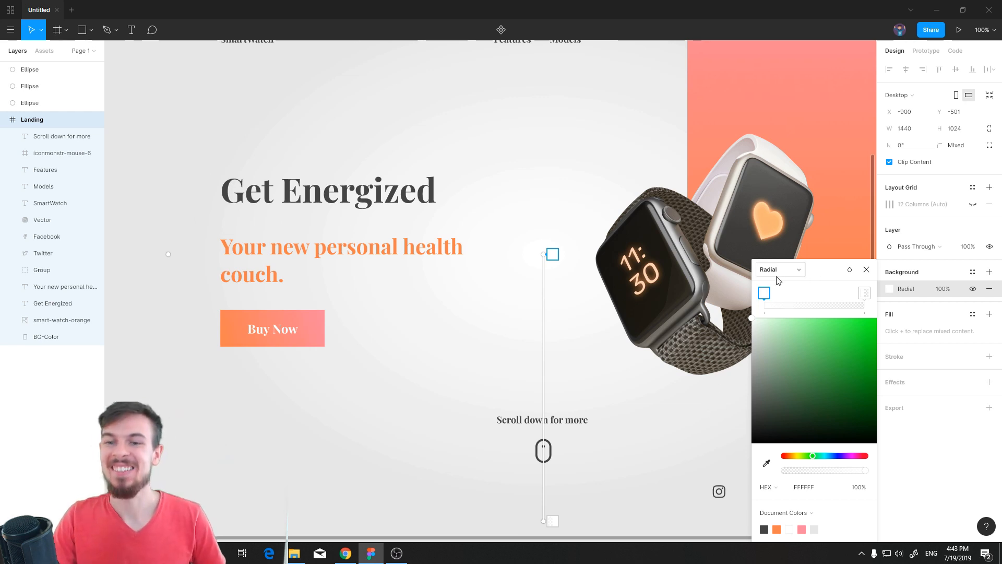
click(794, 272)
click(792, 272)
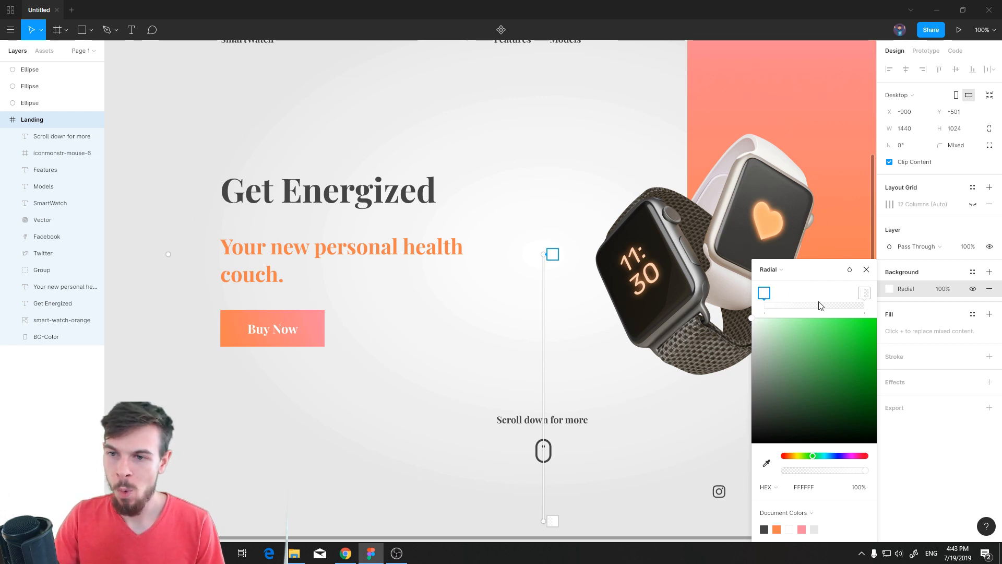
Make the radial gradient's outer stop fully opaque and set its colour to light grey D1D1D1.
click(866, 294)
drag(783, 478, 868, 472)
drag(753, 325, 738, 350)
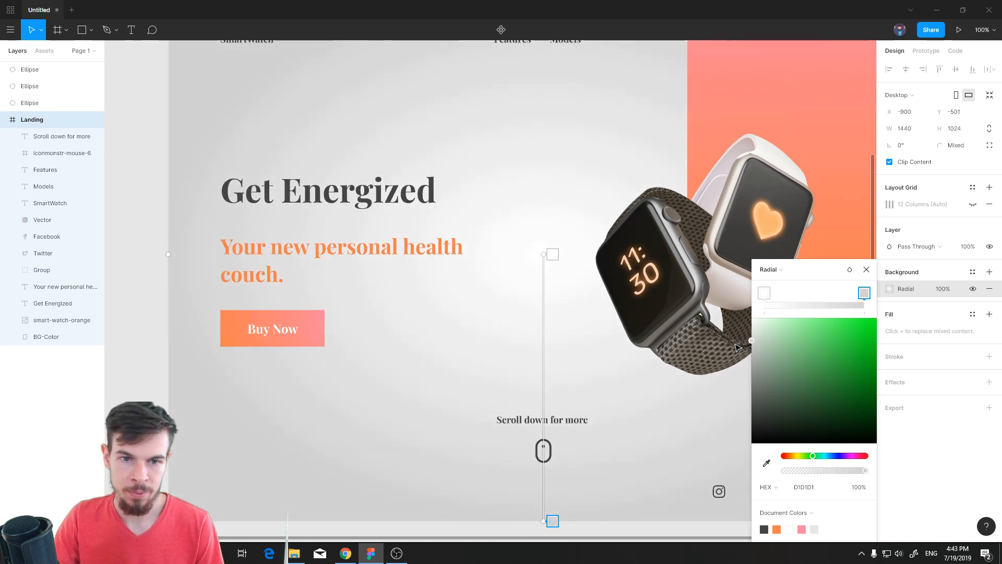
scroll(546, 409, down, 3)
scroll(551, 402, up, 3)
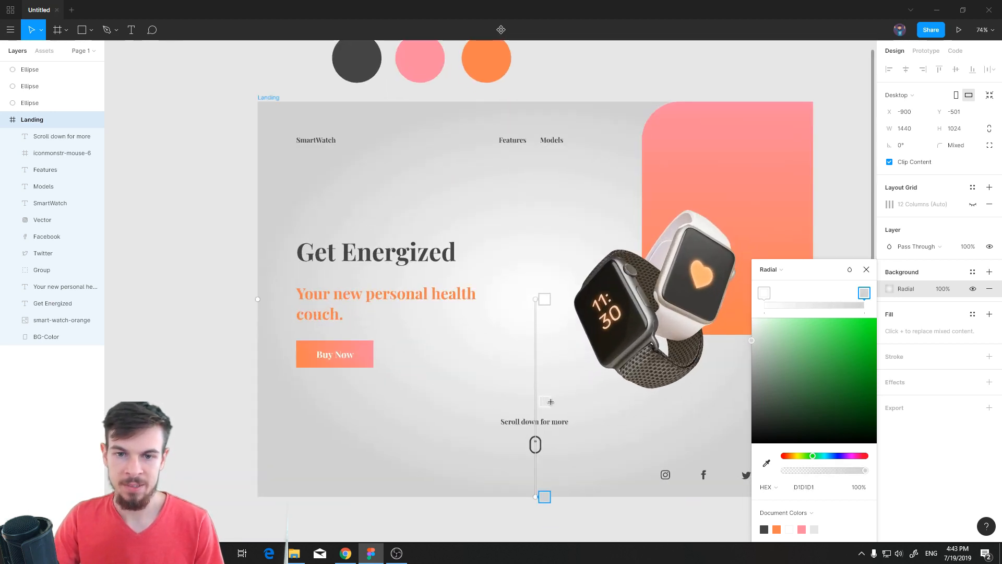
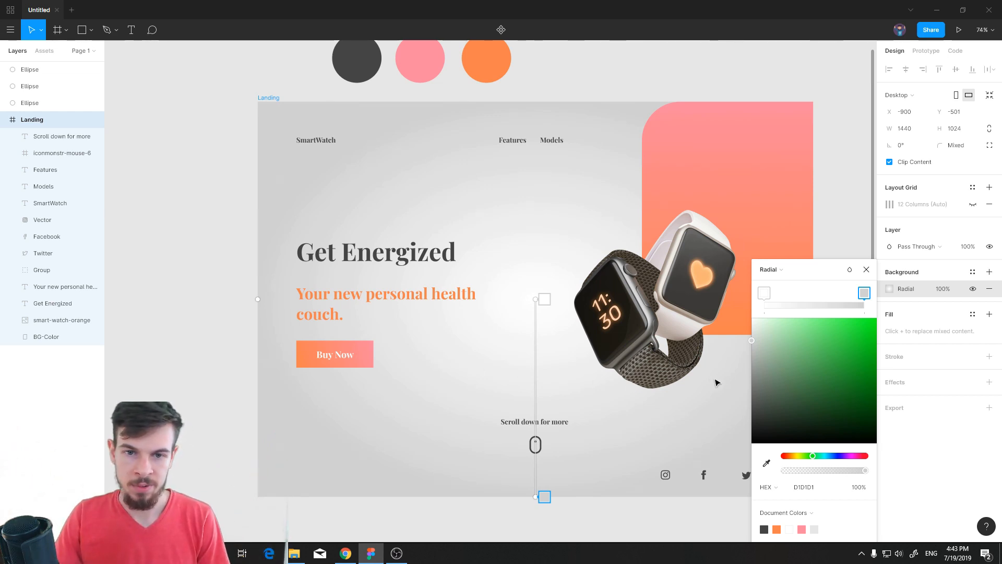
Darken the gradient's outer stop to 9A9A9A and check the text contrast against it.
scroll(529, 361, down, 2)
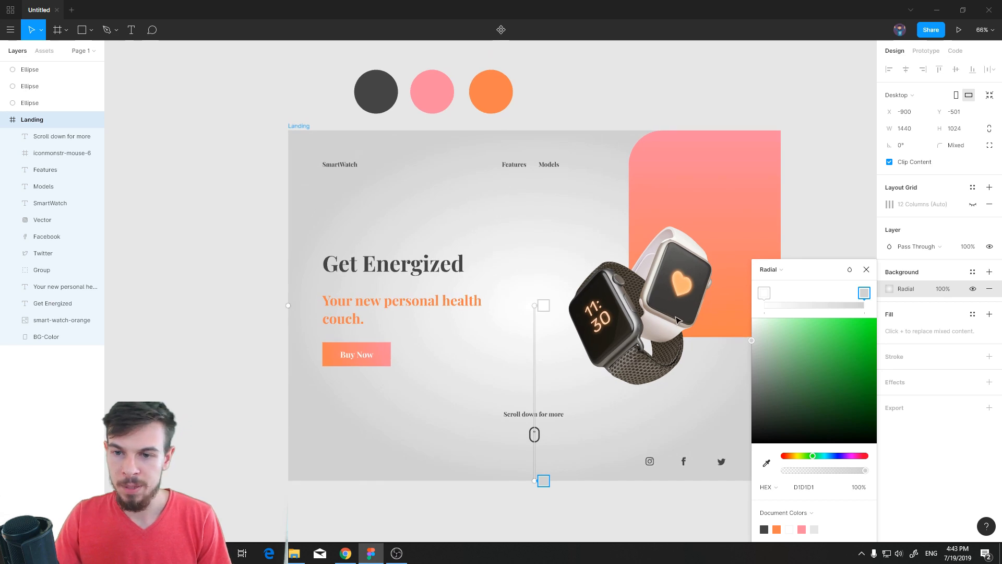
scroll(677, 320, up, 2)
drag(756, 340, 751, 369)
scroll(267, 417, up, 4)
scroll(262, 374, up, 3)
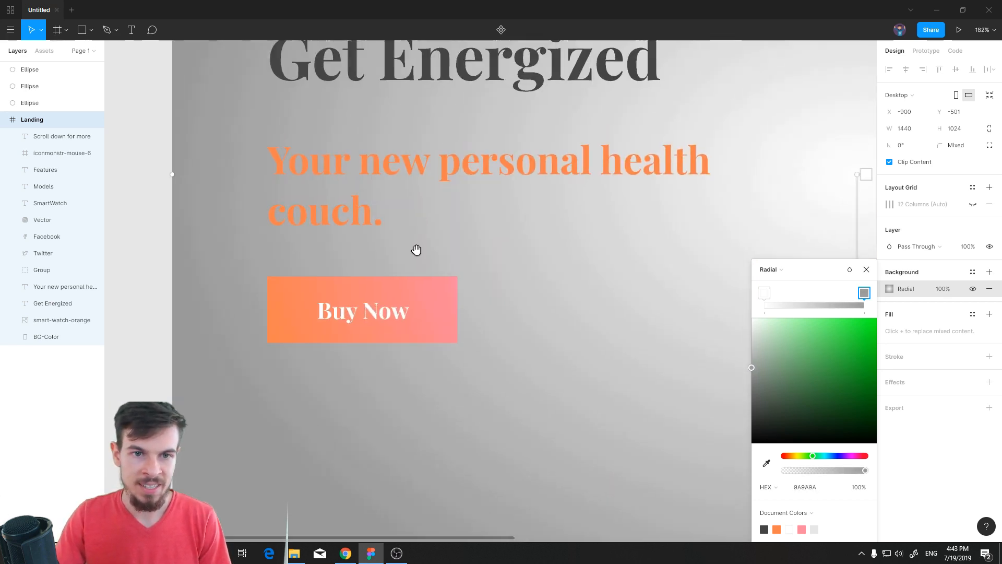
scroll(385, 272, up, 3)
scroll(459, 385, down, 6)
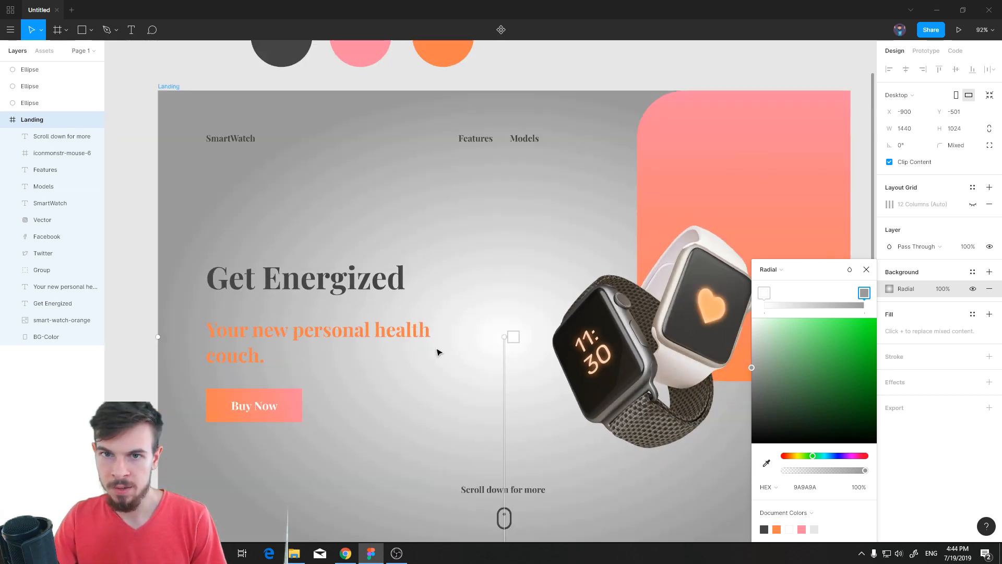
Lighten the gradient's outer stop to E4E4E4.
scroll(437, 352, down, 2)
scroll(438, 353, right, 2)
drag(752, 368, 882, 363)
drag(934, 408, 727, 335)
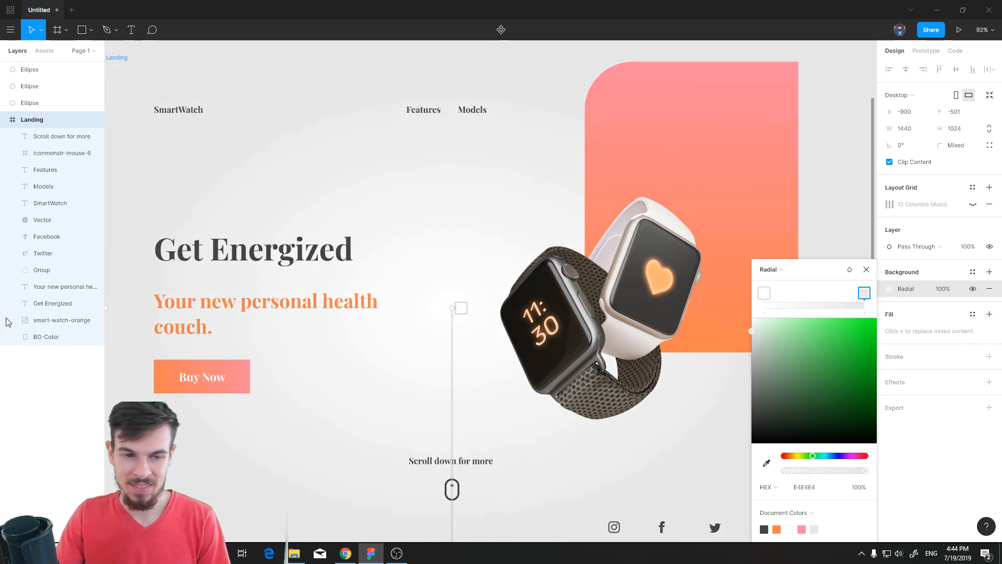
Try an almost white F8F8F8 for the gradient's outer stop.
scroll(196, 313, up, 3)
drag(276, 329, 427, 371)
drag(761, 356, 736, 329)
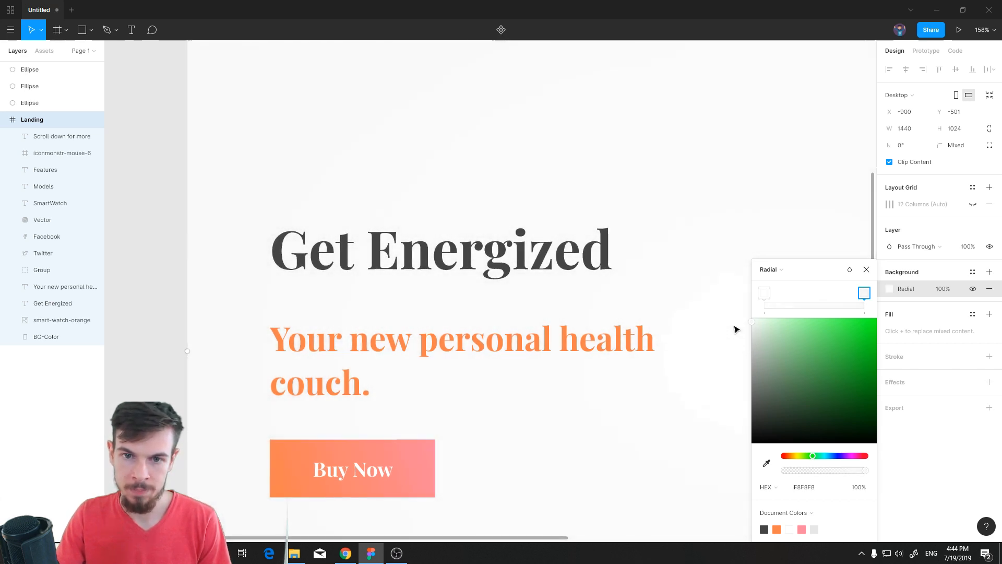
Set the gradient's outer stop to grey CECECE and close the colour picker.
drag(754, 341, 748, 350)
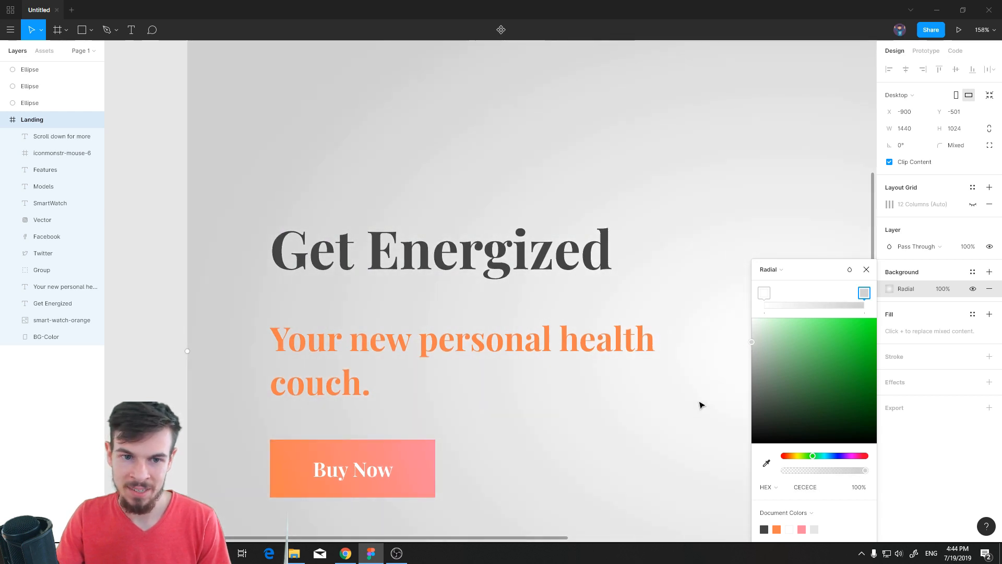
click(866, 270)
scroll(763, 342, down, 5)
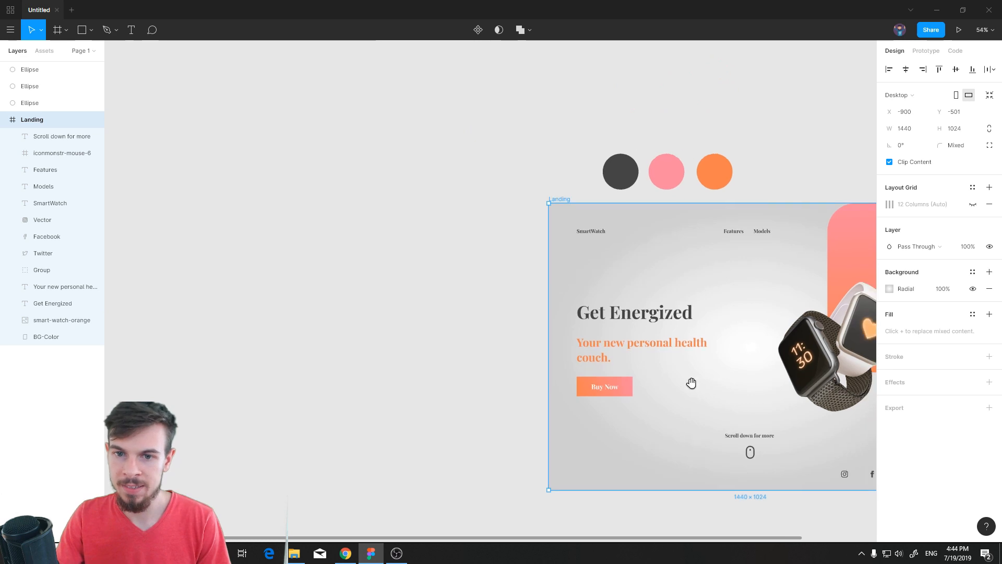
scroll(537, 416, up, 1)
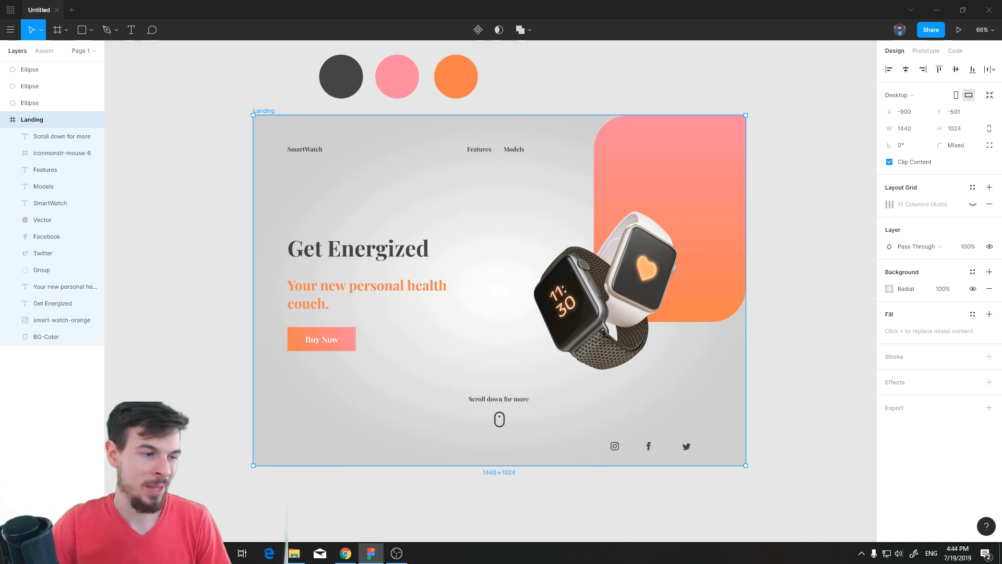
key(alt+Tab)
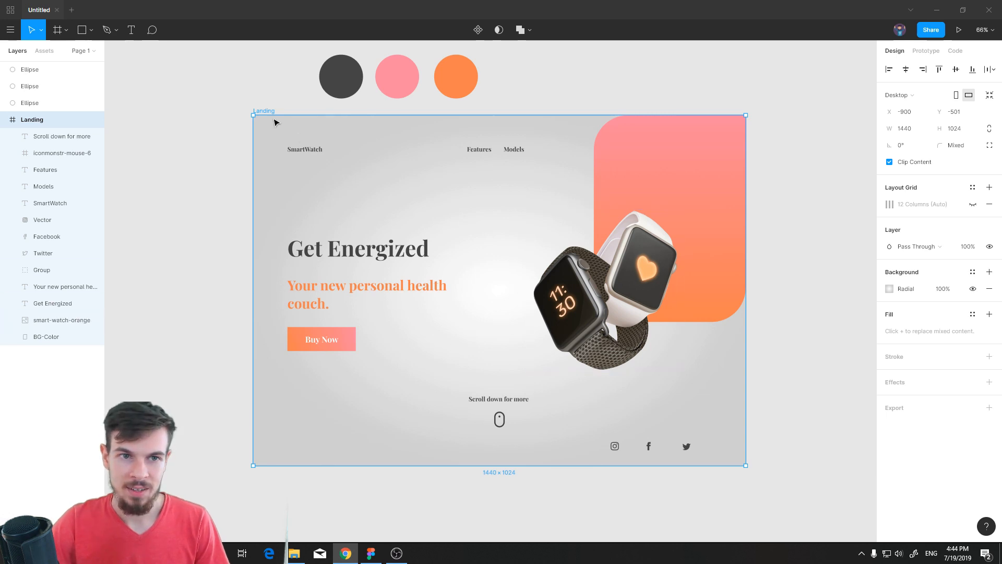
Duplicate the Landing frame beside the original and collapse the copy's layers.
scroll(485, 380, down, 4)
key(Escape)
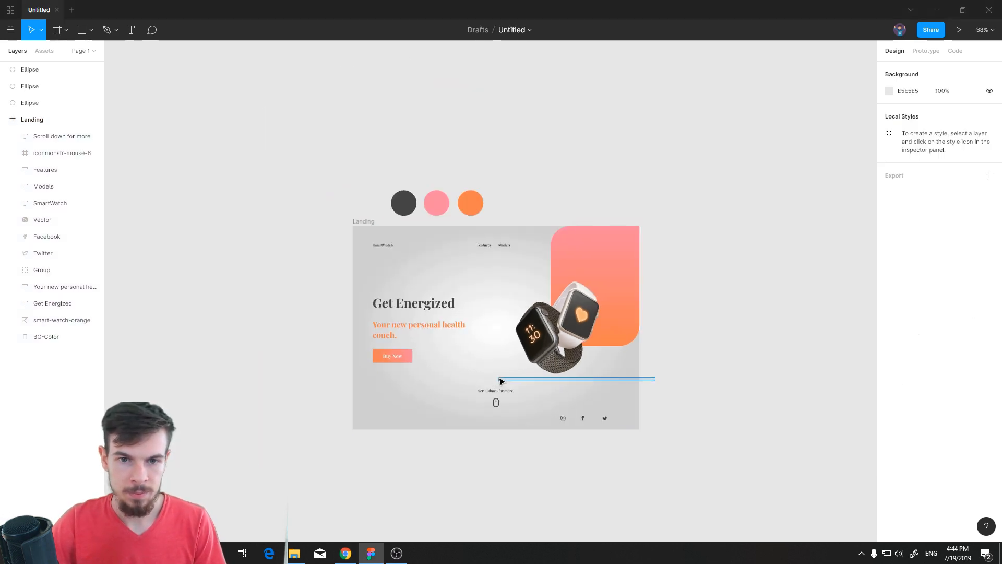
click(370, 222)
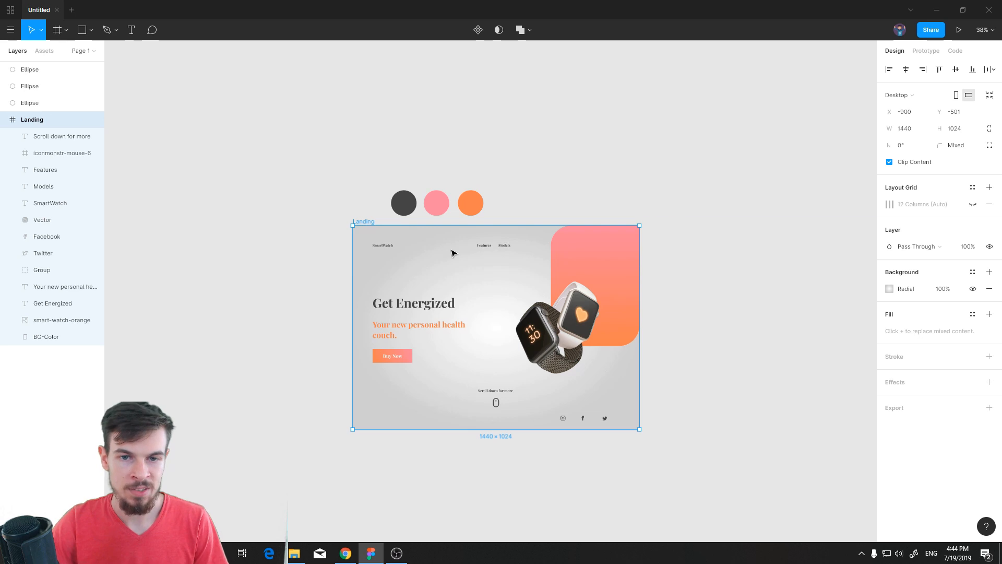
key(ctrl+c)
key(ctrl+v)
click(6, 120)
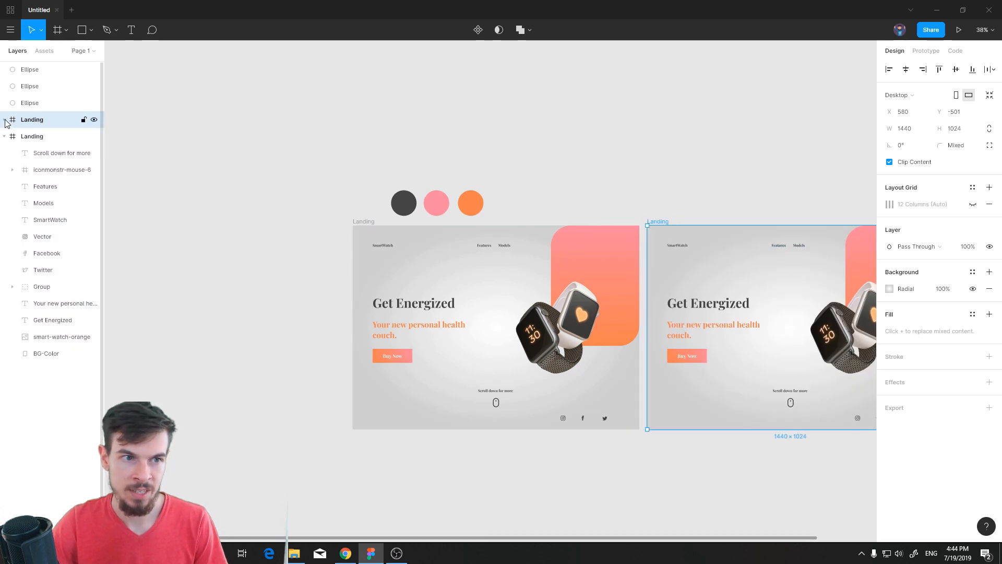
key(ctrl+r)
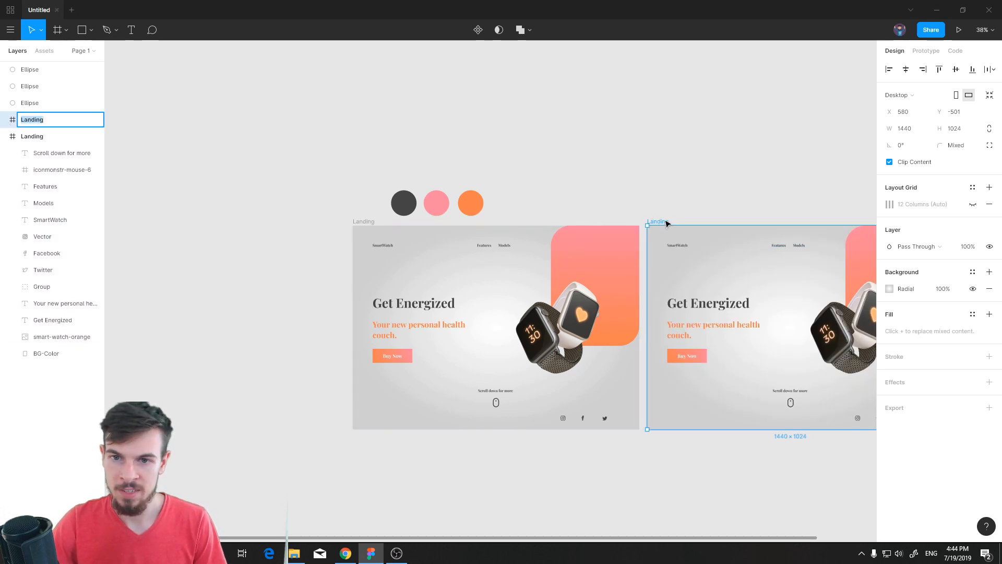
scroll(659, 225, up, 6)
key(BackSpace)
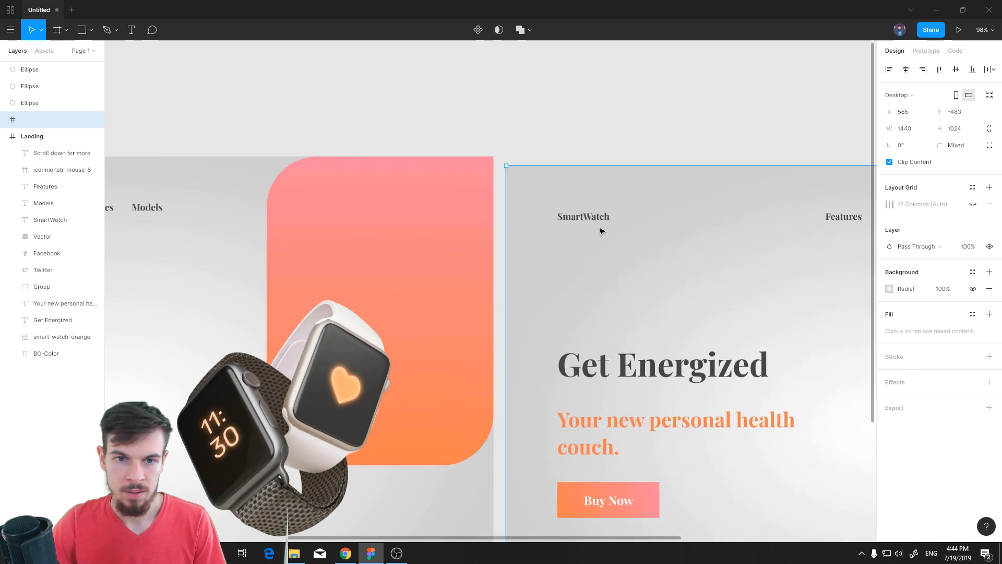
key(Escape)
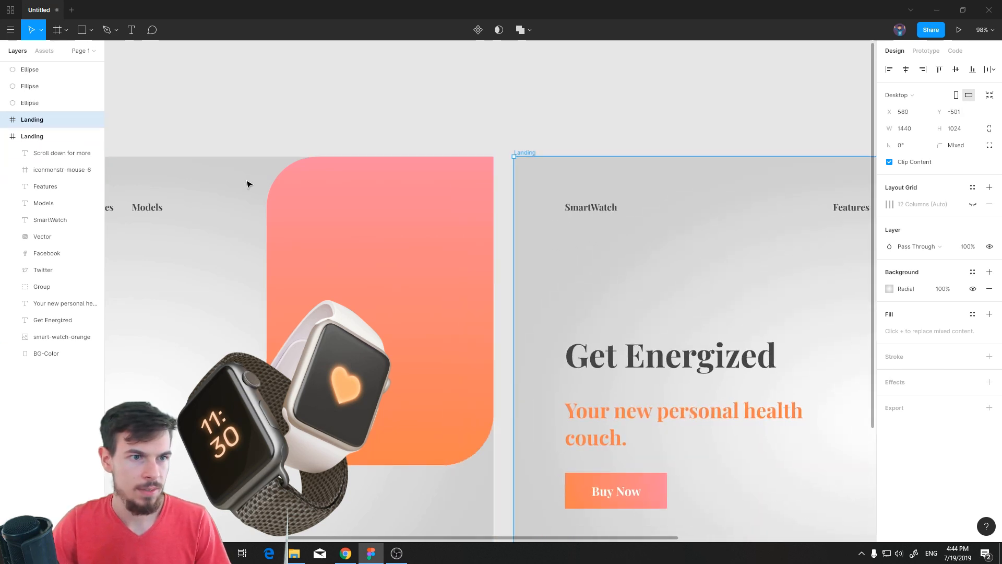
Rename the duplicated Landing frame as Features.
double_click(31, 120)
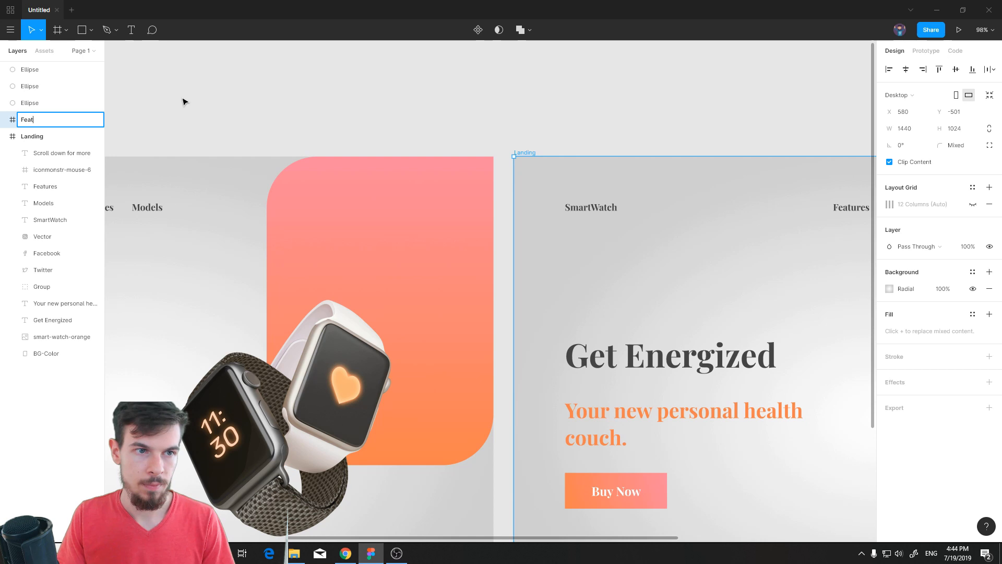
text(Features)
key(Return)
key(shift+1)
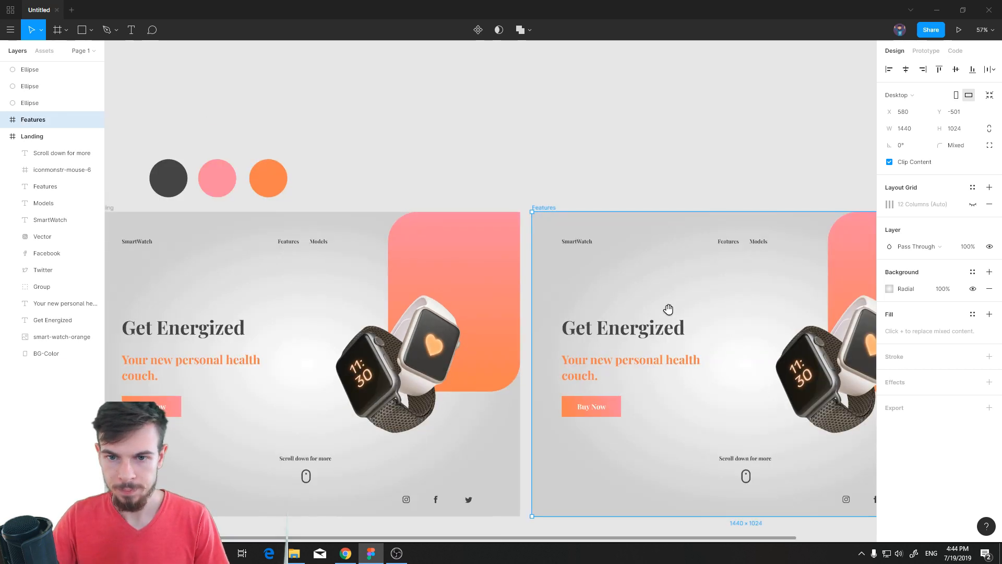
Delete the smartwatch image and the pink-orange background shape from the Features frame.
key(shift+2)
click(559, 311)
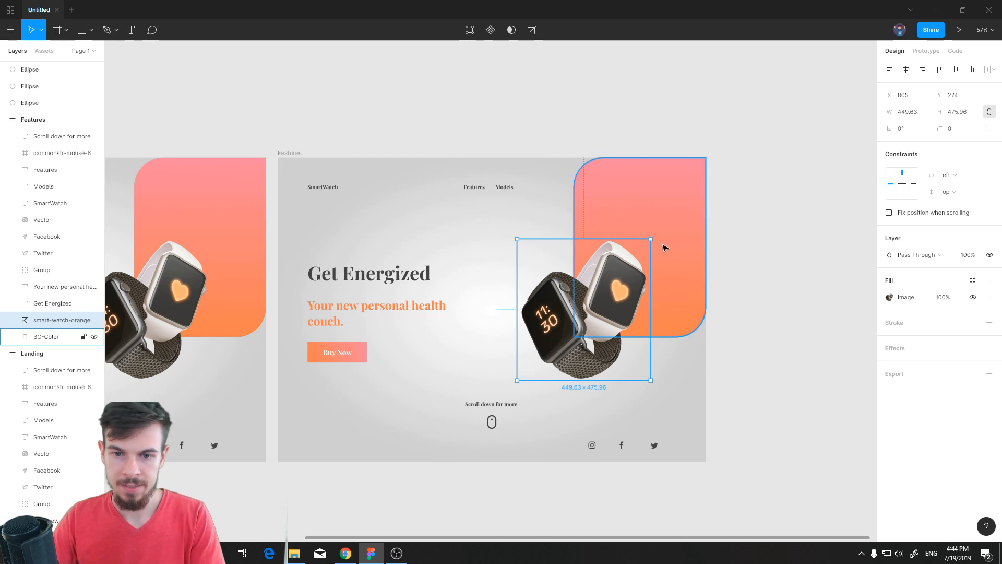
key(Delete)
click(666, 264)
key(Delete)
click(621, 446)
key(Delete)
drag(643, 377, 497, 437)
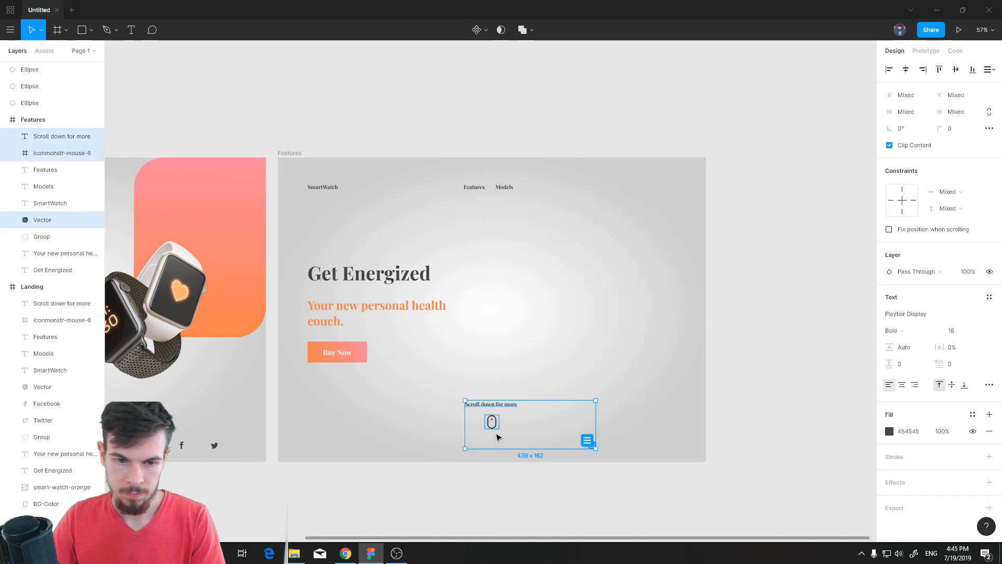
key(Escape)
key(ctrl+z)
key(ctrl+z)
Delete the scroll prompt with its mouse icon, the headline, the subheading and the Buy Now button from the Features frame.
drag(553, 387, 460, 433)
key(Delete)
drag(459, 250, 311, 381)
key(Delete)
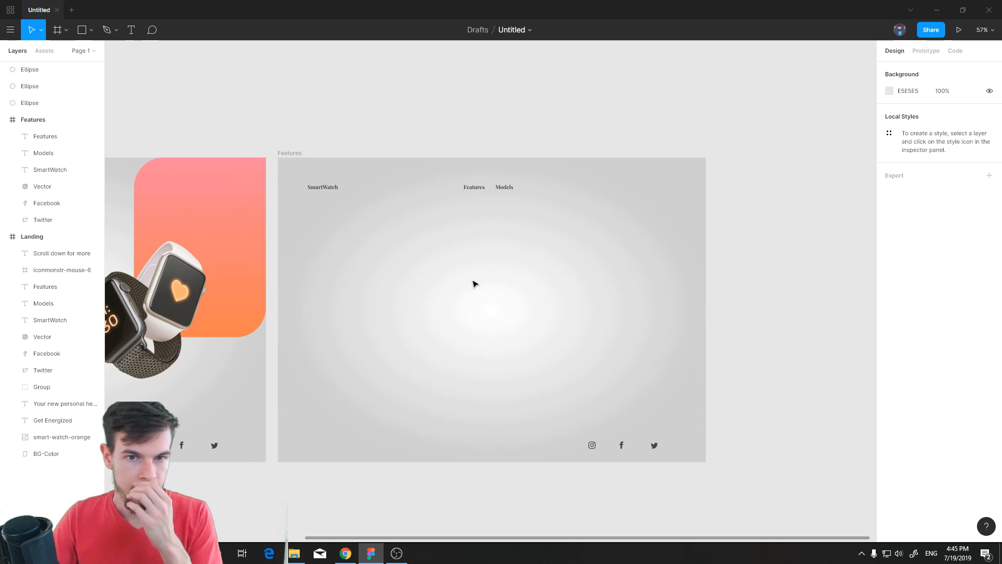
Change the Features frame's background from a radial gradient to solid white FFFFFF.
click(290, 153)
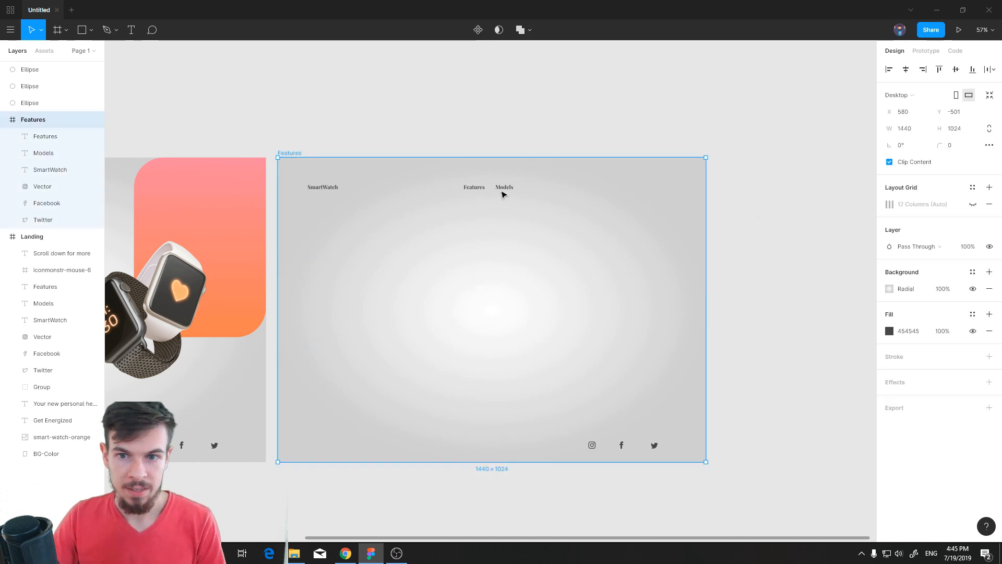
click(989, 290)
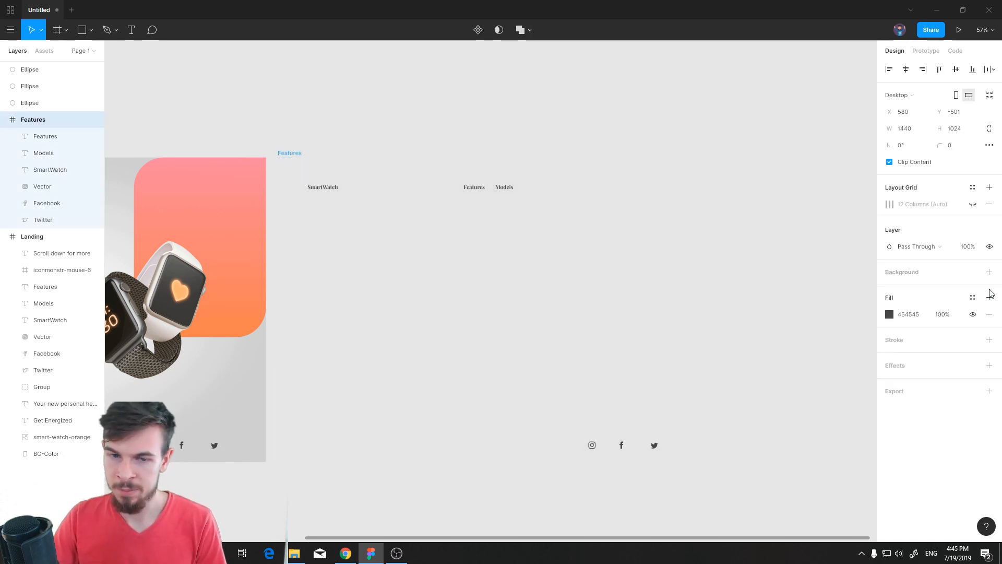
key(ctrl+z)
click(890, 288)
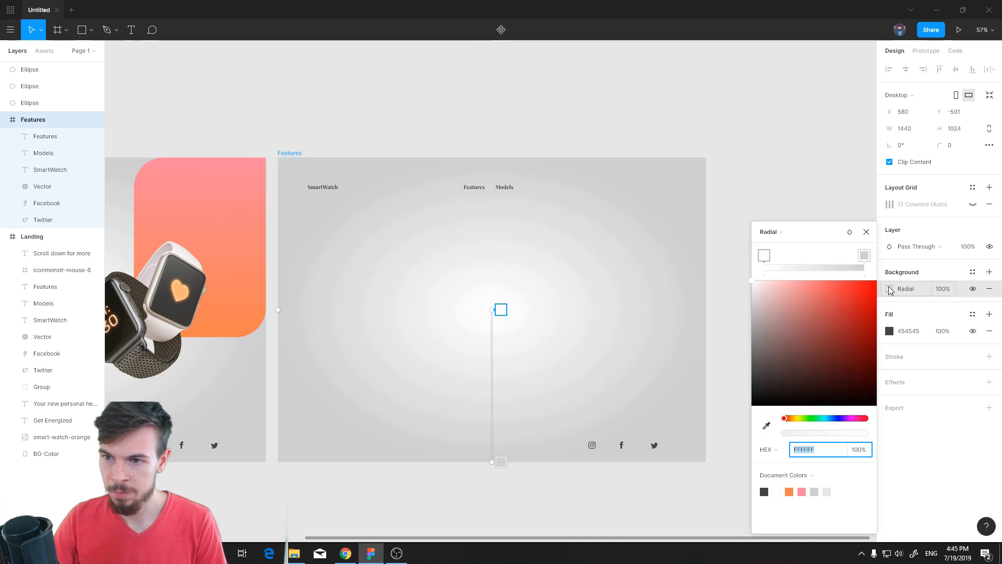
click(771, 233)
click(792, 208)
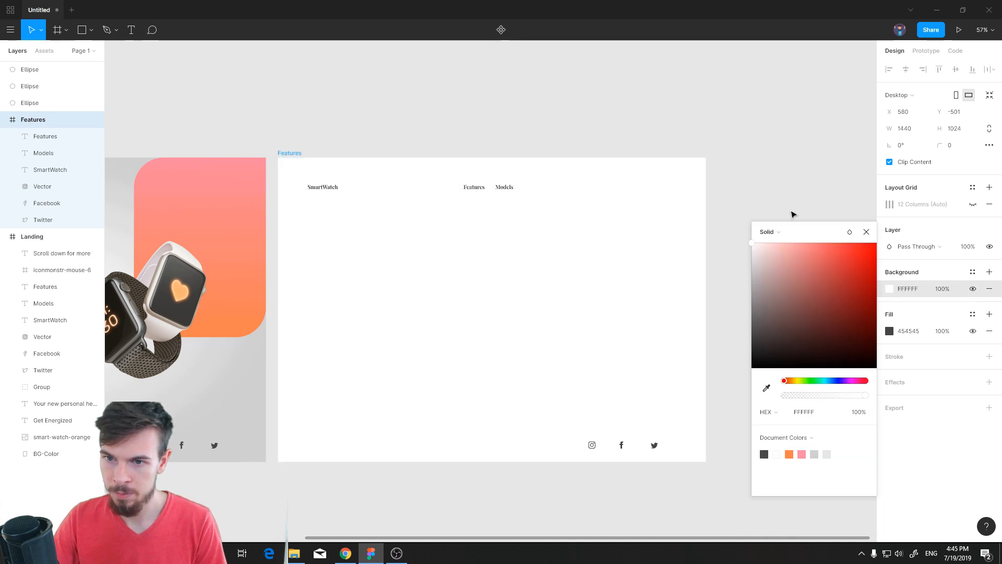
click(867, 231)
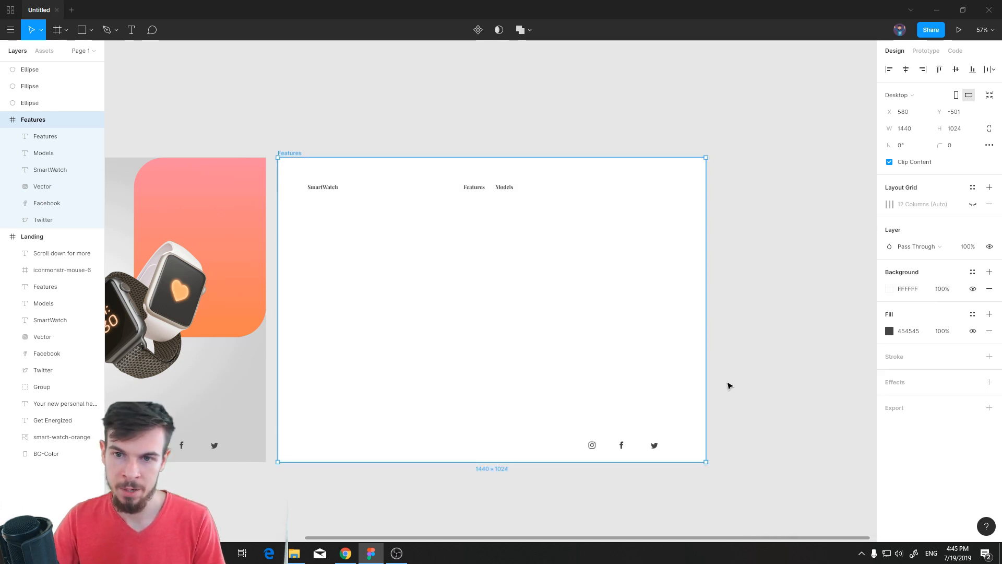
Add a text box about 607 by 107 below the Features frame's navigation, reading "Discover the future".
click(720, 389)
scroll(540, 405, up, 5)
scroll(504, 249, down, 2)
scroll(510, 297, up, 2)
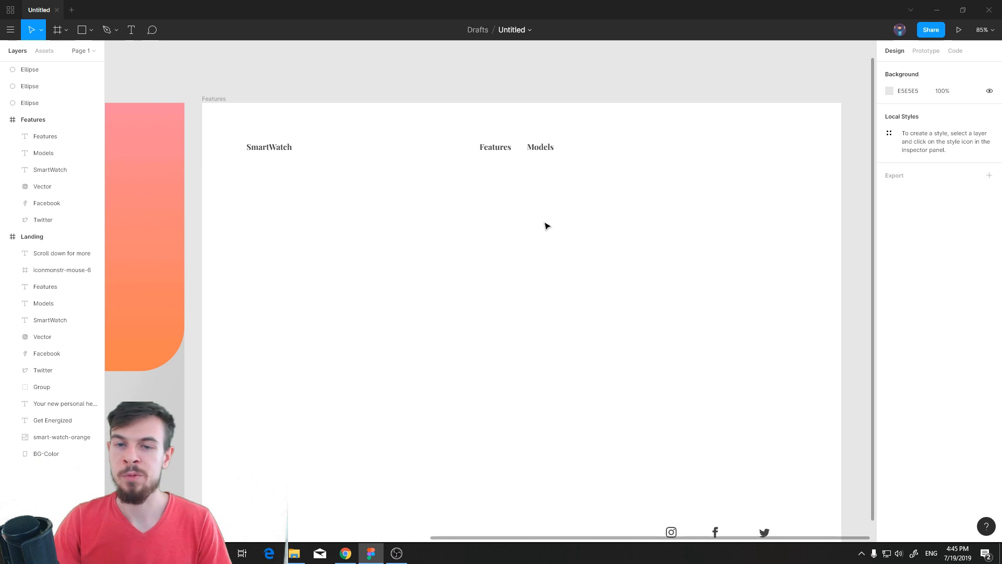
click(136, 35)
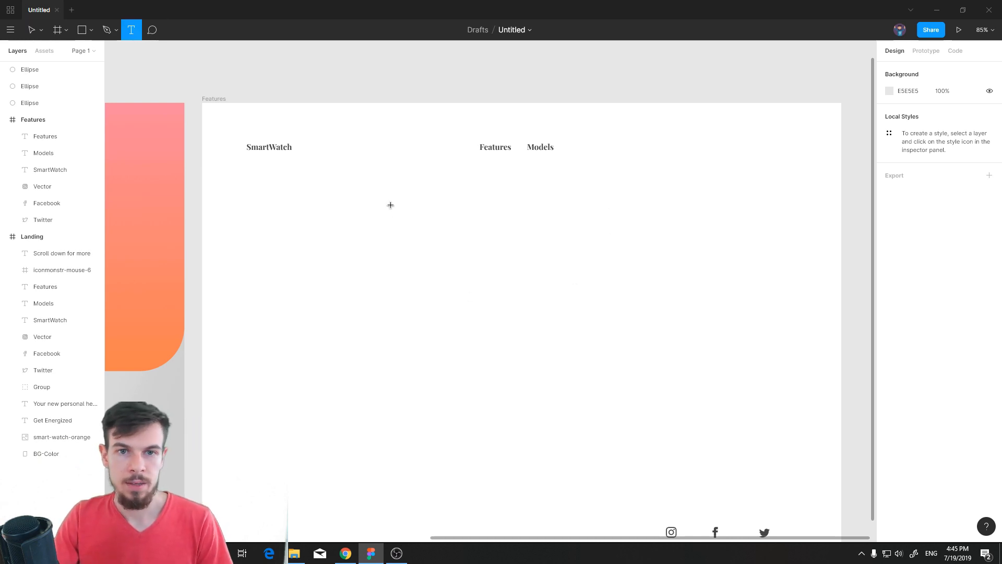
drag(390, 192, 660, 243)
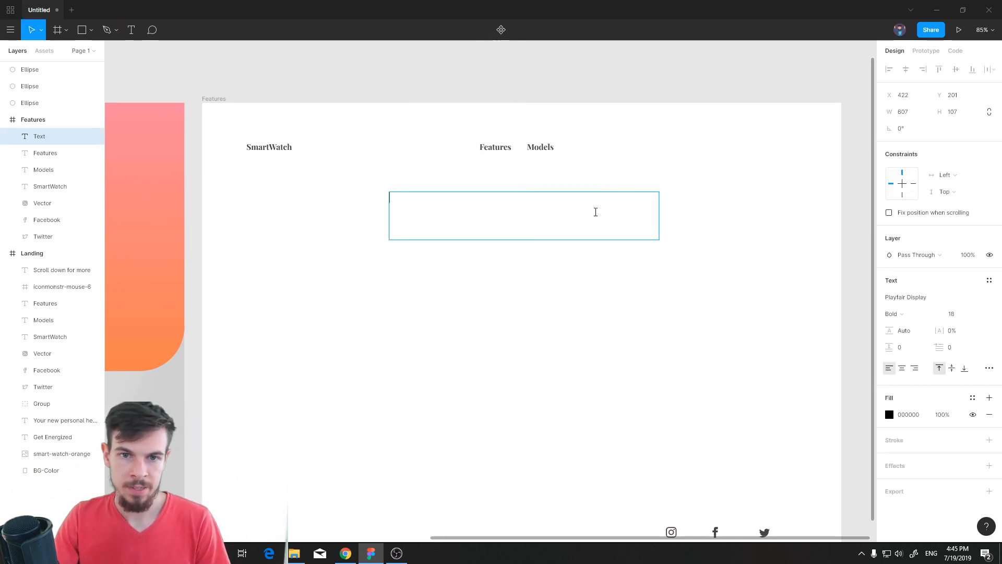
text(Disc)
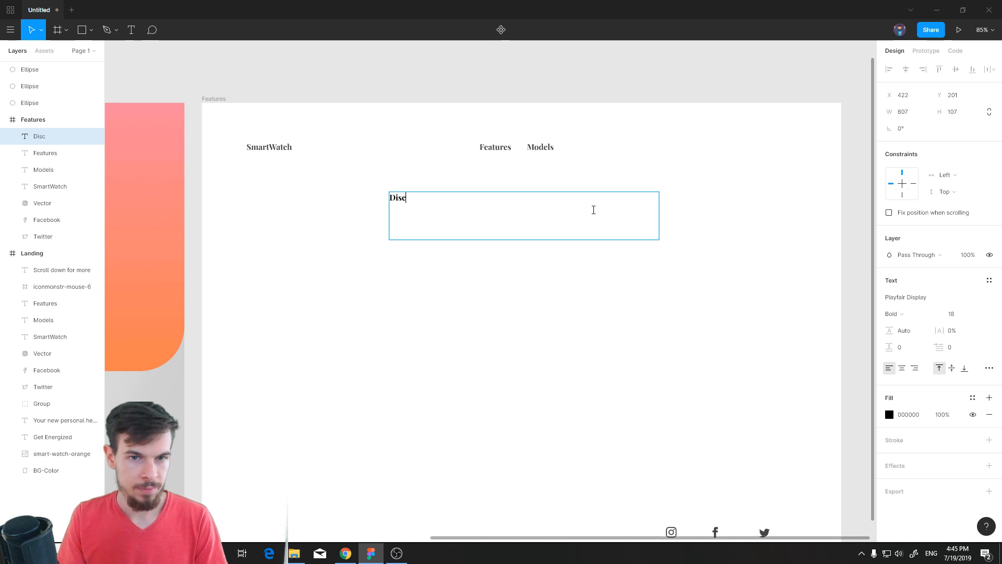
text(over the future)
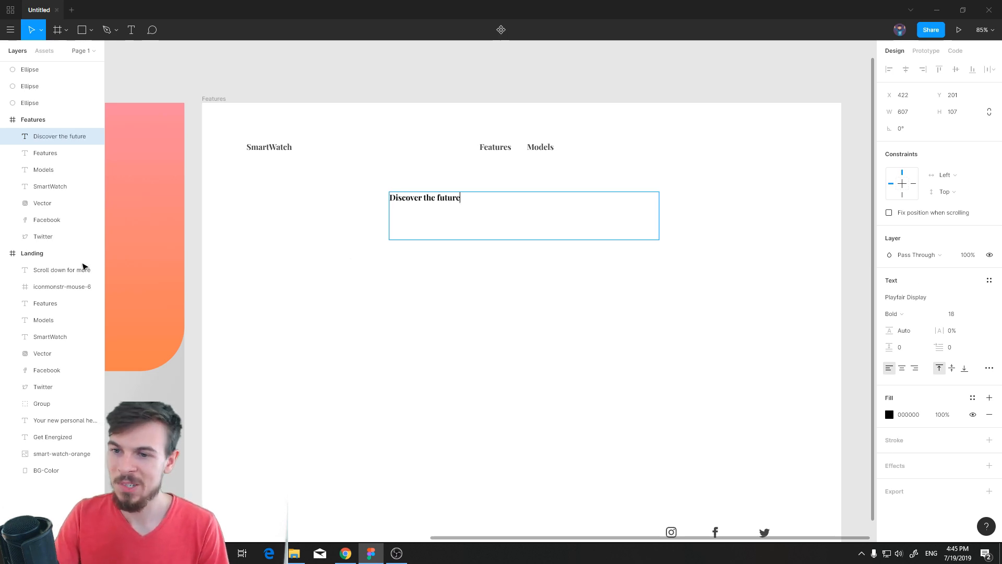
Set the "Discover the future" heading's font size to 40.
key(alt+Tab)
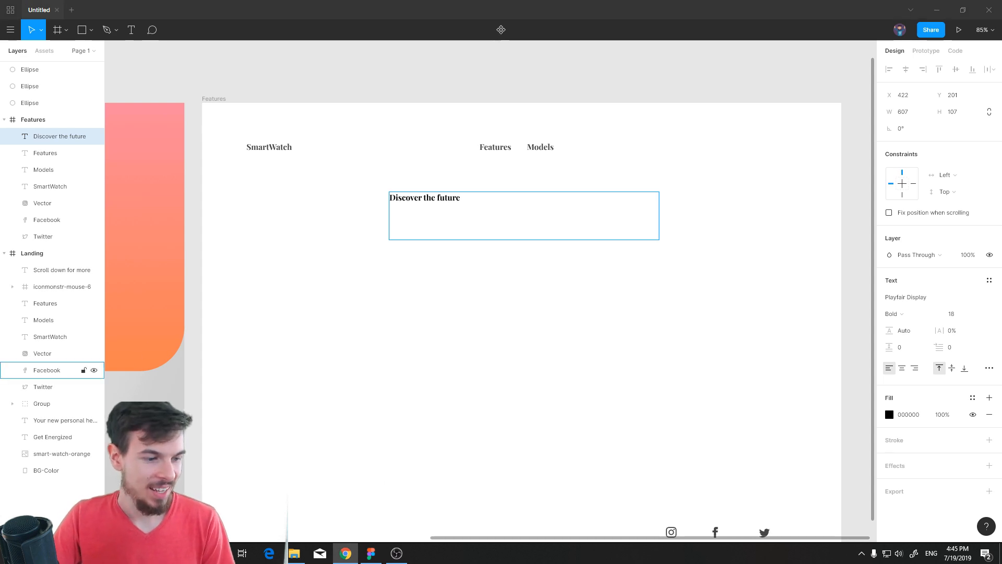
key(alt+Tab)
key(ctrl+a)
click(972, 314)
text(40)
key(Return)
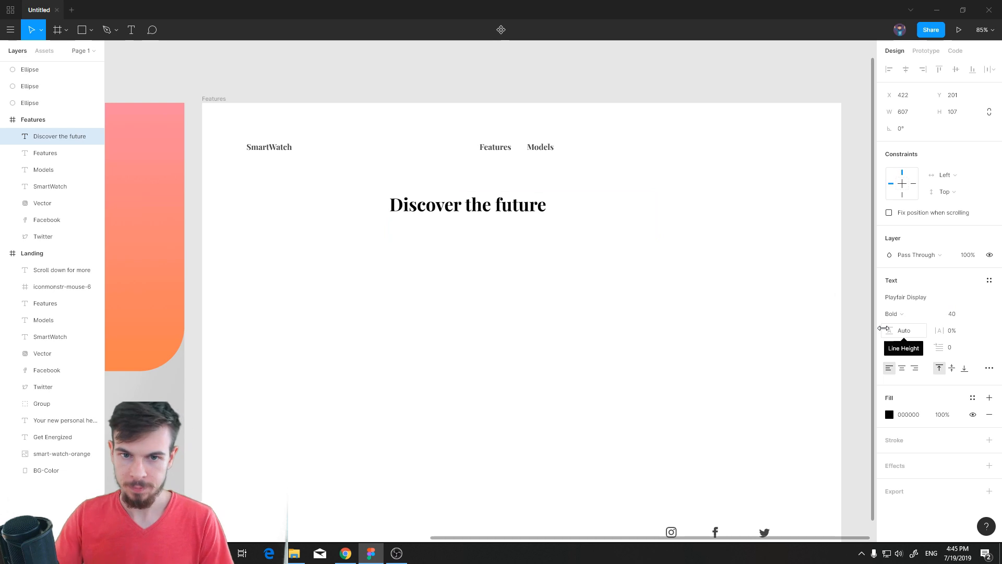
drag(548, 230, 373, 236)
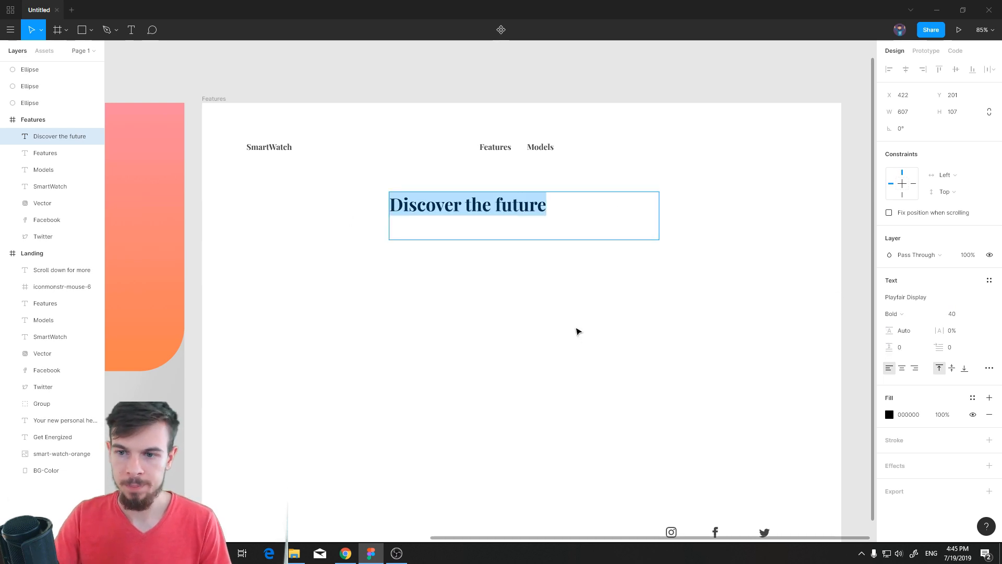
scroll(582, 337, down, 5)
key(BackSpace)
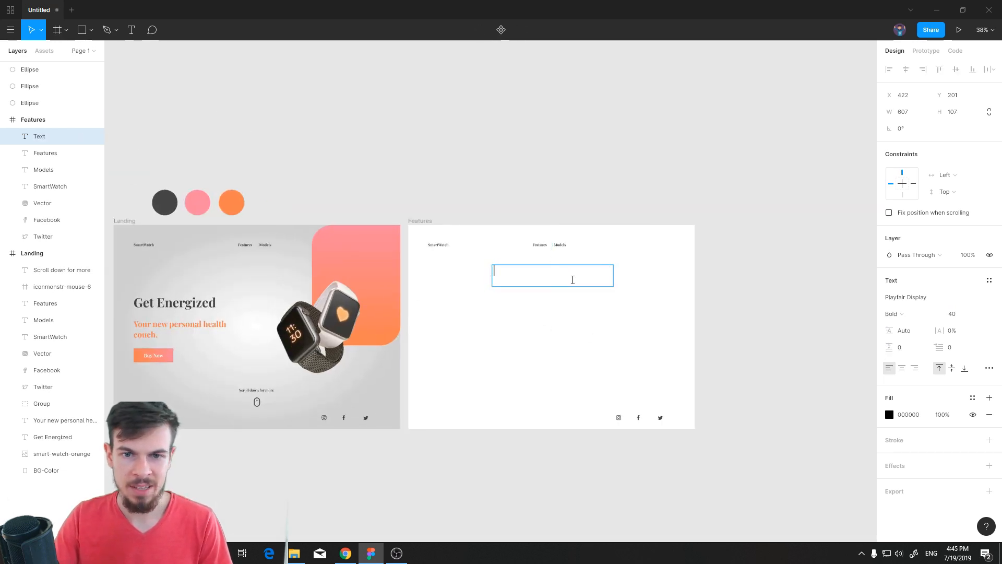
key(ctrl+z)
scroll(580, 289, up, 2)
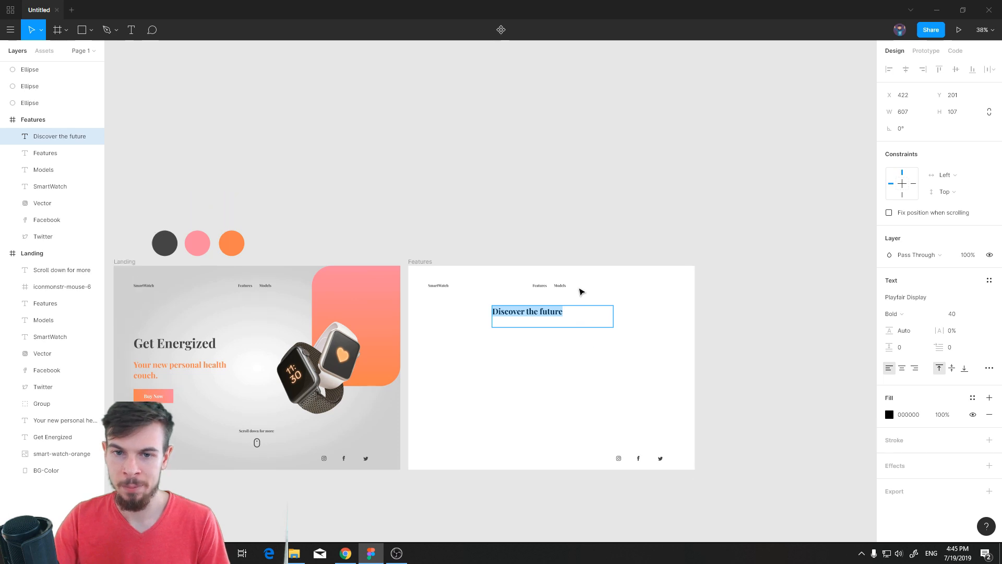
scroll(543, 284, up, 5)
scroll(479, 370, down, 5)
key(BackSpace)
key(ctrl+z)
key(Escape)
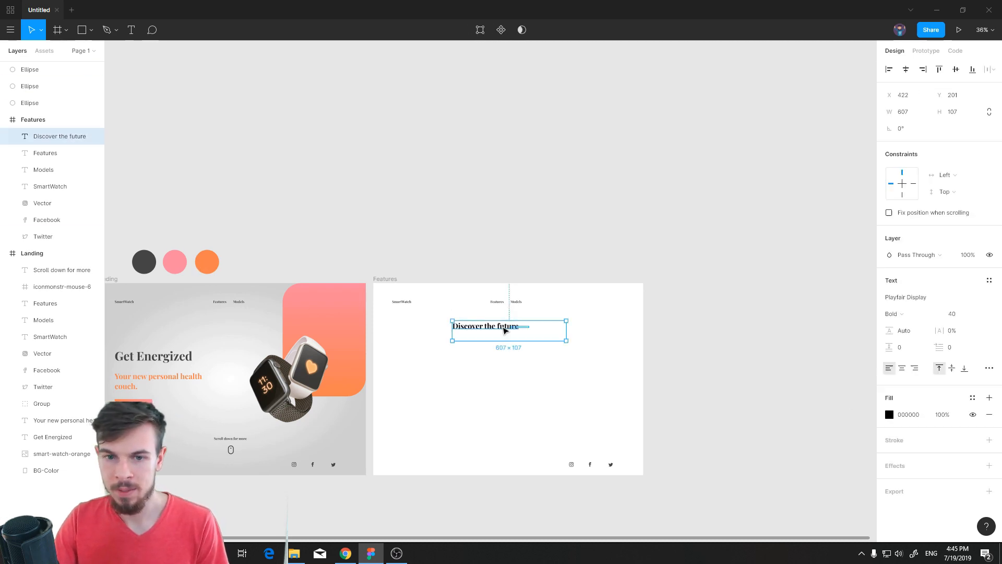
Colour the "Discover the future" heading with the orange document colour F8814E.
key(Return)
click(889, 415)
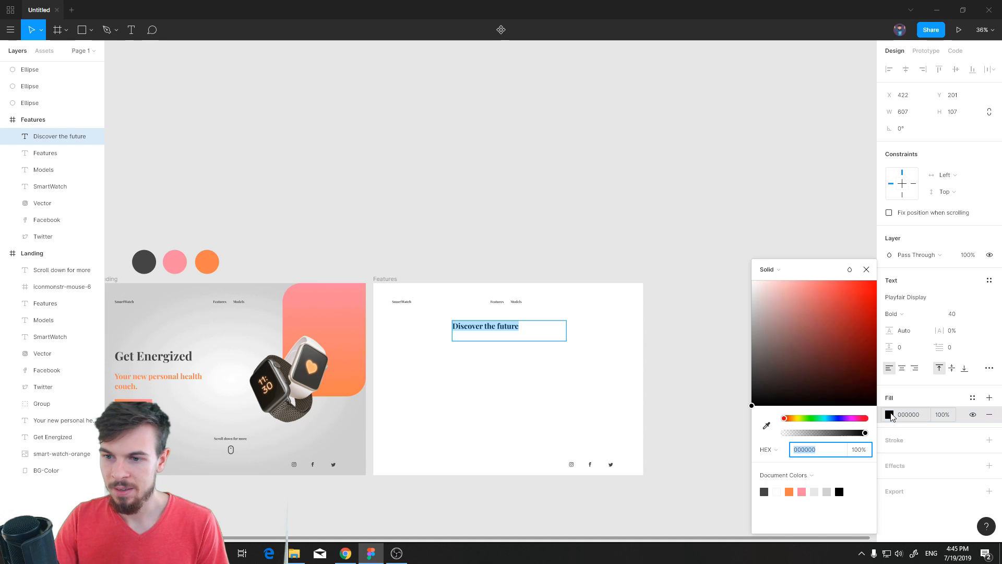
click(790, 492)
key(Escape)
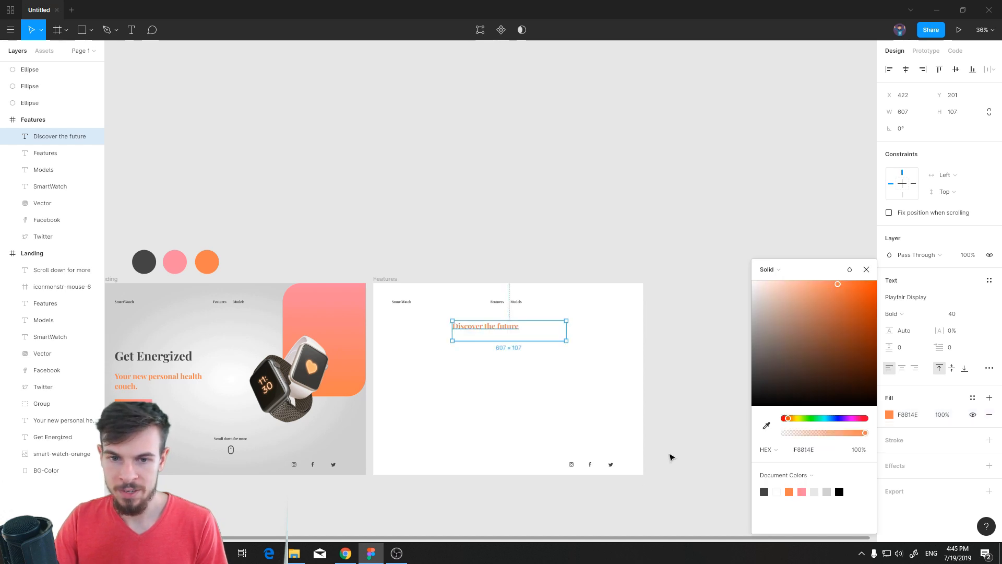
click(669, 456)
Set the "Discover the future" text box to auto-width resizing so it fits its text.
scroll(480, 400, up, 5)
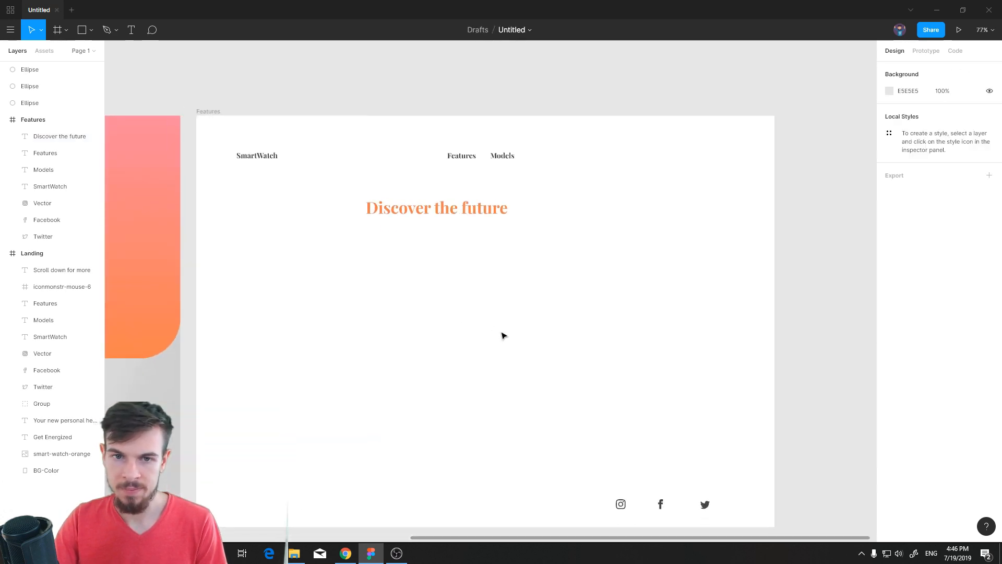
click(461, 218)
click(989, 368)
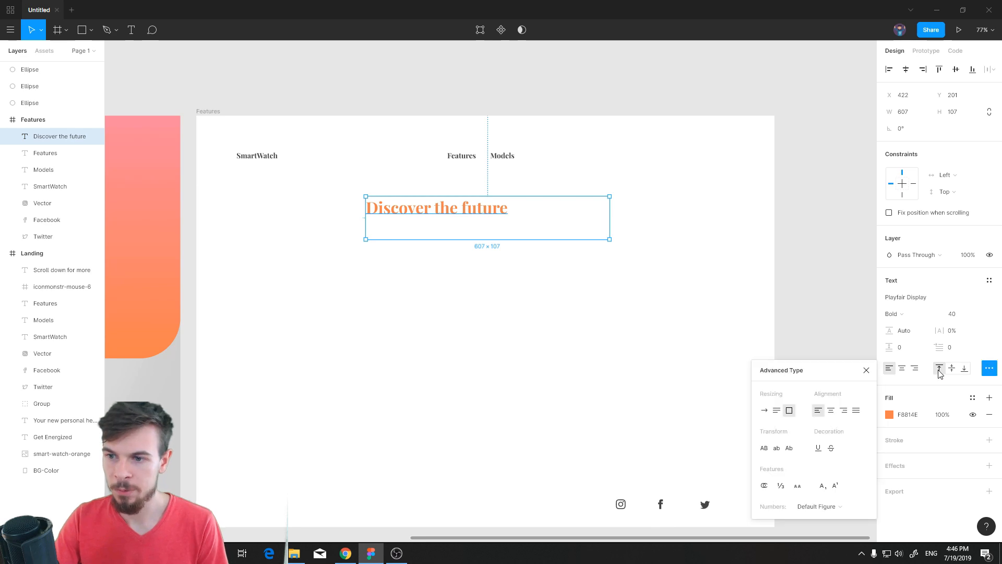
click(764, 410)
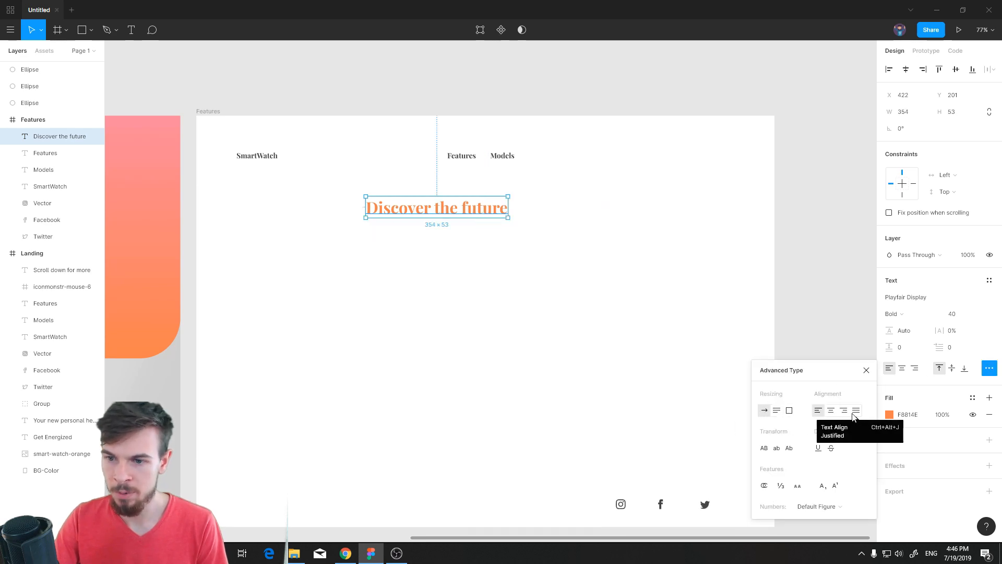
click(693, 293)
Centre the "Discover the future" heading horizontally in the Features frame and place it below the navigation at about Y 256.
drag(478, 213, 519, 228)
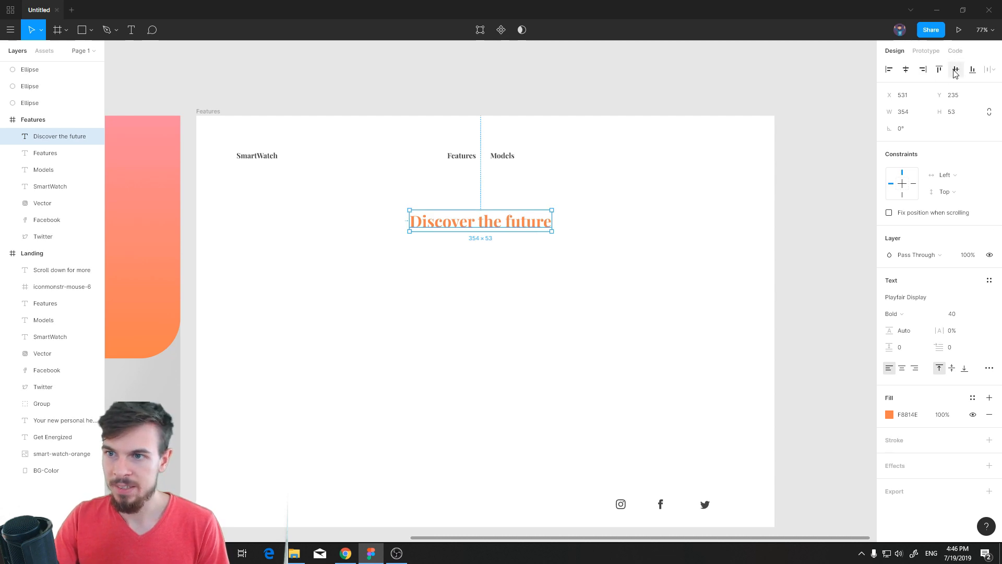
click(957, 72)
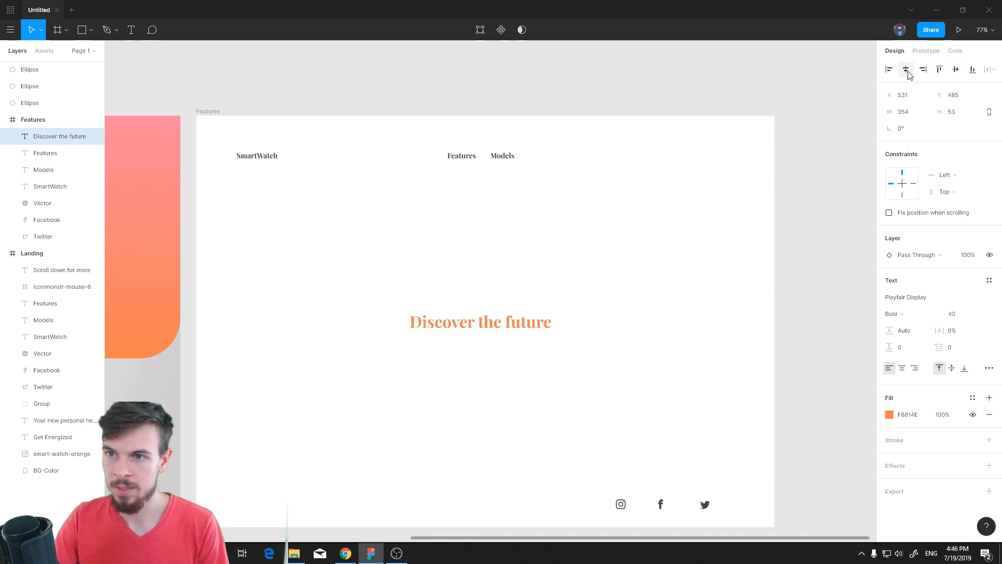
drag(515, 324, 520, 245)
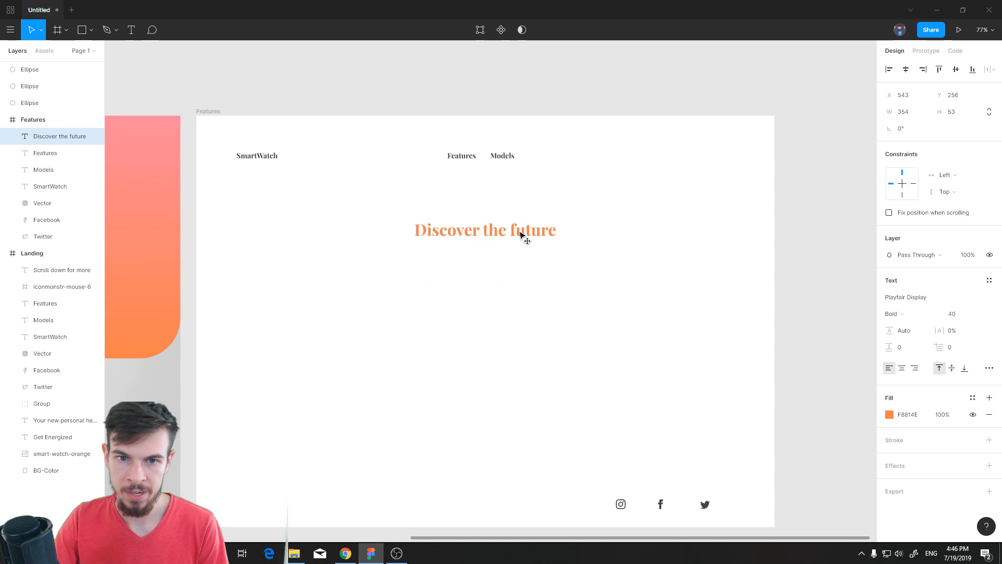
Draw a horizontal line about 195 px long between the navigation and the "Discover the future" heading, with a stroke weight of 3.
click(548, 300)
scroll(534, 295, up, 1)
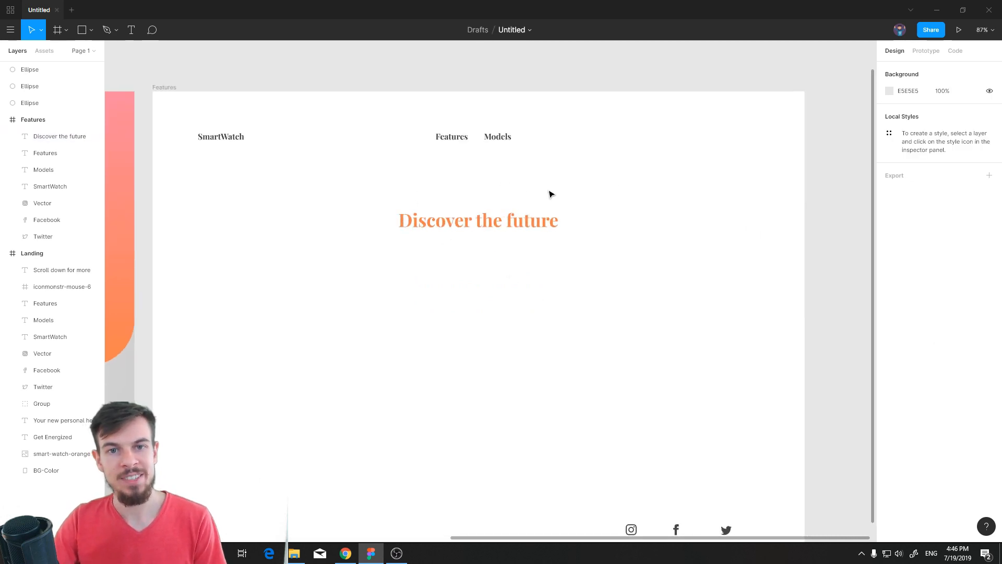
click(91, 30)
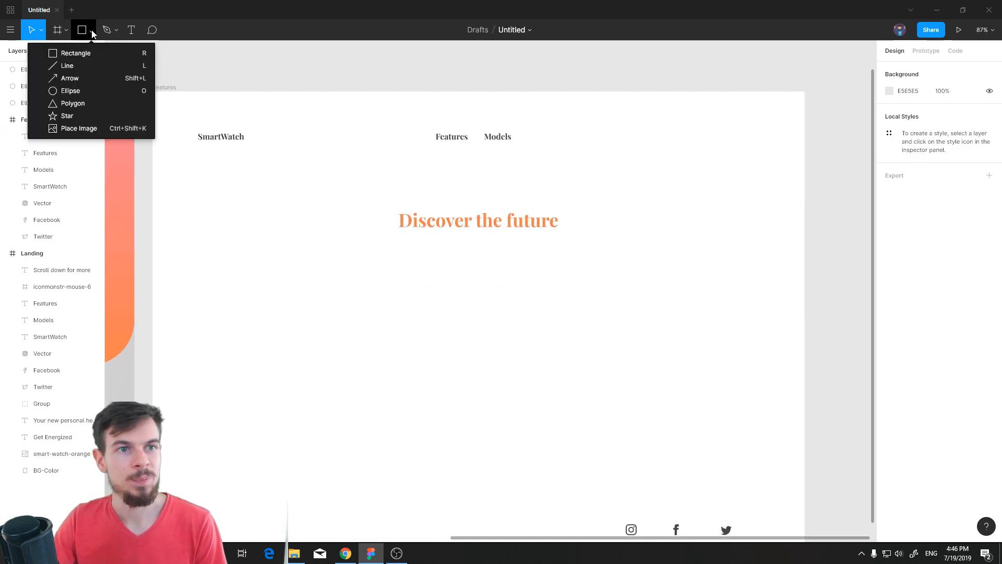
click(67, 65)
mouse_move(398, 189)
mouse_down()
mouse_move(567, 201)
mouse_move(531, 196)
mouse_up()
drag(397, 190, 443, 193)
drag(890, 340, 897, 340)
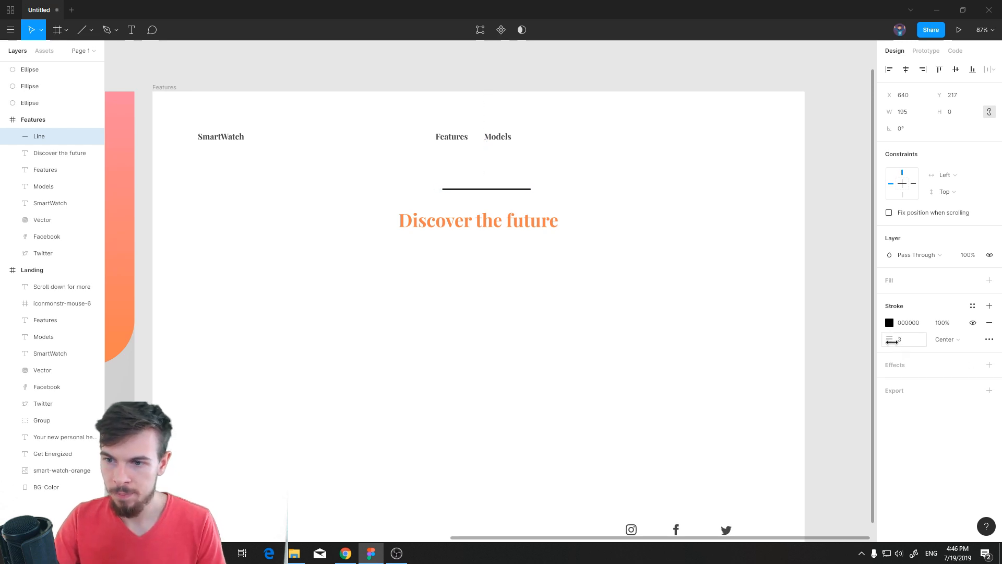
Colour the line's stroke with the orange document colour F8814E and set its opacity to 30%.
click(889, 323)
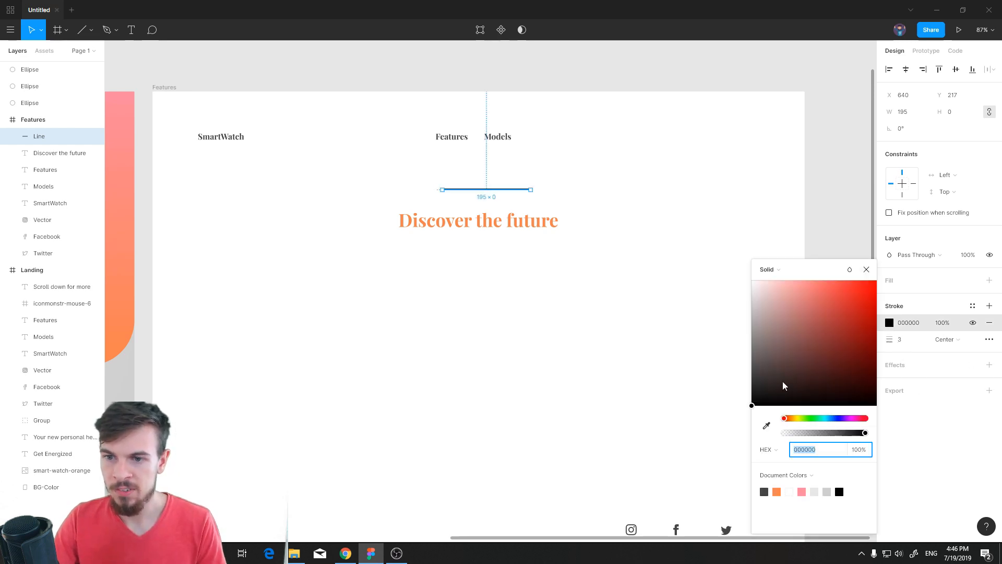
click(778, 491)
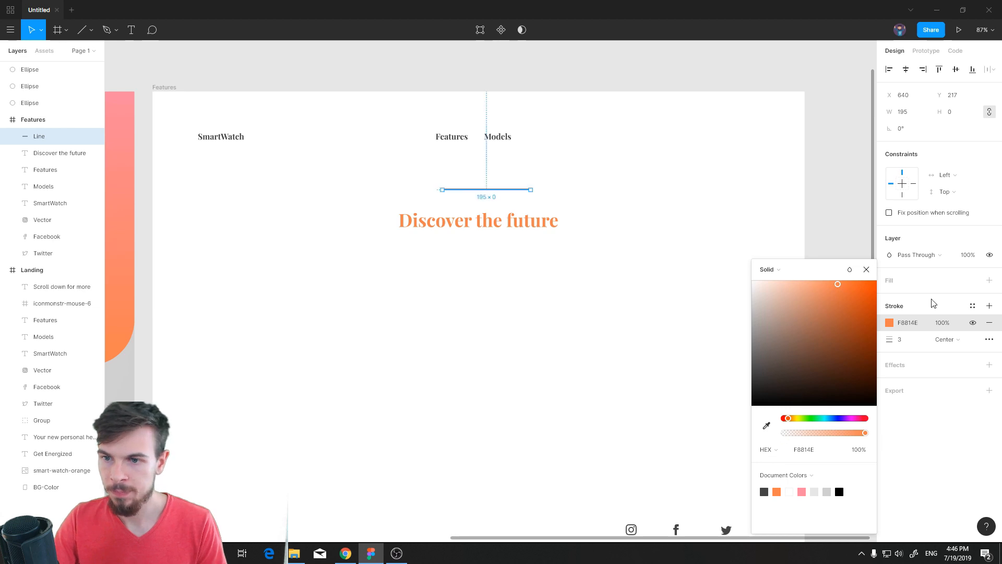
click(942, 322)
text(30)
key(Return)
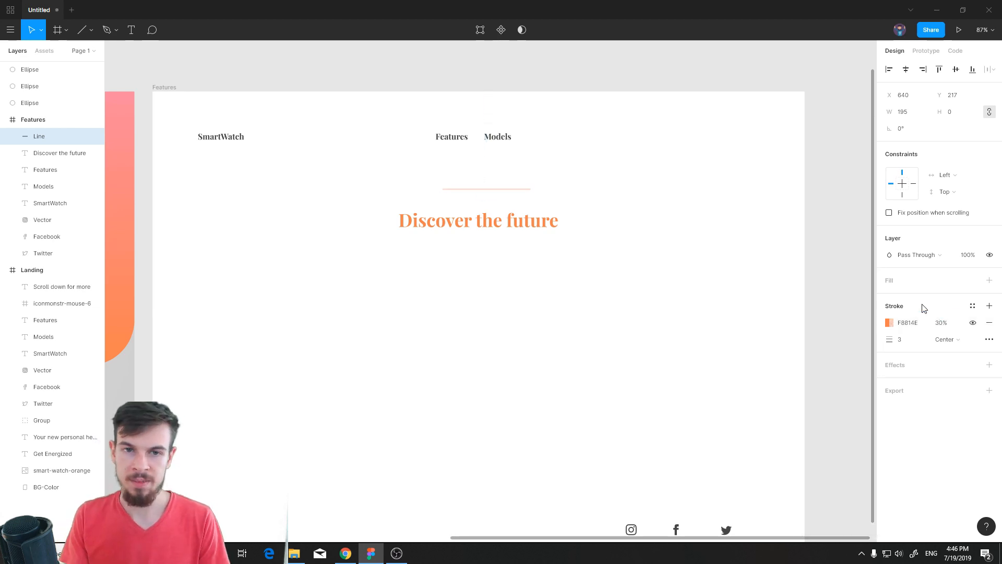
click(531, 328)
Duplicate the orange line and place the copy just below the "Discover the future" heading.
scroll(530, 241, up, 5)
mouse_move(517, 173)
mouse_down()
mouse_move(509, 185)
mouse_move(523, 274)
mouse_up()
key(alt)
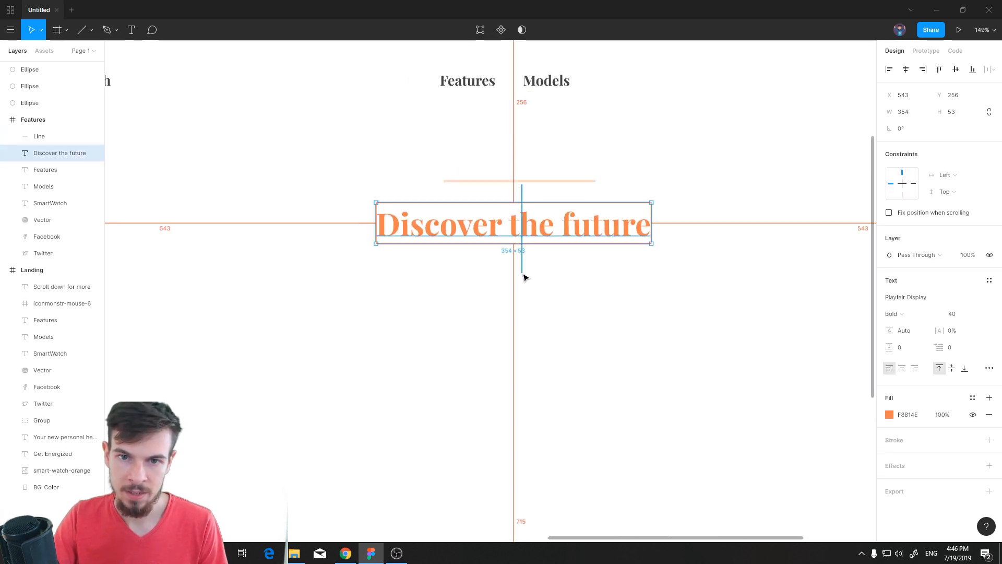
click(542, 284)
key(alt)
drag(517, 182, 514, 268)
click(590, 345)
scroll(597, 351, down, 5)
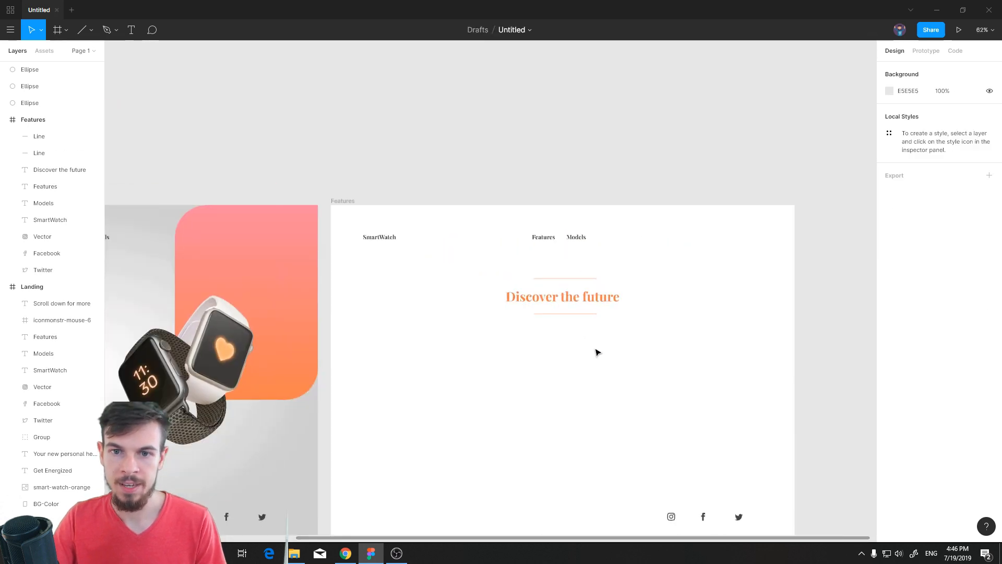
Move the line below the "Discover the future" heading further down to about Y 349.
scroll(596, 350, up, 4)
drag(549, 293, 550, 303)
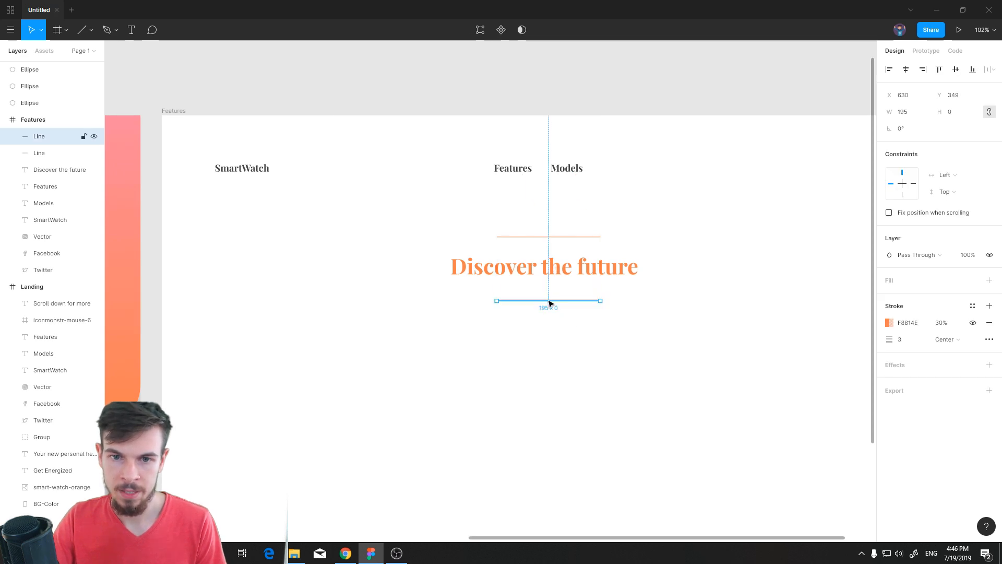
click(608, 371)
scroll(546, 307, down, 4)
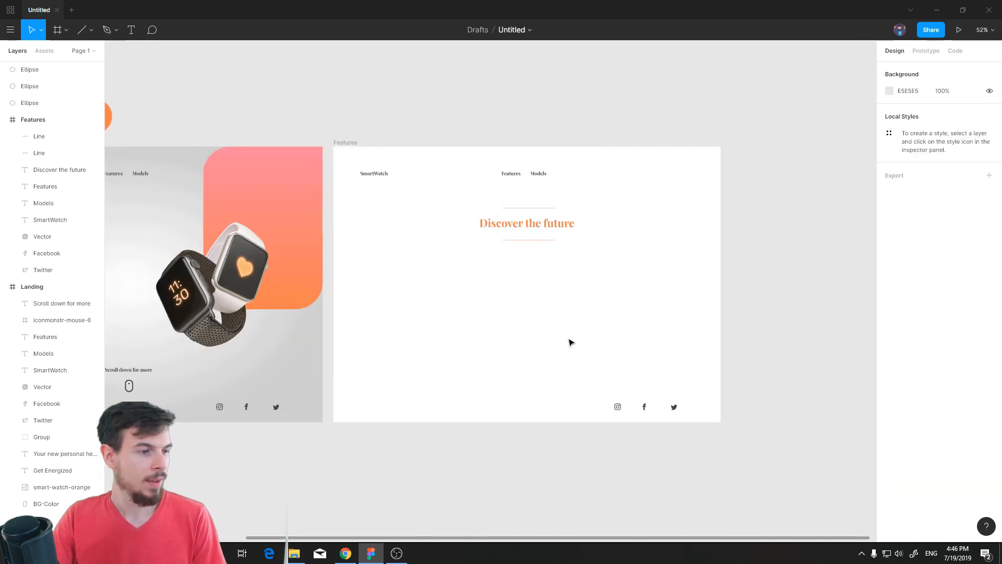
Draw a rectangle of about 240 × 293 px in the left part of the Features frame, below the heading.
scroll(526, 341, up, 4)
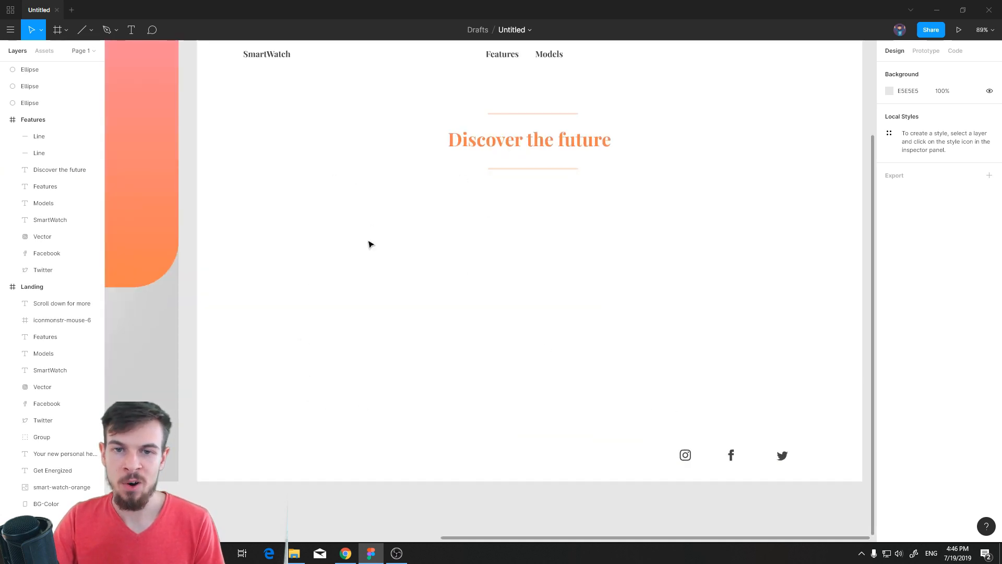
scroll(502, 308, down, 1)
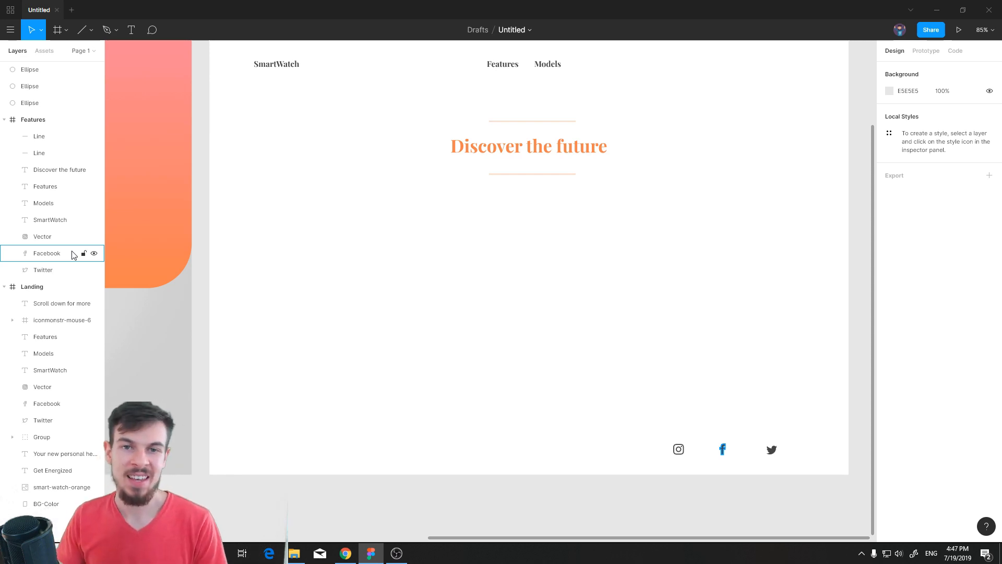
key(alt+Tab)
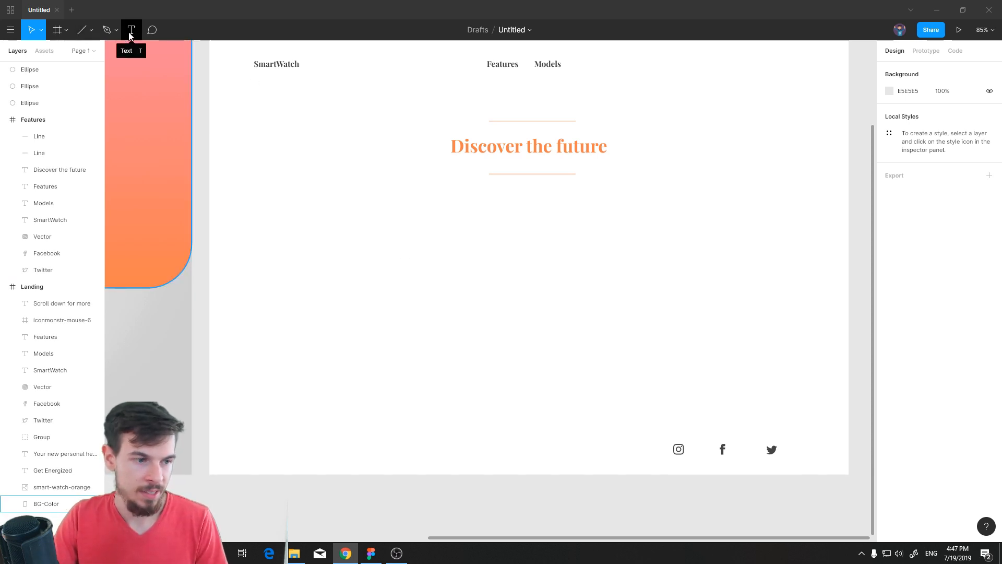
click(92, 31)
click(90, 51)
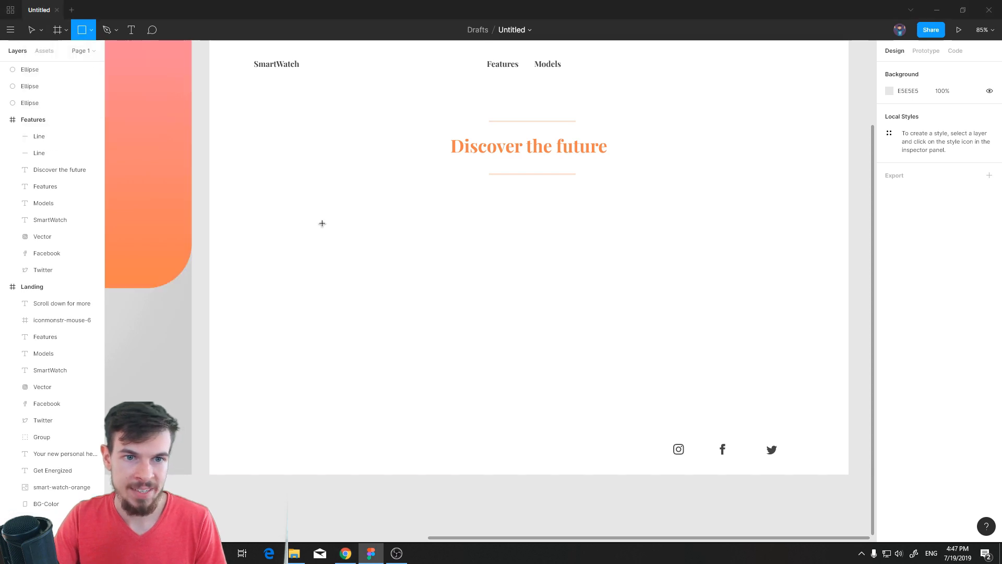
drag(316, 219, 423, 349)
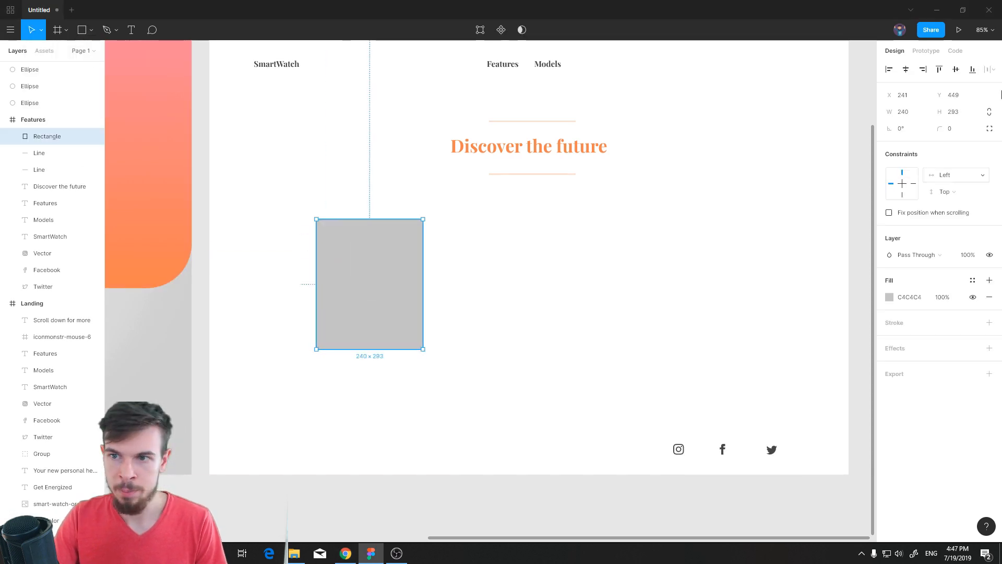
Resize the grey rectangle to a width of 280 and a height of 350.
click(920, 97)
text(200)
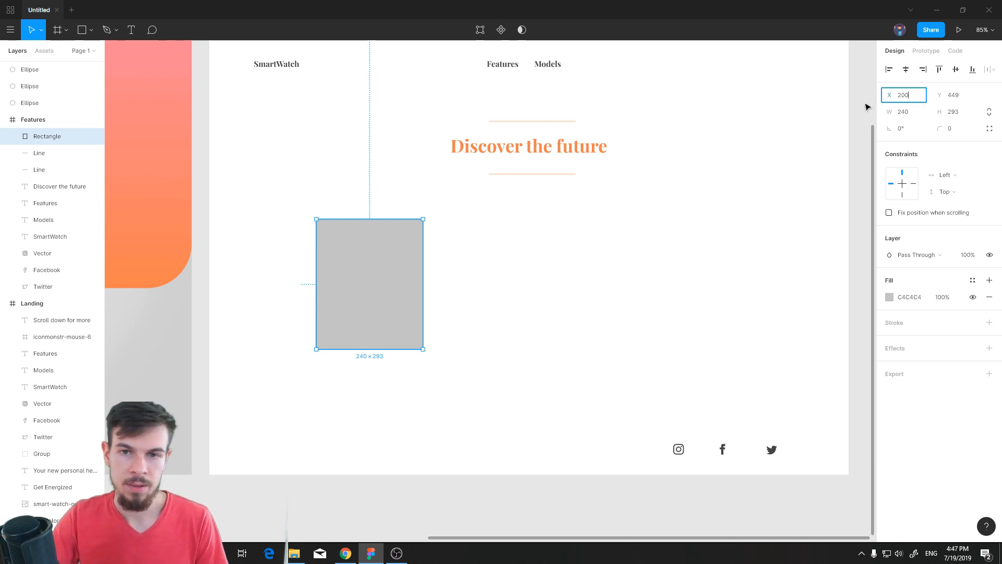
click(915, 113)
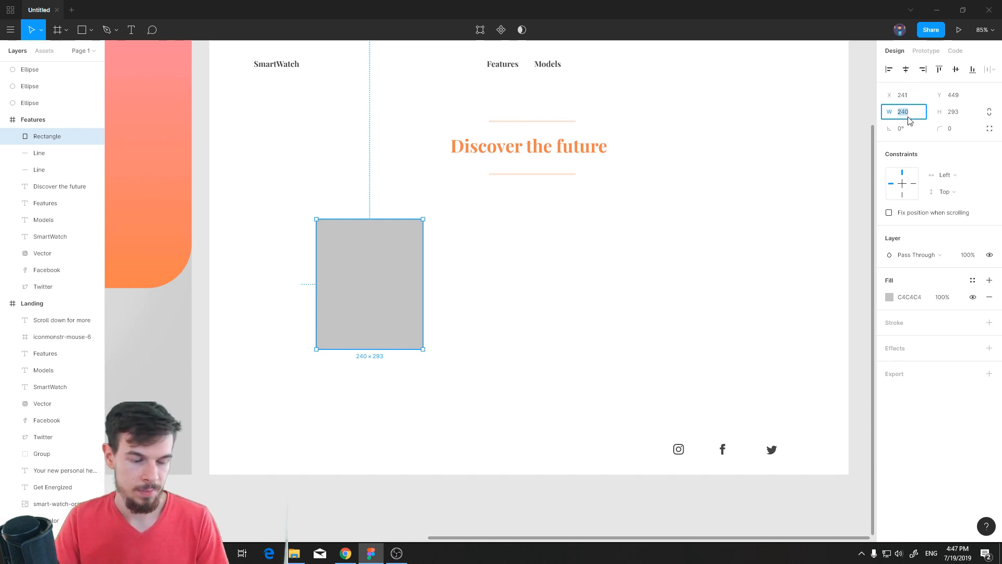
key(Return)
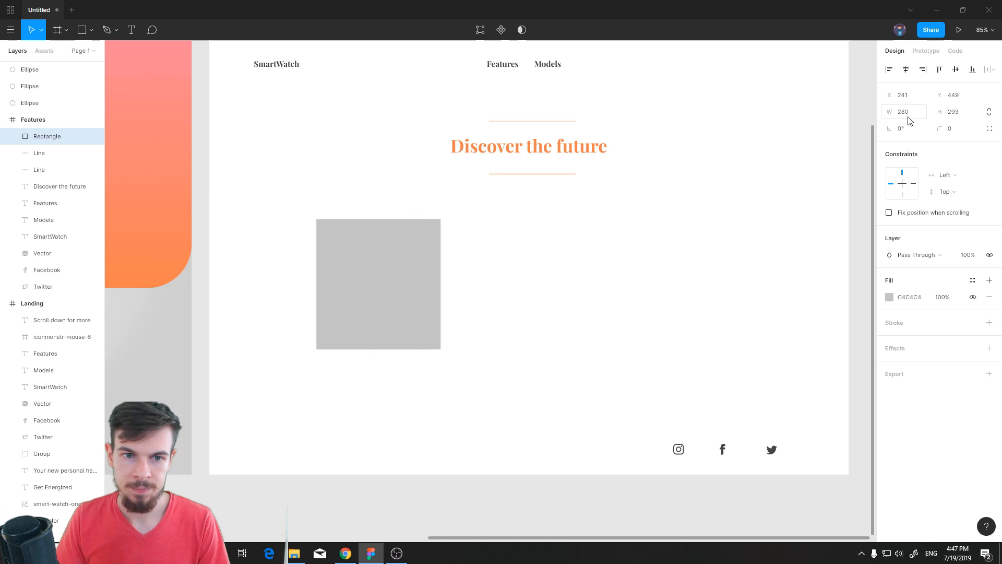
click(965, 113)
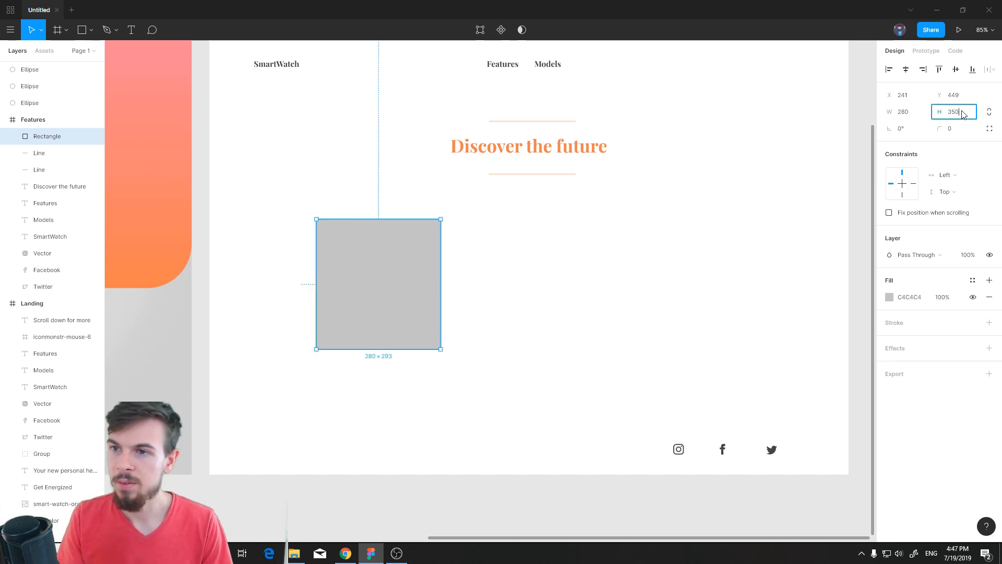
key(Return)
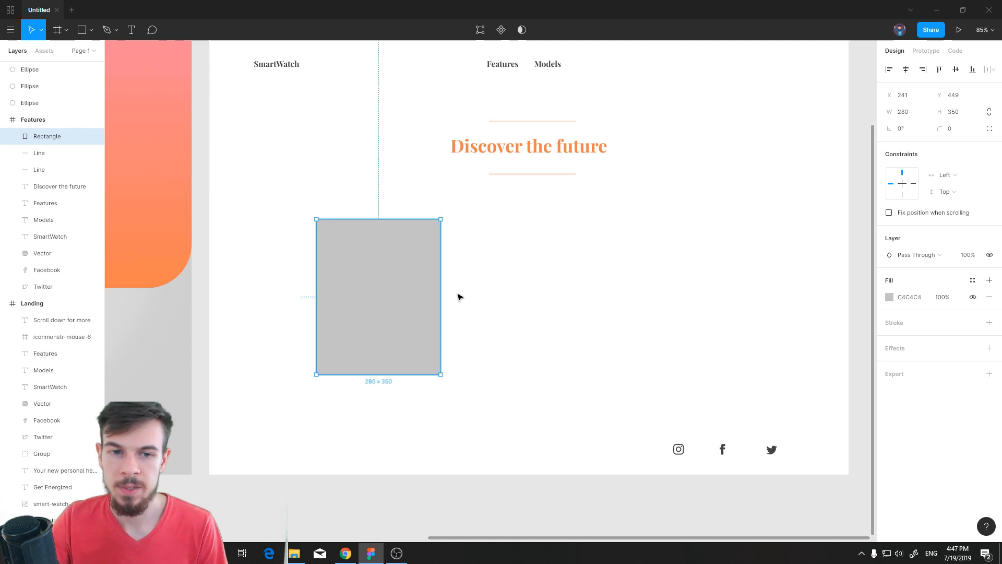
Rename the rectangle's layer to "Card UI".
scroll(454, 292, up, 2)
double_click(53, 138)
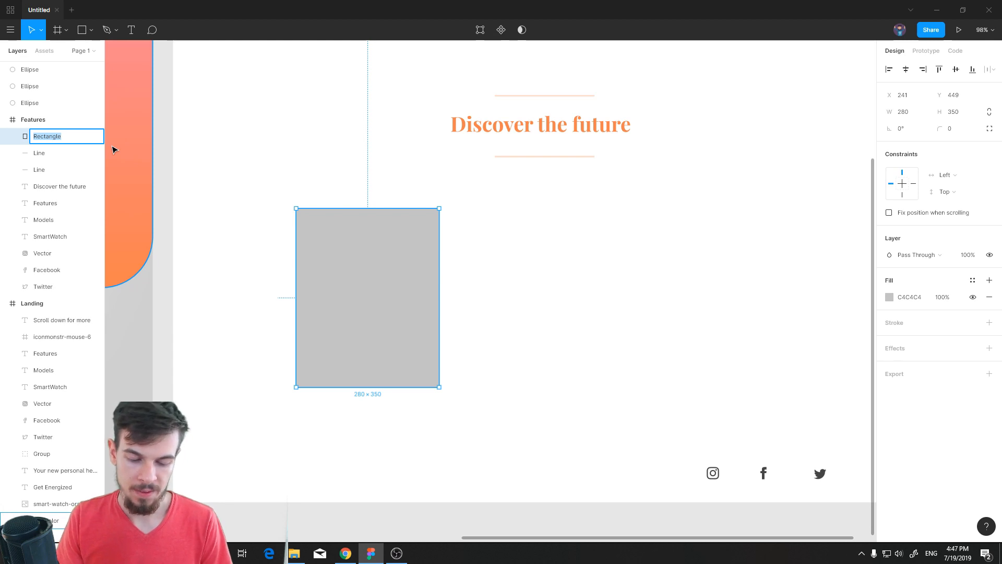
text(UI)
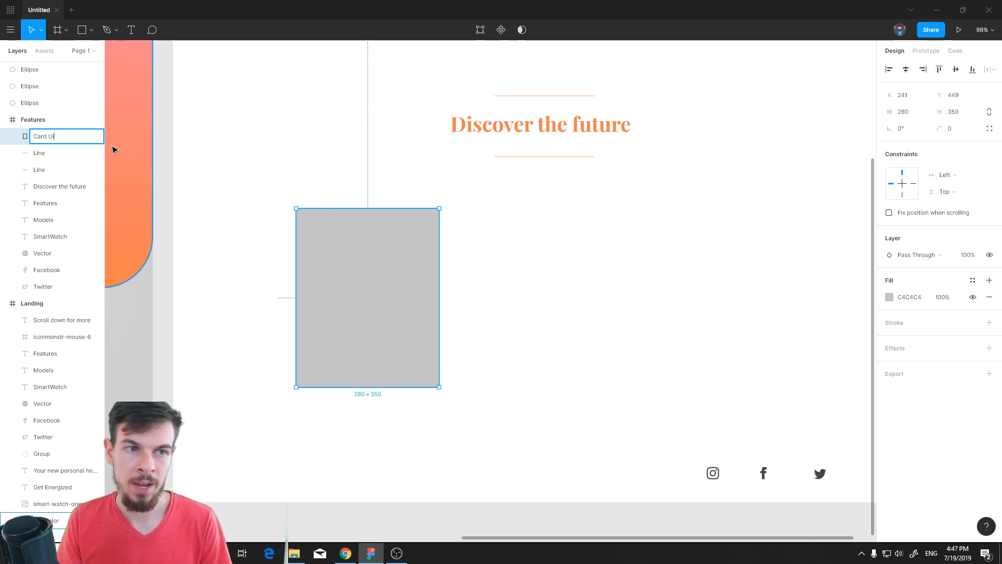
key(Return)
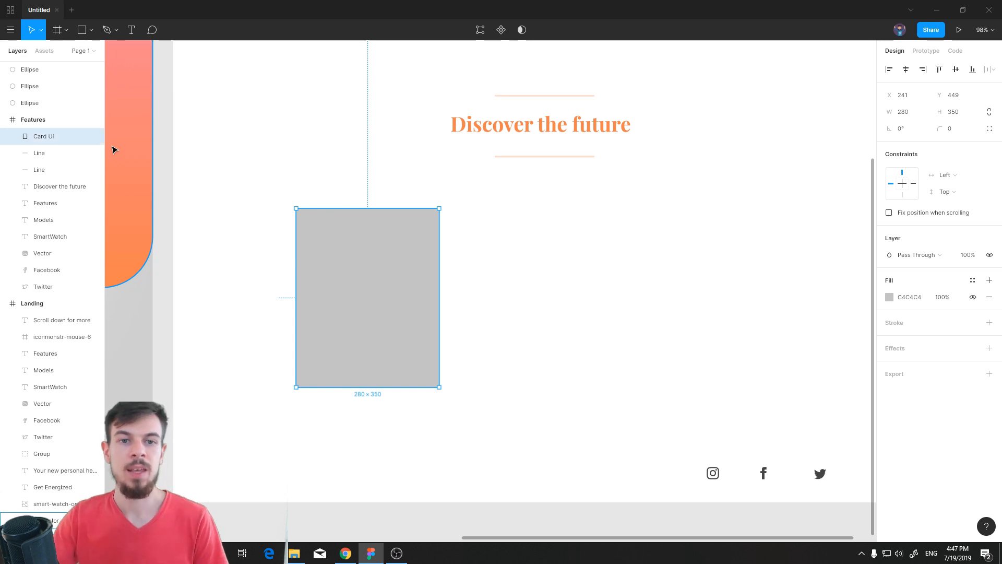
Turn the Card UI rectangle into a component and place two copies of it in a row to its right.
right_click(50, 135)
click(37, 137)
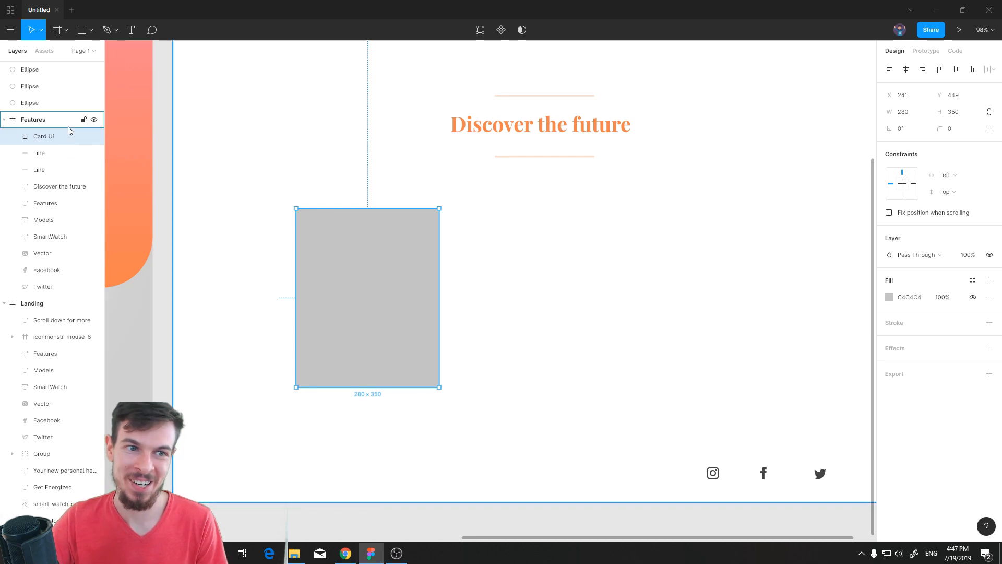
right_click(370, 276)
click(327, 244)
right_click(56, 138)
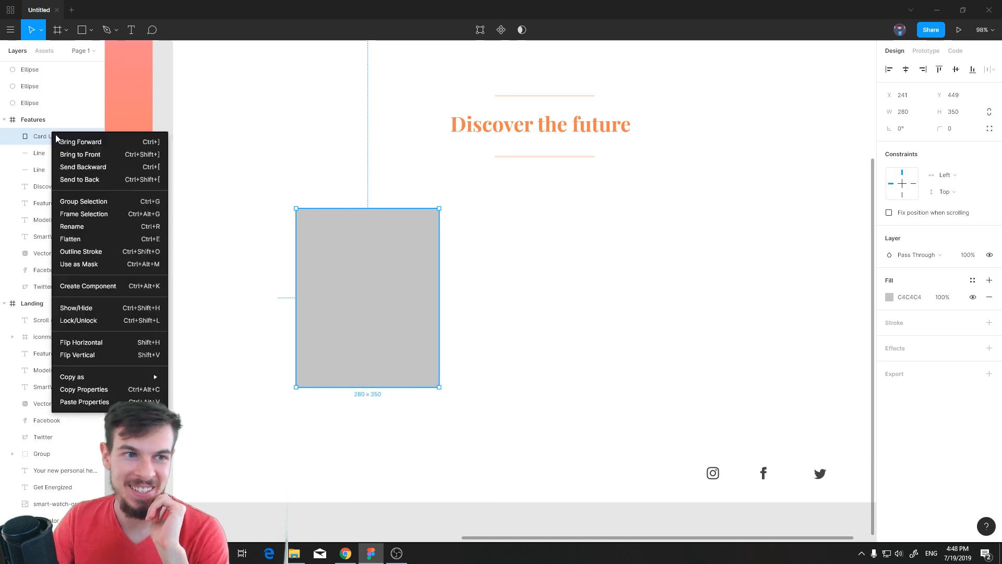
click(595, 90)
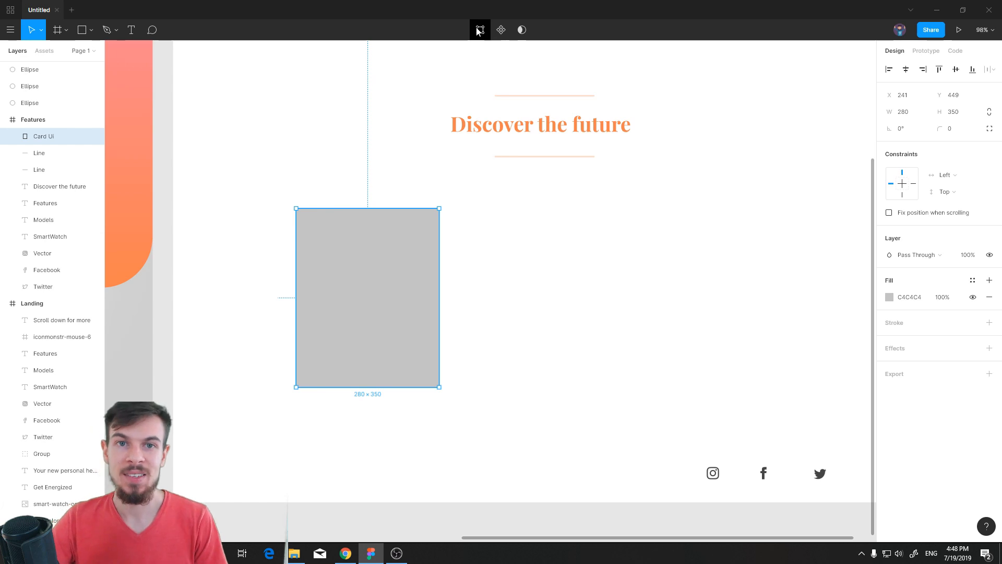
click(501, 30)
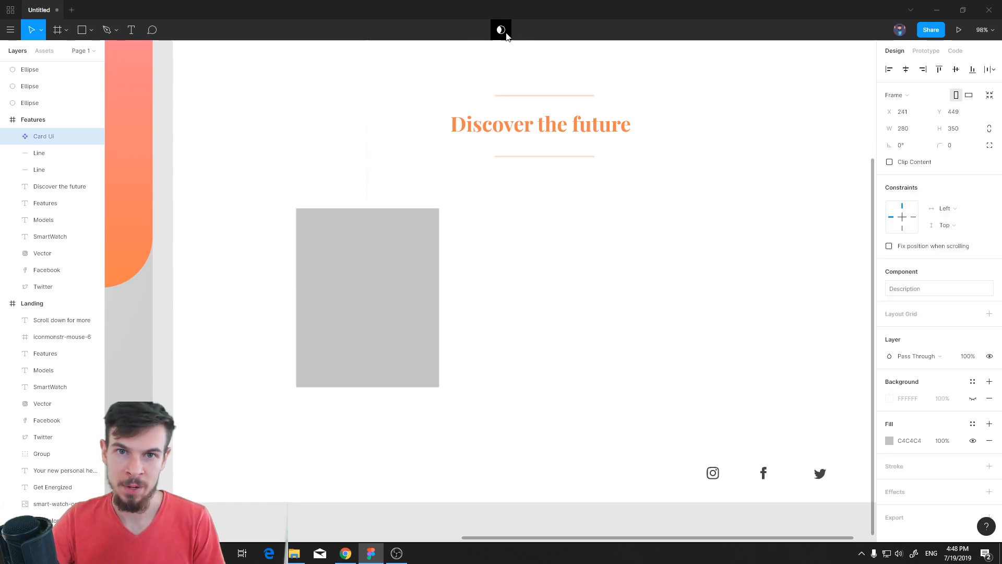
drag(380, 285, 733, 260)
Set the main Card UI component's fill to white, FFFFFF.
click(327, 287)
click(890, 441)
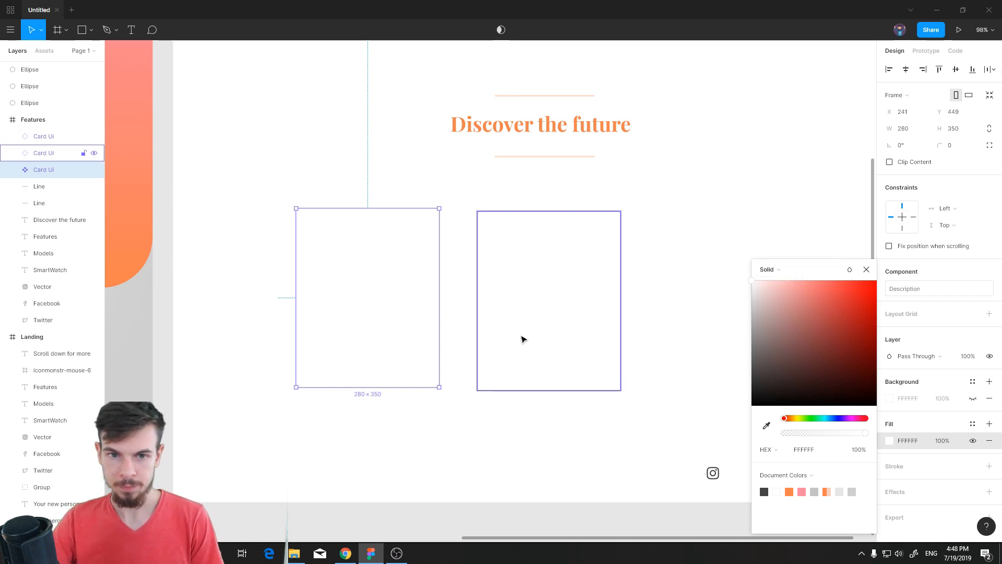
click(866, 270)
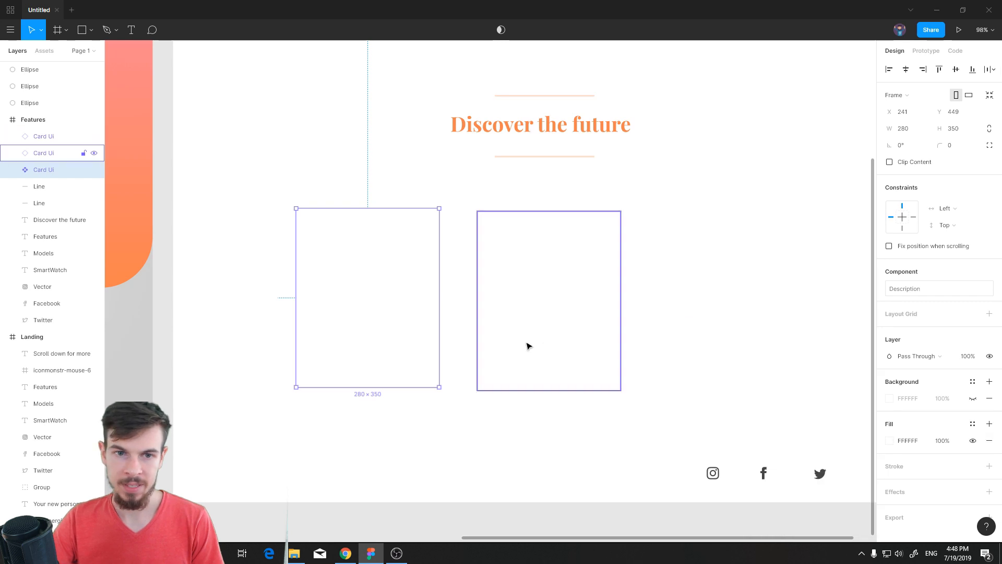
click(452, 442)
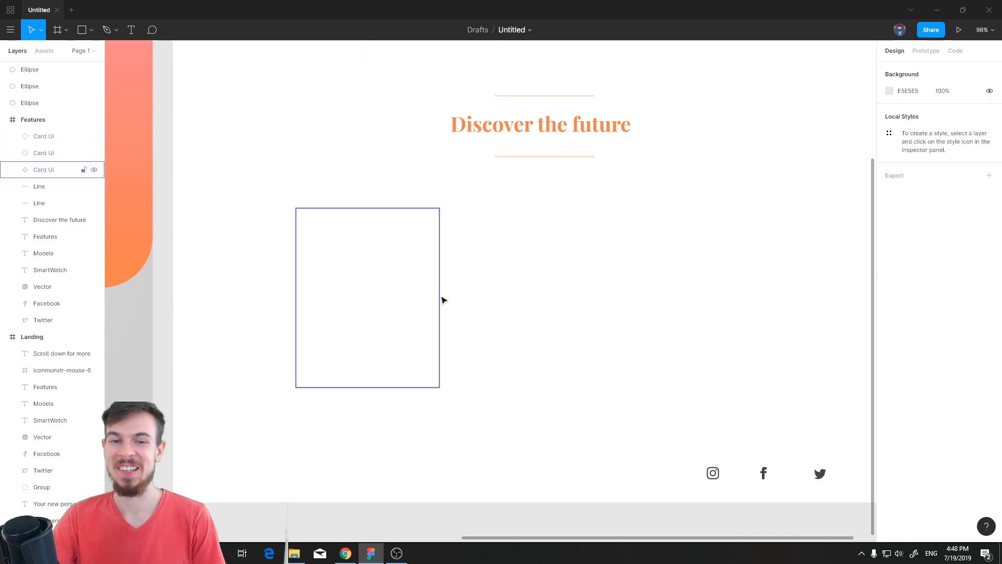
Add a drop shadow to the main Card UI component with blur 10, X 0 and Y 10.
click(407, 313)
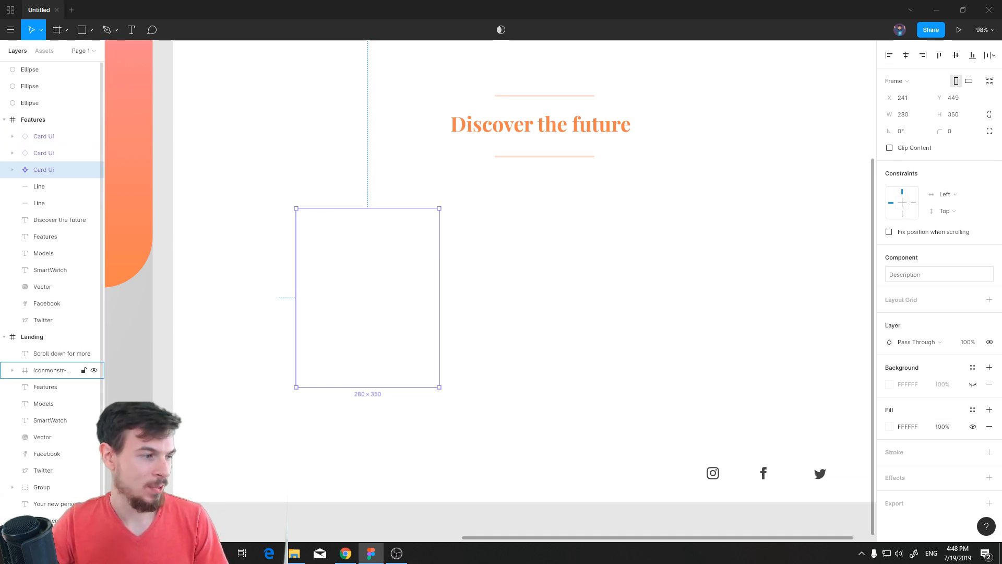
key(alt+Tab)
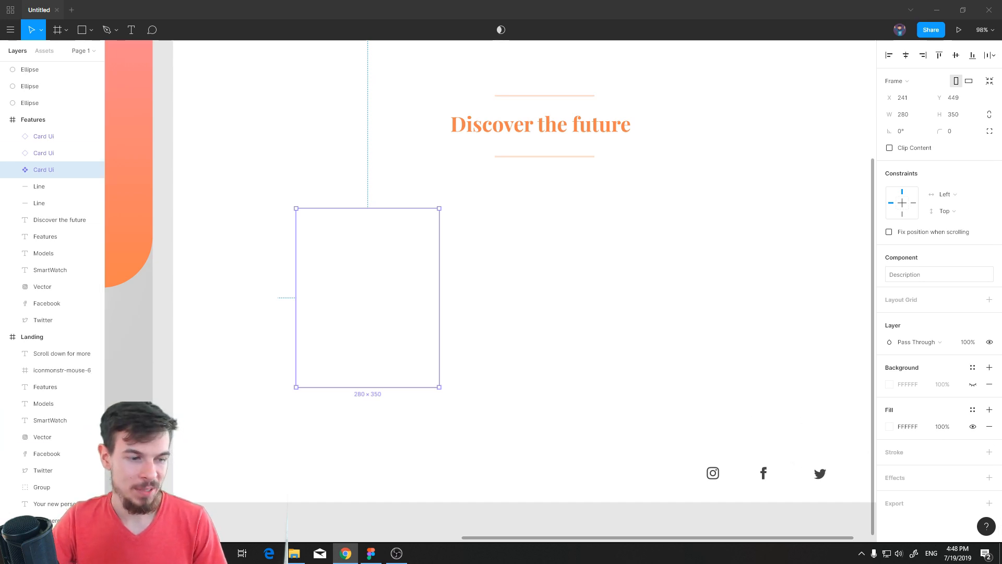
click(989, 479)
click(929, 478)
click(925, 478)
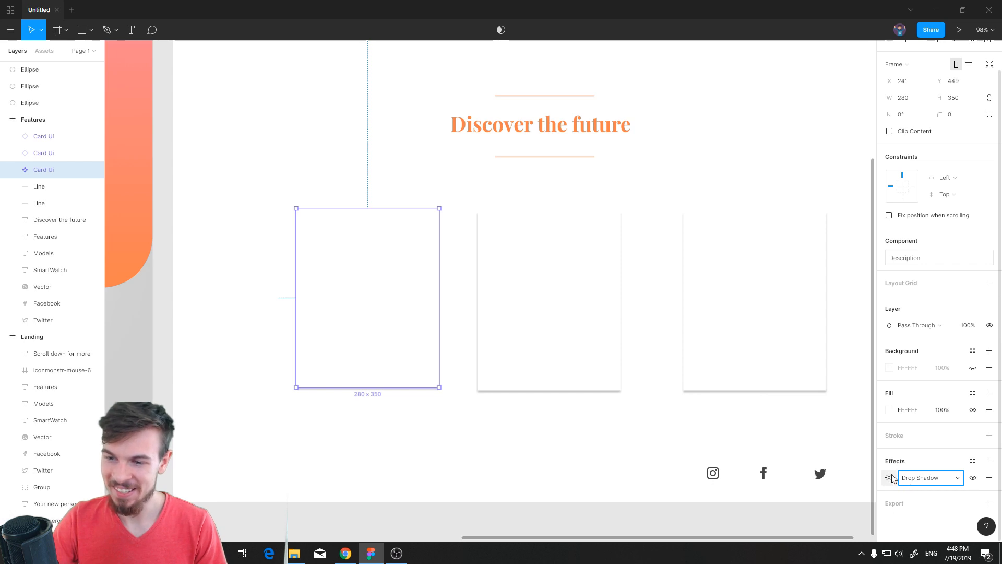
click(890, 478)
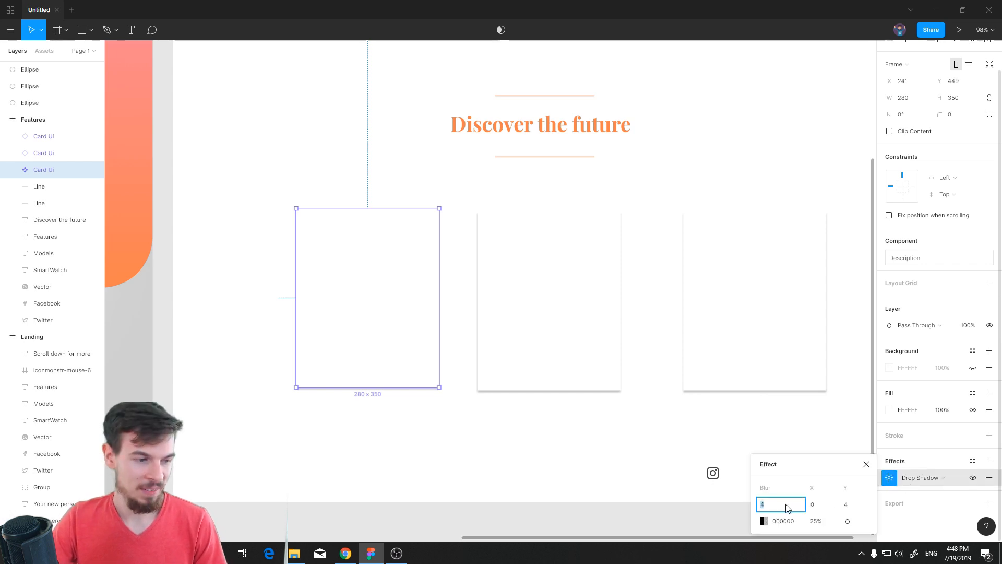
click(826, 506)
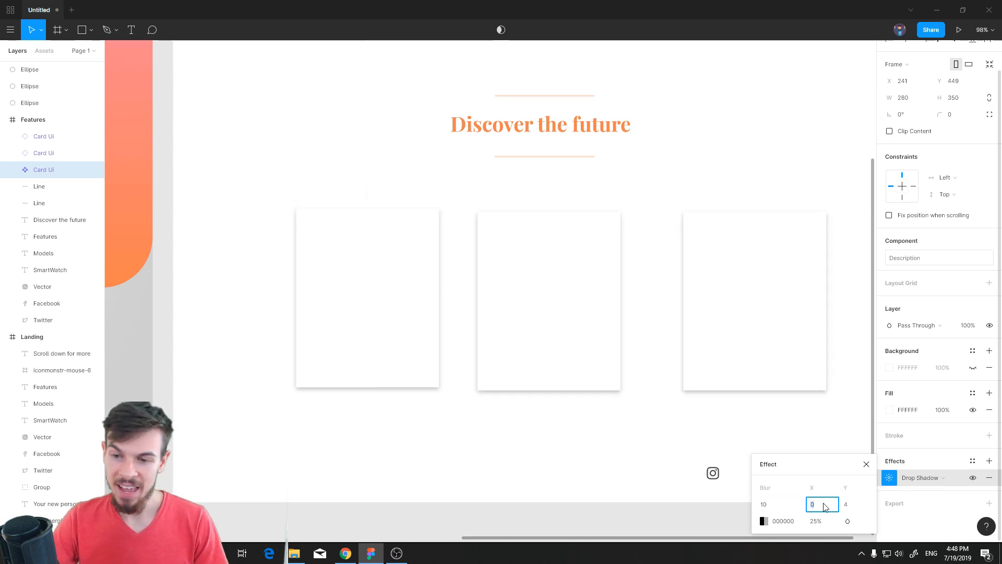
click(852, 508)
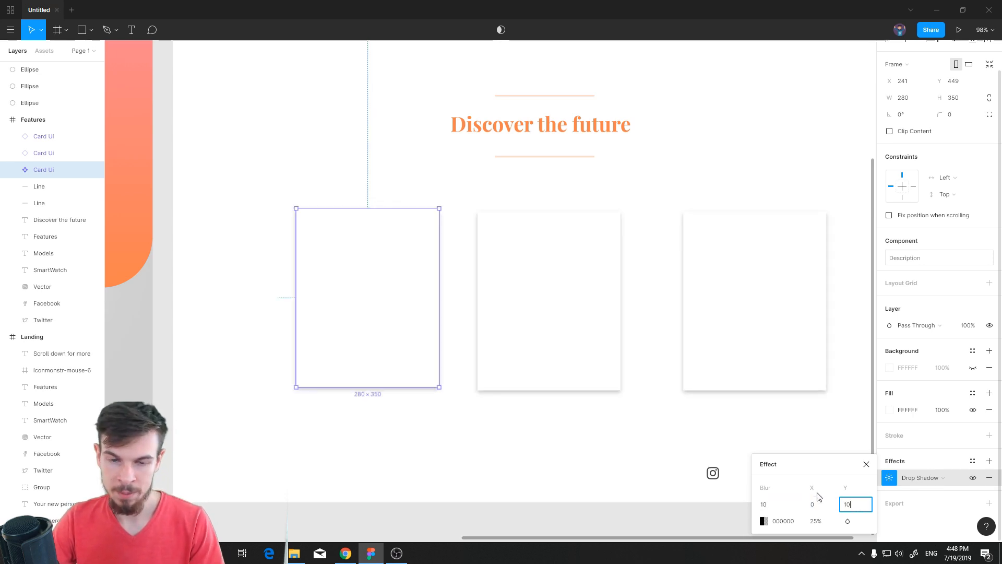
click(584, 445)
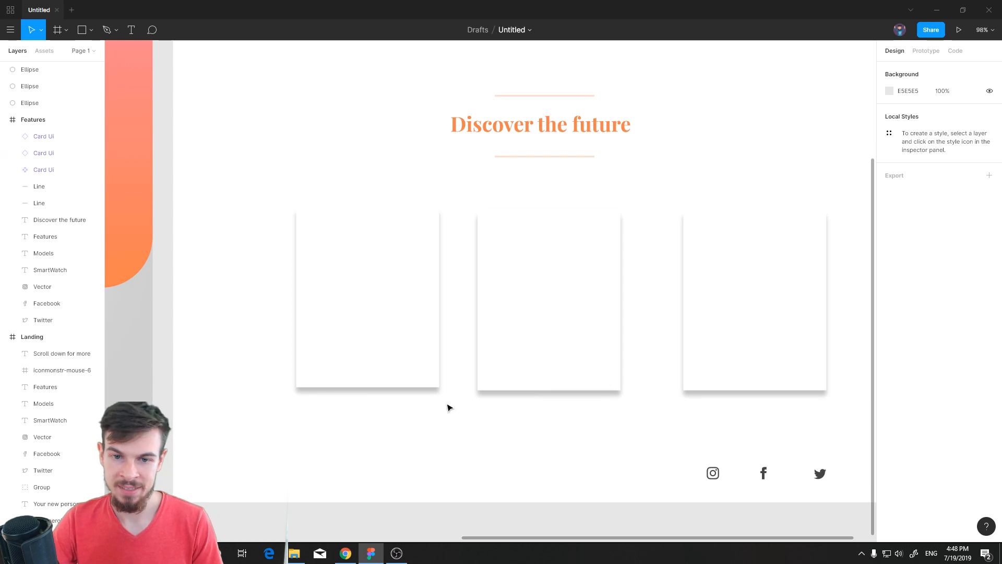
Try a drop shadow blur of 2 on the main Card UI component.
scroll(383, 400, up, 5)
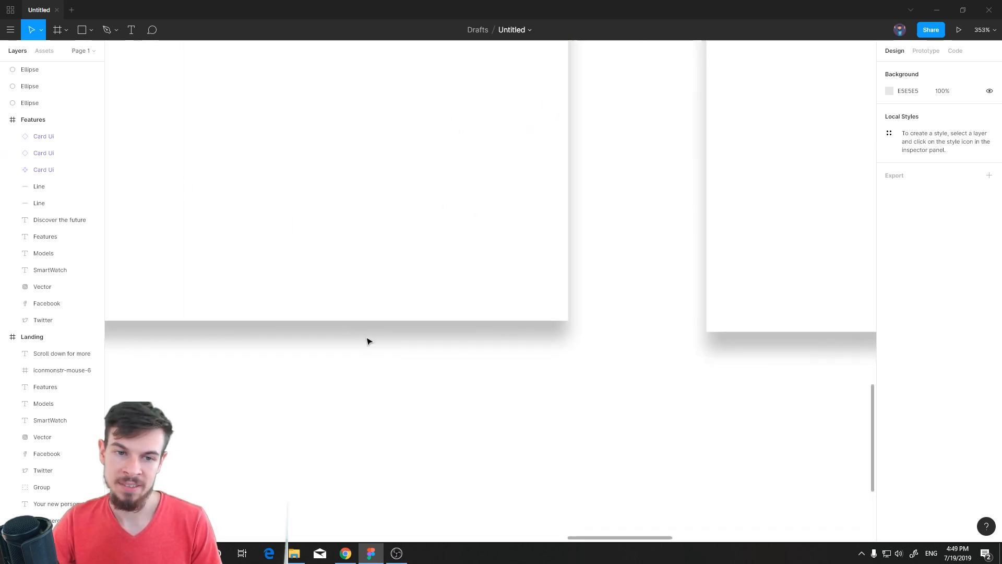
scroll(394, 374, down, 1)
scroll(409, 374, up, 8)
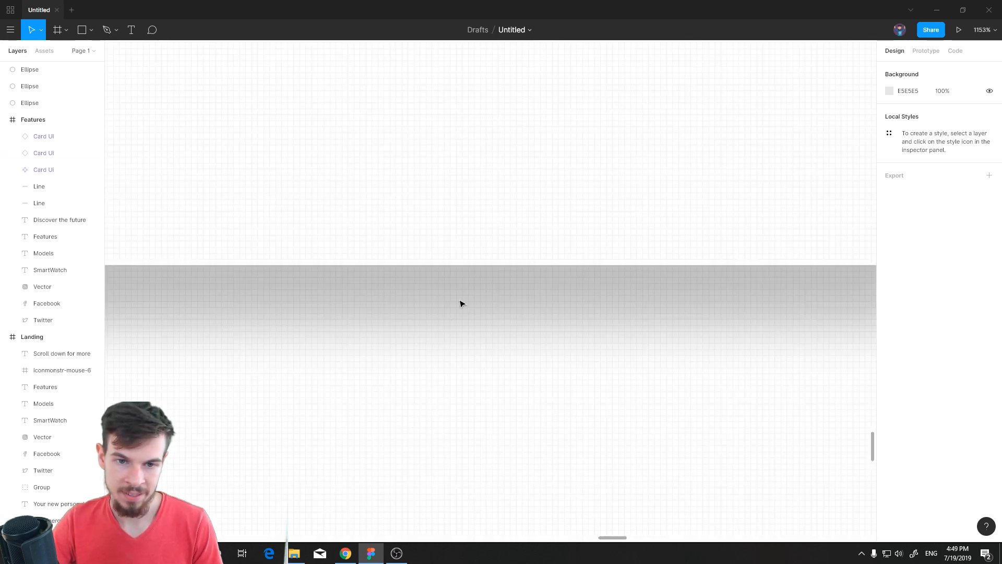
scroll(426, 381, down, 10)
click(421, 321)
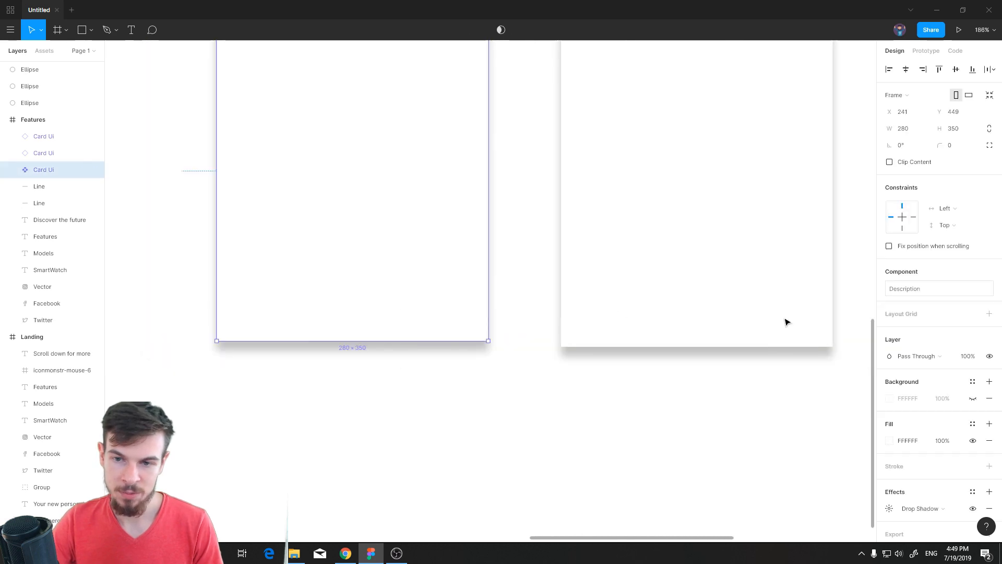
click(890, 508)
drag(784, 506, 700, 506)
text(1)
click(500, 426)
scroll(276, 361, up, 2)
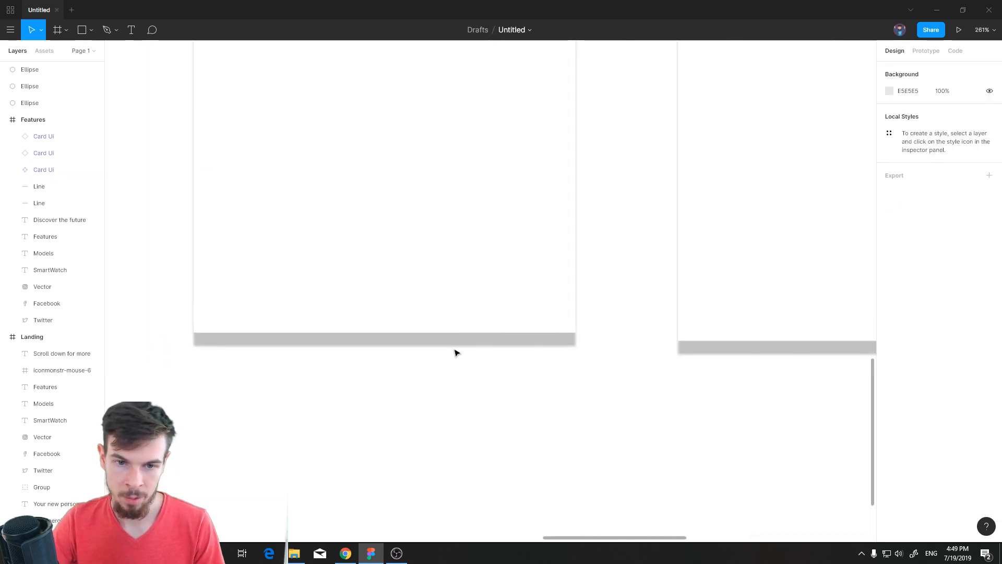
scroll(455, 353, down, 3)
Set the main card's drop shadow blur back to 10.
click(458, 282)
click(890, 508)
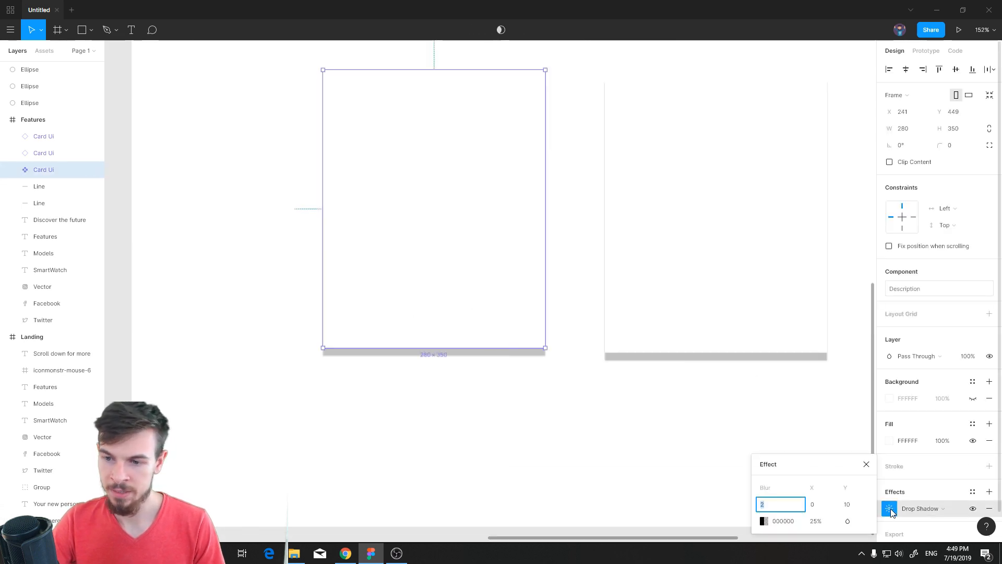
text(10)
key(Return)
click(622, 418)
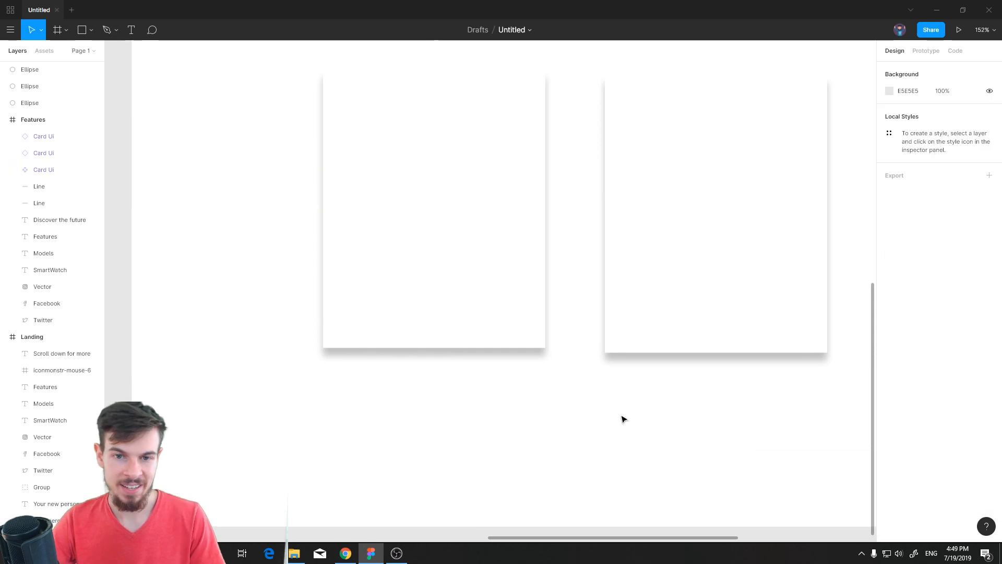
Lower the opacity of the main card's drop shadow to 10%.
click(499, 282)
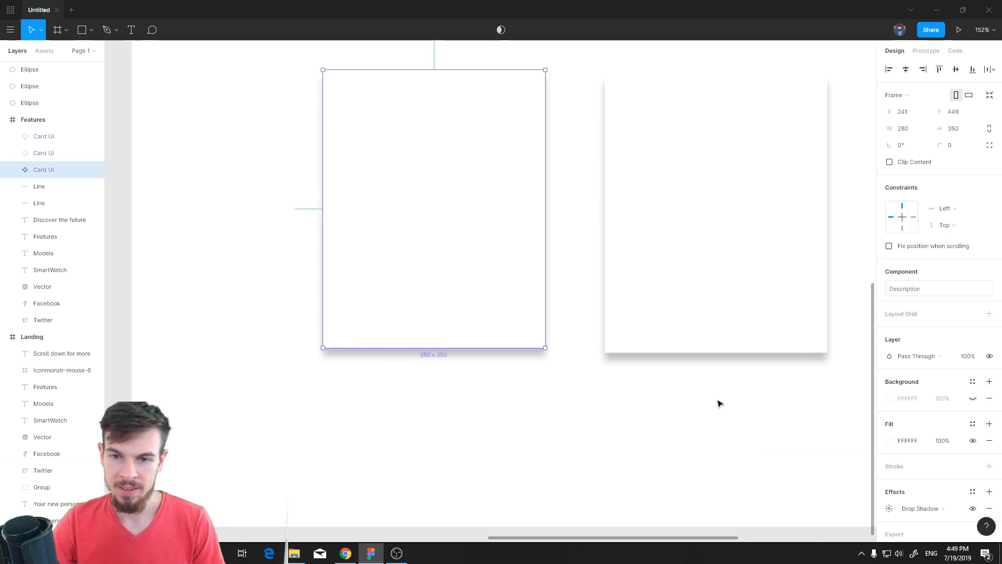
scroll(719, 403, down, 5)
scroll(555, 392, up, 8)
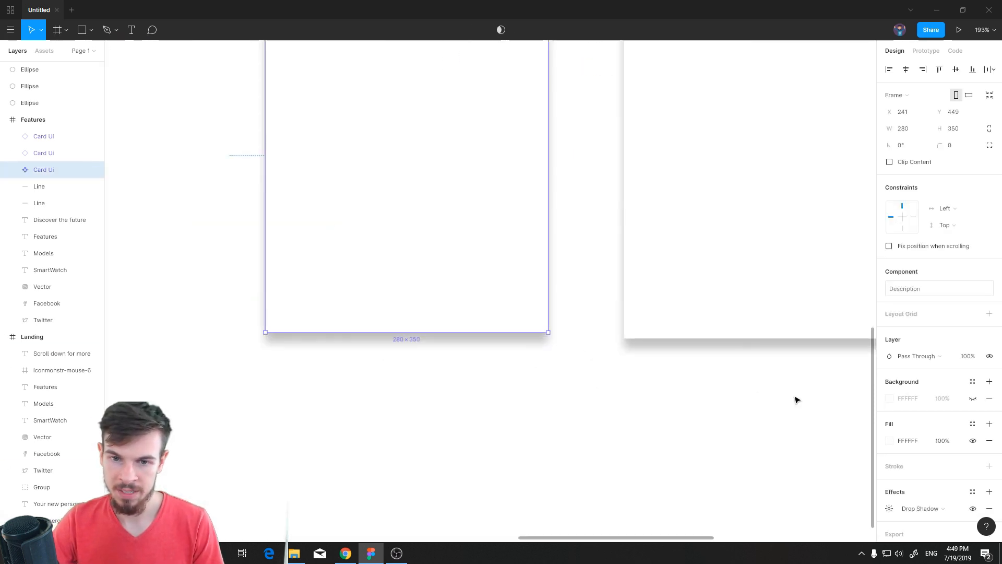
click(890, 508)
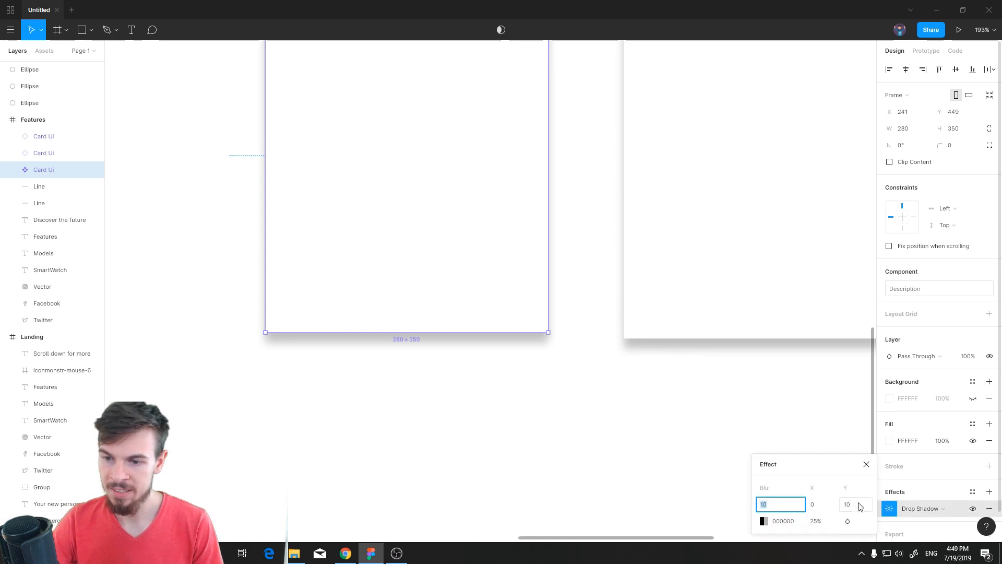
click(816, 522)
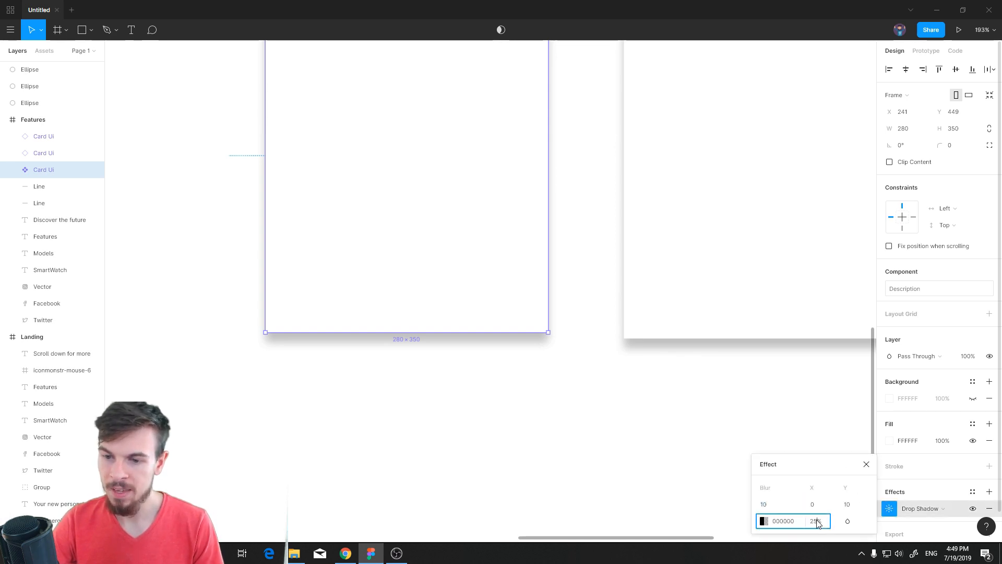
key(Return)
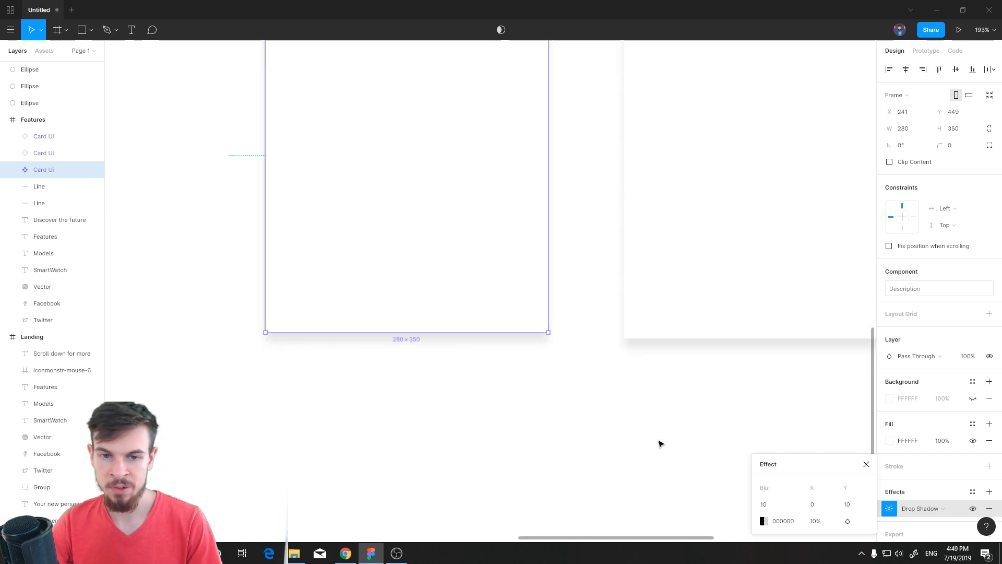
click(655, 426)
scroll(647, 426, down, 5)
scroll(590, 414, up, 4)
Add a second drop shadow to the main Card UI component with Y 20 and blur 40.
click(487, 348)
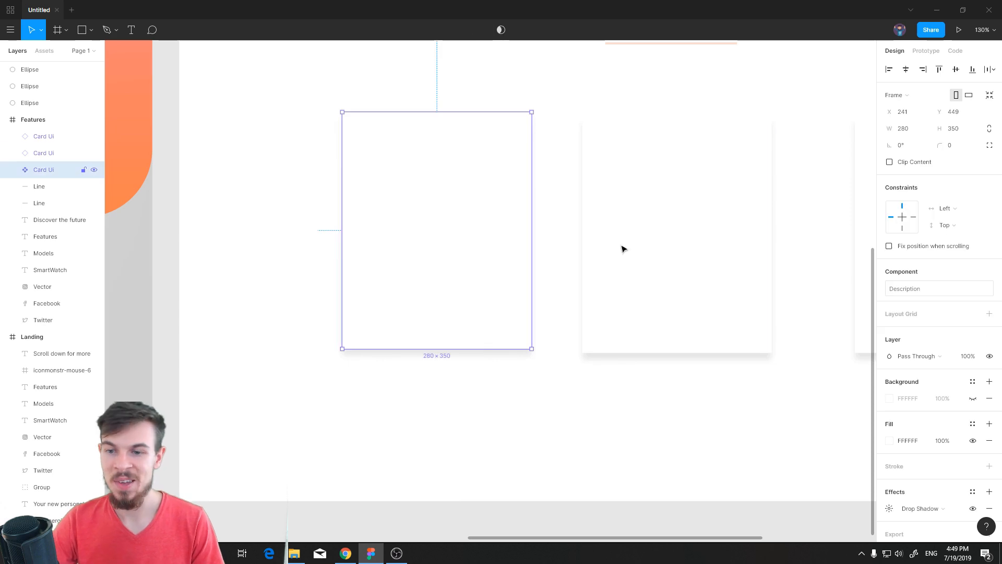
click(989, 492)
click(889, 509)
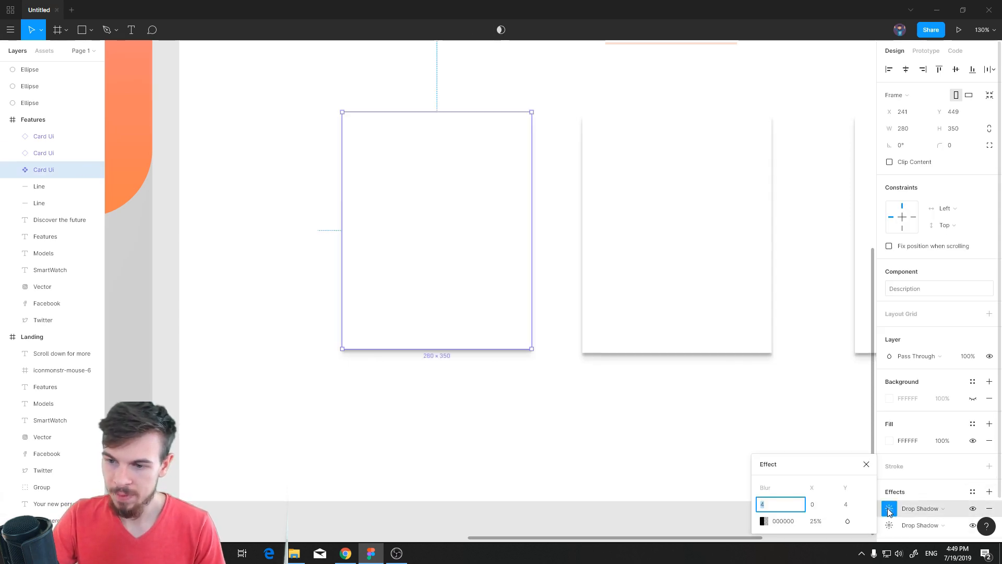
click(850, 505)
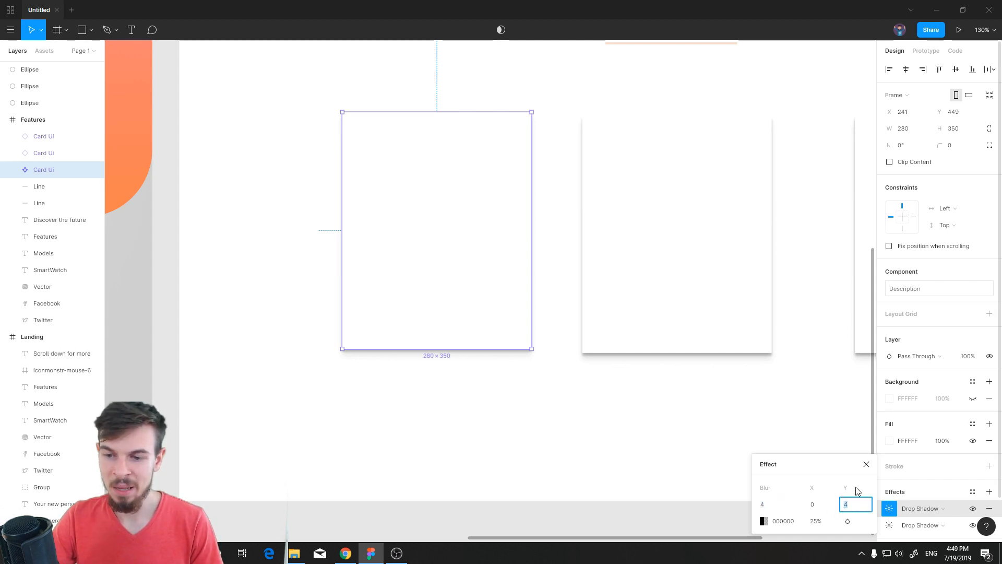
key(Return)
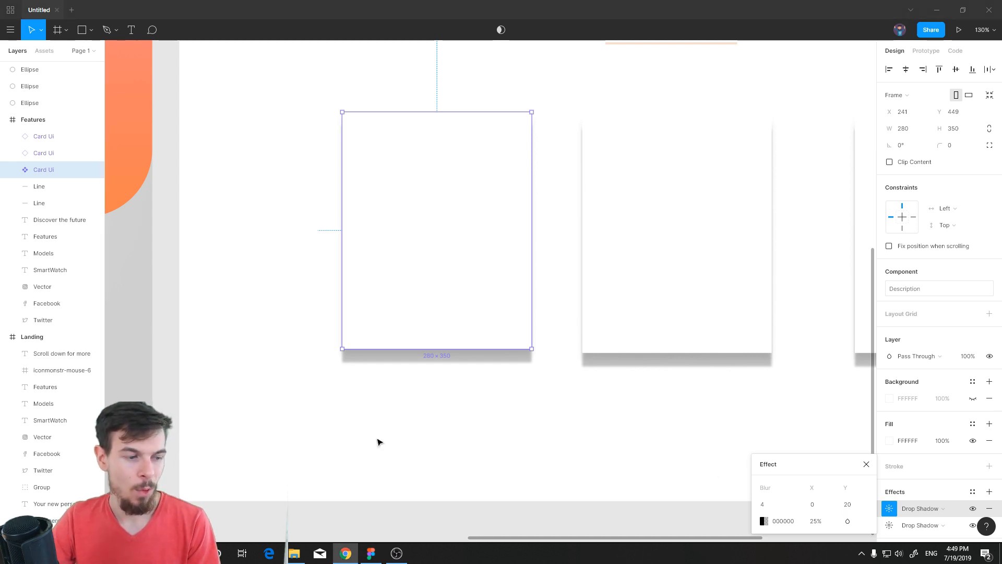
click(773, 506)
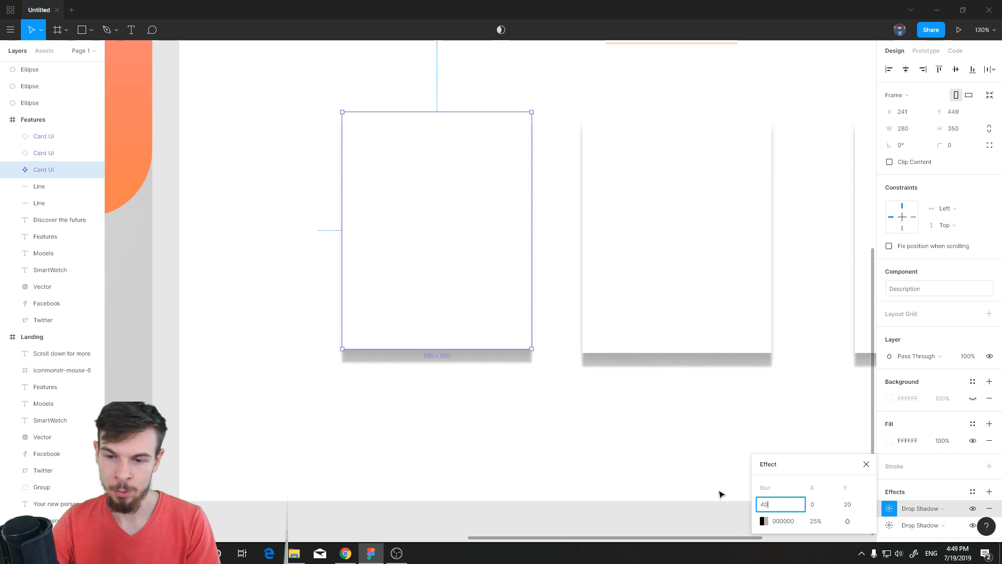
text(40)
key(Return)
click(559, 430)
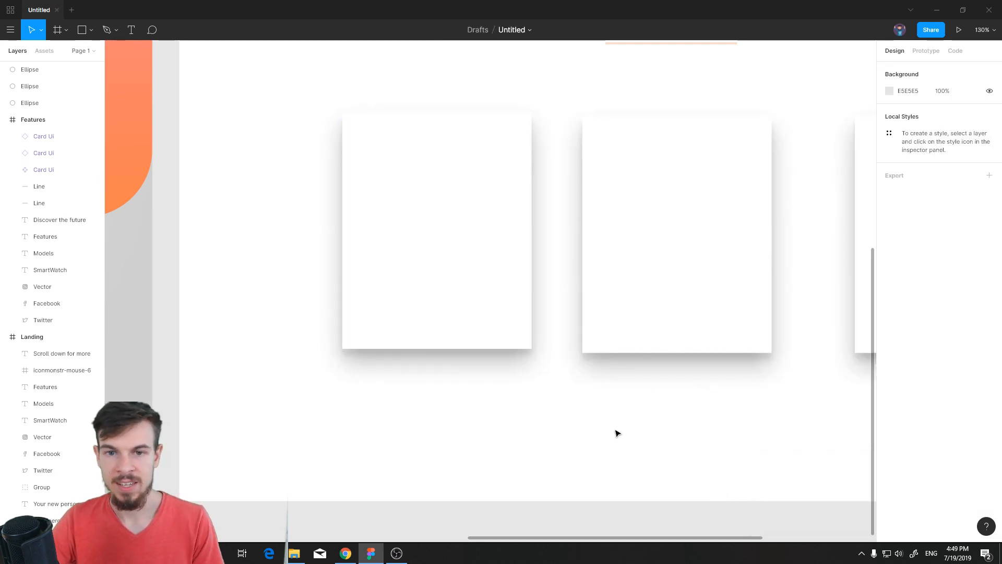
ctrl+scroll(642, 410, down, 4)
drag(598, 398, 528, 396)
ctrl+scroll(429, 376, up, 2)
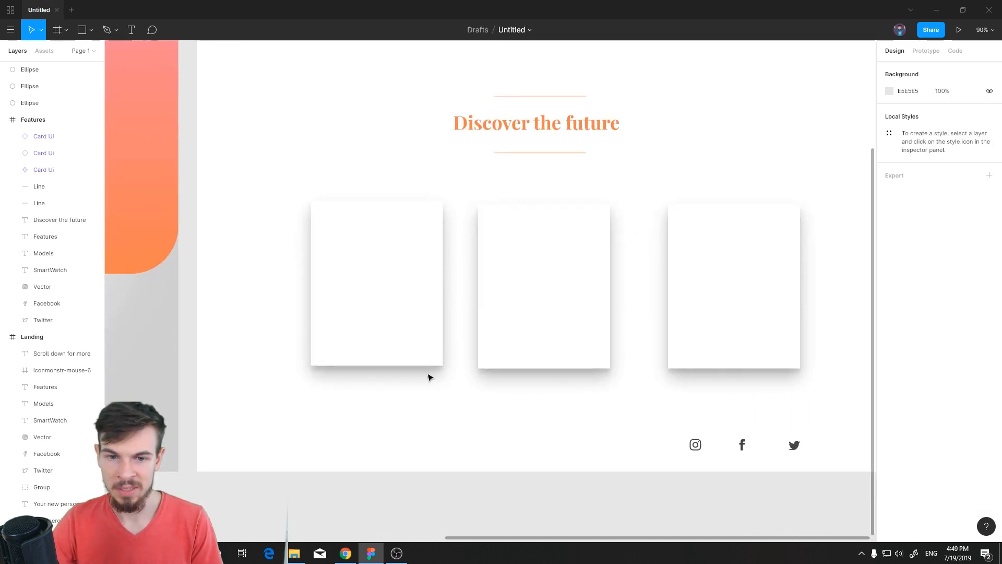
drag(429, 376, 555, 412)
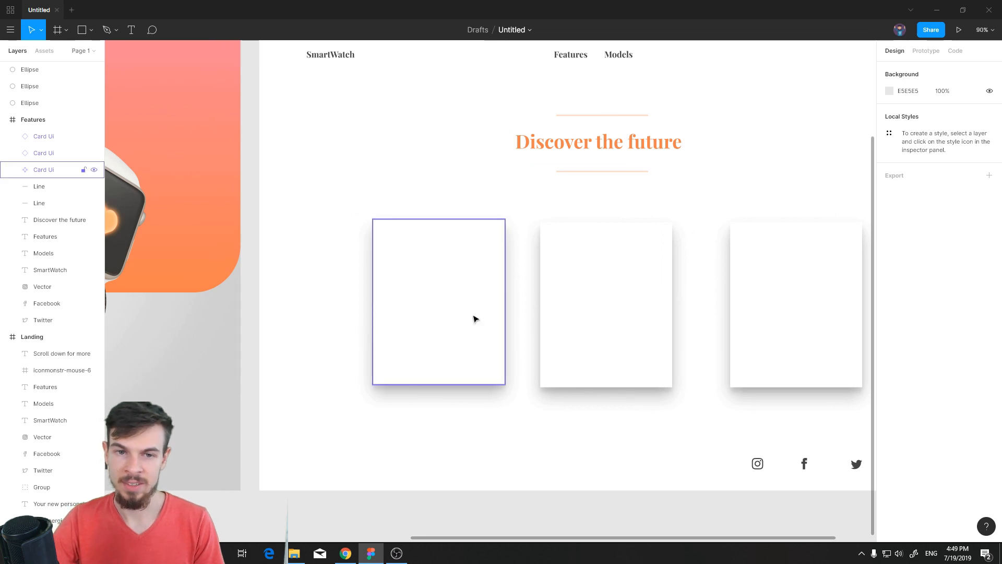
click(396, 553)
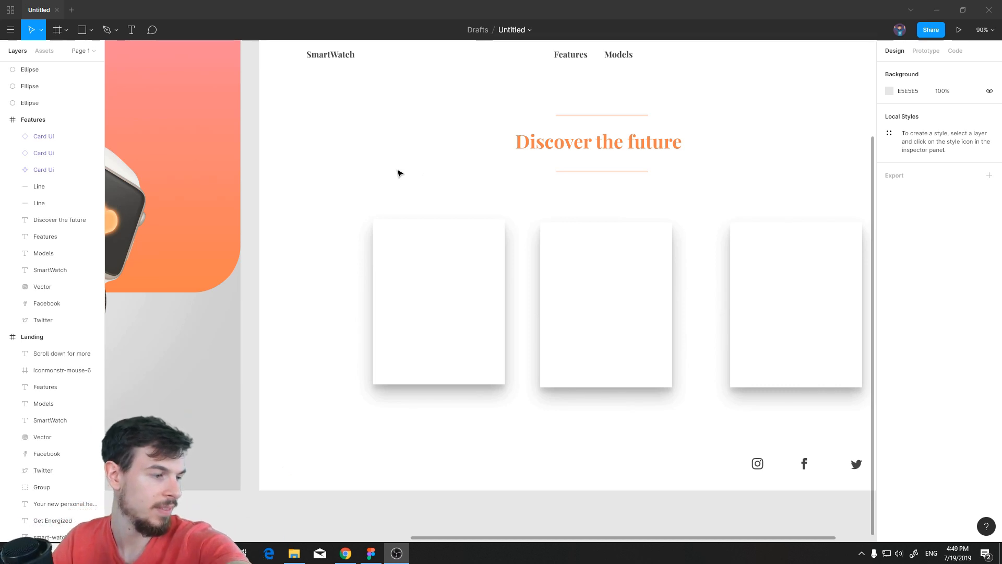
click(385, 441)
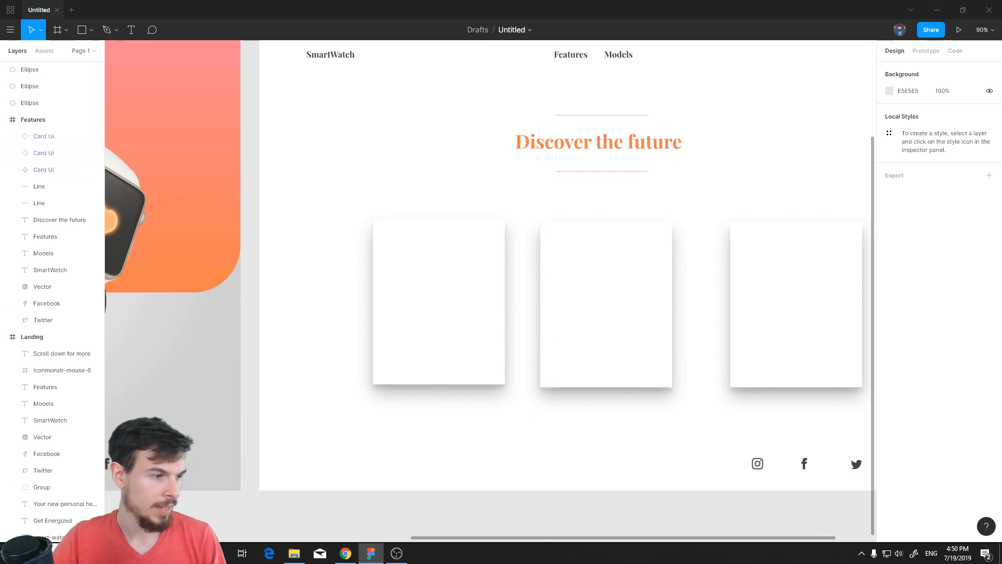
Paste the copied clock, bike and swimming-pool icons into the Features frame.
key(alt+Tab)
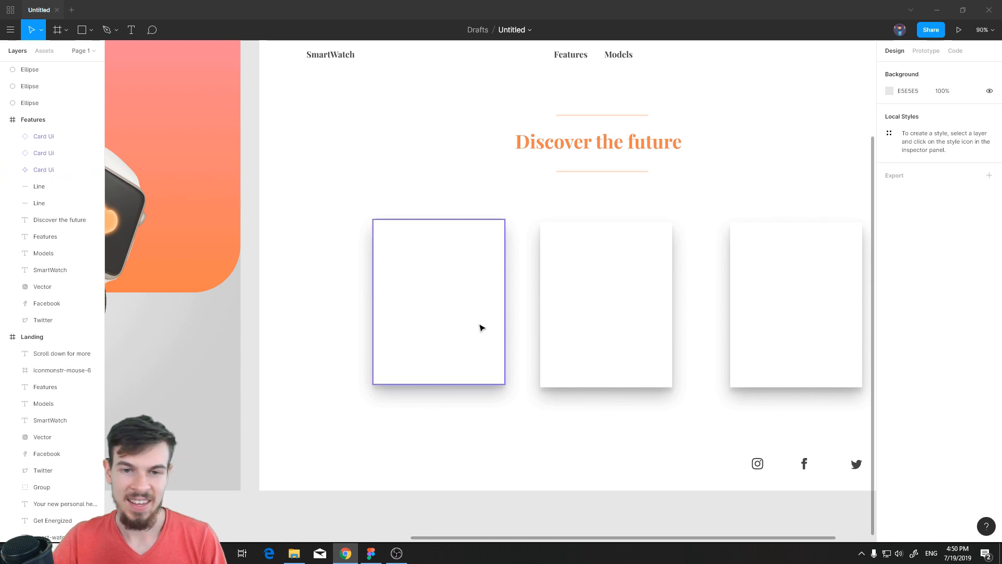
click(498, 439)
key(ctrl+v)
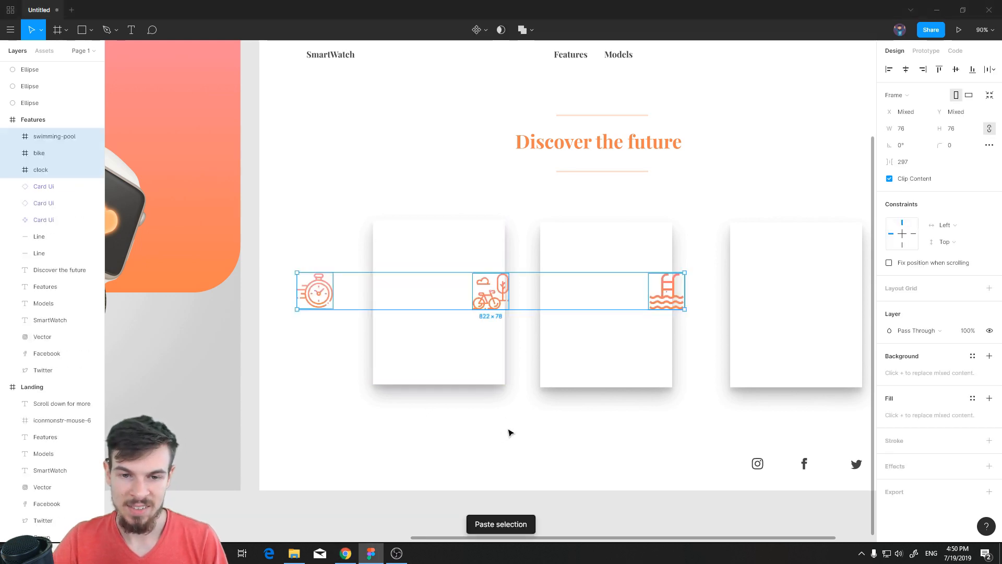
click(430, 406)
scroll(359, 365, up, 5)
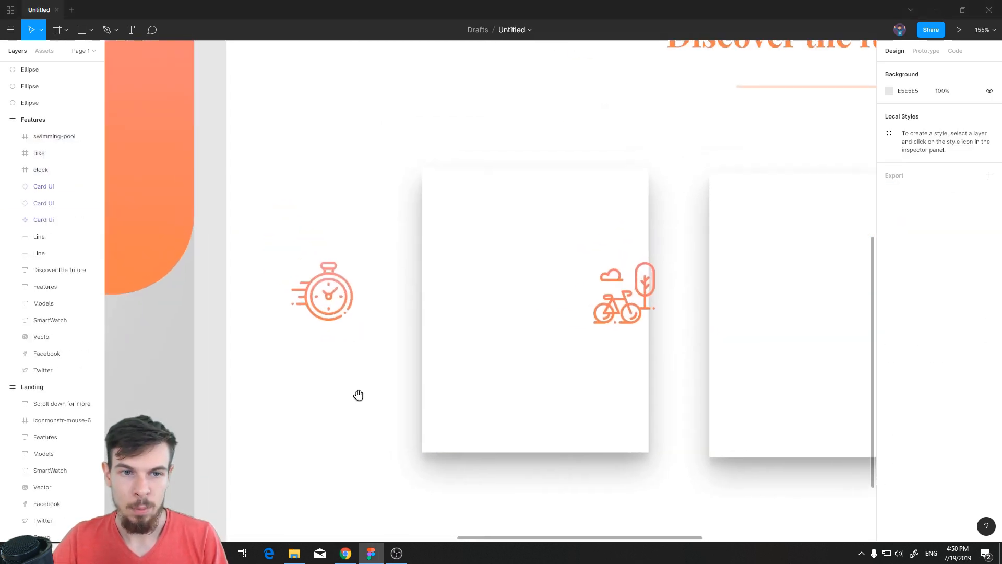
Inspect the clock icon's linear gradient fill and compare it with the page's colour samples.
click(337, 293)
click(890, 382)
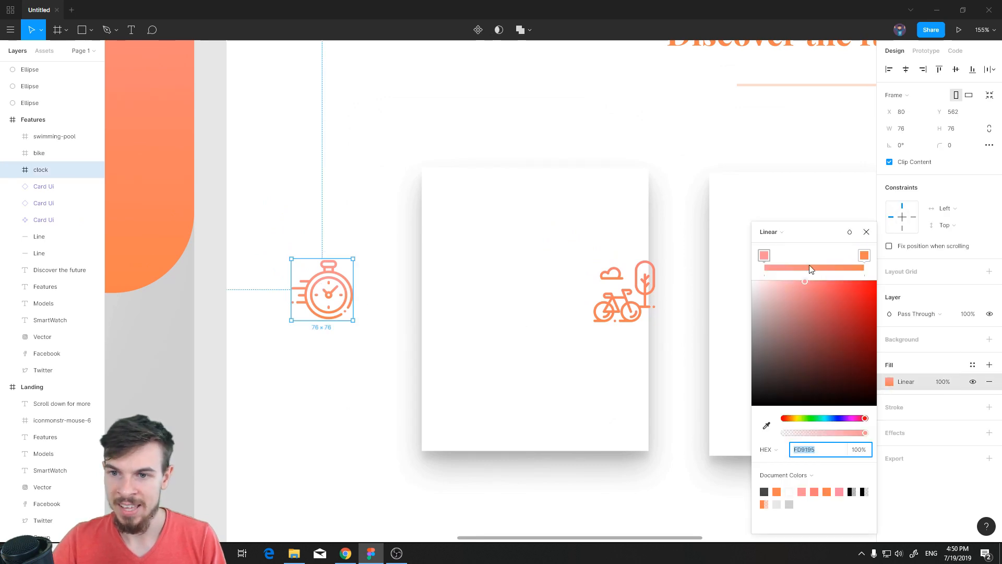
scroll(556, 264, down, 5)
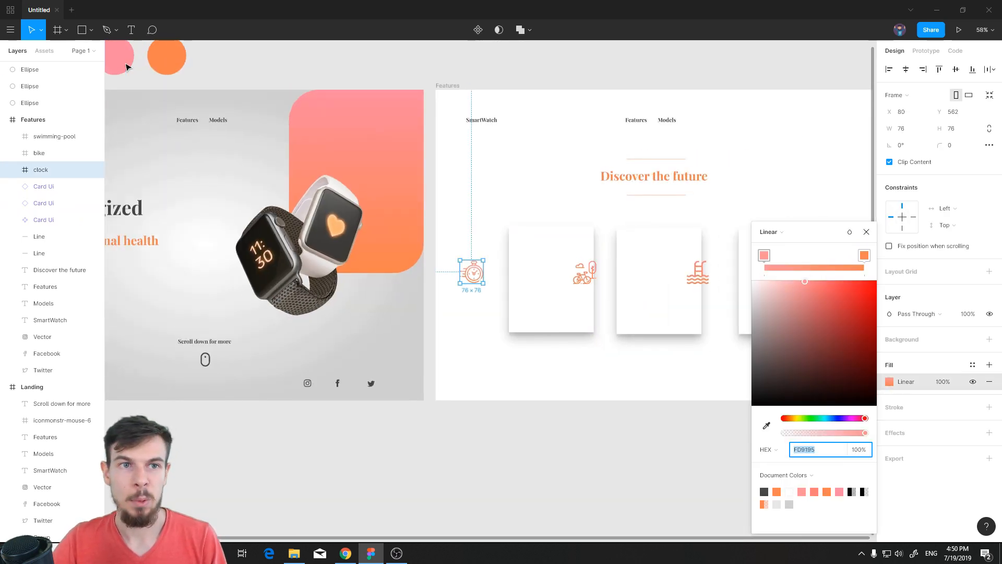
scroll(623, 352, up, 3)
click(627, 383)
Move the clock icon onto the upper part of the first card.
drag(604, 366, 521, 404)
drag(287, 261, 411, 216)
key(ctrl+z)
drag(292, 269, 423, 214)
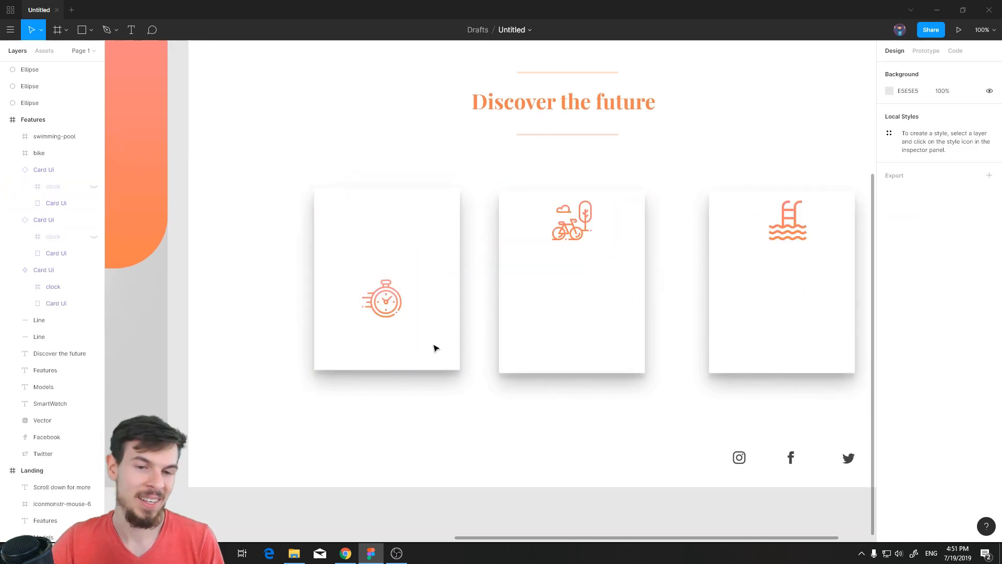
Move the clock icon inside the first card up toward the card's upper part, to about X 102, Y 68.
click(390, 306)
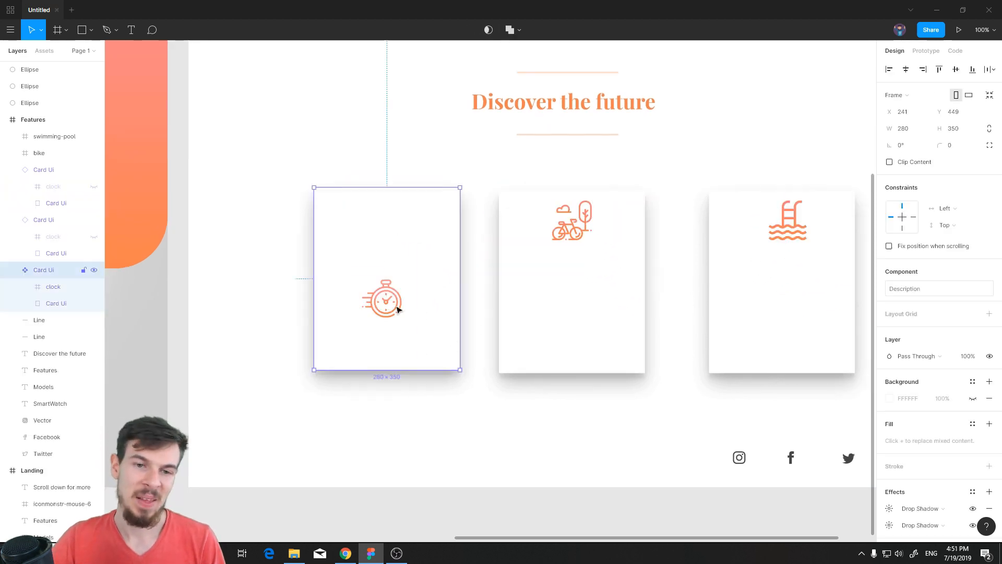
double_click(390, 306)
drag(390, 306, 392, 250)
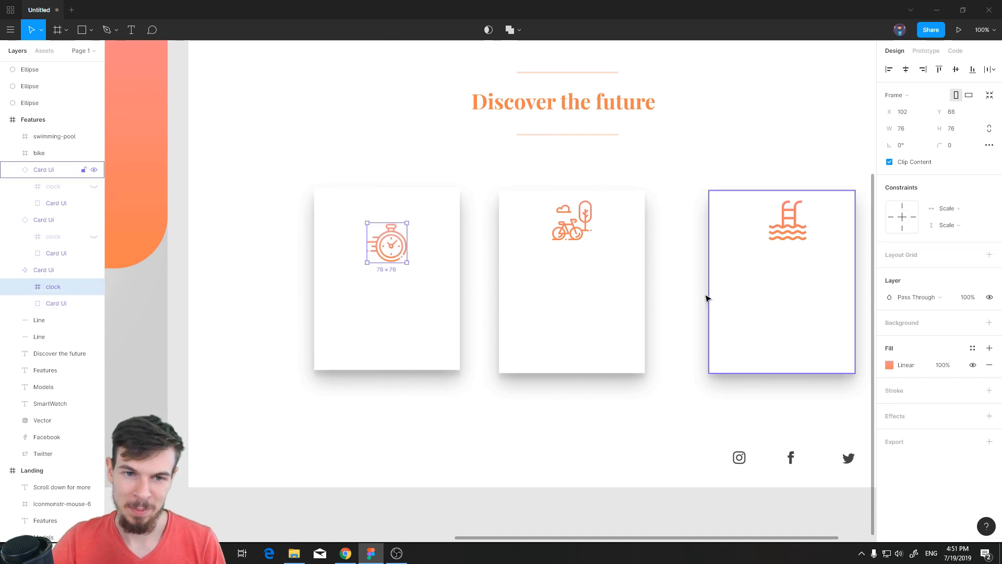
click(659, 349)
Try adding a text box of about 199 × 59 reading "Tracking" below the clock icon in the first card.
key(t)
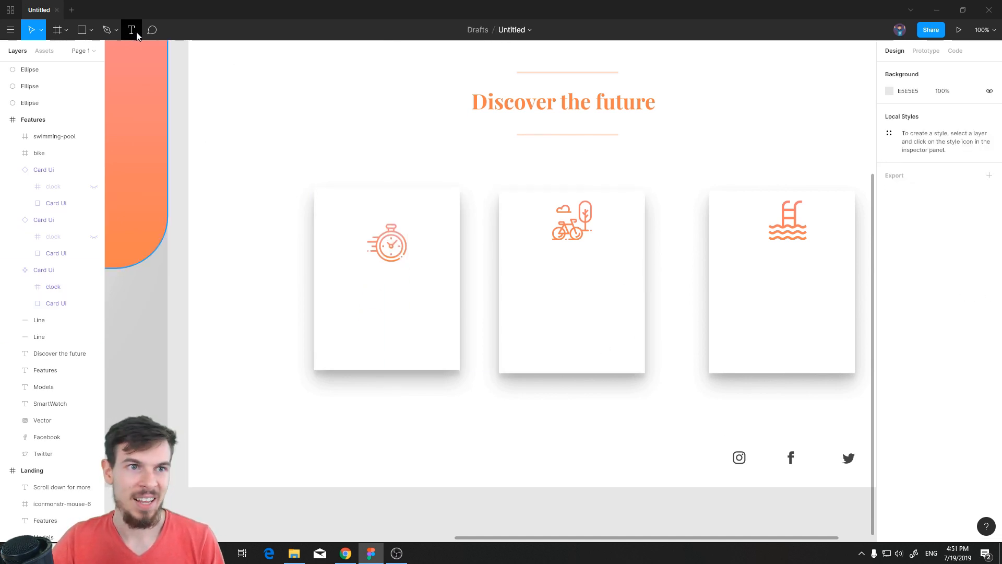
drag(350, 291, 453, 321)
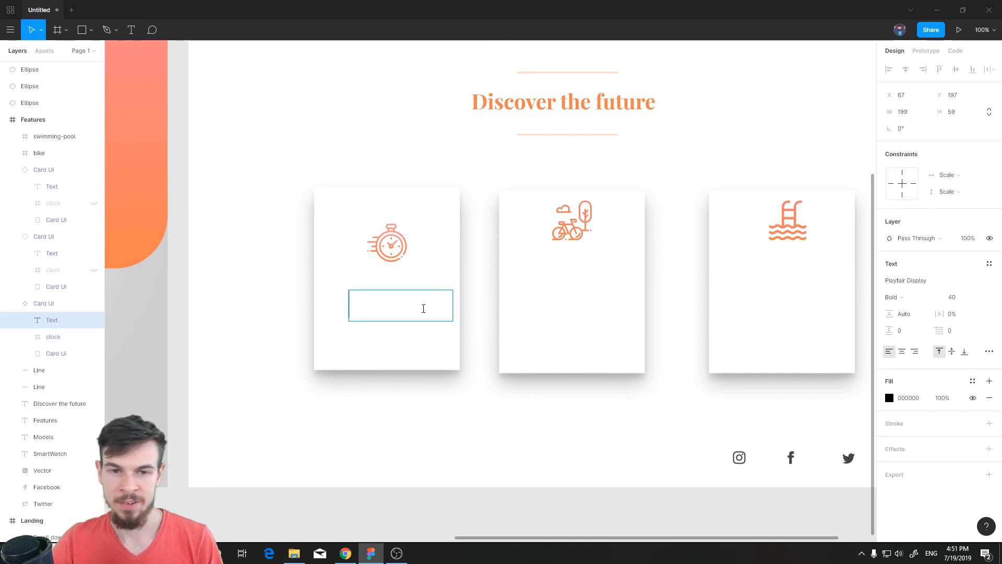
text(Tracking)
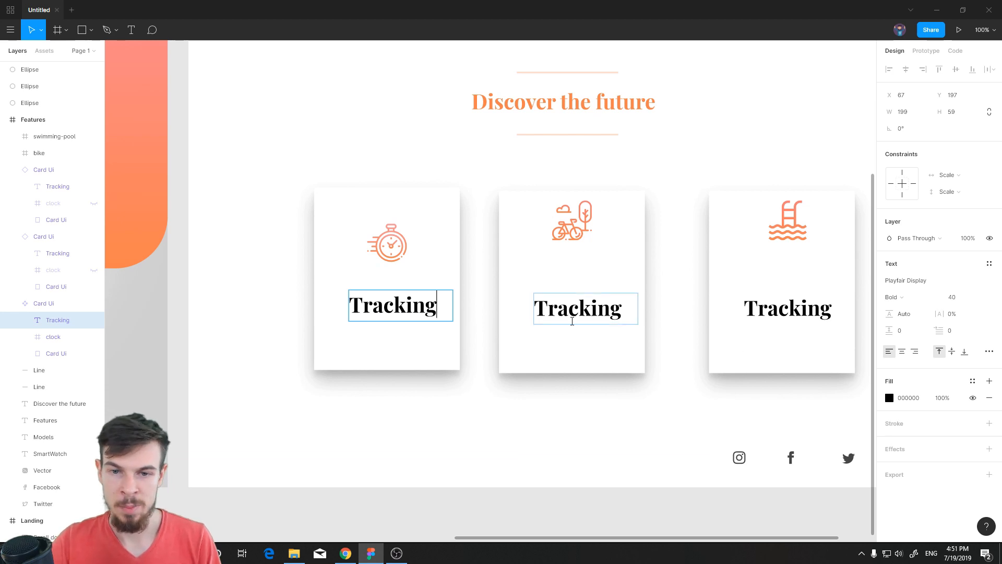
key(ctrl+z)
key(Escape)
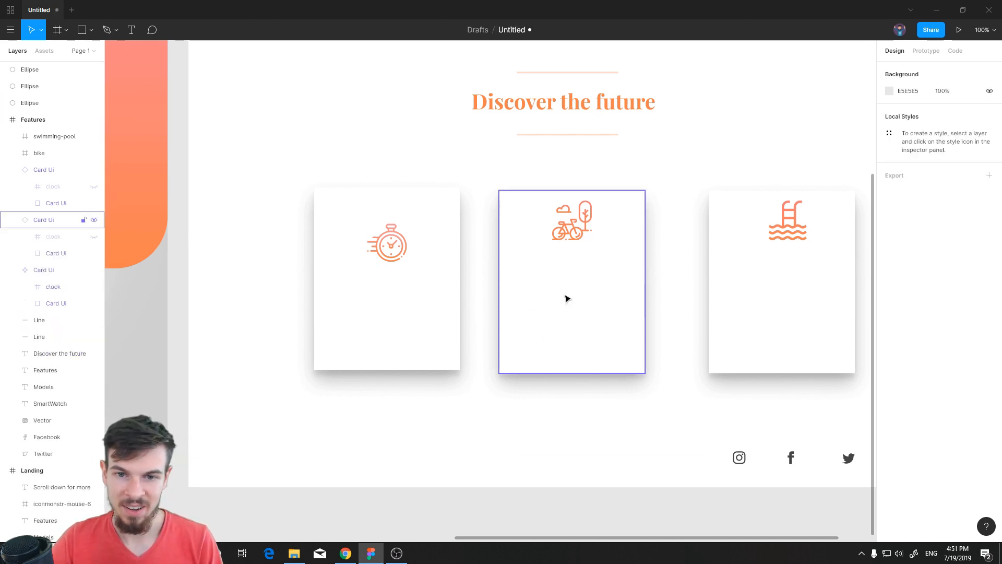
Try a test text box reading "sdfsdf" over the second card, and delete it.
click(131, 30)
drag(535, 275, 608, 312)
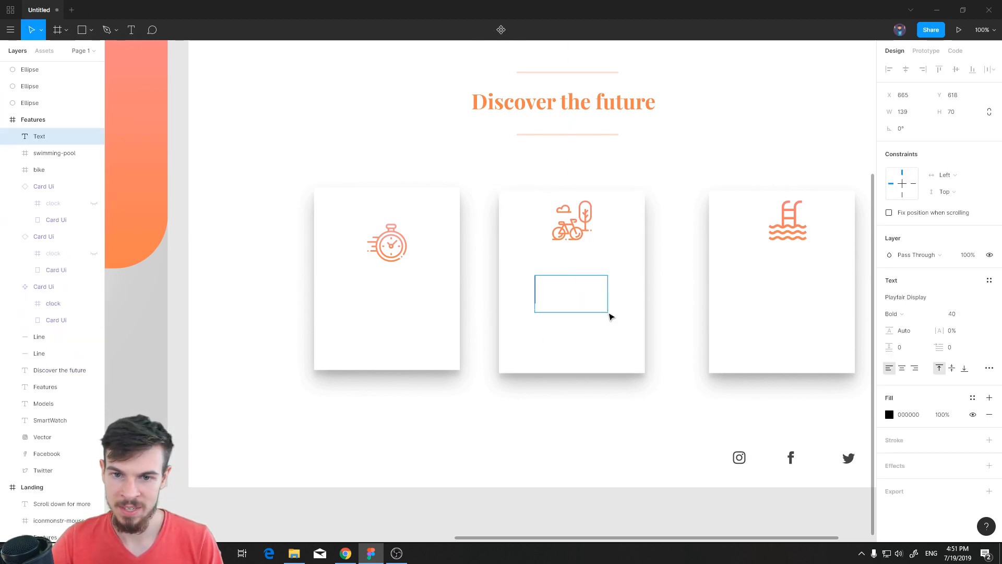
text(sdfsdf)
key(BackSpace)
key(BackSpace)
key(BackSpace)
key(BackSpace)
key(BackSpace)
key(BackSpace)
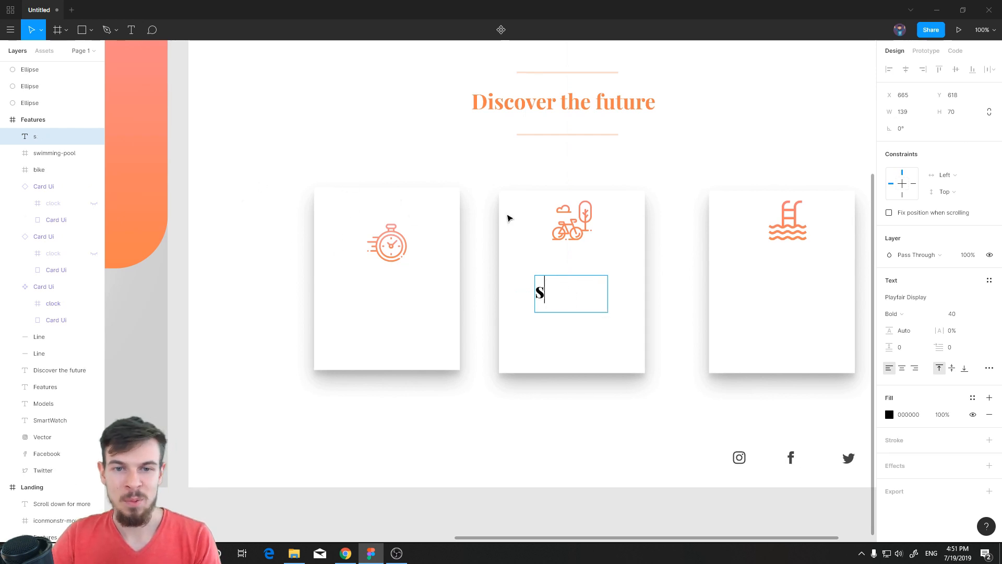
key(Escape)
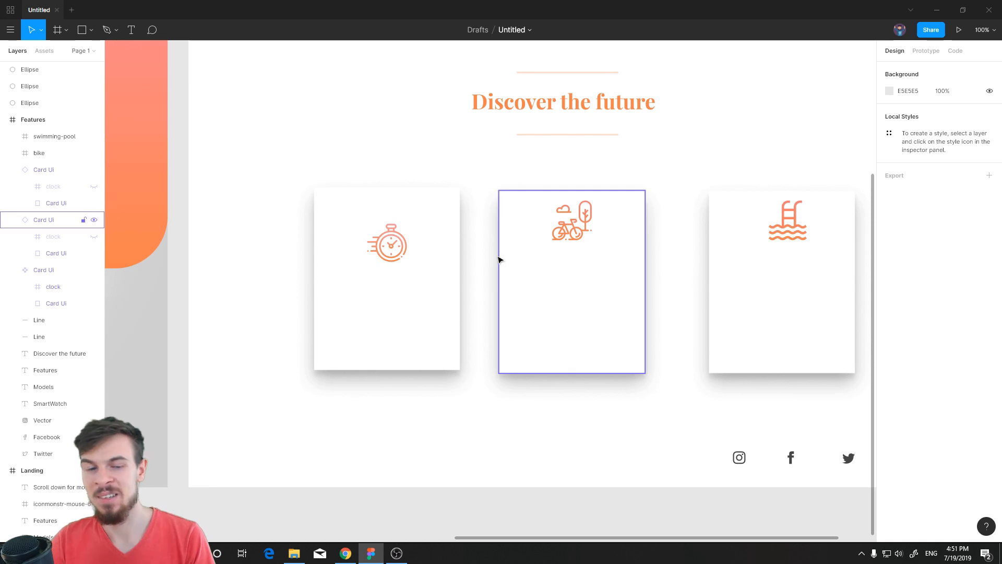
click(394, 249)
key(Escape)
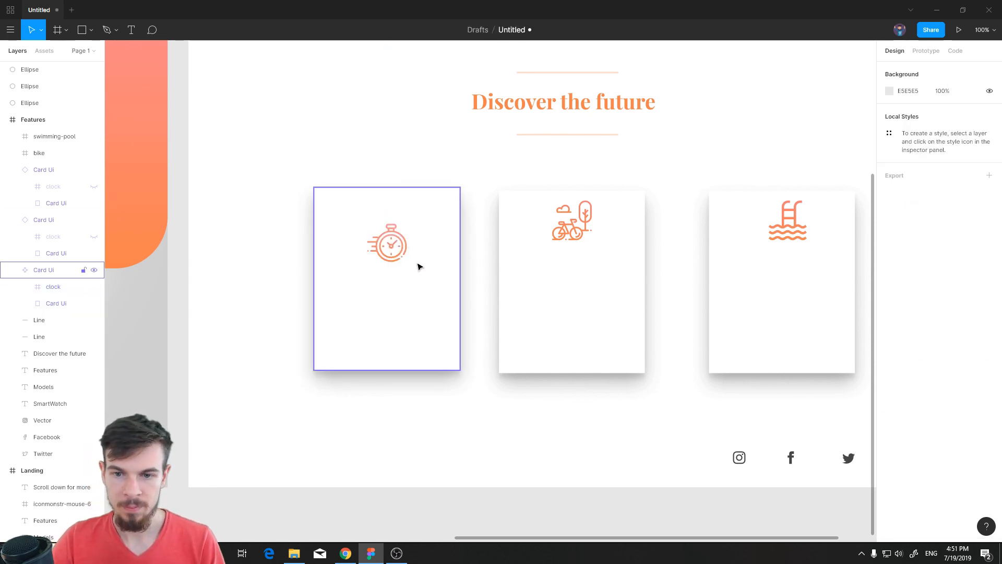
key(ctrl+z)
key(Escape)
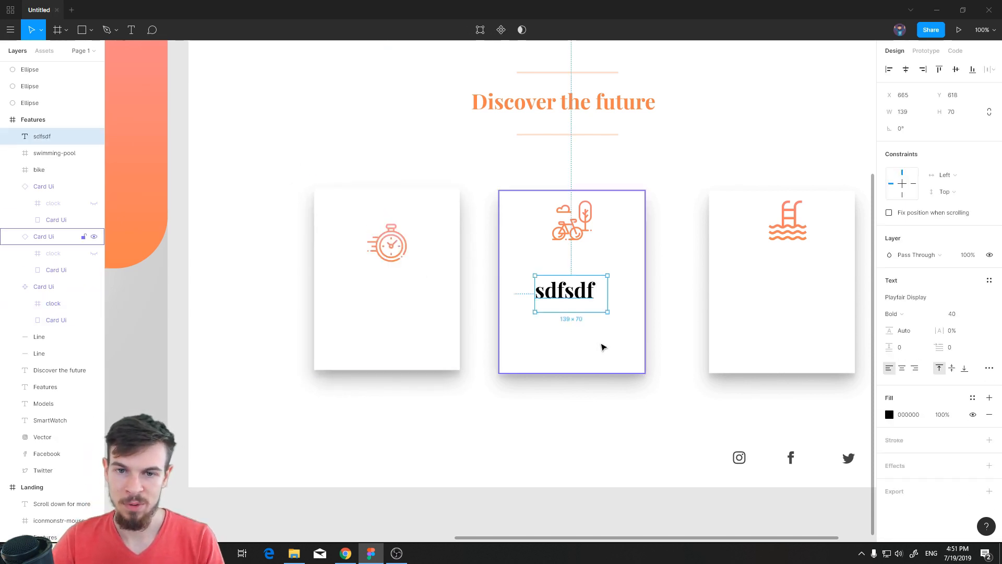
key(Delete)
Shift the first card slightly down to line up with the other cards, and raise its clock icon to Y 23.
click(601, 317)
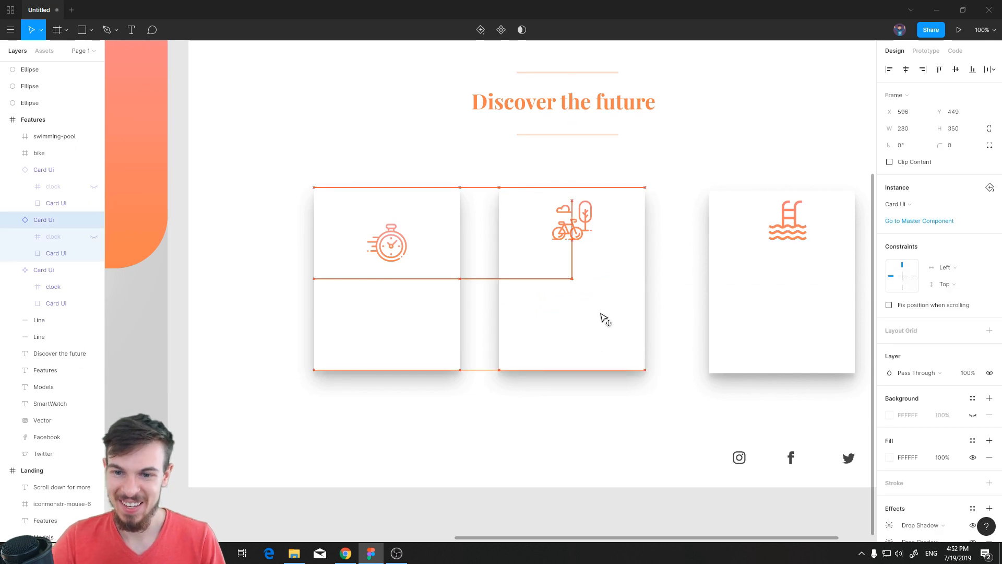
mouse_move(409, 293)
mouse_down()
mouse_move(409, 306)
mouse_move(404, 298)
mouse_up()
drag(391, 256, 387, 227)
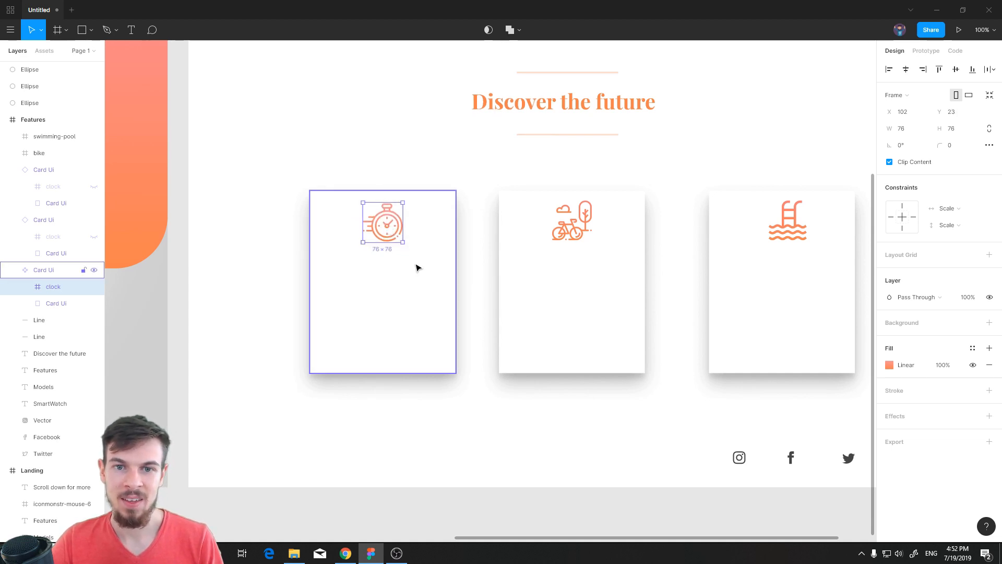
click(421, 269)
Add a text box of about 275 × 57 reading "Tracking" below the clock icon in the first card.
click(575, 405)
drag(333, 277, 506, 293)
click(132, 29)
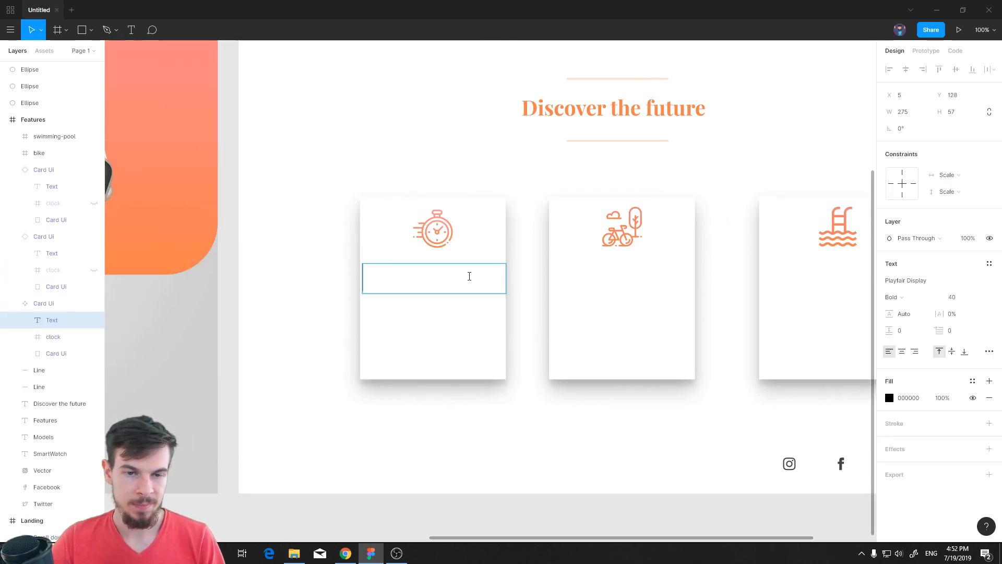
text(Tracking)
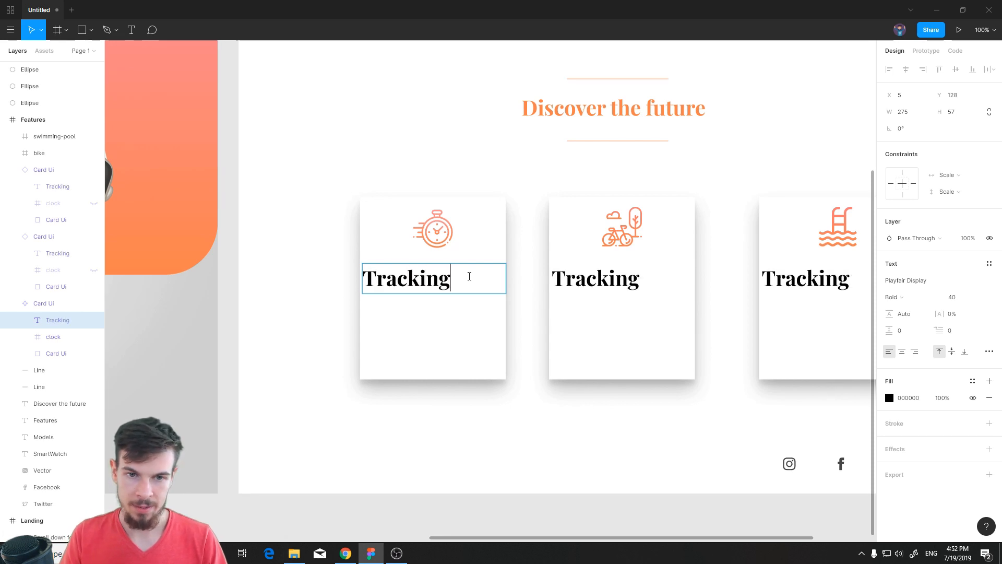
key(alt+Tab)
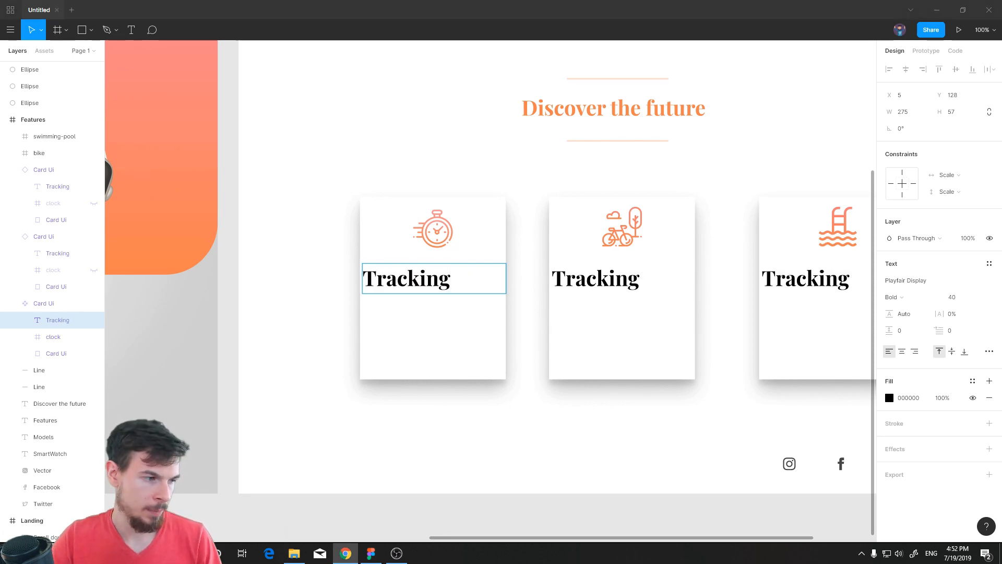
scroll(606, 438, down, 1)
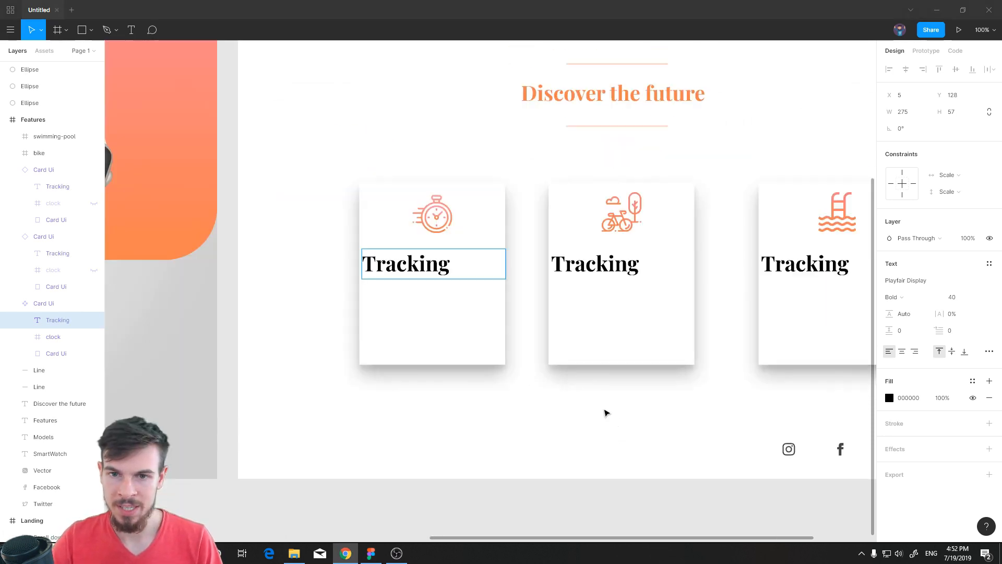
key(alt+Tab)
Check the "Discover the future" heading's text style, and set the first card's "Tracking" text to font size 22.
click(603, 99)
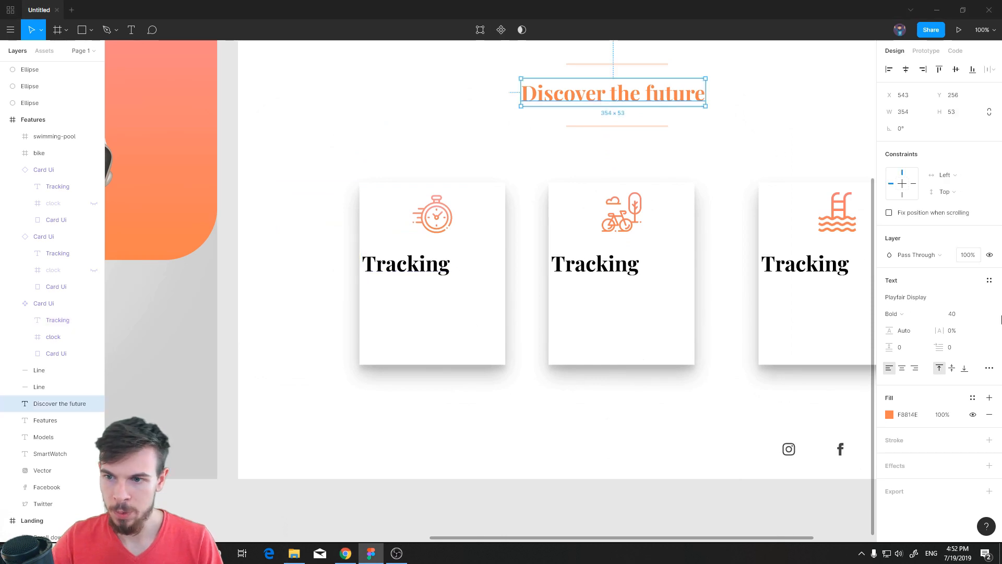
drag(749, 170, 633, 254)
click(295, 367)
click(295, 367)
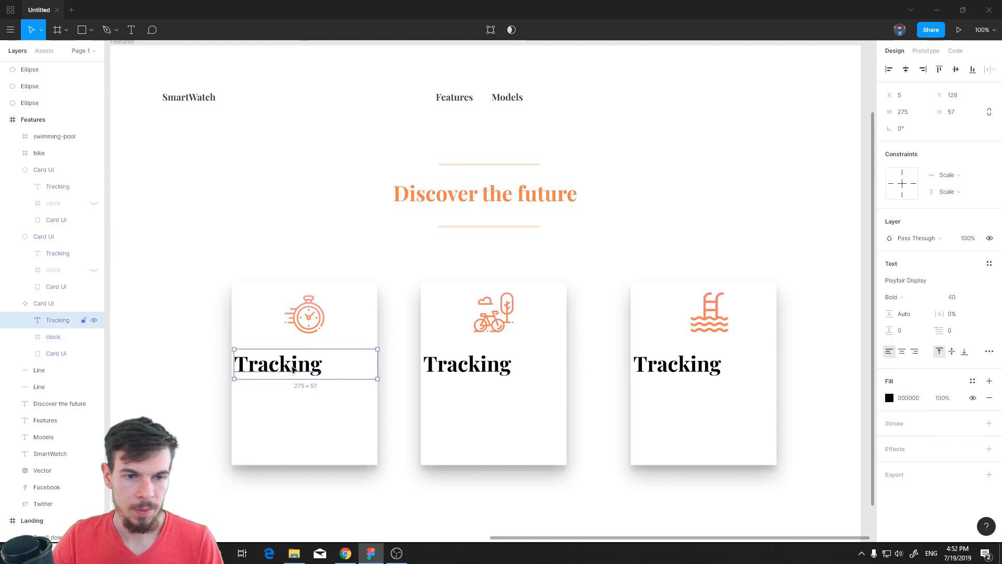
click(963, 298)
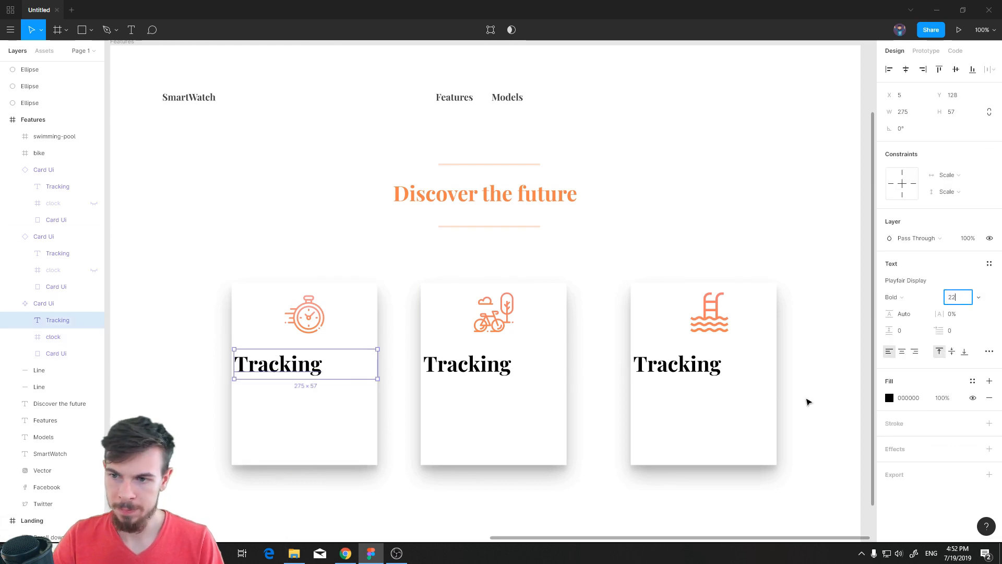
text(22)
click(621, 510)
Change the first card's "Tracking" text fill to the dark grey 454545 from the document colours.
scroll(437, 463, down, 2)
drag(437, 463, 472, 421)
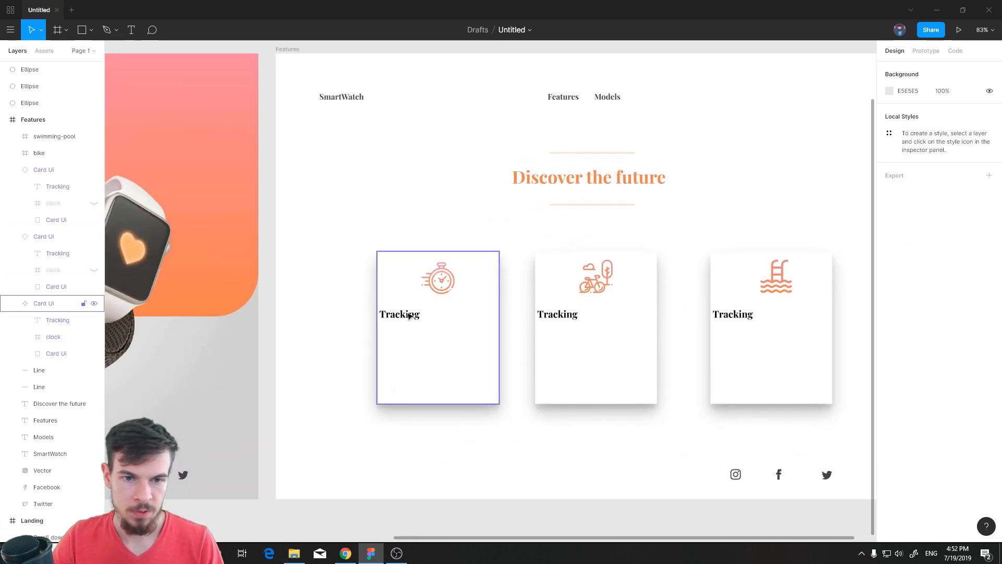
double_click(410, 315)
click(890, 398)
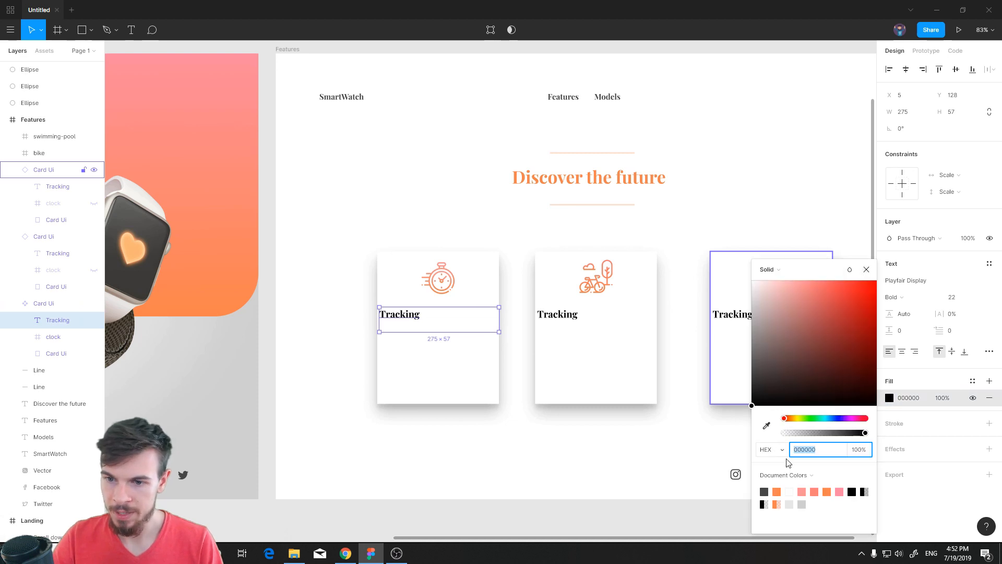
click(621, 459)
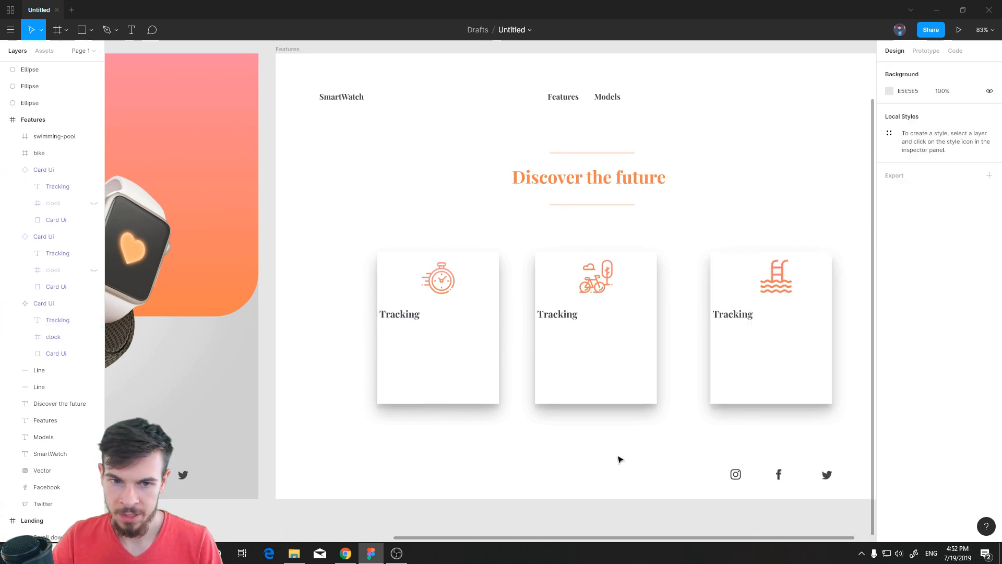
Move the first card's "Tracking" text box to X 0, Y 175 and align its text to the center.
click(405, 316)
click(405, 316)
drag(401, 320, 401, 342)
click(903, 352)
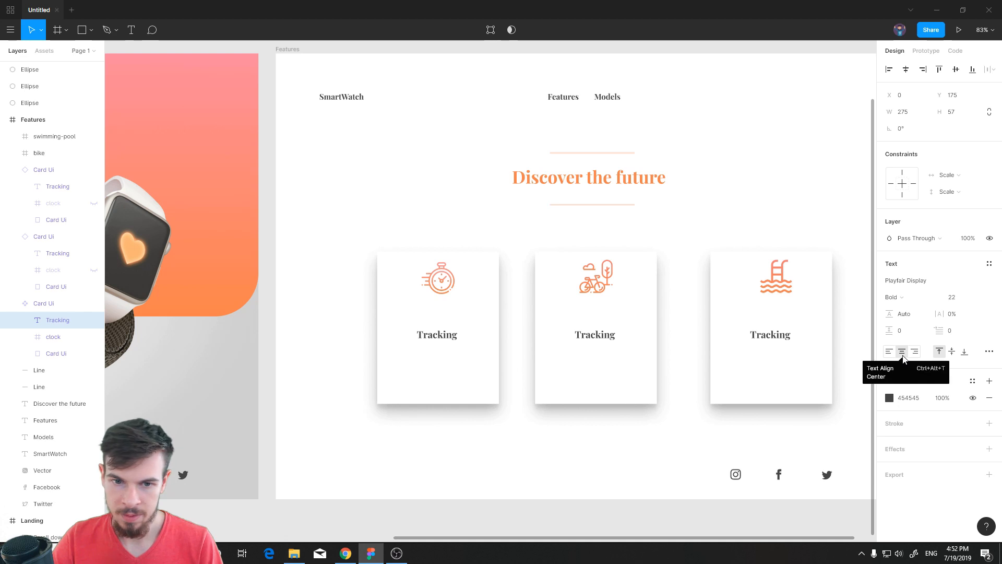
Replace the title text in the bike card with "Outdoors".
scroll(724, 427, up, 5)
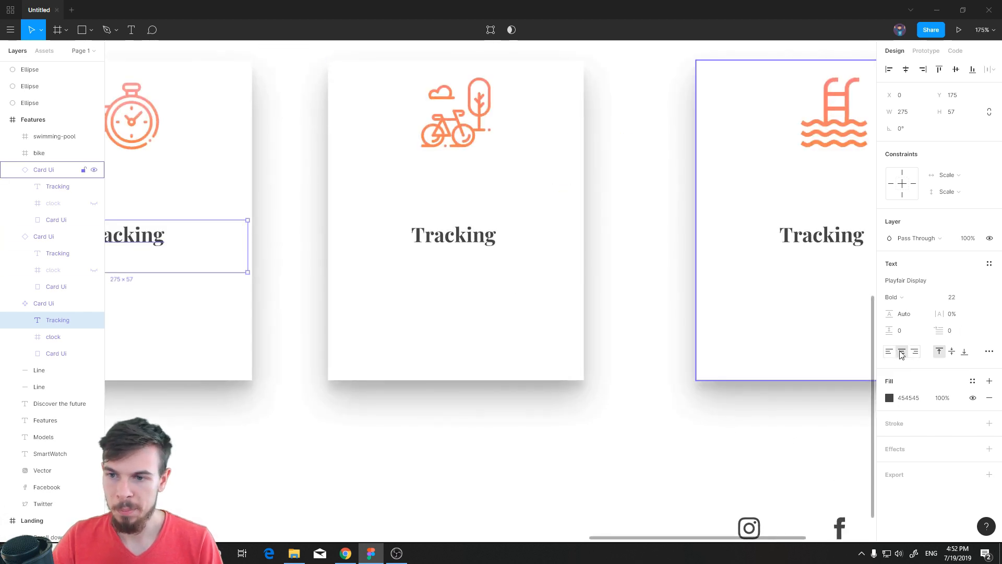
scroll(465, 351, down, 3)
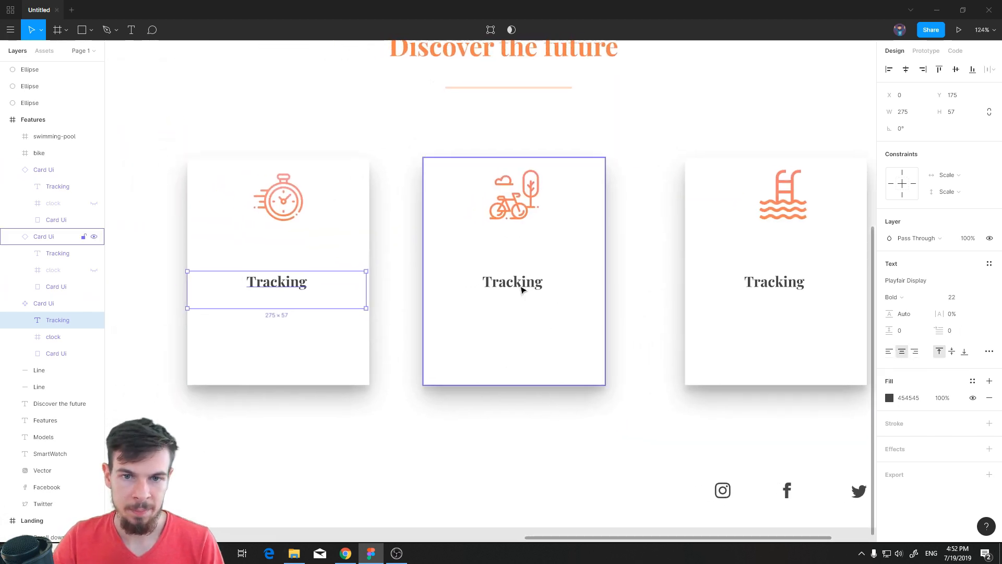
click(522, 289)
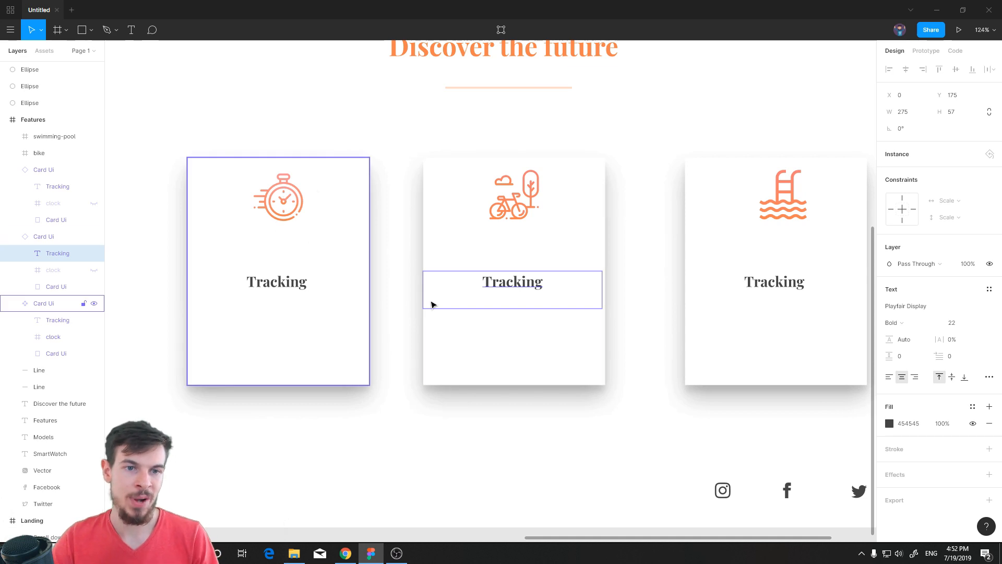
double_click(519, 284)
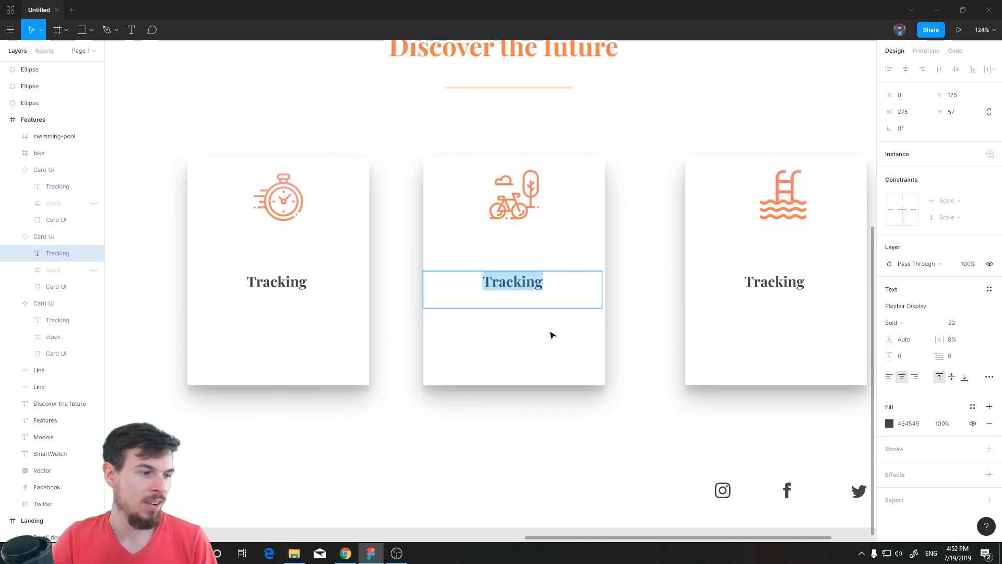
text(Out)
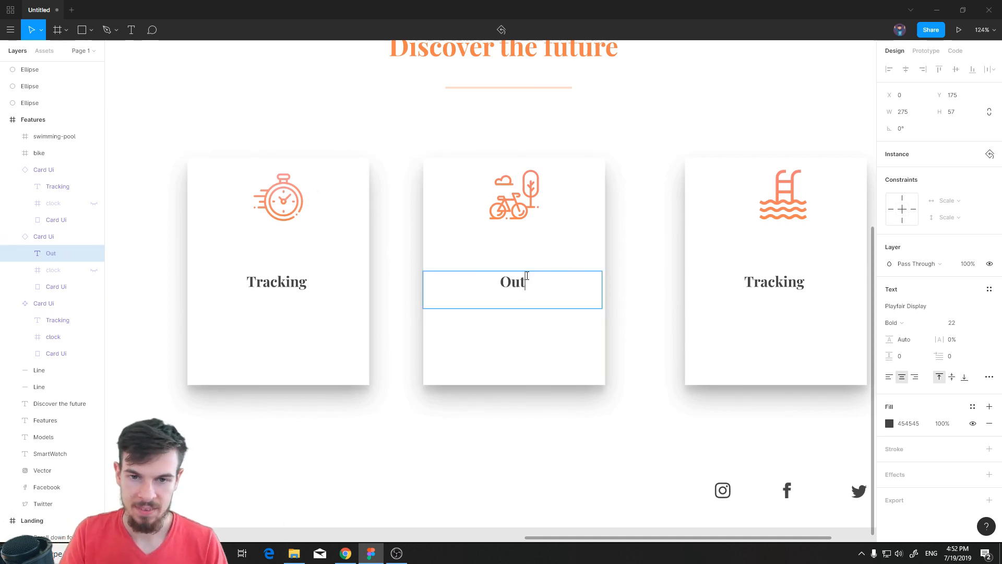
text(doors)
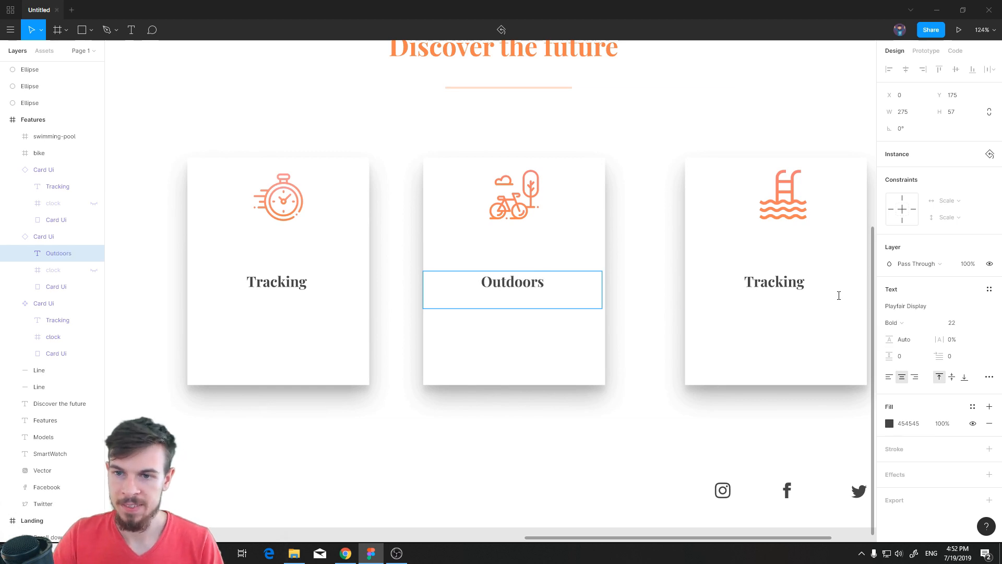
Replace the title text in the swimming-pool card with "Waterproof".
double_click(796, 283)
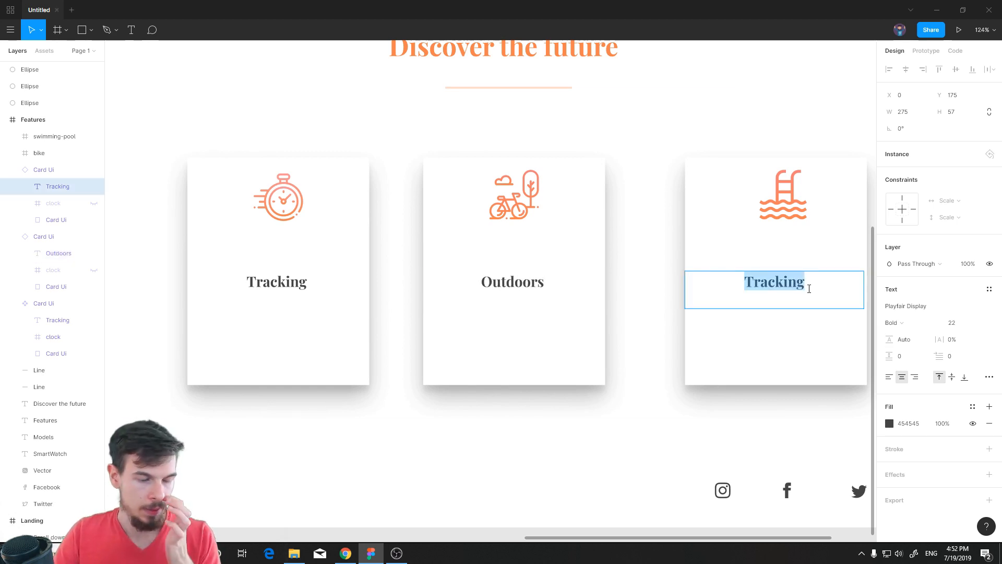
text(Wart)
key(BackSpace)
key(BackSpace)
text(terproof)
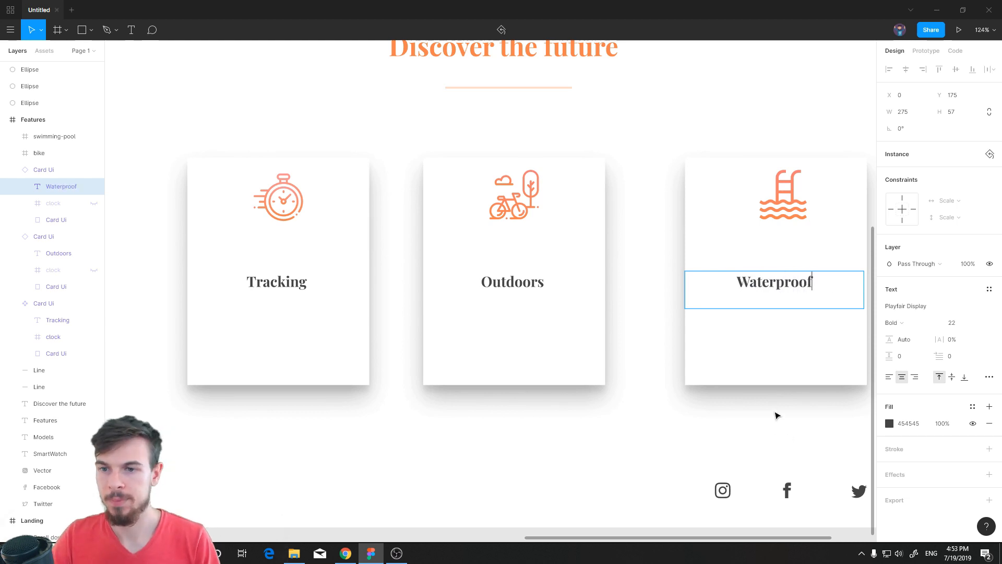
key(Escape)
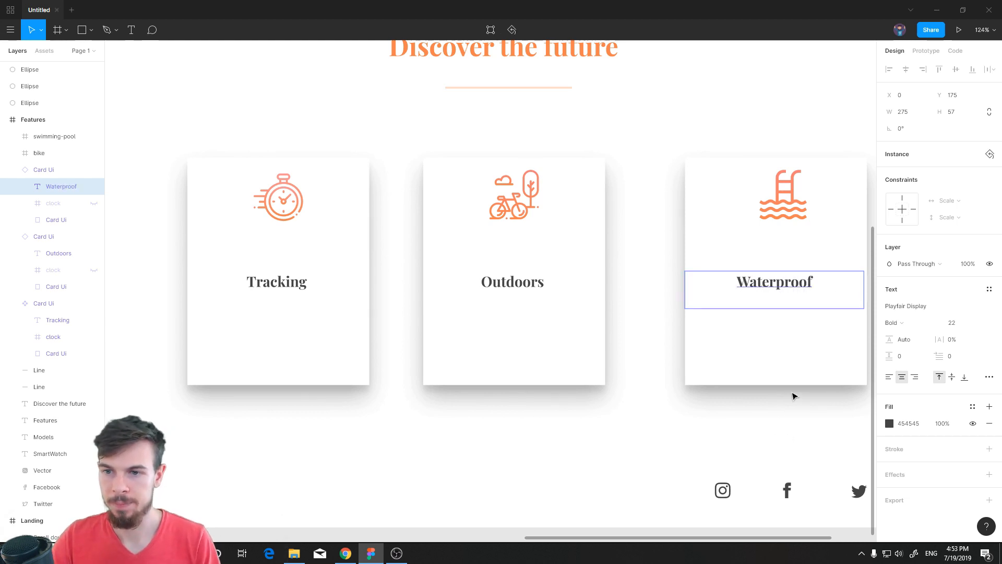
key(Escape)
Widen the first card's "Tracking" text box to 280 so that it spans the full card width.
click(301, 284)
click(306, 284)
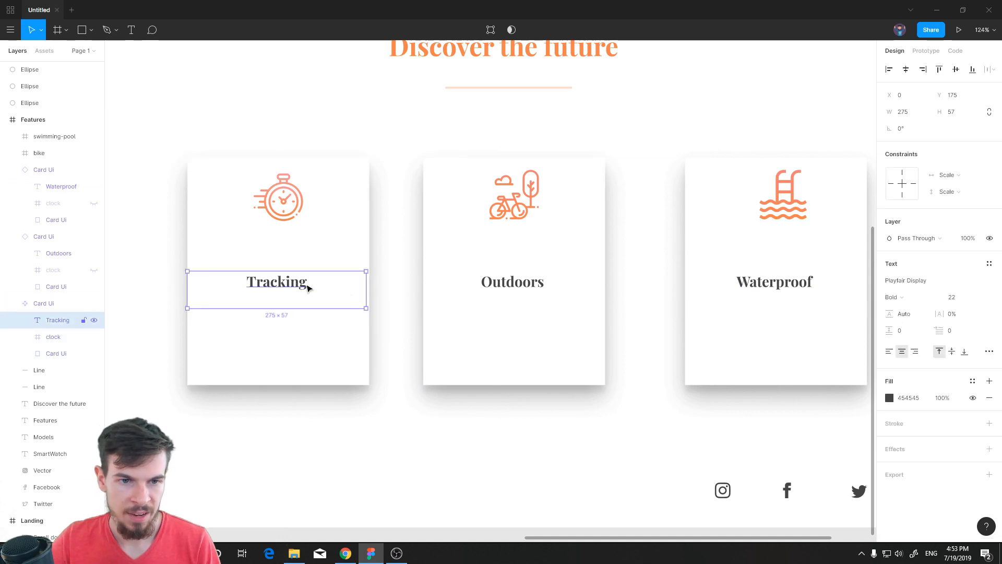
drag(366, 289, 371, 289)
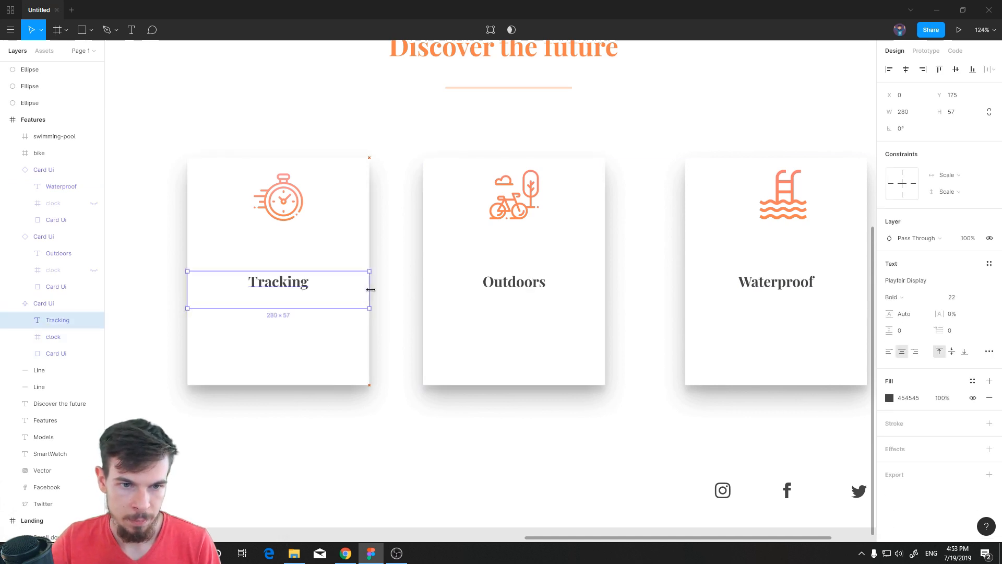
Align the first card's "Tracking" title to the middle of its text box and move it up to Y 146.
click(952, 351)
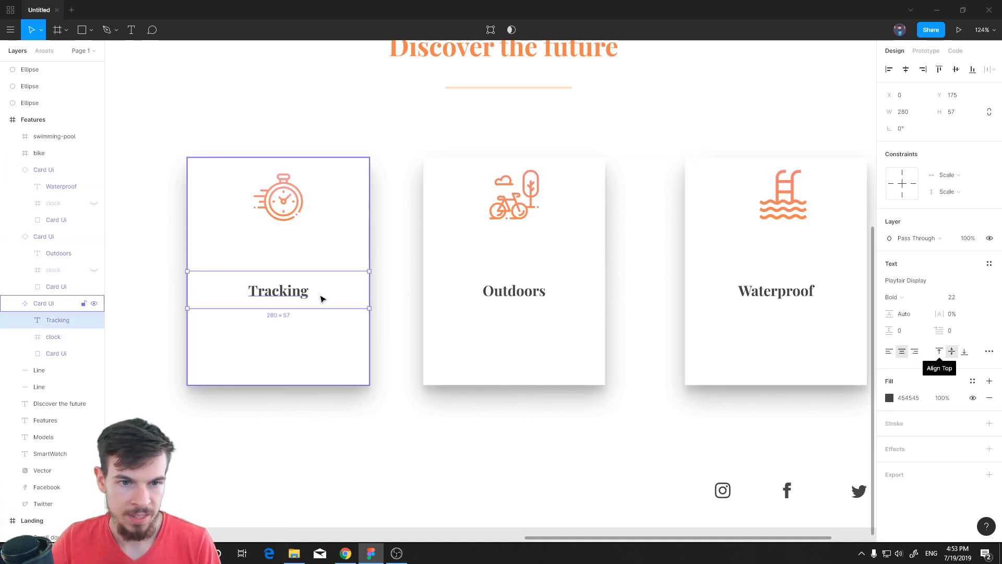
drag(291, 291, 293, 282)
drag(289, 278, 289, 273)
click(493, 277)
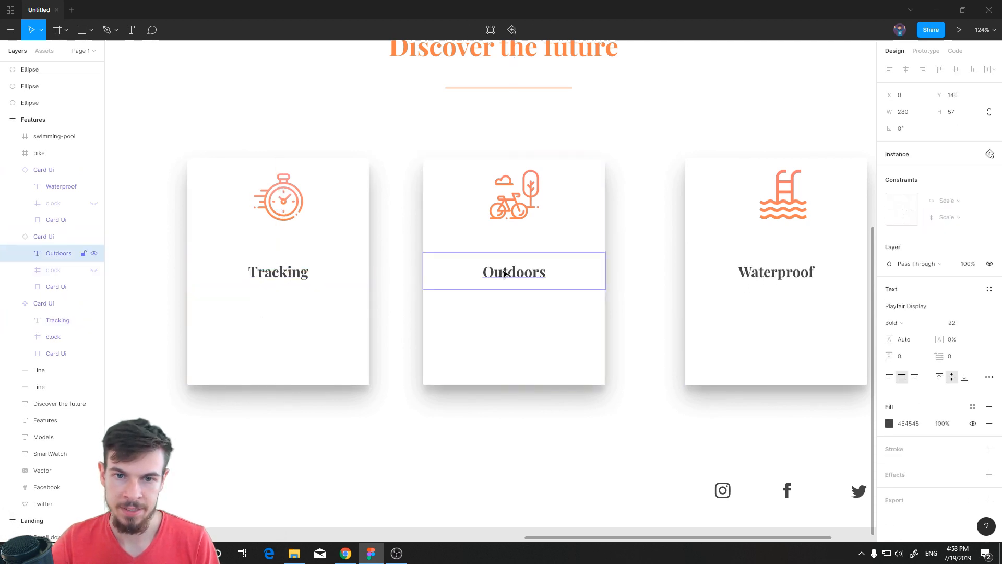
click(774, 276)
drag(766, 196, 782, 198)
click(531, 423)
scroll(665, 295, down, 3)
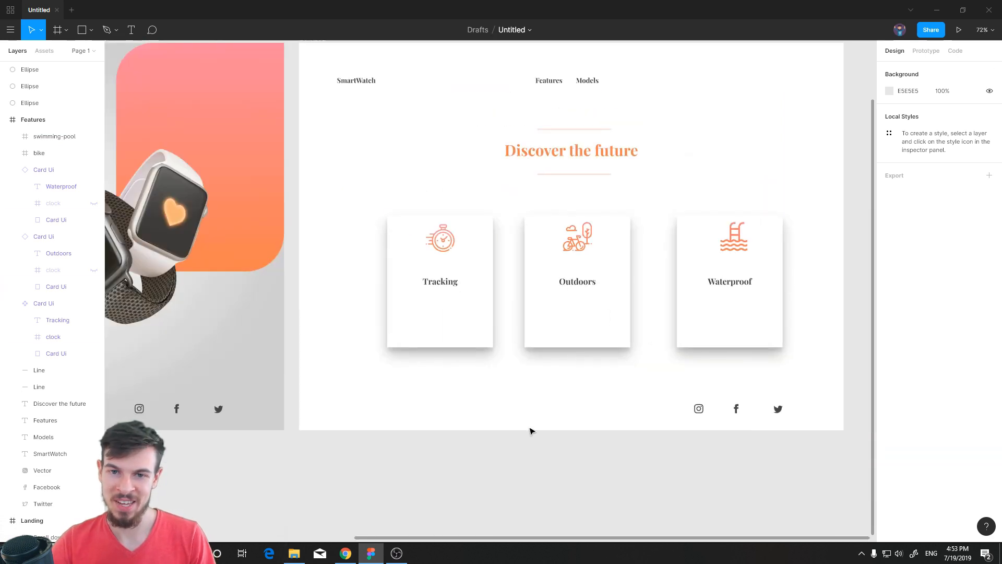
Add a 280 × 80 text box at X 0, Y 245 in the Tracking card reading "Track your gourgeus sleep you little piece of love".
scroll(516, 412, up, 5)
scroll(499, 384, down, 2)
scroll(504, 374, up, 5)
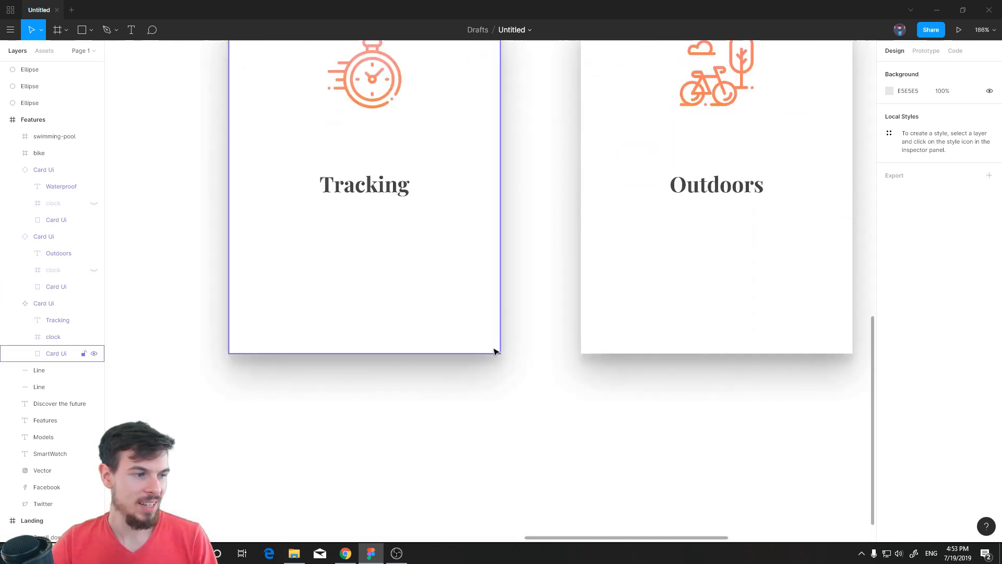
click(125, 30)
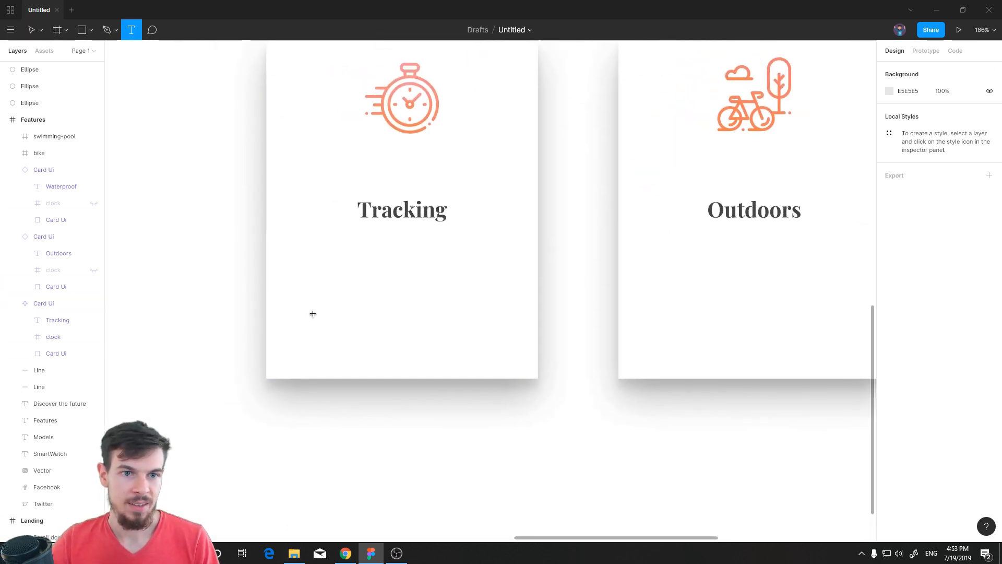
mouse_move(270, 282)
mouse_down()
mouse_move(515, 380)
mouse_move(540, 377)
mouse_move(539, 355)
mouse_up()
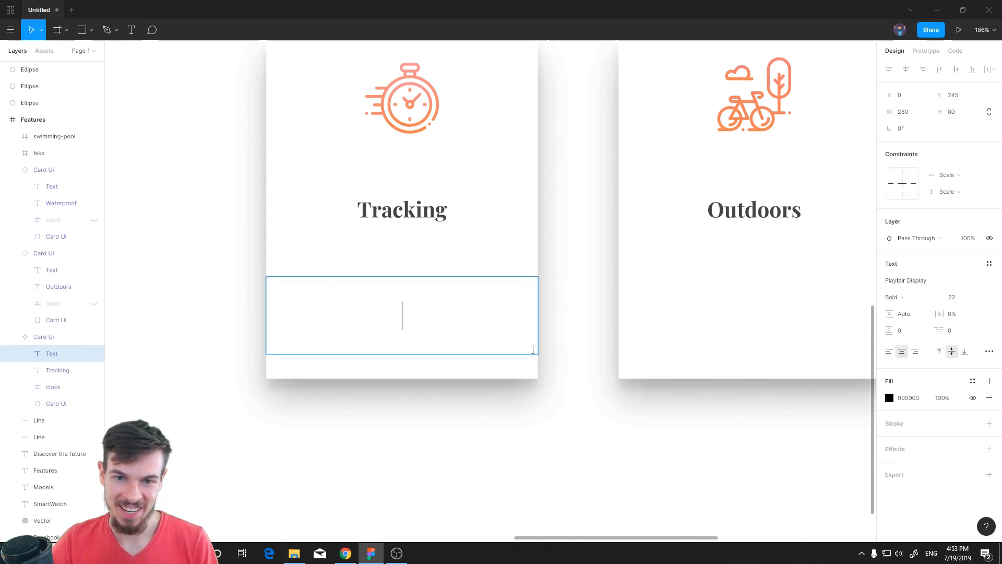
text(Track )
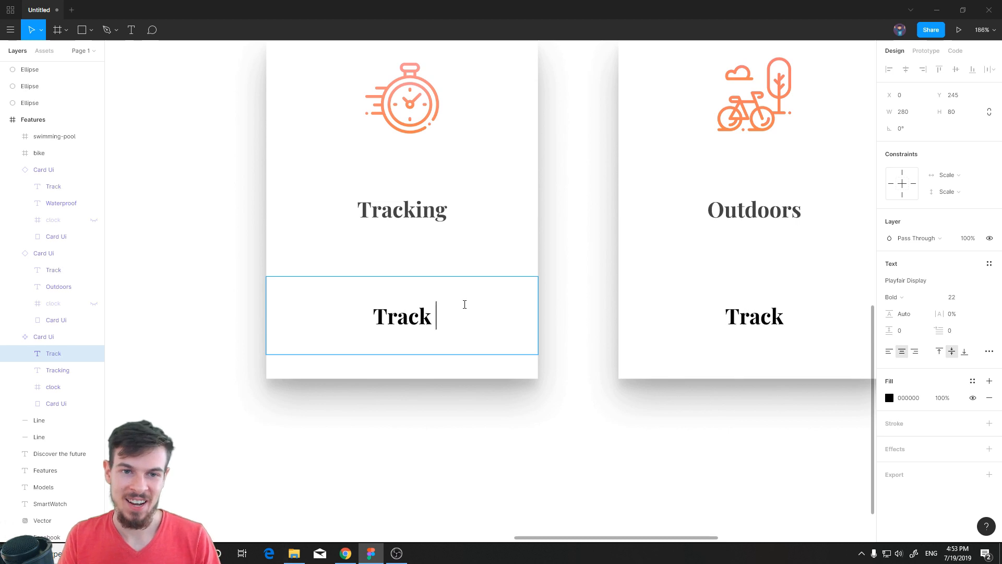
text(your gourge)
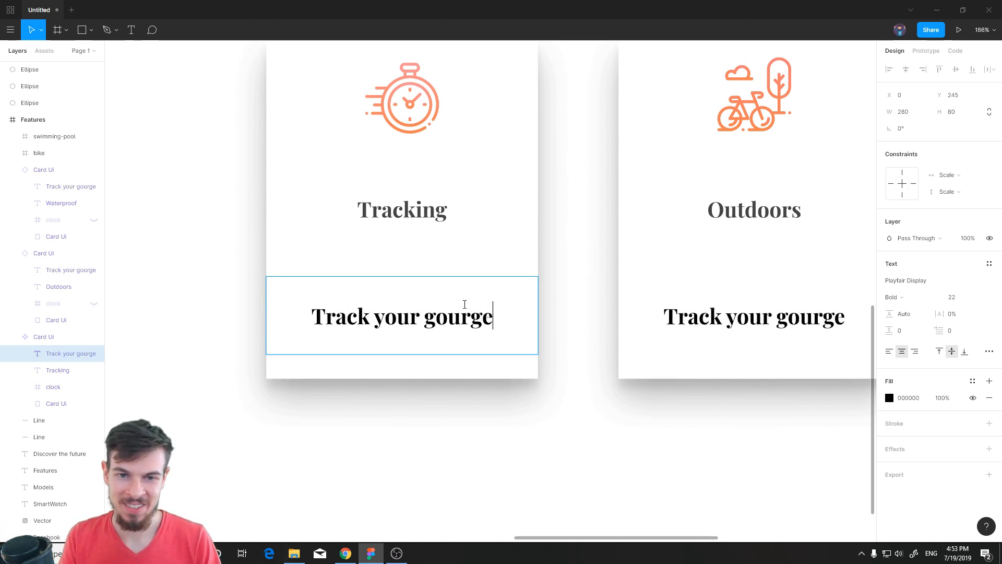
text(us sleep yo)
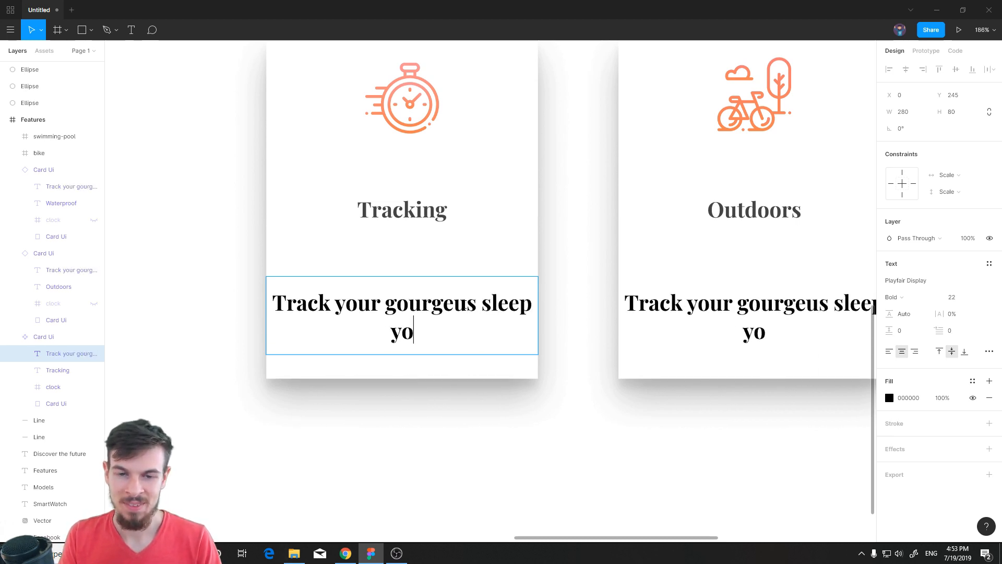
text(u little piece of love)
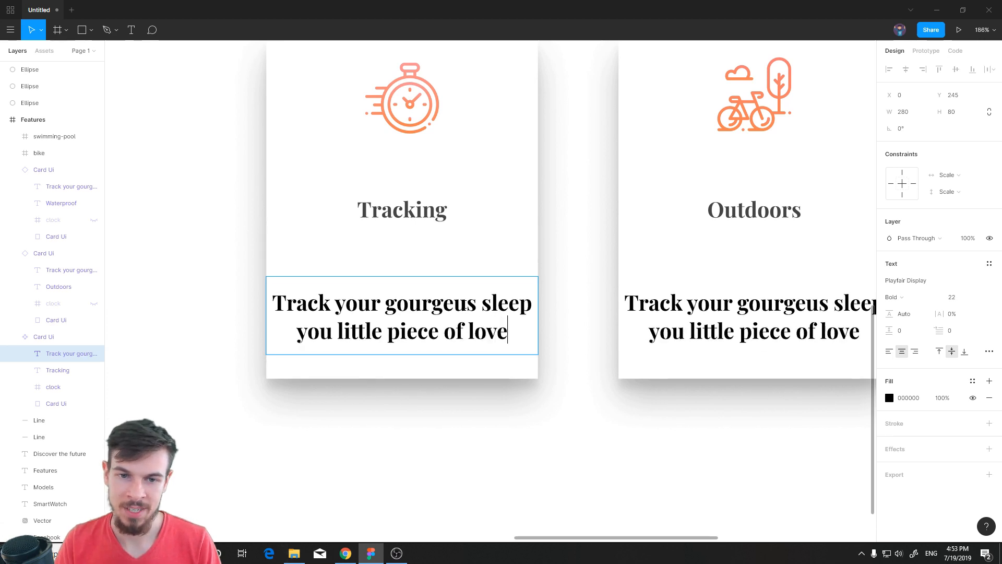
Set the font size of the Tracking card's description text to 16.
key(ctrl+a)
click(979, 297)
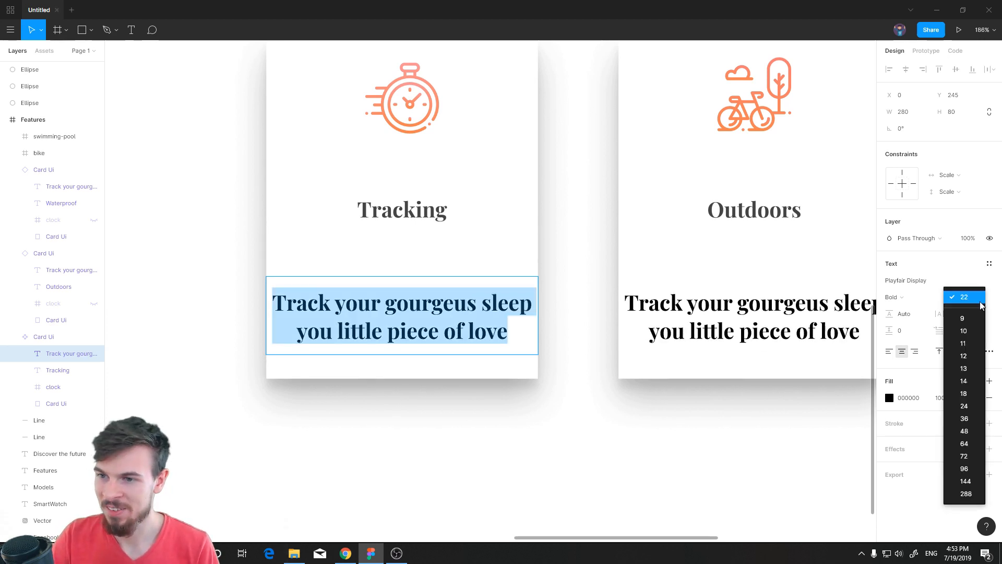
click(966, 394)
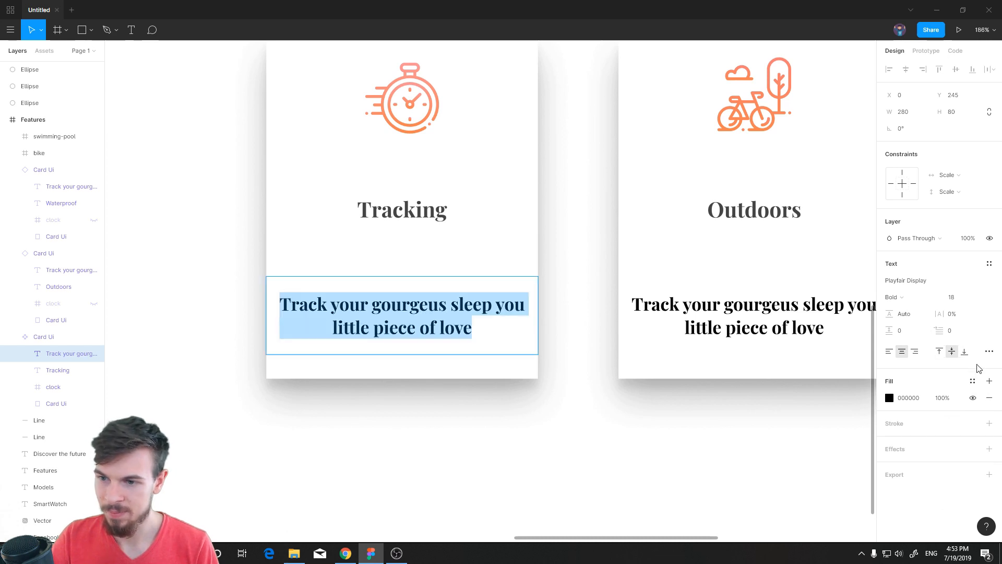
scroll(757, 371, down, 3)
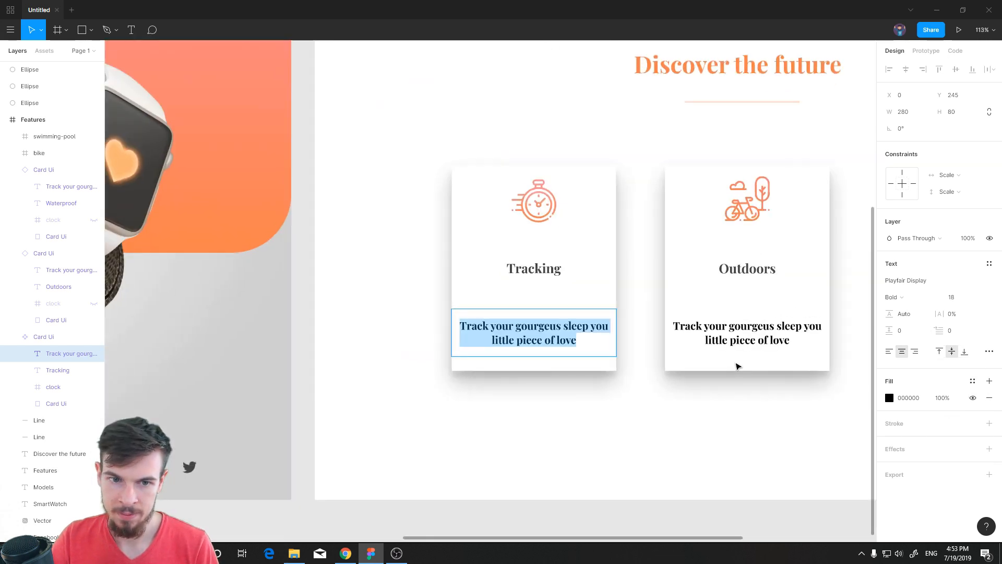
click(975, 299)
click(966, 297)
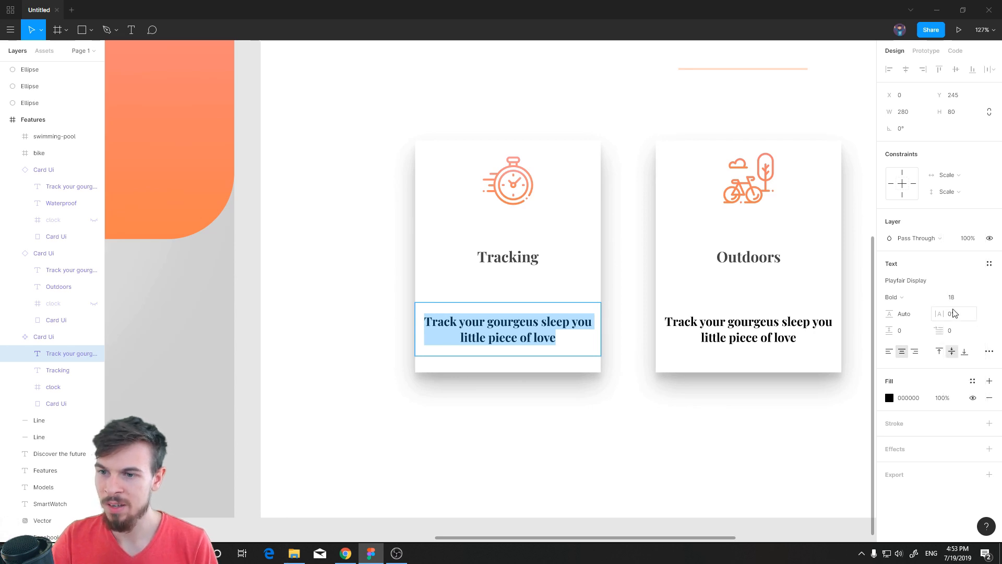
text(16)
key(Return)
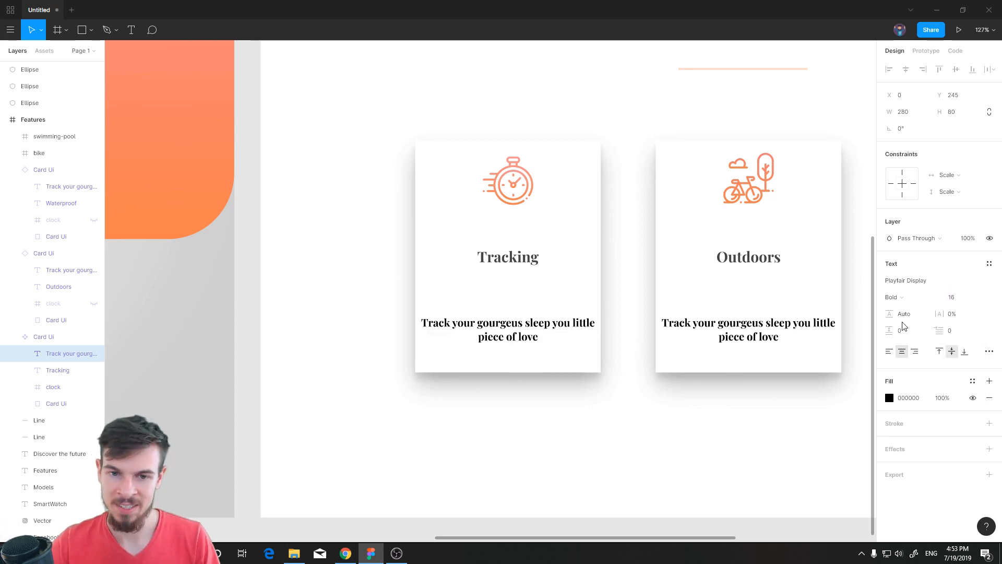
Narrow the Tracking card's description box from both sides to a width of 232 at X 26.
double_click(491, 324)
key(Escape)
drag(601, 329, 586, 328)
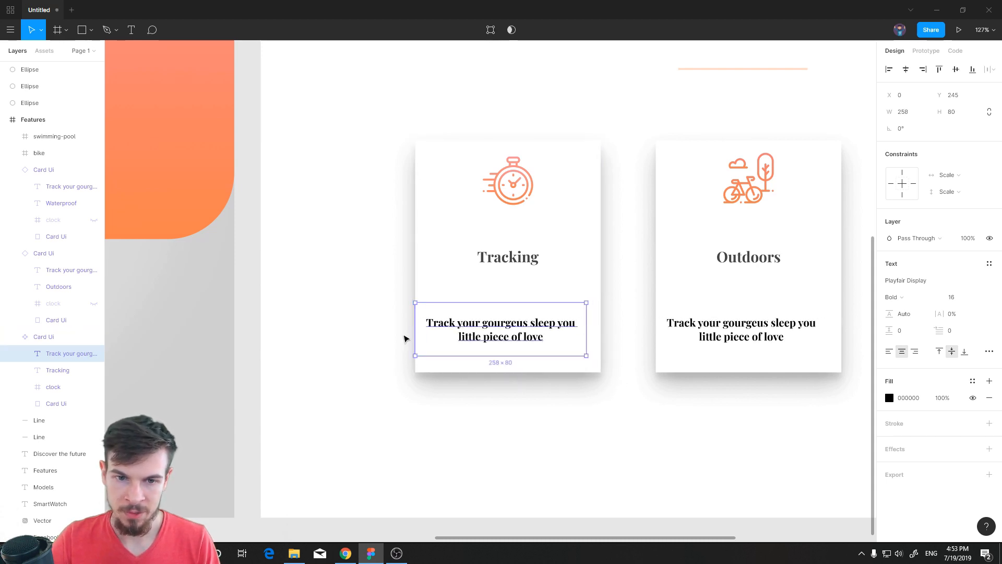
drag(417, 333, 432, 334)
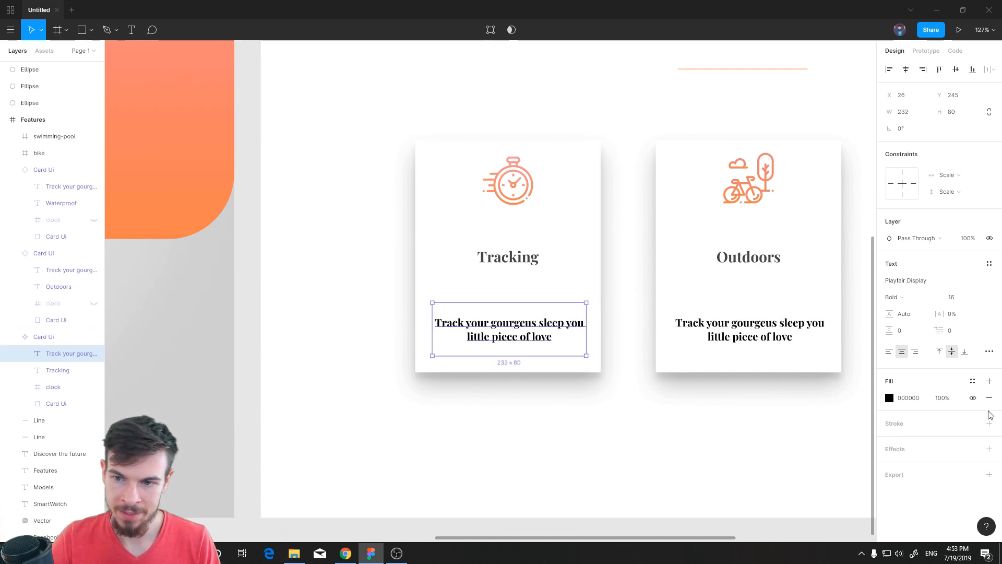
Give the description text a linear gradient fill from coral FF7C77 to orange F8814E, with the end stop at 100% opacity.
click(889, 398)
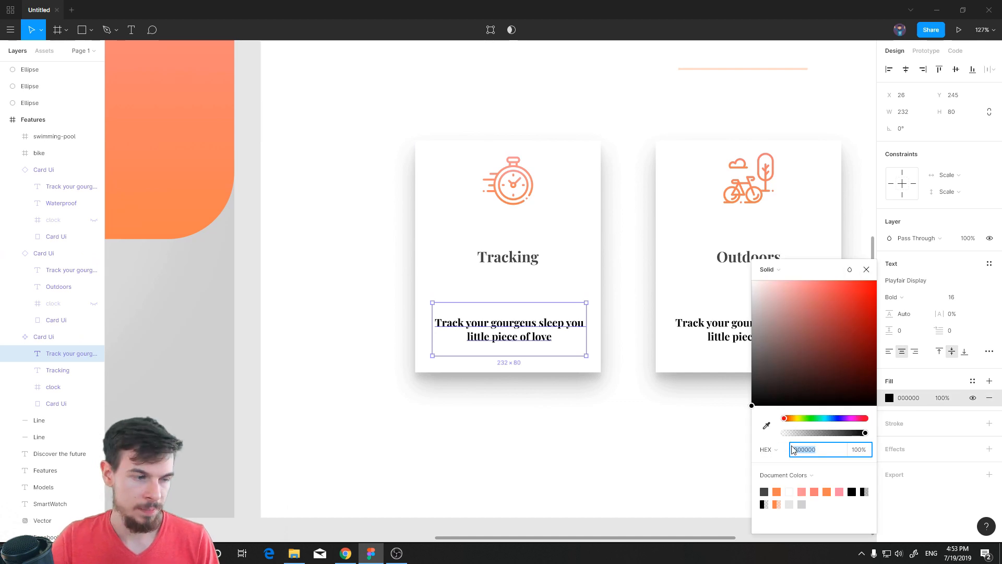
click(777, 269)
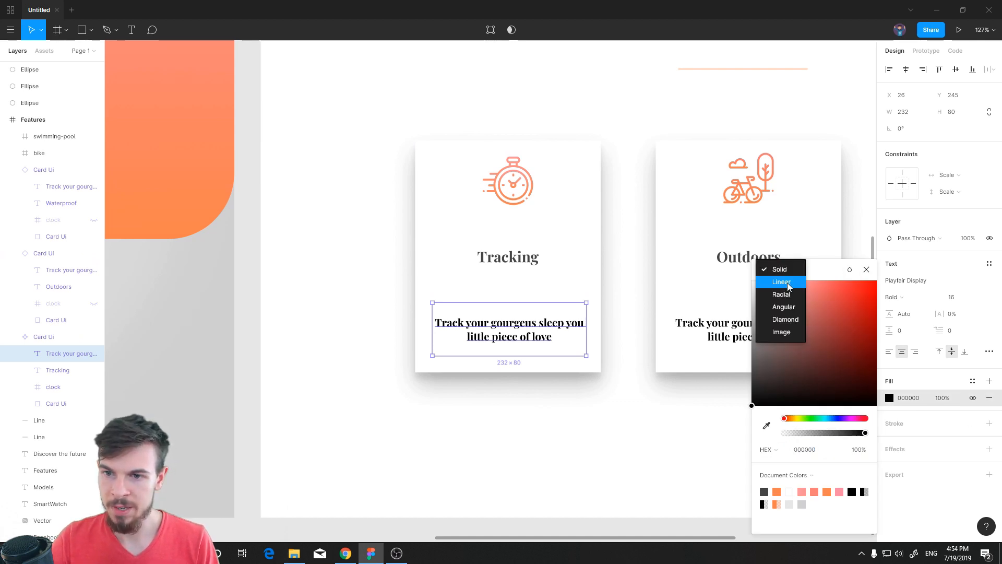
click(786, 281)
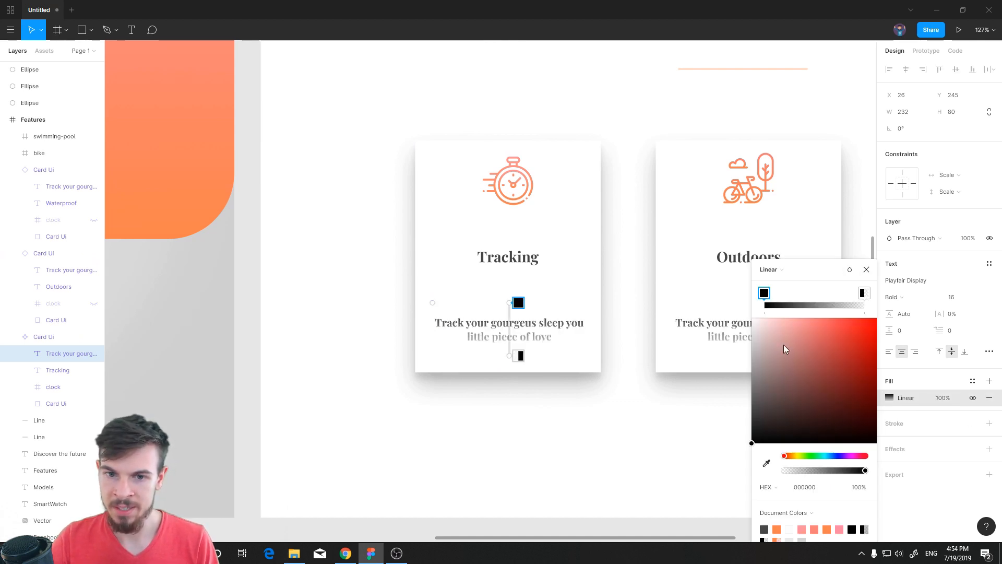
click(816, 528)
click(864, 293)
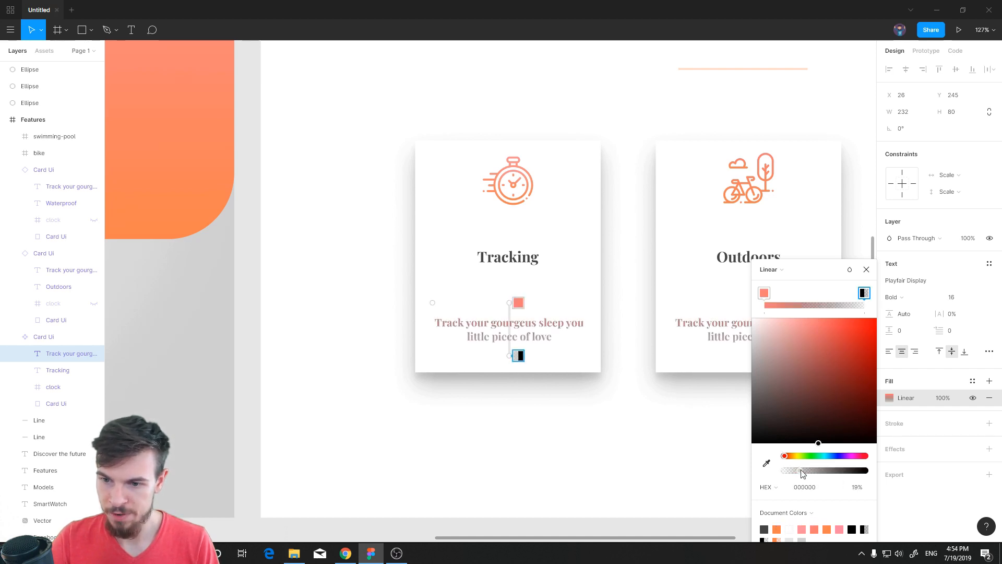
drag(802, 473, 867, 470)
click(828, 529)
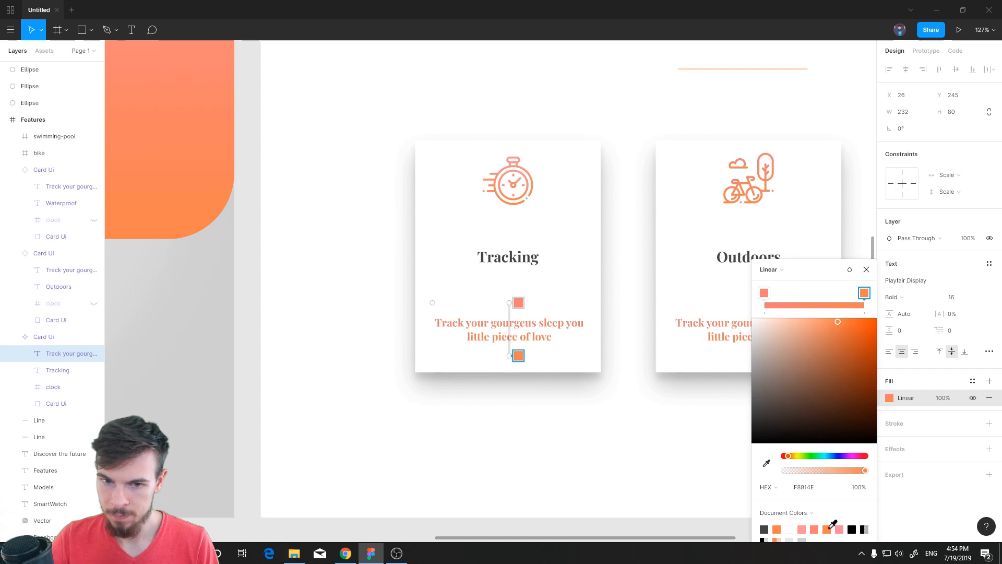
click(612, 443)
Reorient the description text's gradient so it runs horizontally across the text, coral on the left and orange on the right.
scroll(496, 340, up, 10)
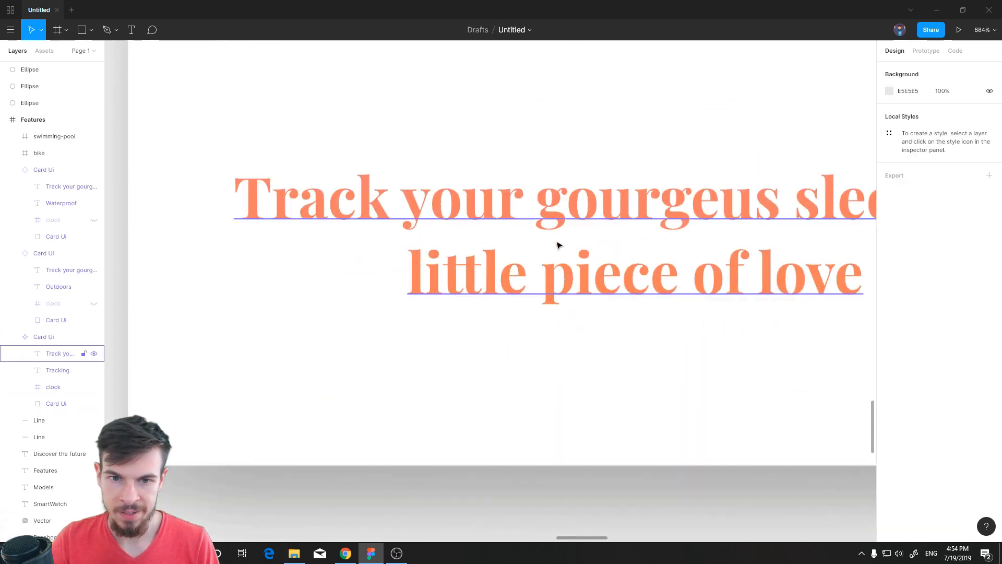
scroll(542, 196, down, 10)
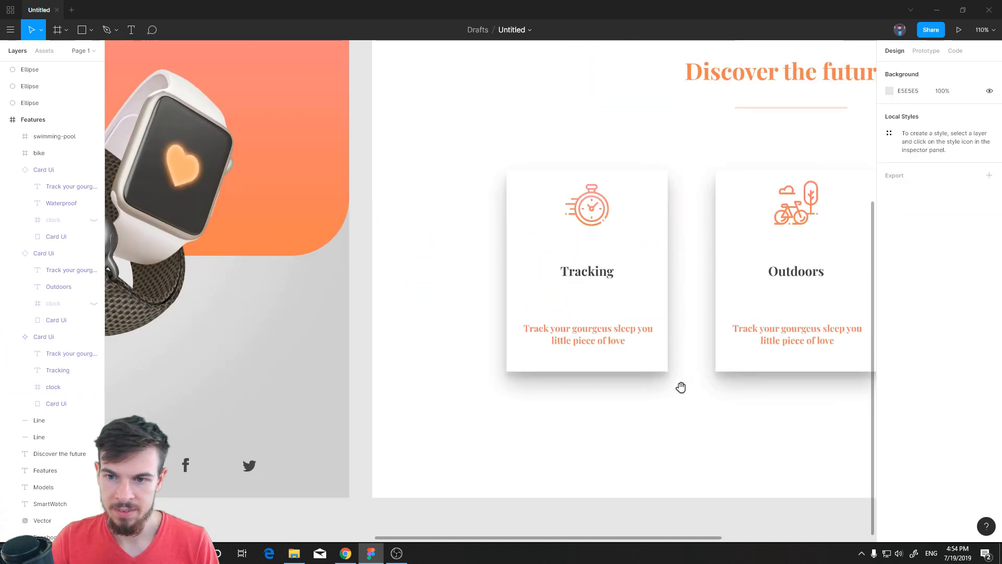
click(558, 340)
scroll(559, 339, up, 5)
click(554, 308)
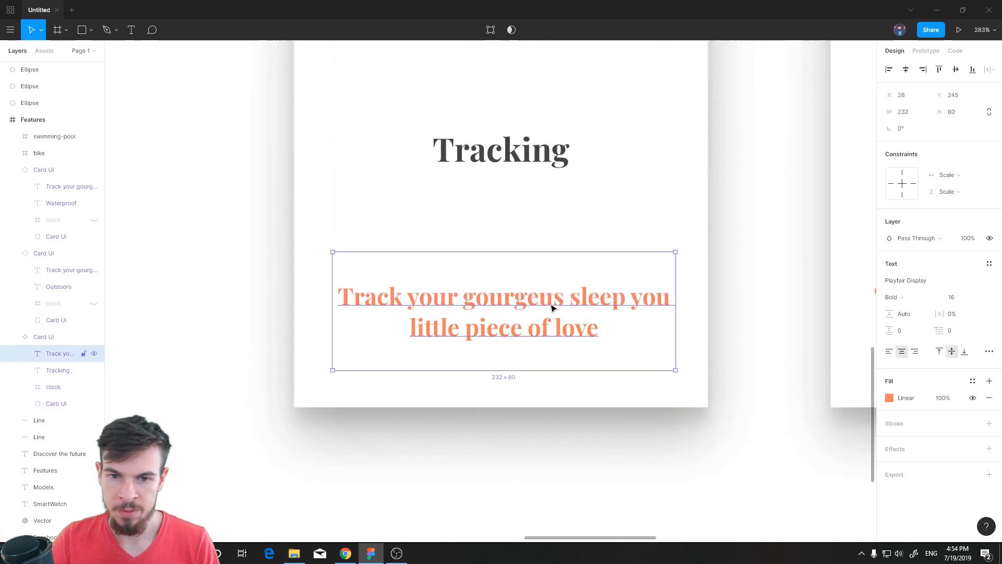
click(889, 400)
mouse_move(503, 253)
mouse_down()
mouse_move(342, 290)
mouse_move(346, 313)
mouse_move(337, 310)
mouse_up()
drag(506, 362, 675, 315)
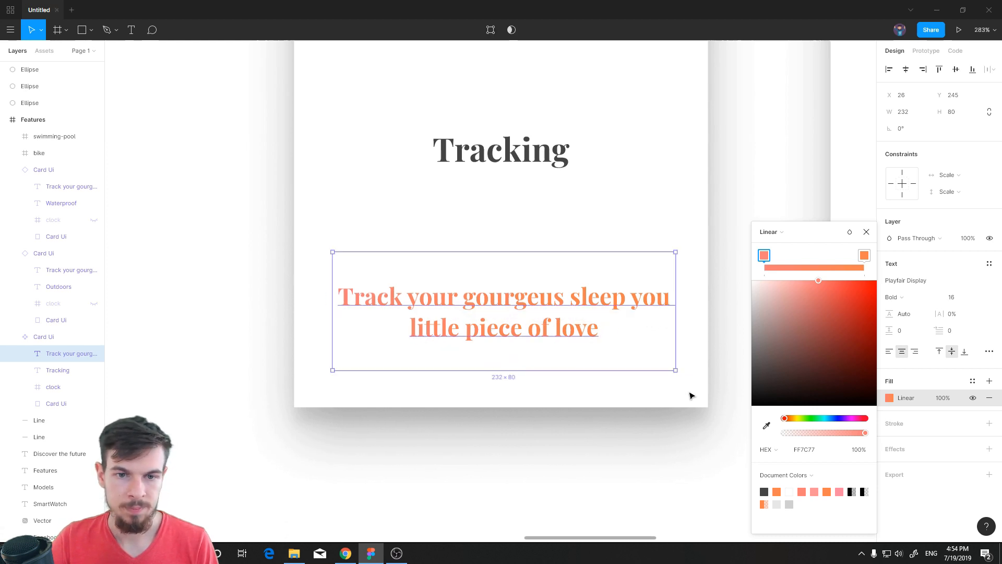
click(868, 235)
Move the "Discover the future" heading together with its two lines slightly up the Features page.
scroll(749, 409, down, 10)
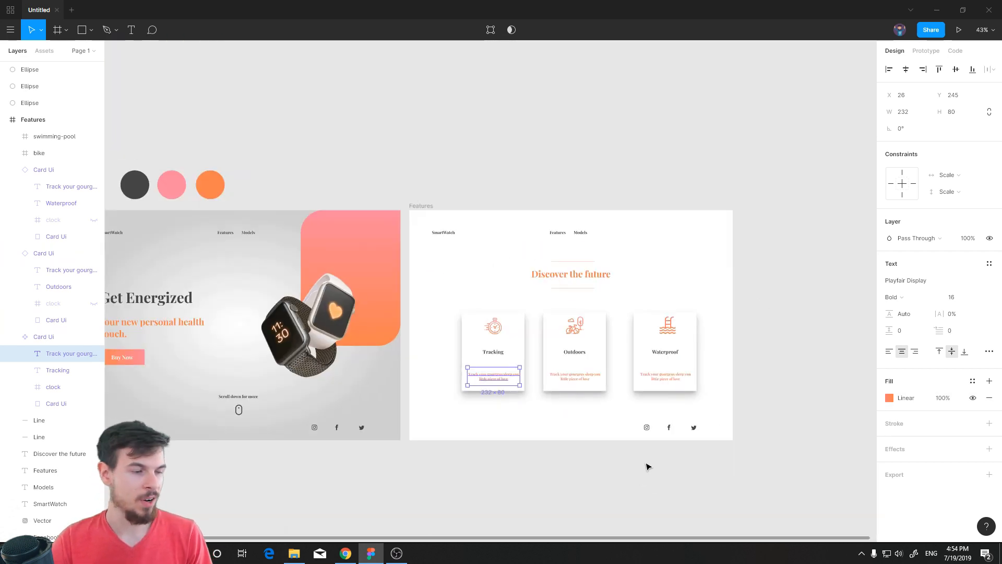
scroll(647, 466, up, 3)
scroll(577, 369, down, 2)
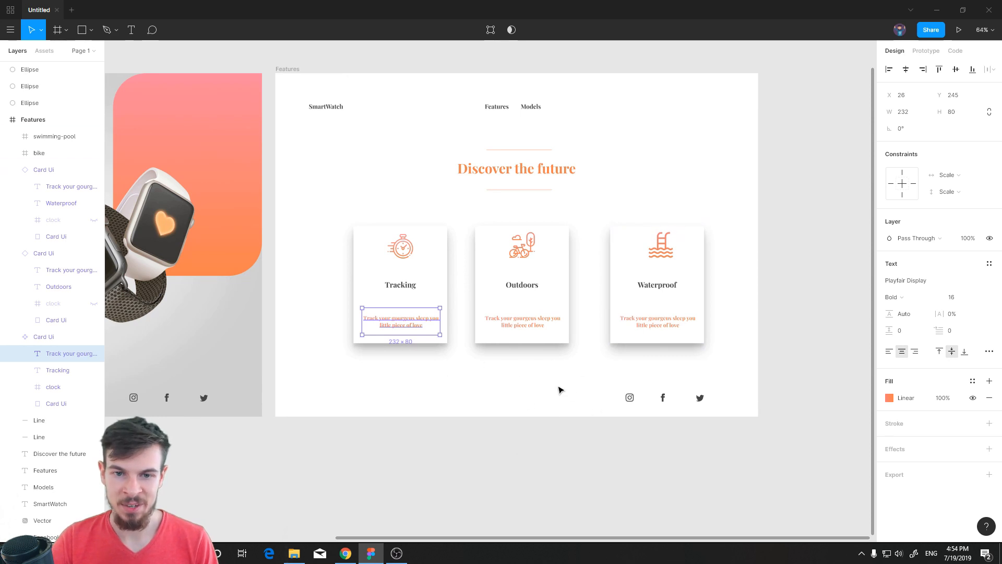
scroll(606, 365, up, 1)
drag(747, 203, 361, 358)
click(664, 146)
drag(657, 119, 436, 198)
drag(518, 153, 515, 146)
Move all three cards and their icons up together to sit just below the heading's lower line.
drag(738, 209, 320, 360)
drag(530, 282, 514, 242)
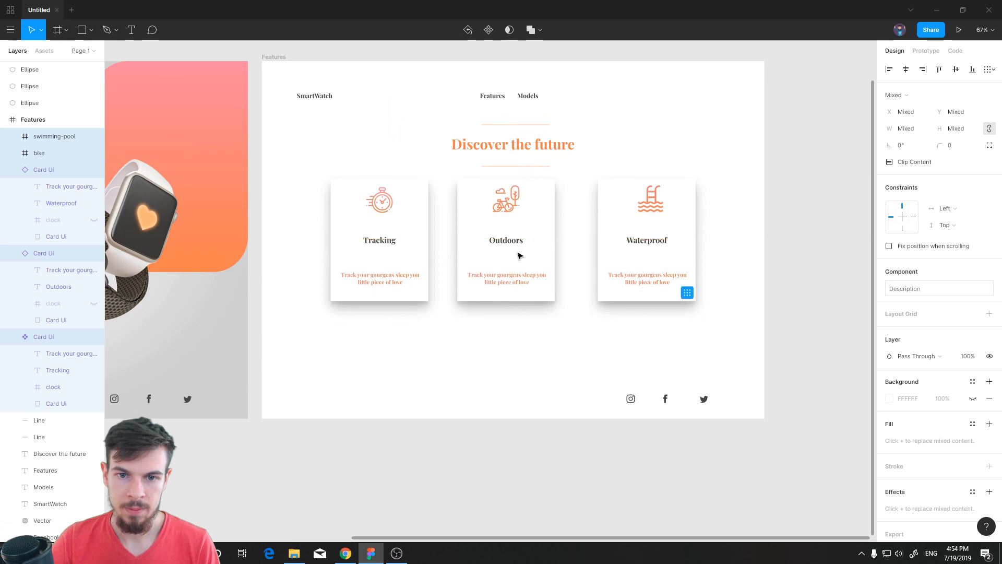
click(412, 449)
Paste the smart-watch-colors image into the Features frame and place it centered below the cards at X 367, Y 677.
key(alt+Tab)
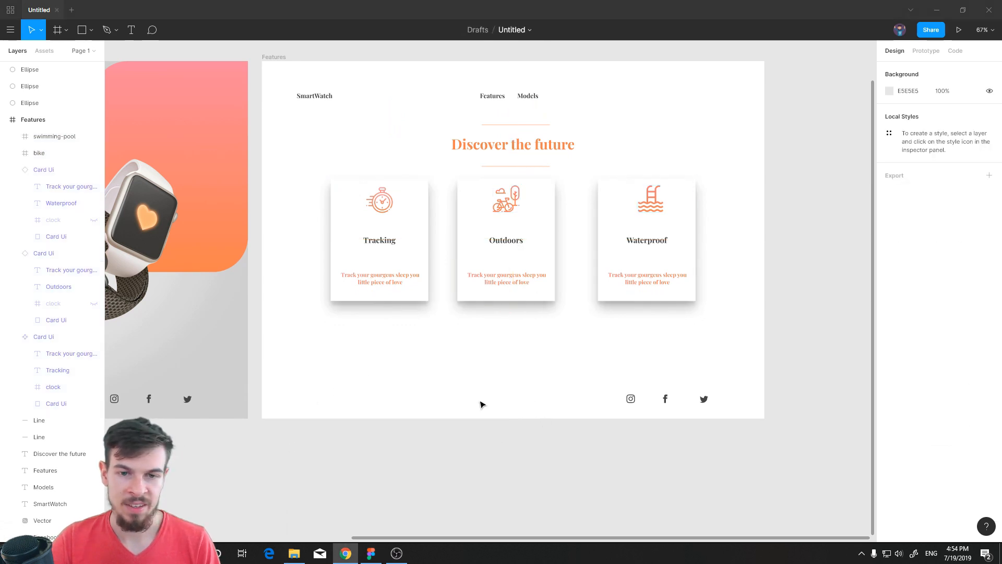
key(alt+Tab)
key(ctrl+v)
drag(510, 330, 517, 389)
scroll(306, 347, left, 5)
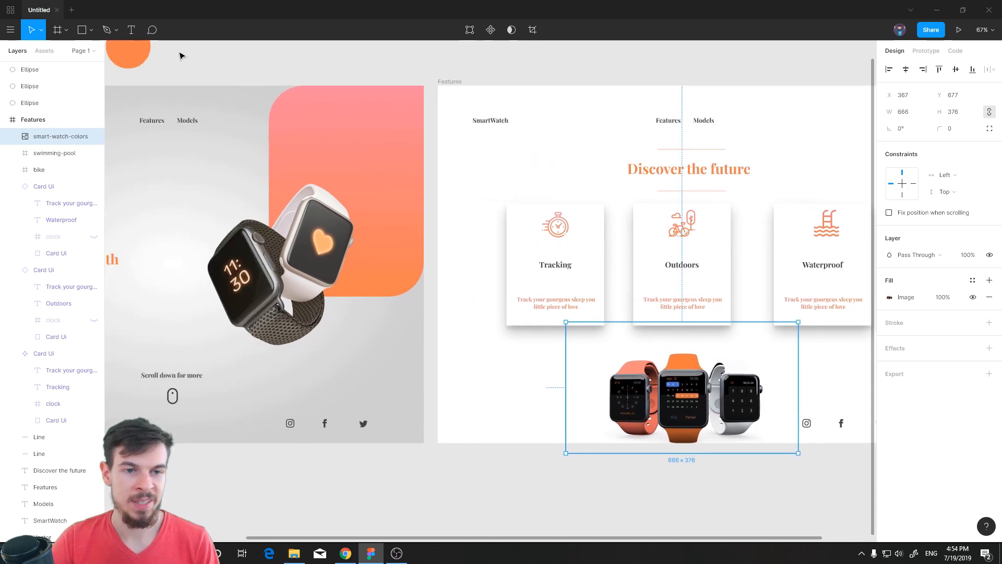
scroll(574, 389, right, 1)
scroll(574, 389, right, 1)
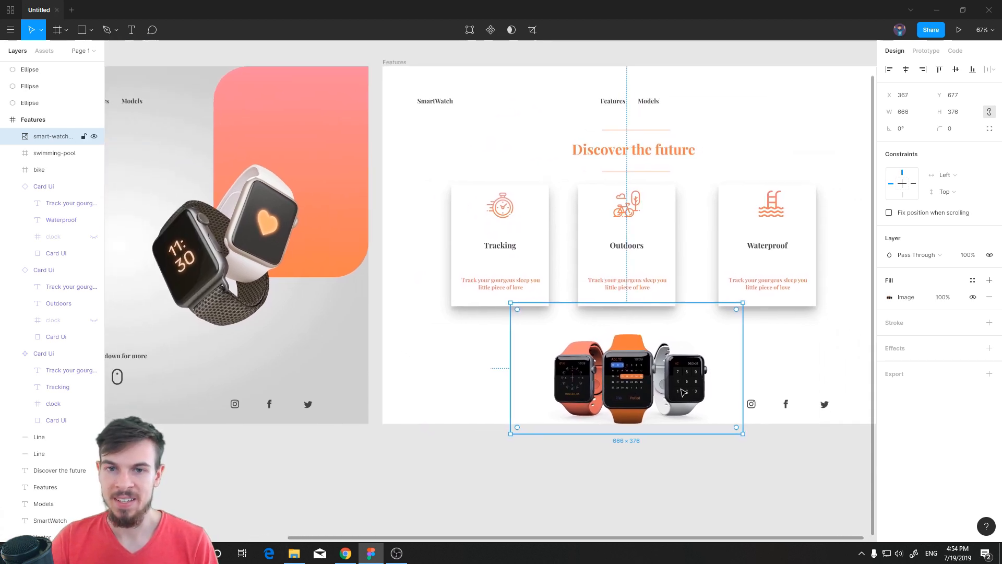
Shift the Outdoors card and its bike icon to the right so the gaps between the three cards are equal.
scroll(653, 344, up, 3)
scroll(705, 323, down, 2)
scroll(744, 302, left, 1)
scroll(745, 302, right, 1)
drag(599, 164, 540, 239)
drag(543, 240, 562, 240)
click(586, 491)
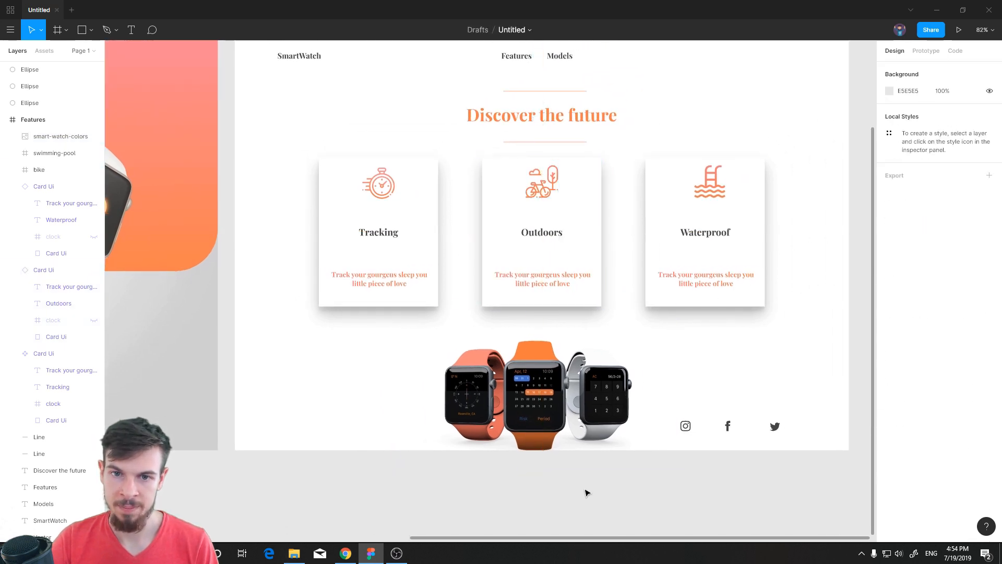
Scale the smart-watch-colors image down to 578 × 326 and position it at X 411, Y 713 below the cards.
click(579, 463)
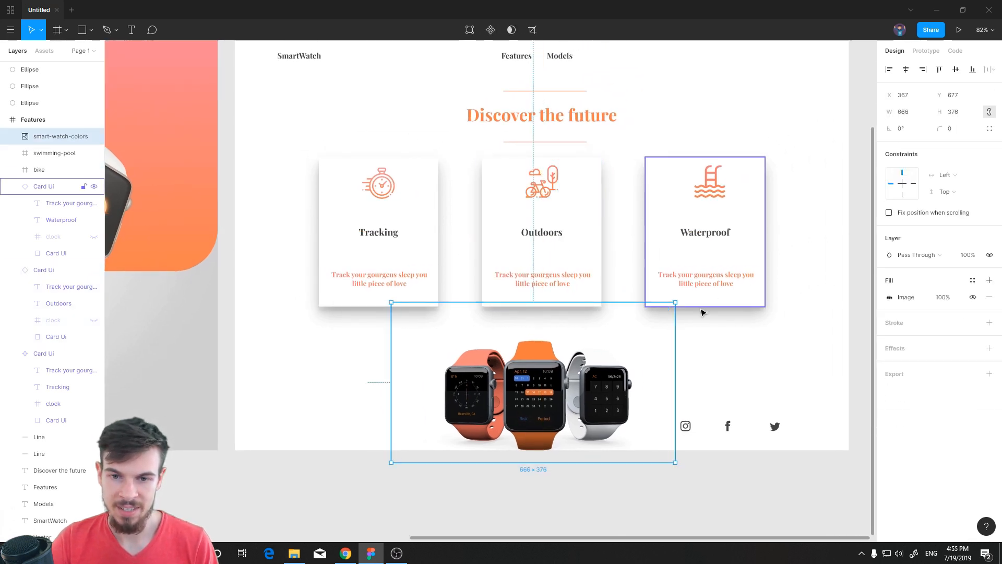
drag(677, 304, 655, 319)
drag(512, 422, 527, 427)
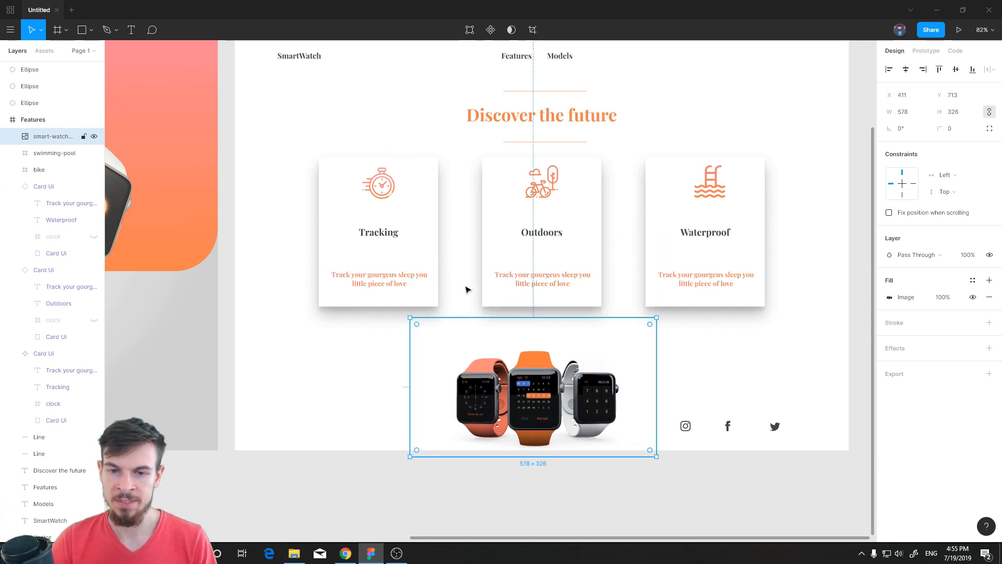
Change the Features frame's background to a linear gradient running diagonally from its upper-right corner to its lower-left corner.
key(shift+2)
scroll(385, 289, down, 3)
scroll(532, 285, down, 3)
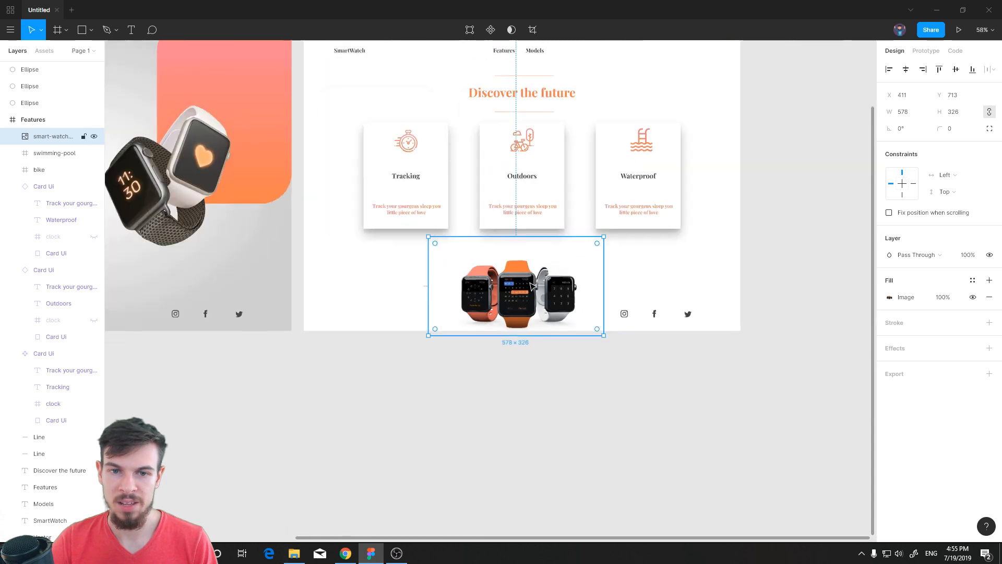
click(300, 65)
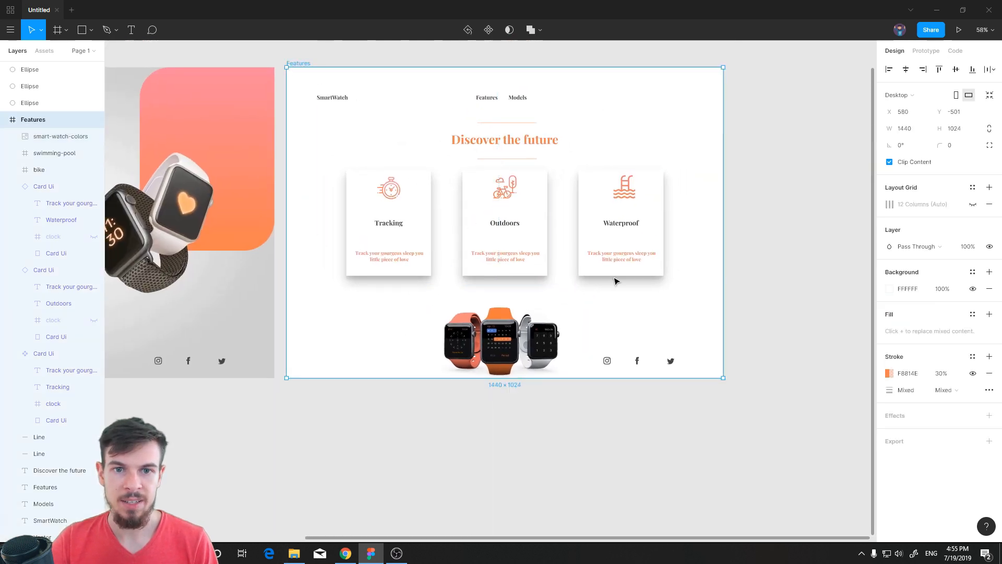
scroll(575, 360, up, 5)
scroll(495, 260, down, 5)
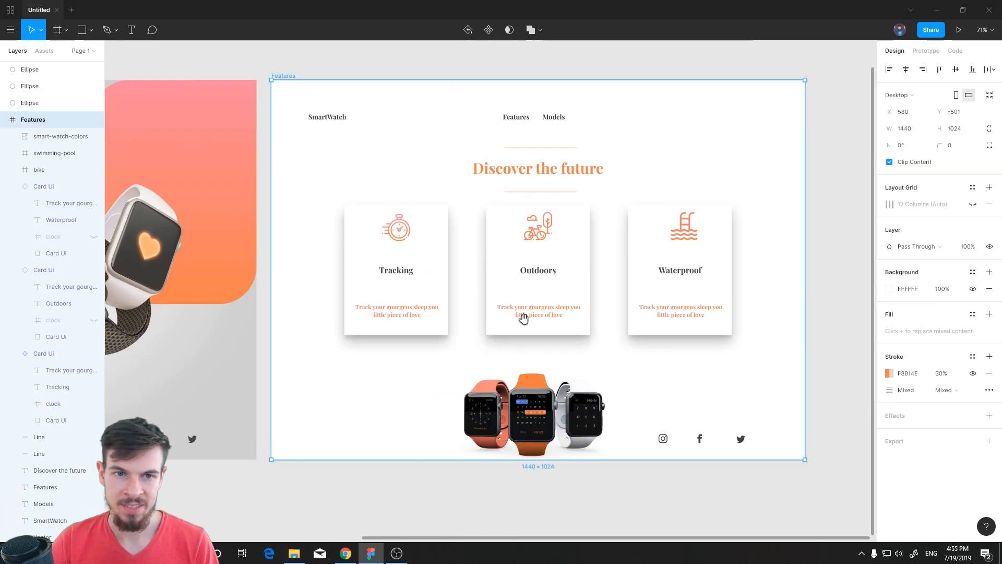
click(890, 289)
click(768, 269)
click(778, 281)
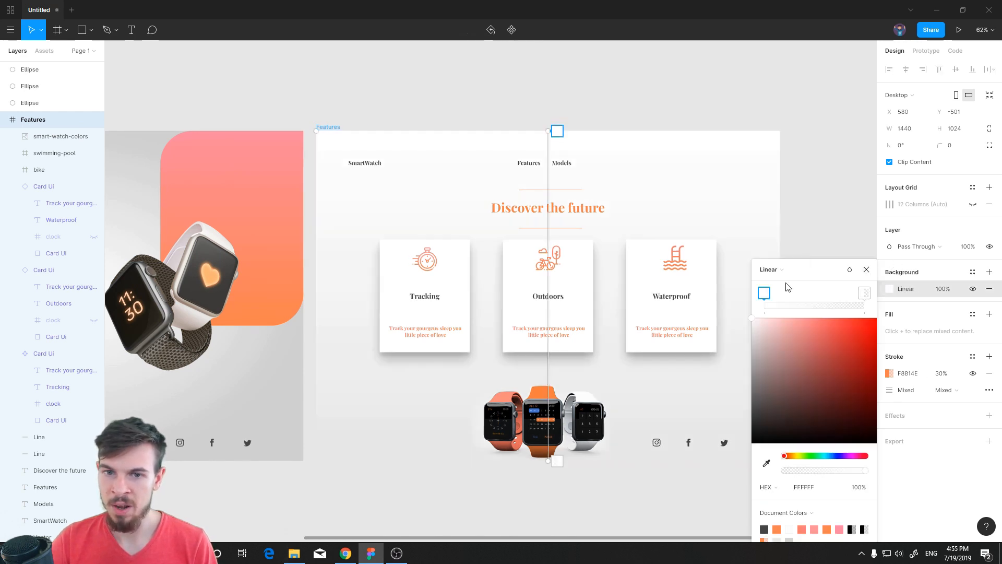
drag(548, 463, 316, 461)
drag(548, 133, 781, 132)
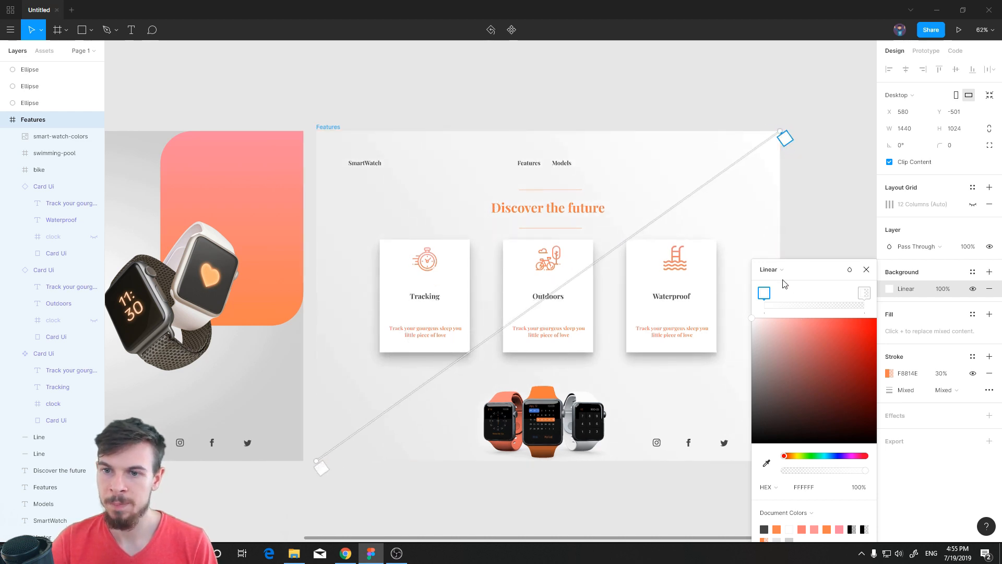
Set the gradient's lower-left color stop to light grey E0E0E0 at 100% opacity and close the color settings.
drag(791, 469, 862, 472)
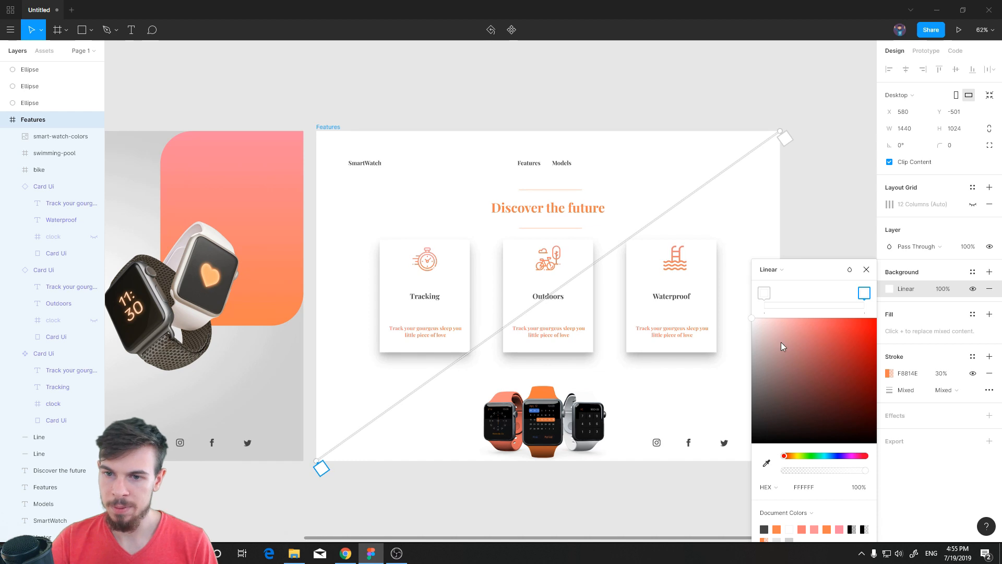
drag(751, 320, 749, 341)
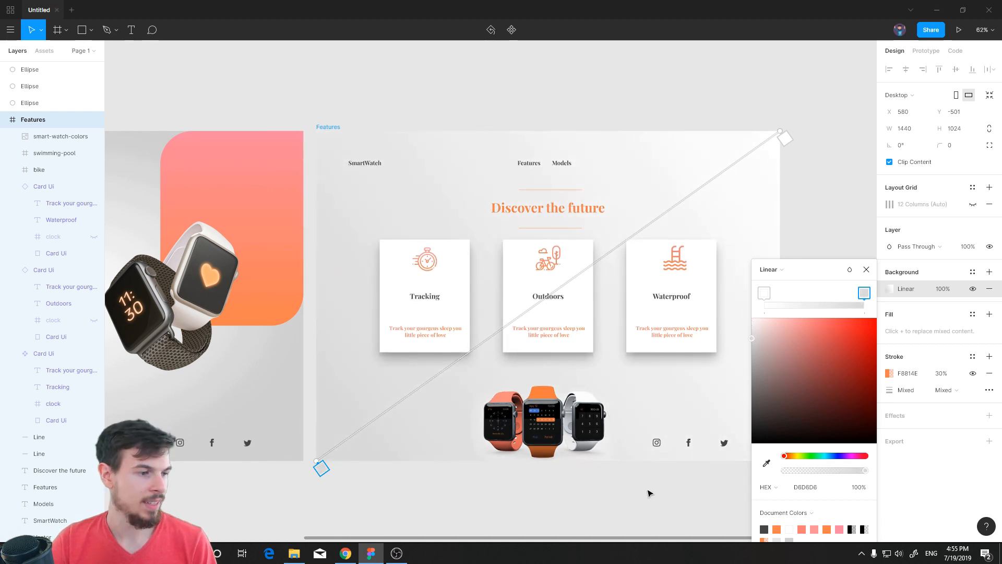
drag(751, 335, 751, 333)
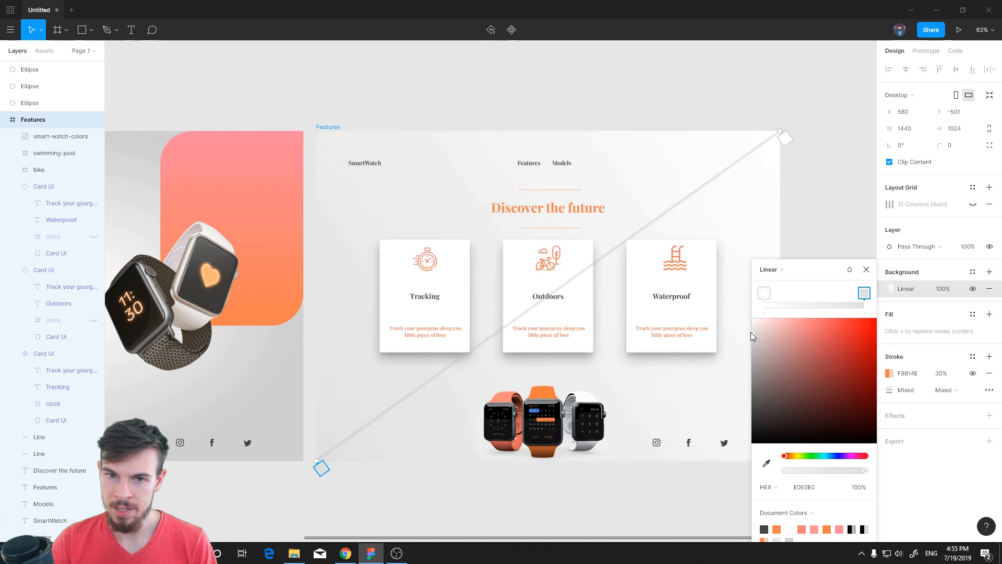
click(867, 270)
click(869, 273)
Examine the Landing and Features frames side by side to compare their backgrounds and layouts.
scroll(425, 432, down, 2)
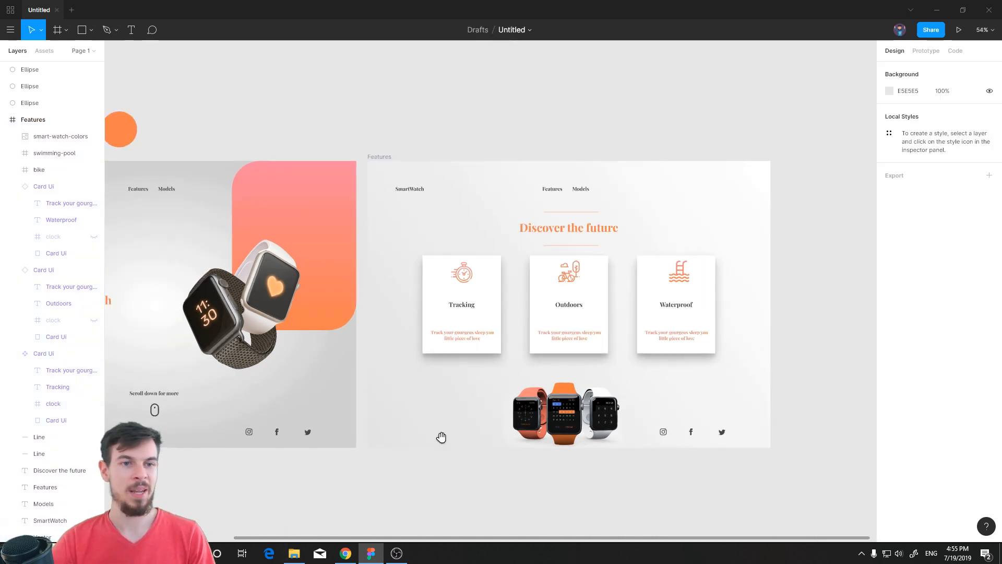
scroll(627, 445, left, 5)
scroll(626, 452, down, 2)
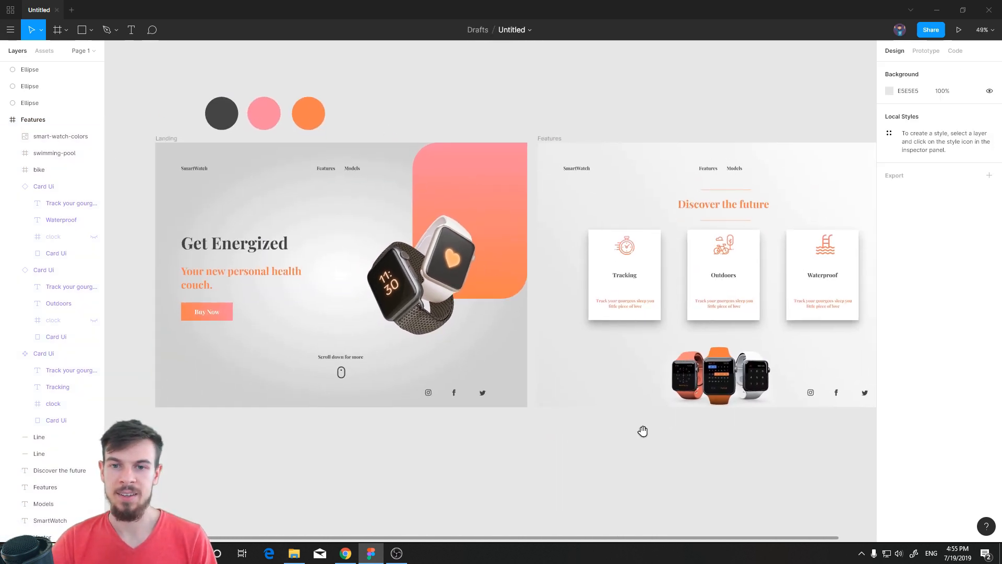
scroll(631, 435, up, 2)
scroll(564, 418, down, 3)
scroll(565, 425, up, 2)
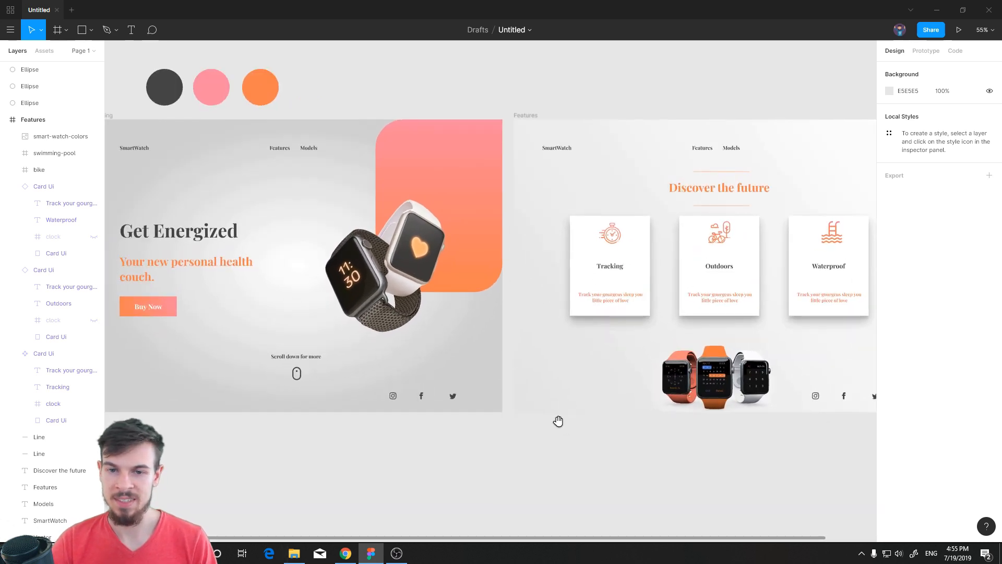
scroll(563, 422, down, 2)
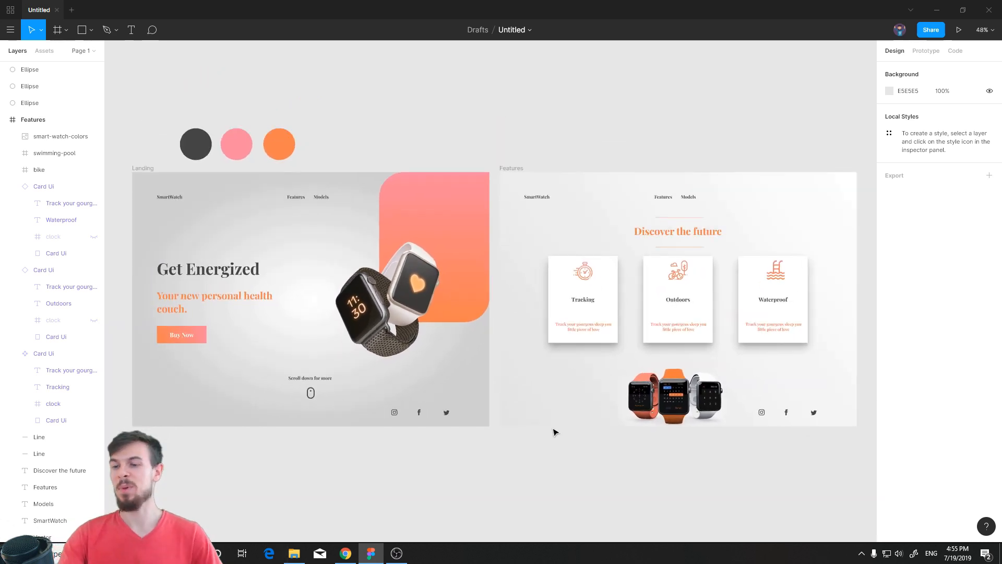